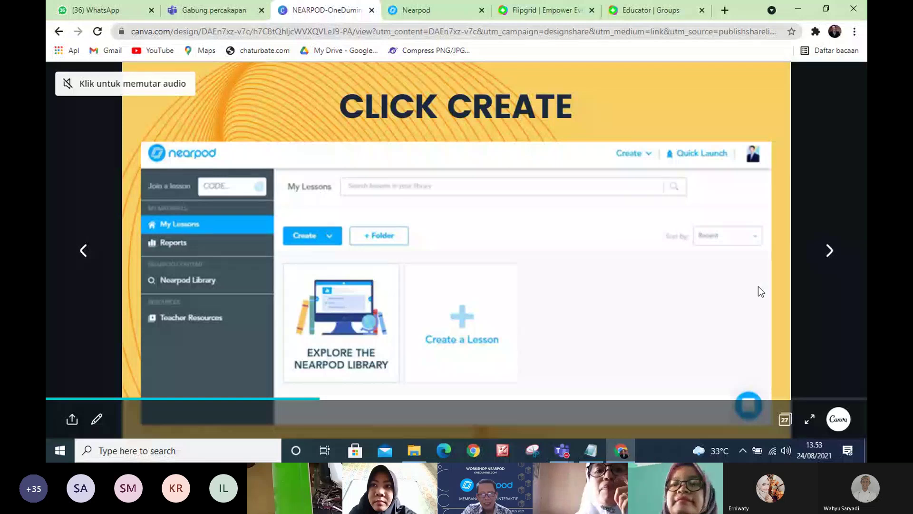
# - Advance the Canva presentation to the slide about adding content and activities
pyautogui.click(829, 257)
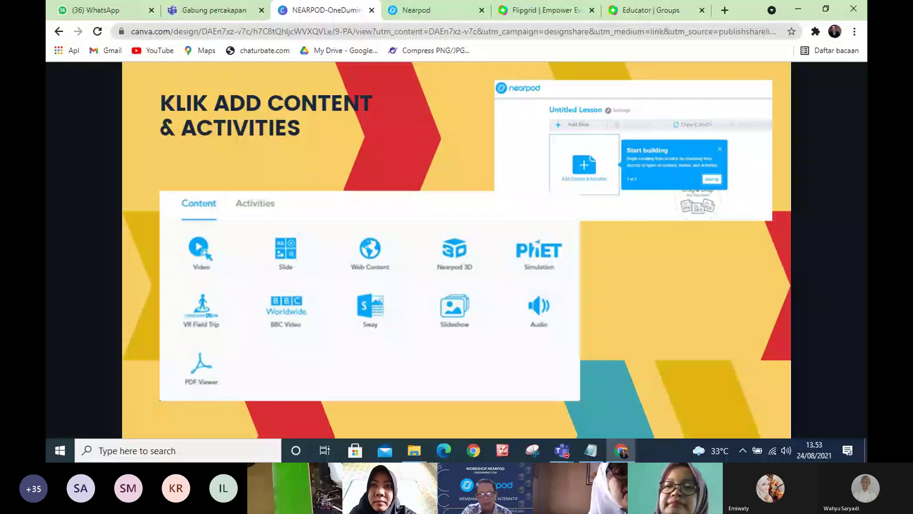
pyautogui.moveTo(506, 265)
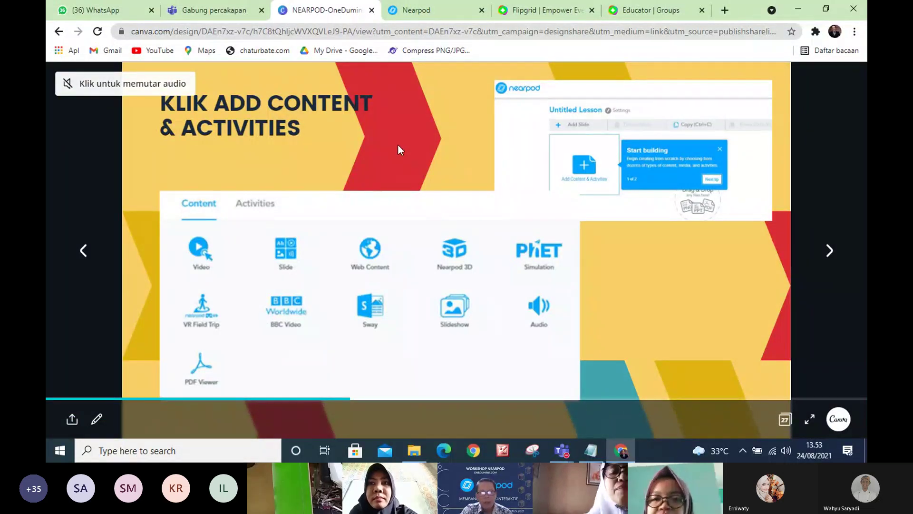
# - Close the existing Nearpod library page and open nearpod.com in a new browser tab
pyautogui.click(434, 16)
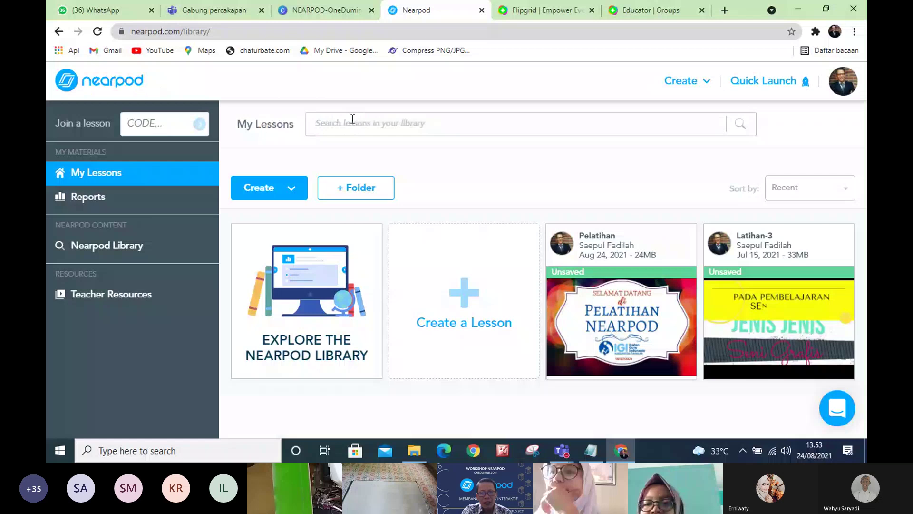
pyautogui.click(274, 35)
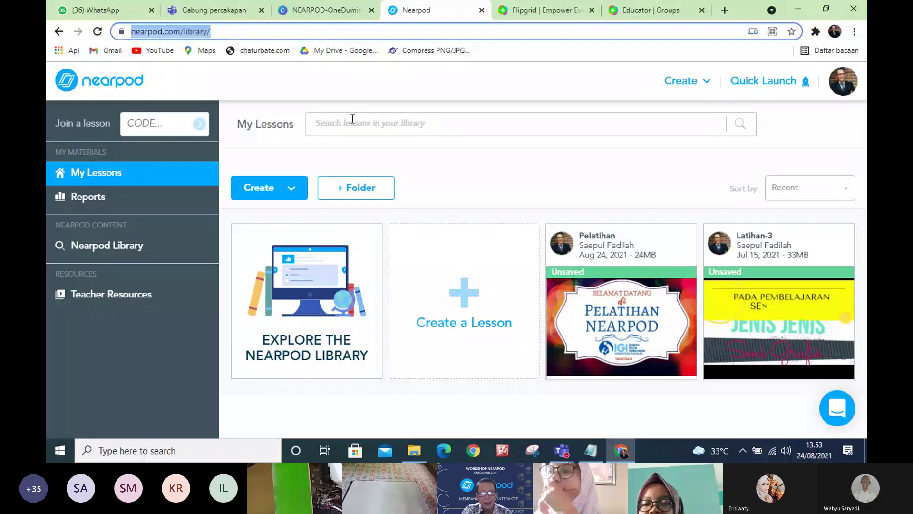
pyautogui.click(238, 29)
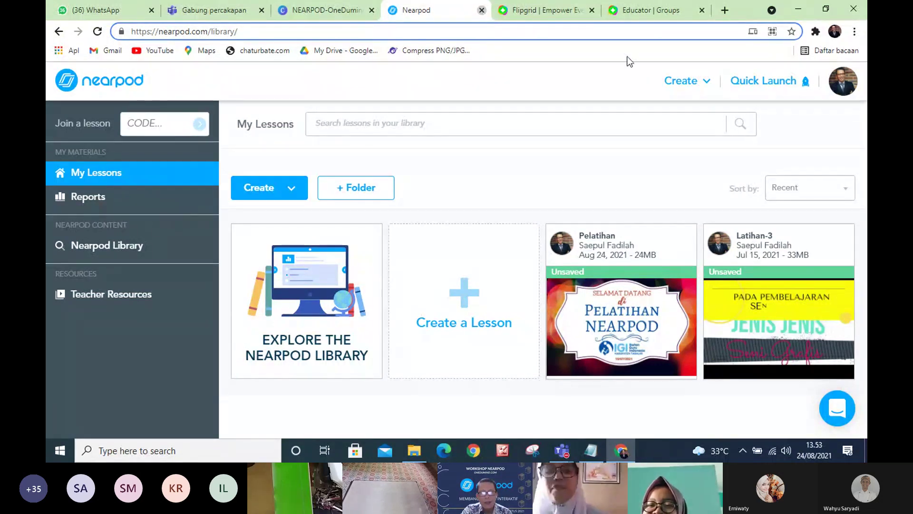
pyautogui.click(481, 10)
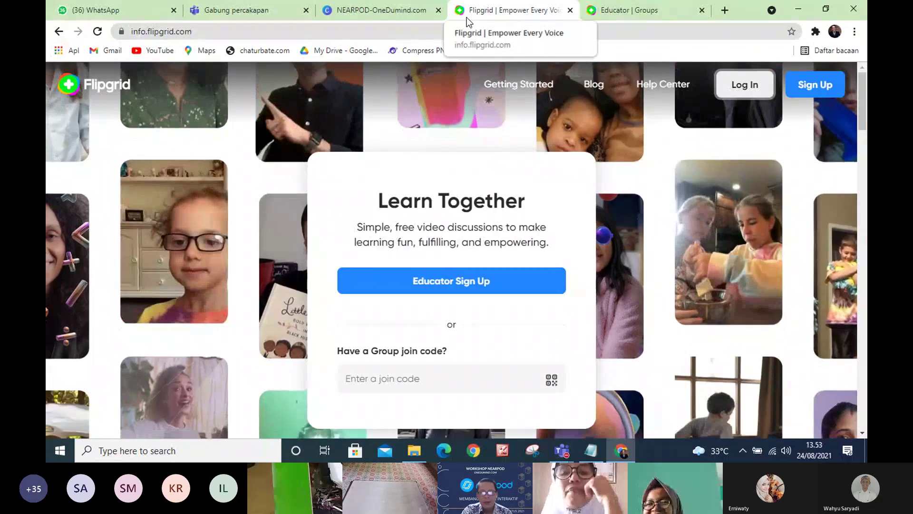
pyautogui.click(725, 12)
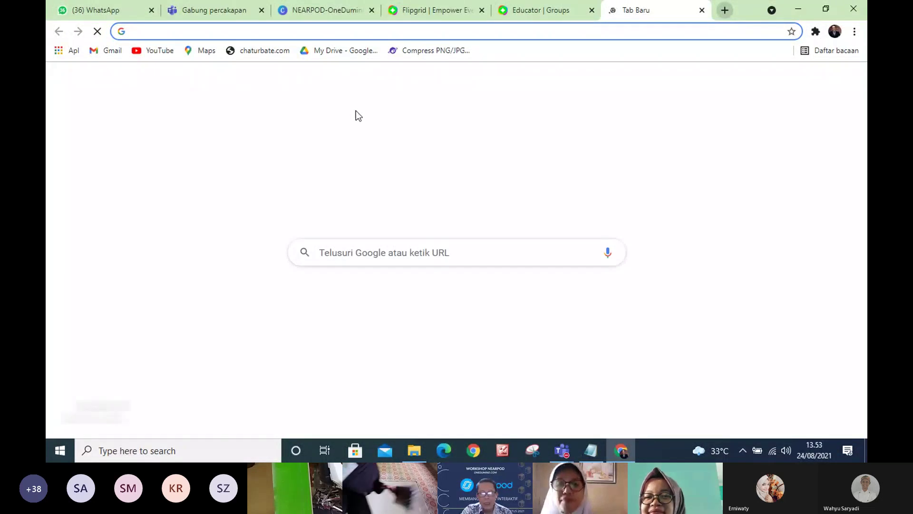
pyautogui.click(150, 30)
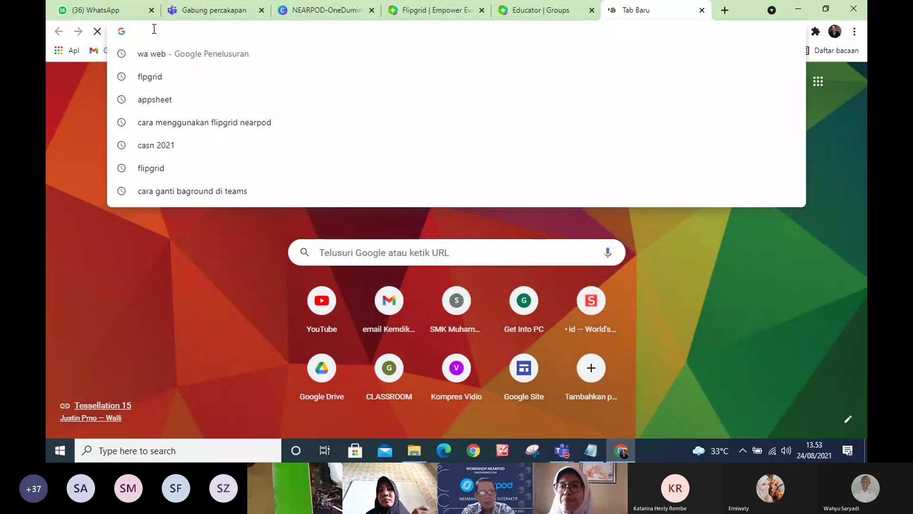
pyautogui.write('nearpod.com')
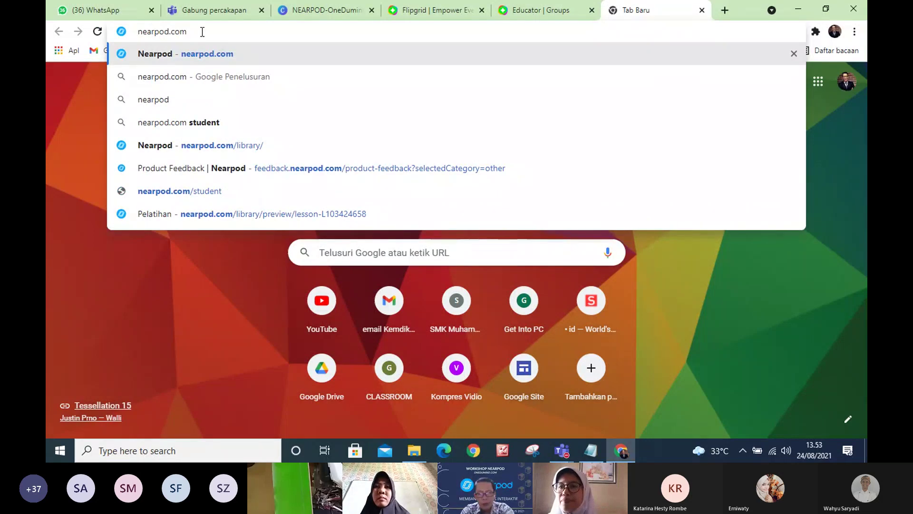
pyautogui.press('Return')
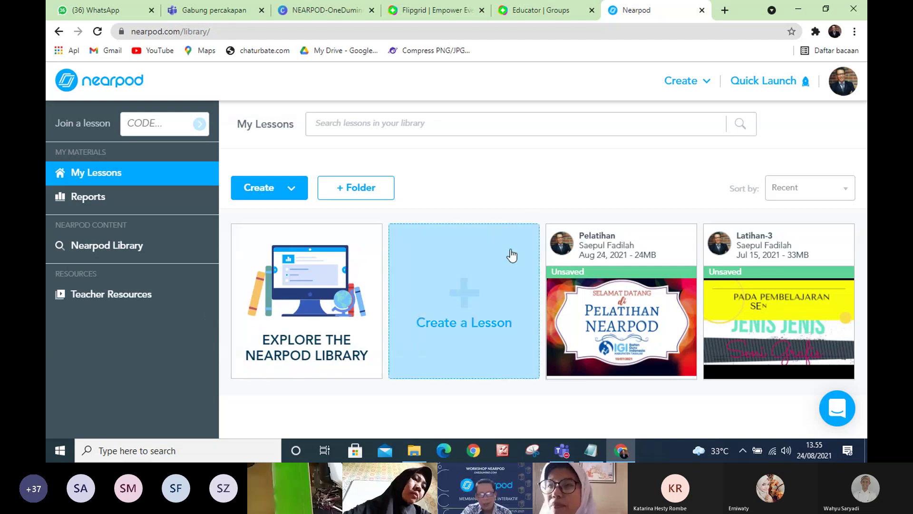
# - Create a new Nearpod lesson and title it SENI GRAFIS
pyautogui.moveTo(802, 307)
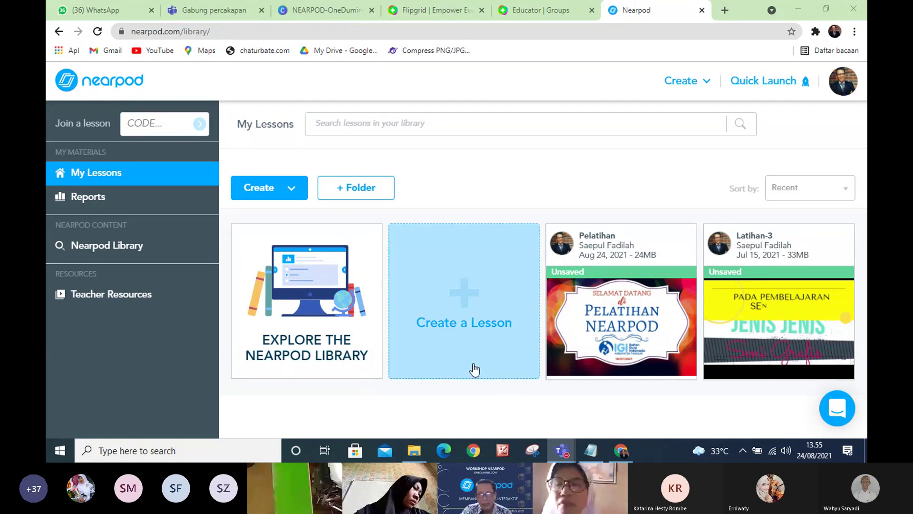
pyautogui.click(467, 312)
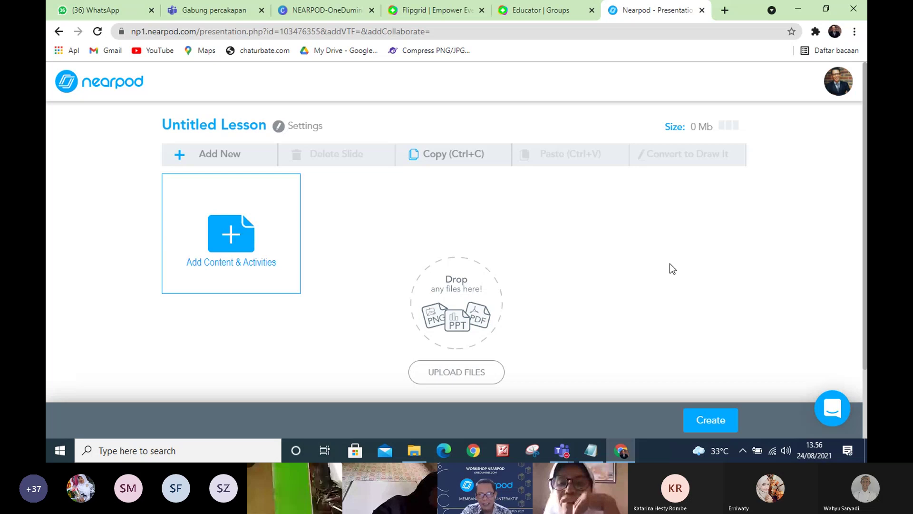
pyautogui.click(232, 125)
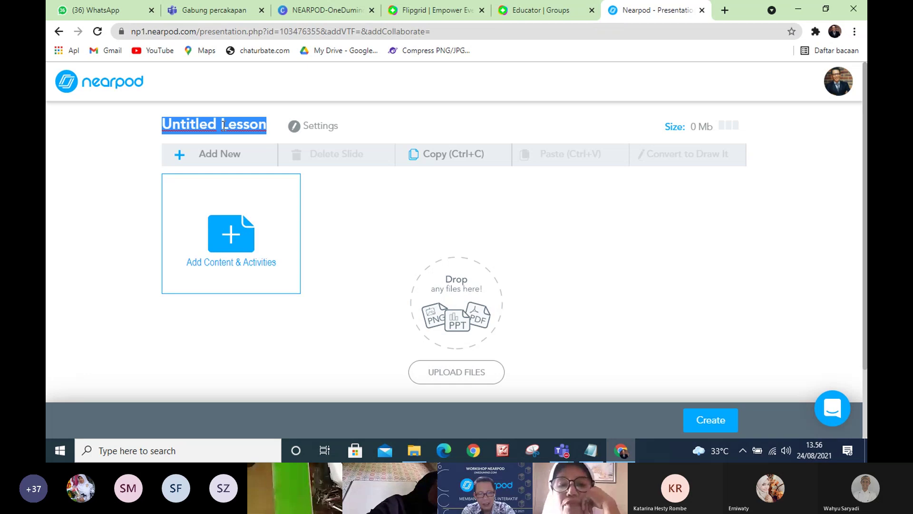
pyautogui.write('Seni')
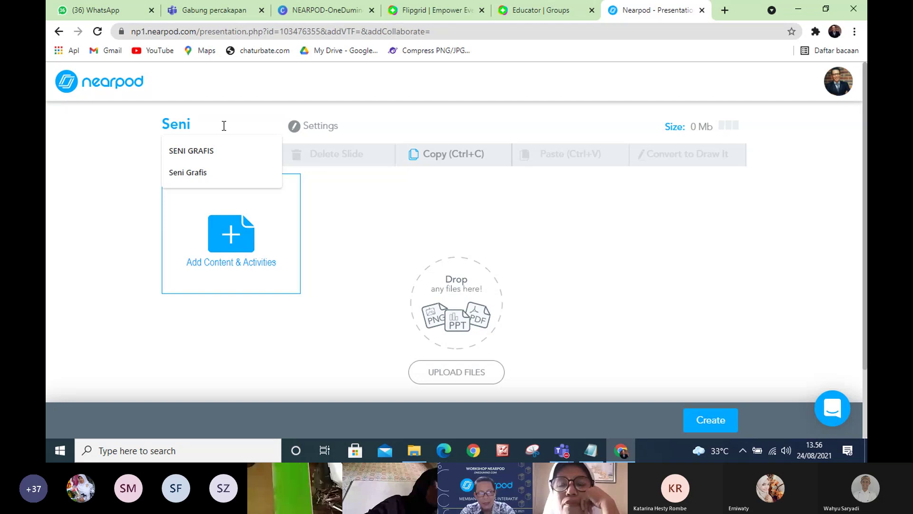
pyautogui.click(194, 151)
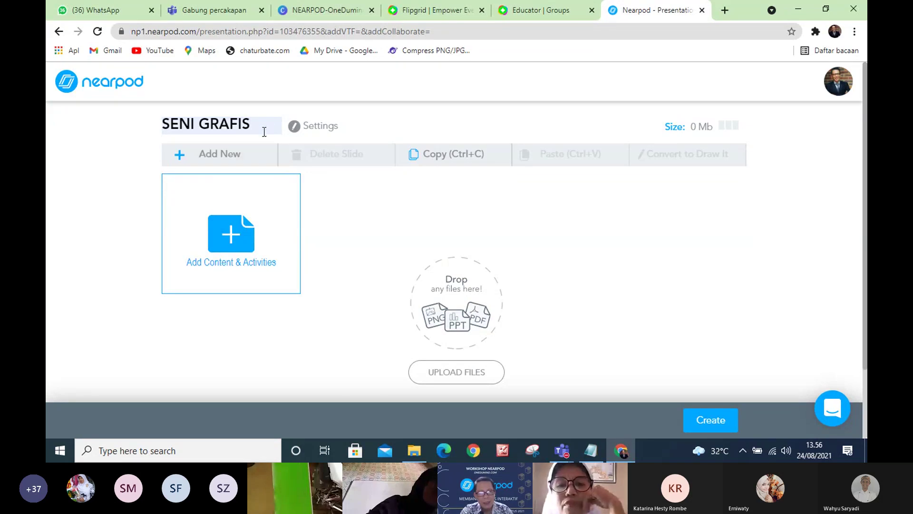
pyautogui.click(77, 168)
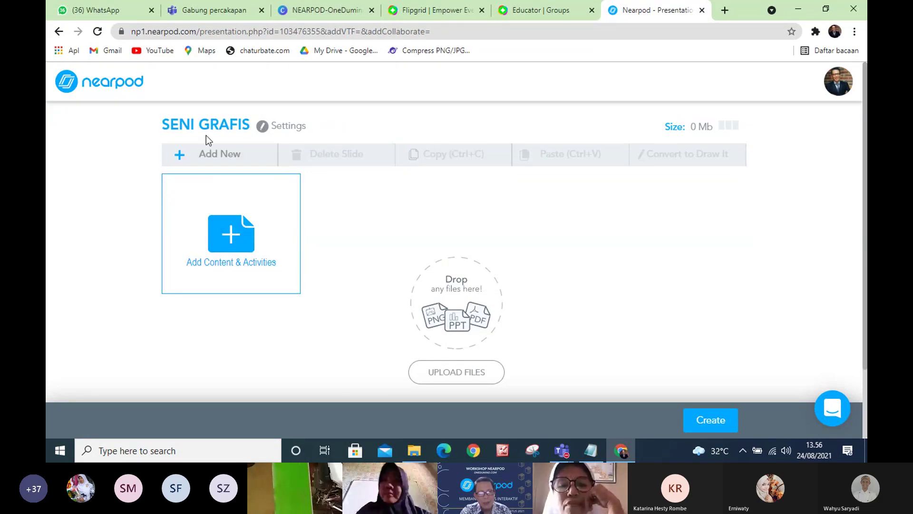
# - Append -1 to the lesson title so it reads SENI GRAFIS-1
pyautogui.click(238, 124)
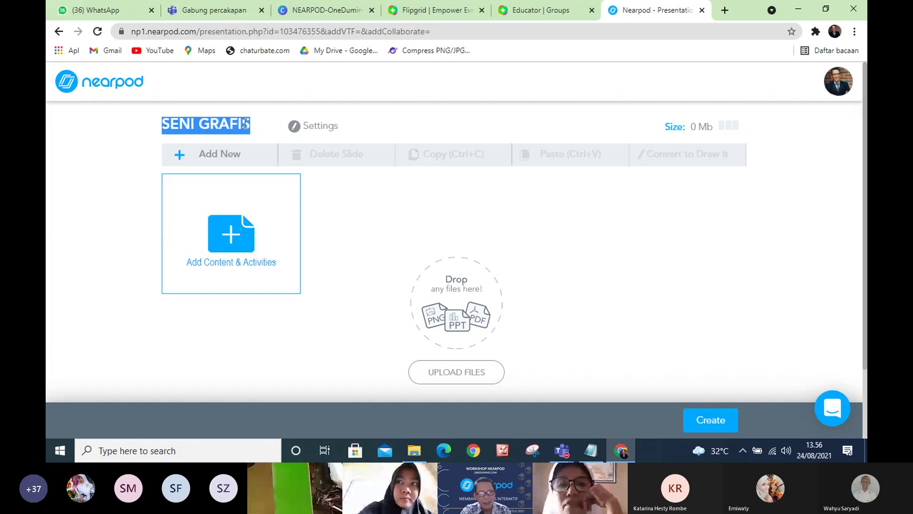
pyautogui.click(253, 124)
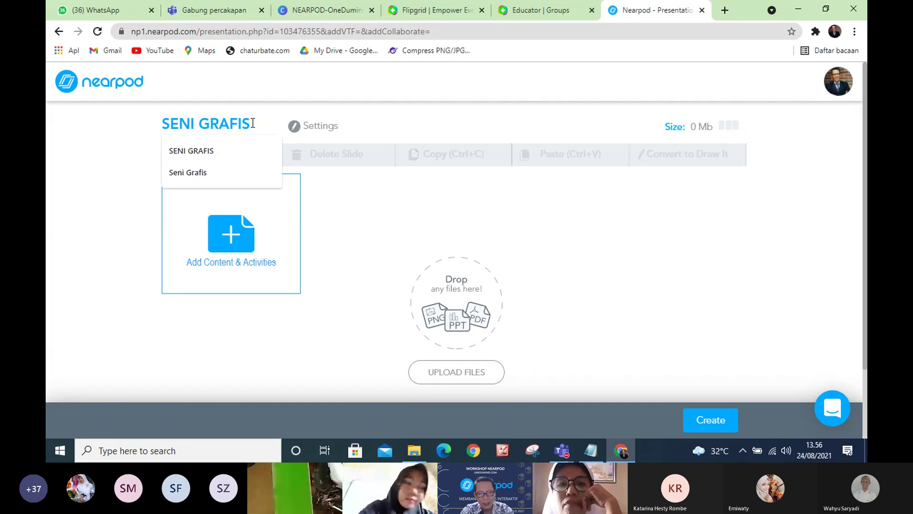
pyautogui.click(252, 124)
pyautogui.write('-1')
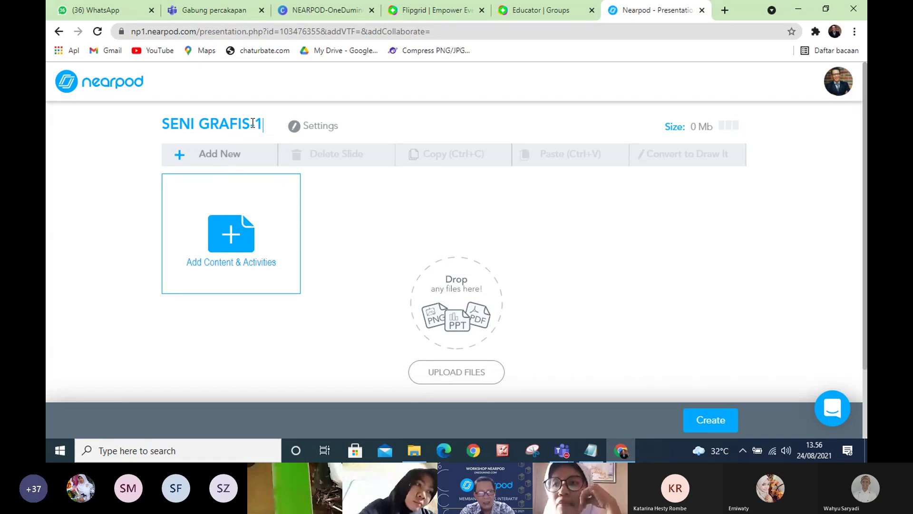
pyautogui.click(84, 224)
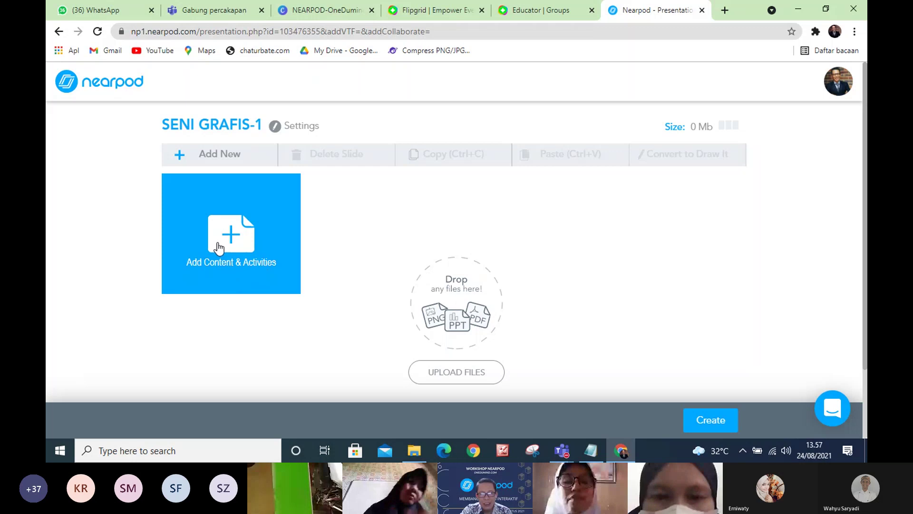
# - Open the lesson's add options and review the available content types and activity types
pyautogui.click(231, 241)
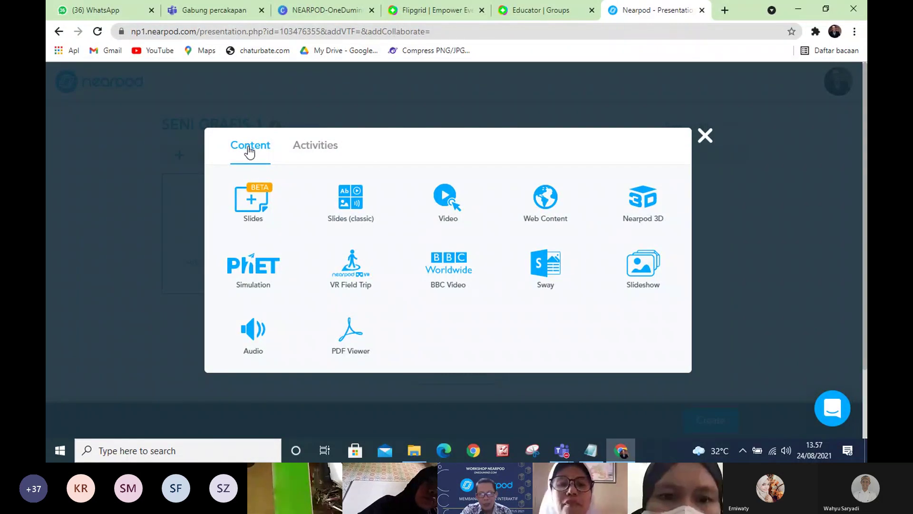
pyautogui.click(327, 148)
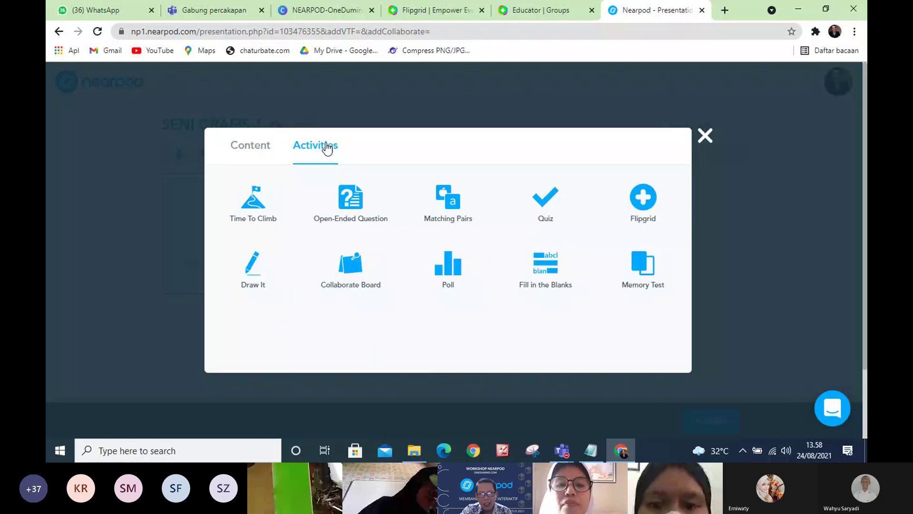
pyautogui.click(267, 152)
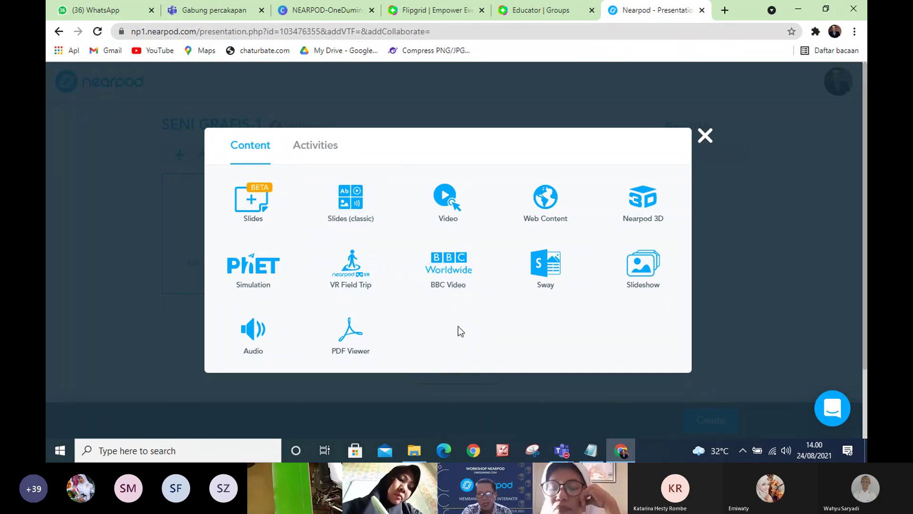
pyautogui.click(317, 153)
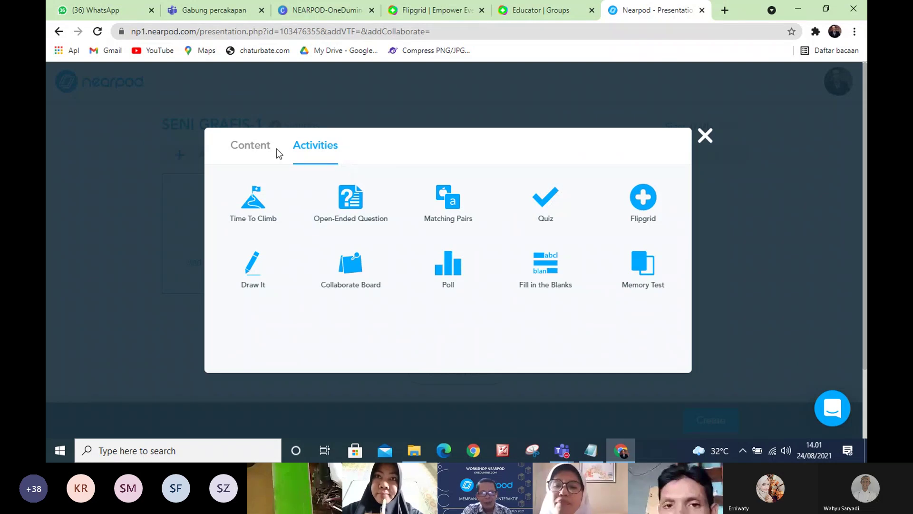
pyautogui.click(253, 152)
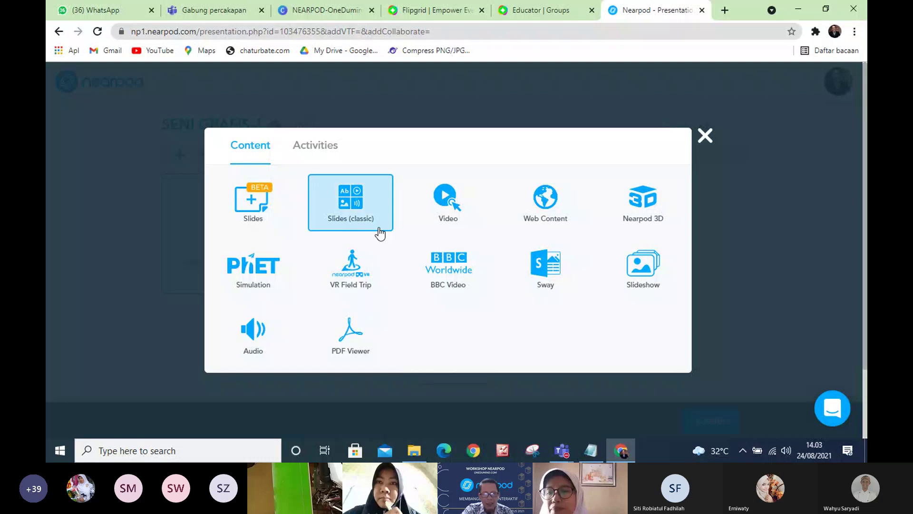
# - Add a PDF Viewer item to the lesson using the file "1. Selamat Datang" from the WEBINAR-ONEDUMIND.COM-NEARPOD folder in Documents
pyautogui.click(368, 333)
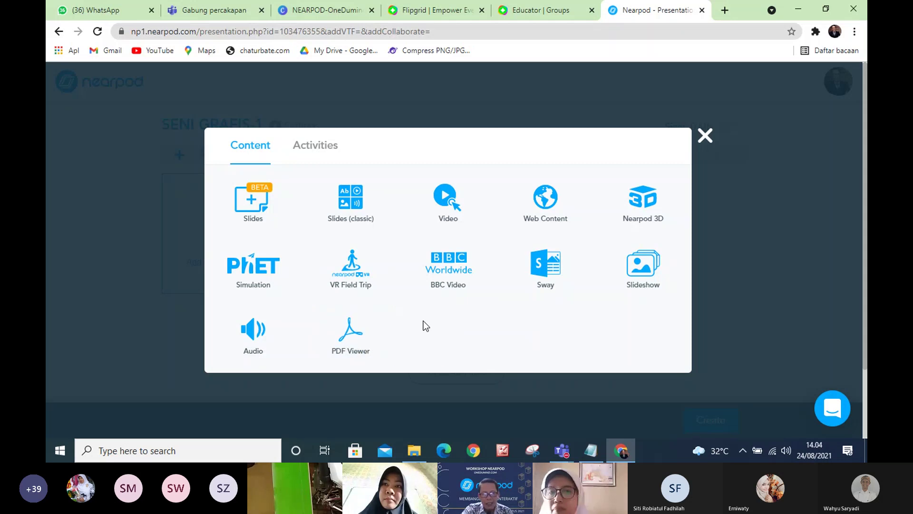
pyautogui.click(357, 342)
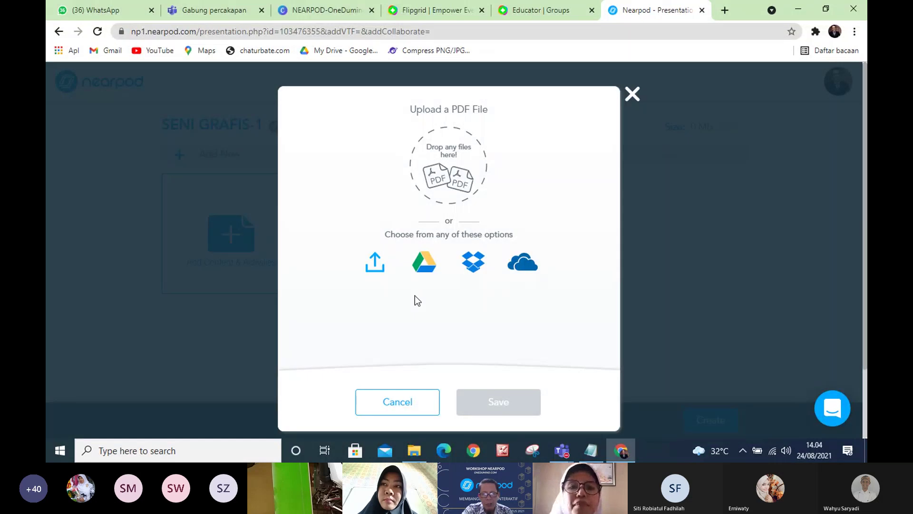
pyautogui.click(375, 264)
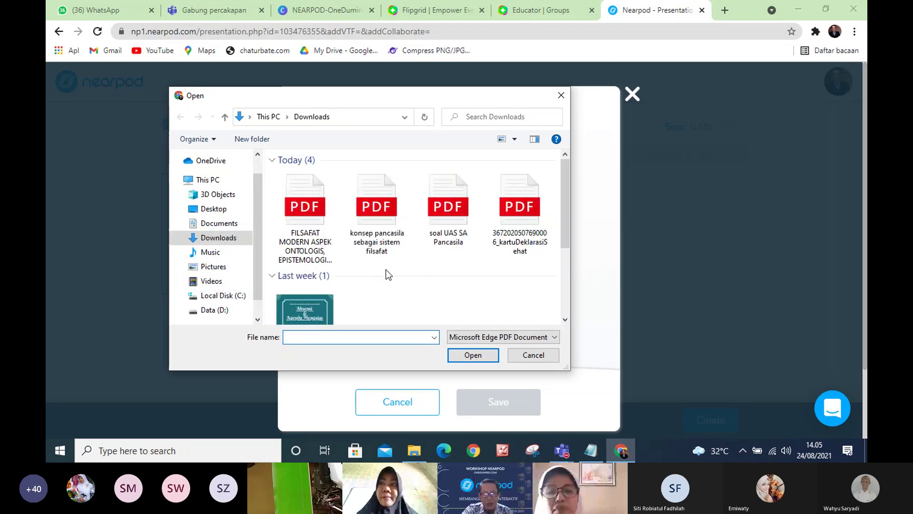
pyautogui.scroll(-1, 386, 278)
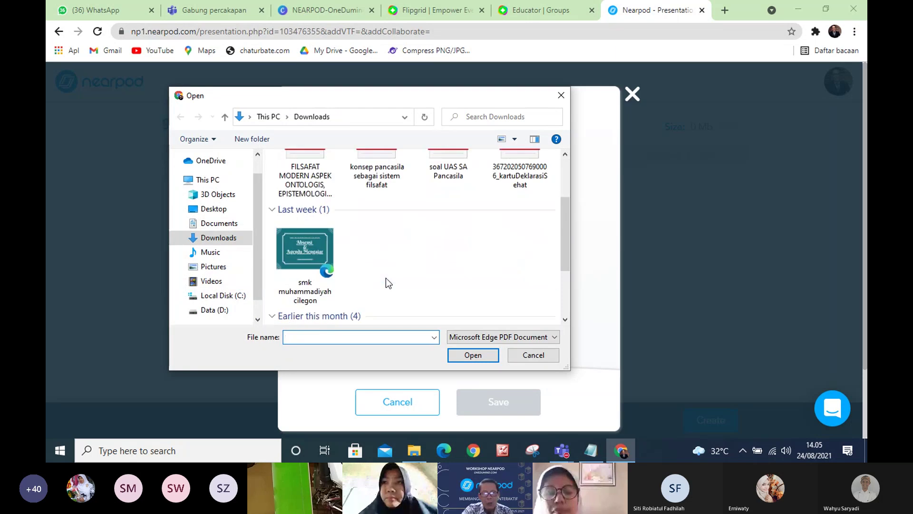
pyautogui.click(228, 229)
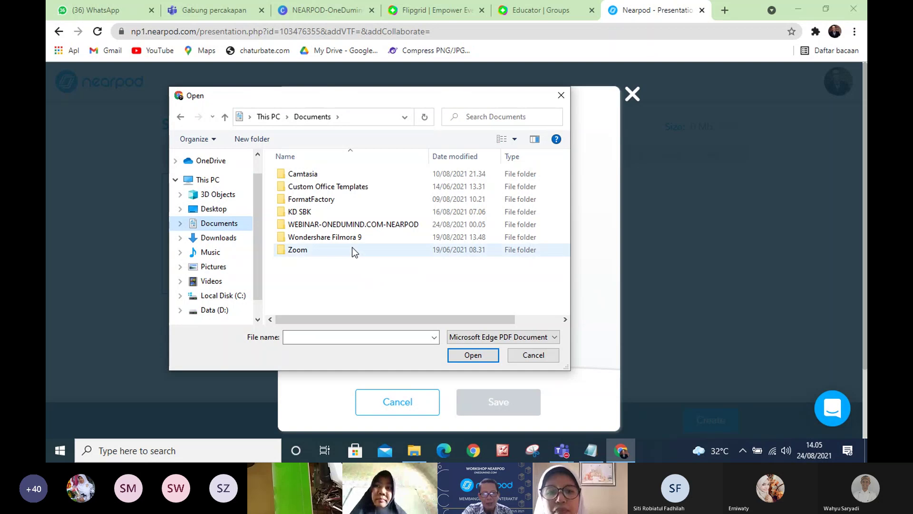
pyautogui.doubleClick(349, 224)
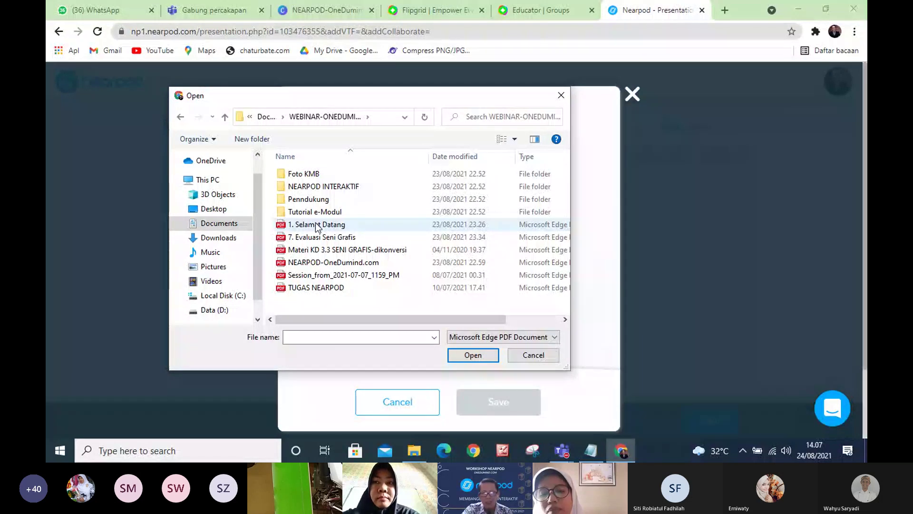
pyautogui.click(323, 225)
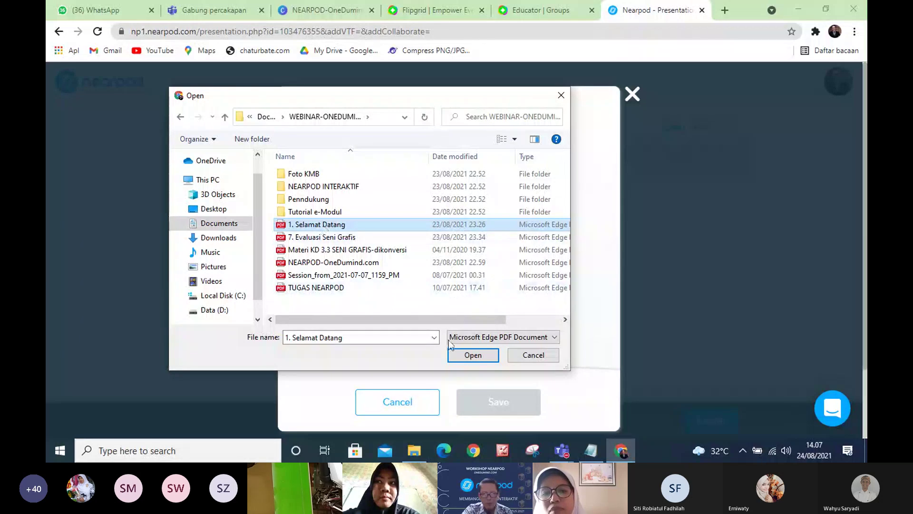
pyautogui.click(475, 356)
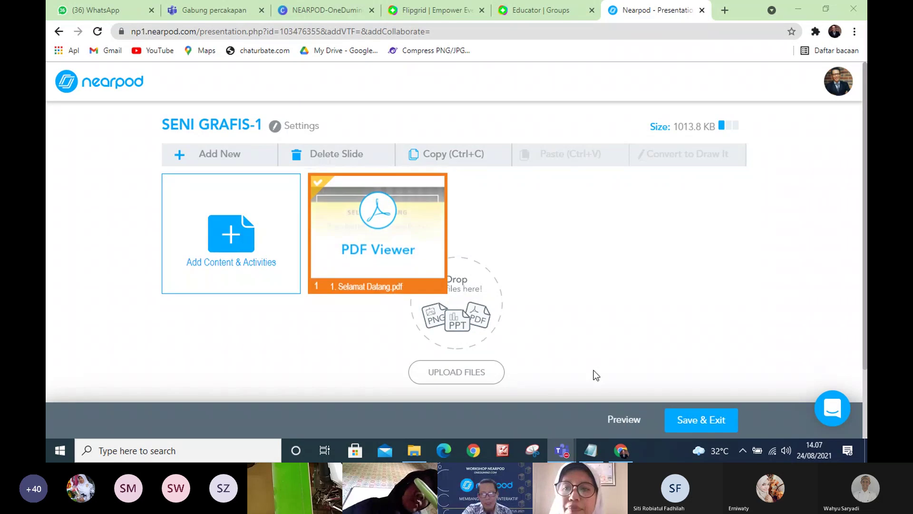
# - Preview the SENI GRAFIS-1 lesson as a student and go back to the My Lessons library
pyautogui.click(626, 419)
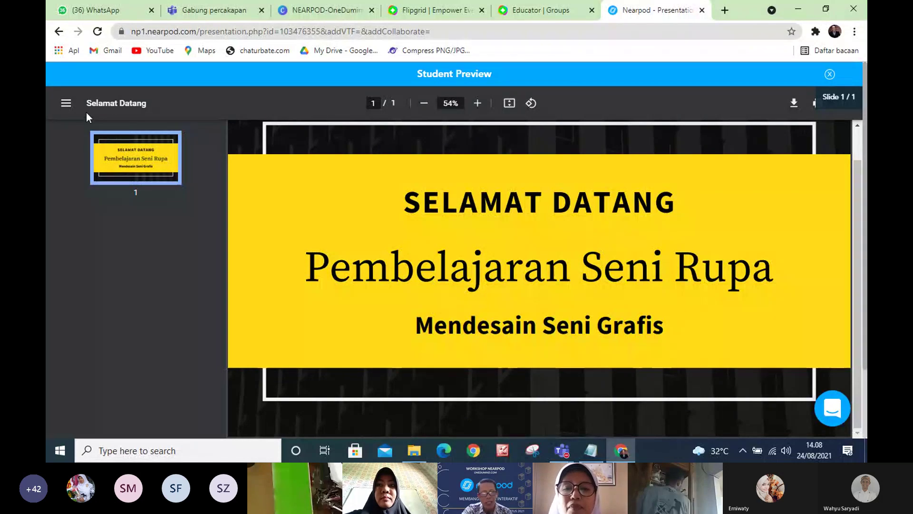
pyautogui.click(60, 35)
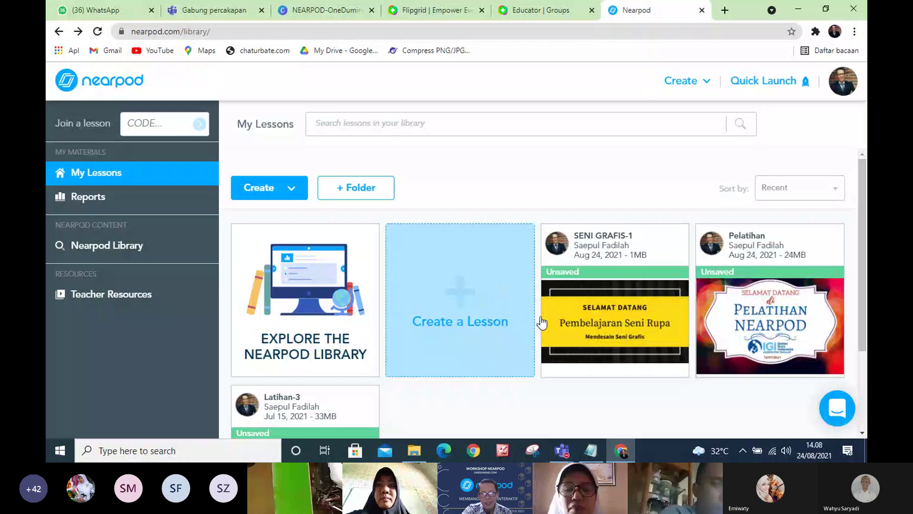
# - Open the SENI GRAFIS-1 lesson for editing and start adding a Video content item
pyautogui.moveTo(633, 323)
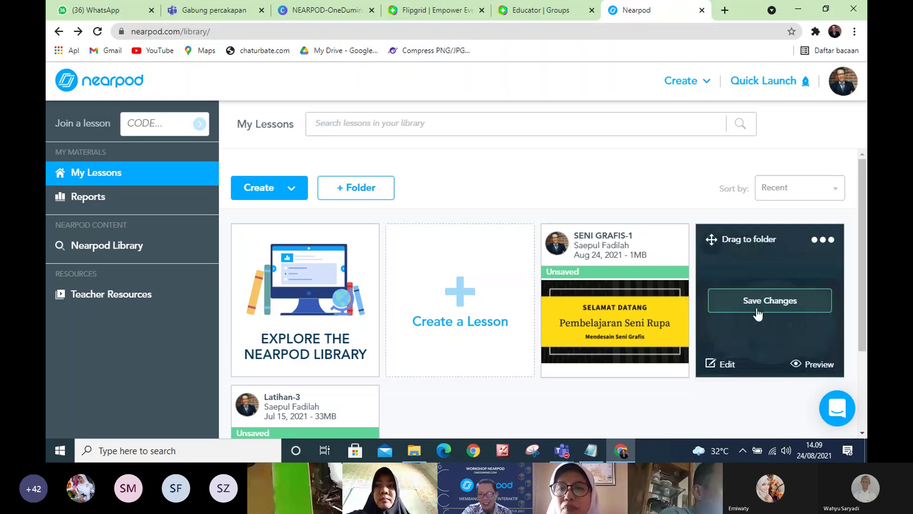
pyautogui.moveTo(594, 333)
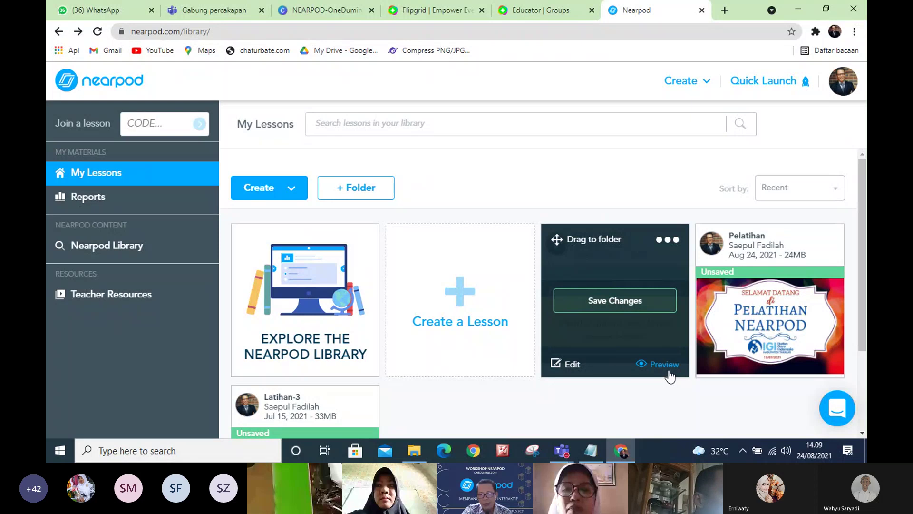
pyautogui.click(572, 364)
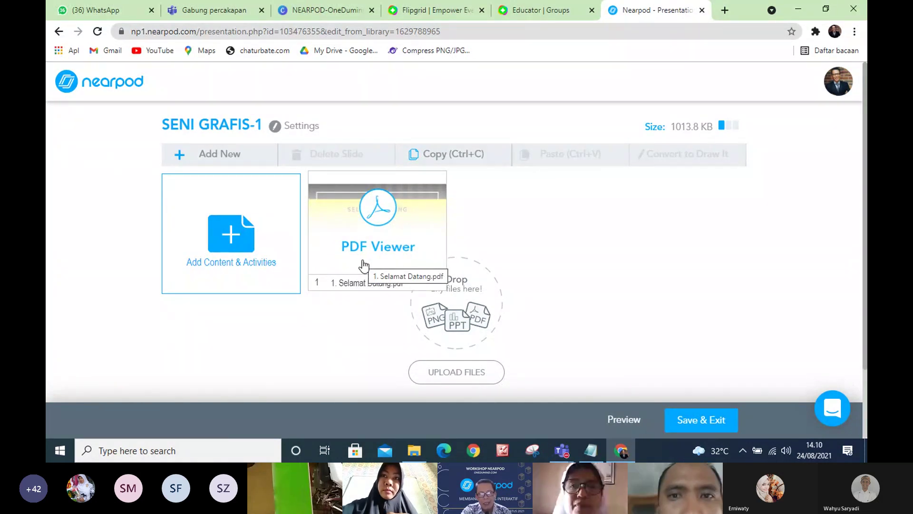
pyautogui.click(227, 238)
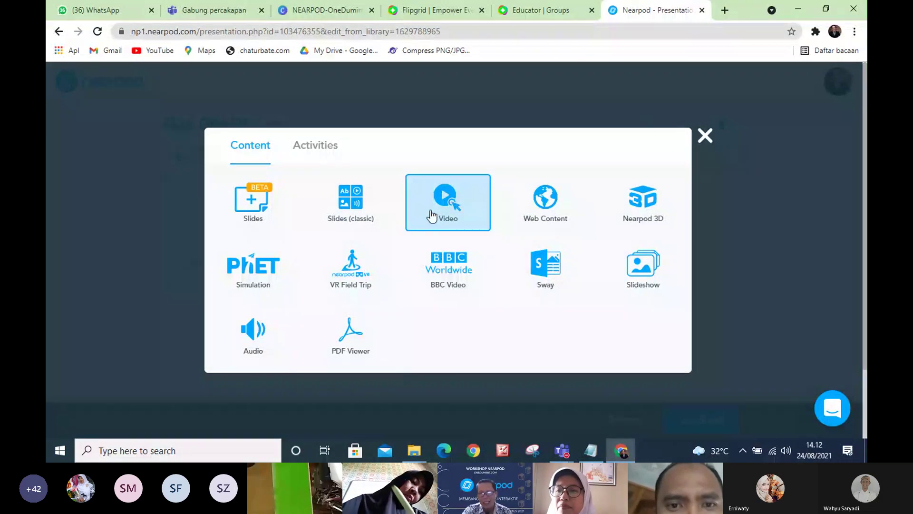
pyautogui.click(447, 207)
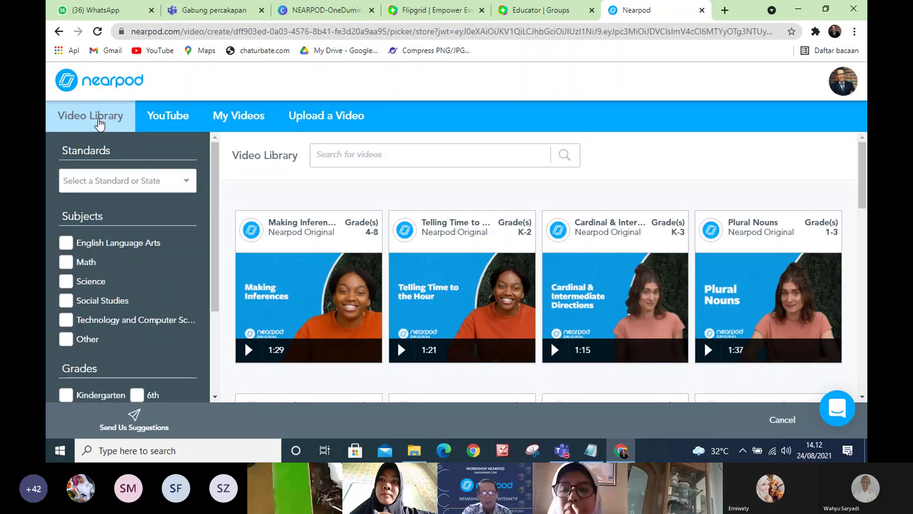
# - Review the video library's subject and grade filters and filter the videos by English Language Arts
pyautogui.scroll(-3, 125, 320)
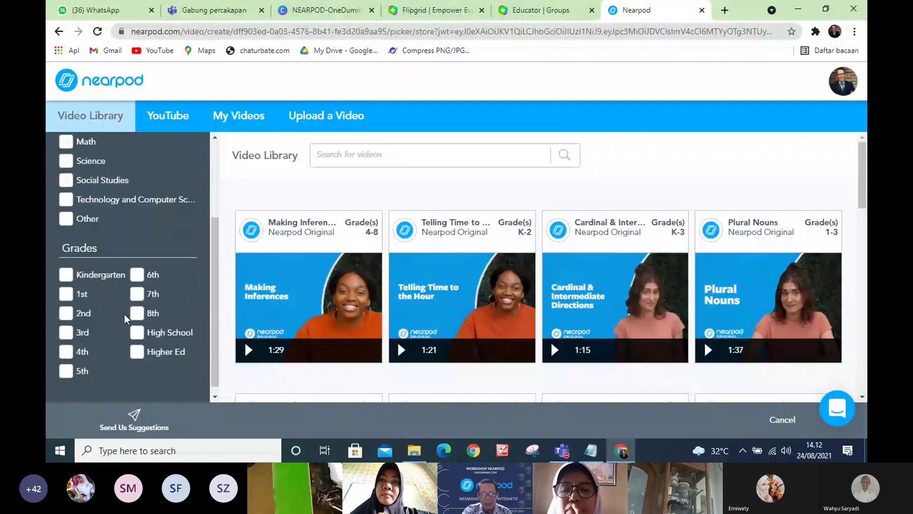
pyautogui.scroll(3, 126, 319)
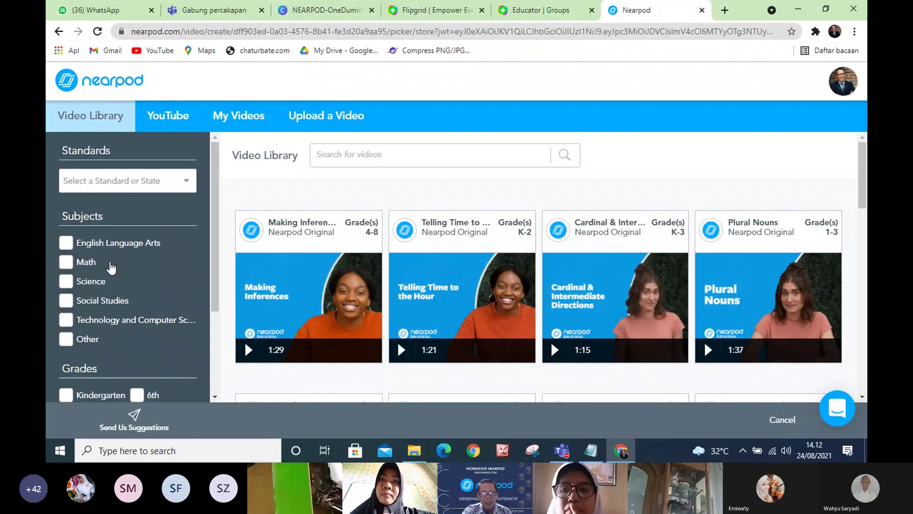
pyautogui.click(66, 243)
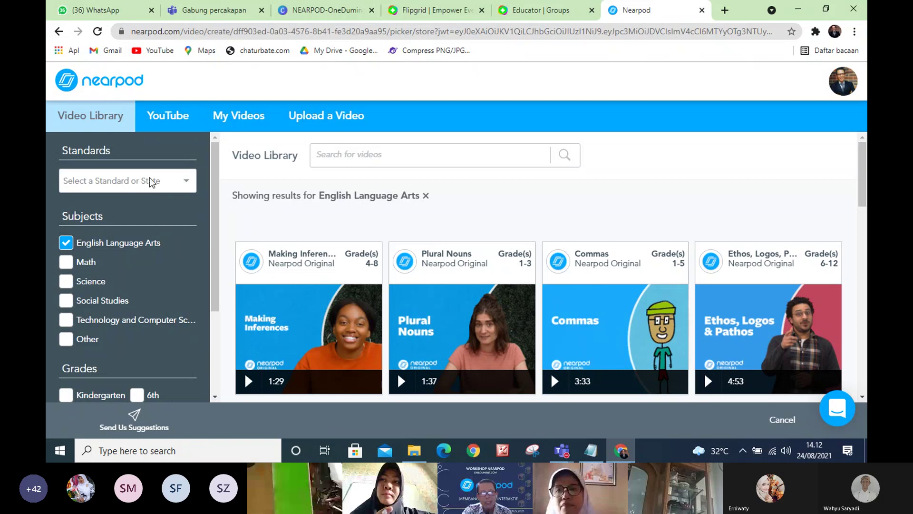
# - Examine the available standards and states in the video library's Standards filter without choosing one
pyautogui.click(188, 184)
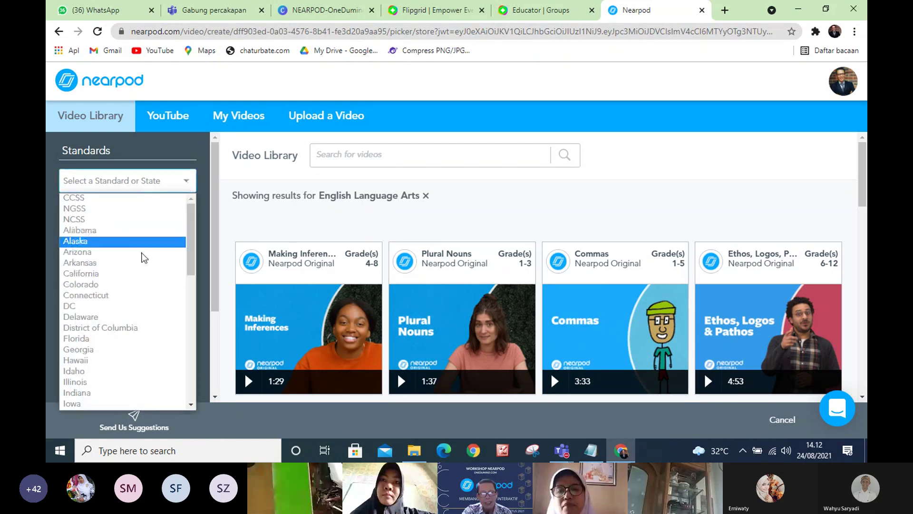
pyautogui.scroll(-4, 122, 331)
pyautogui.scroll(3, 122, 328)
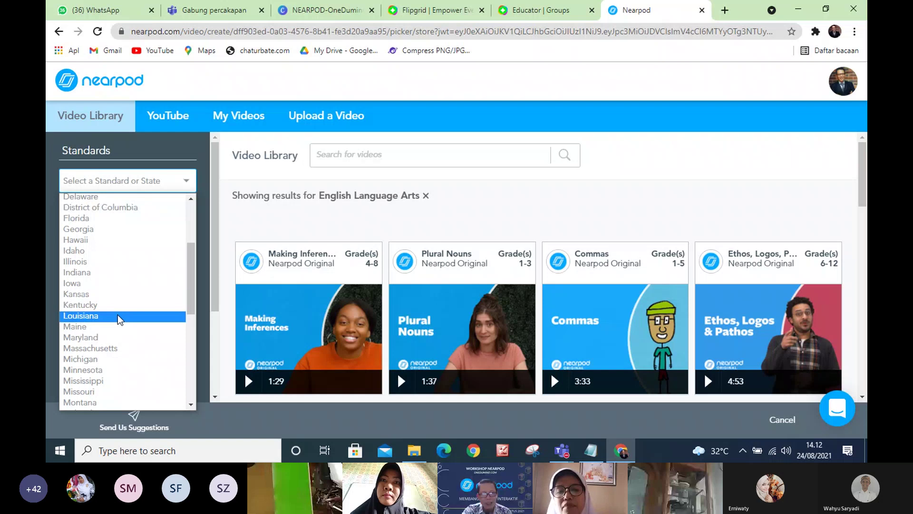
pyautogui.scroll(3, 118, 320)
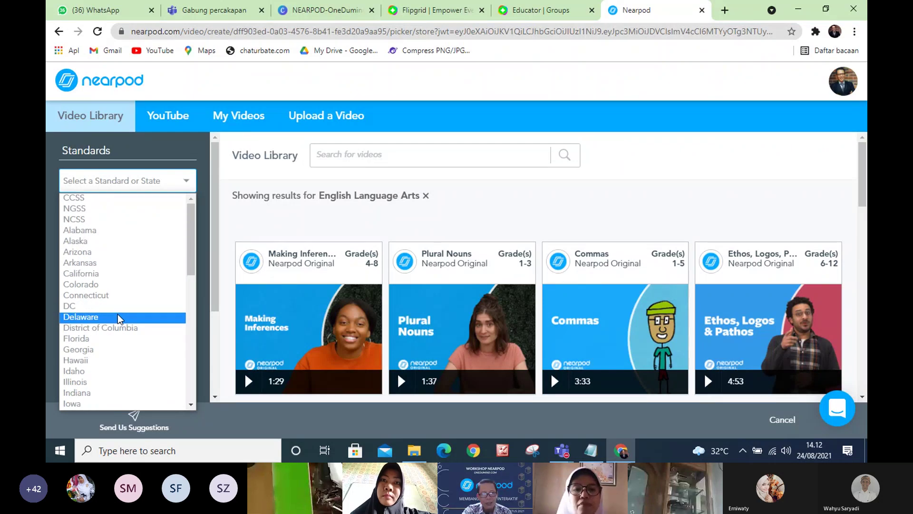
pyautogui.scroll(-6, 118, 319)
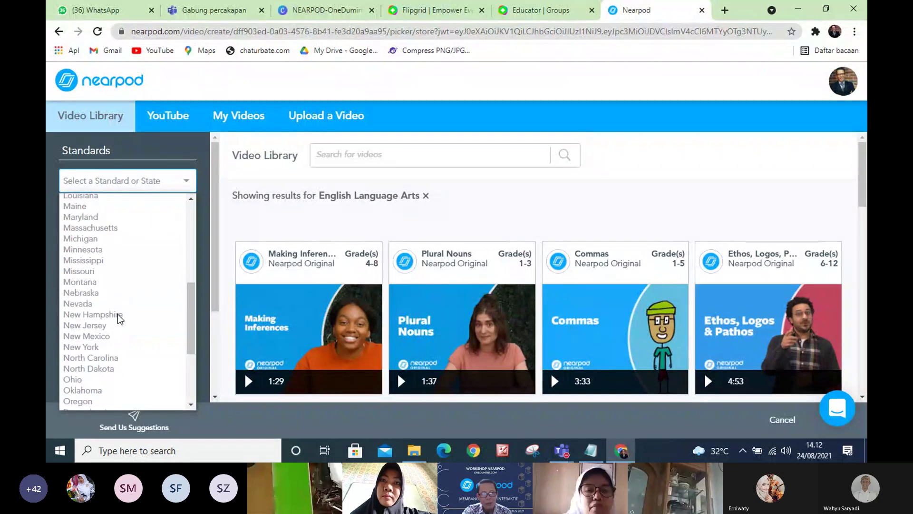
pyautogui.scroll(-4, 119, 319)
pyautogui.scroll(10, 119, 319)
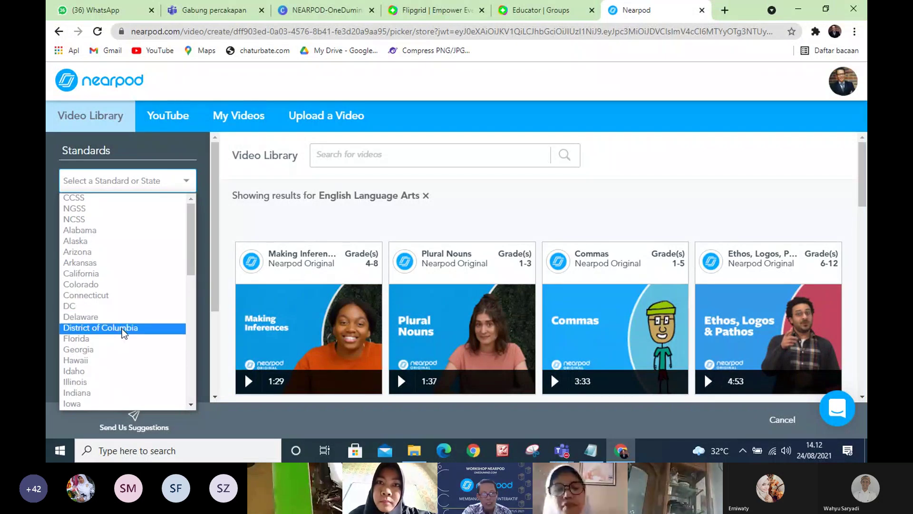
pyautogui.scroll(-5, 140, 303)
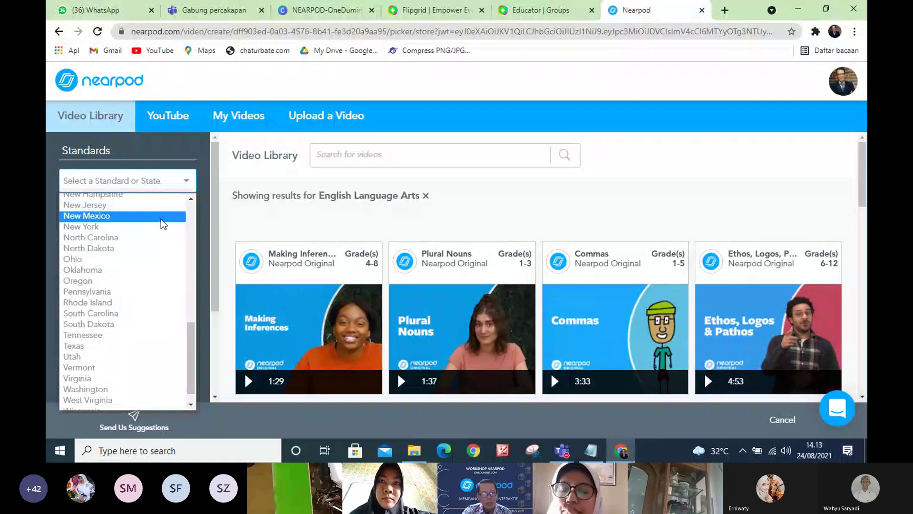
pyautogui.click(157, 183)
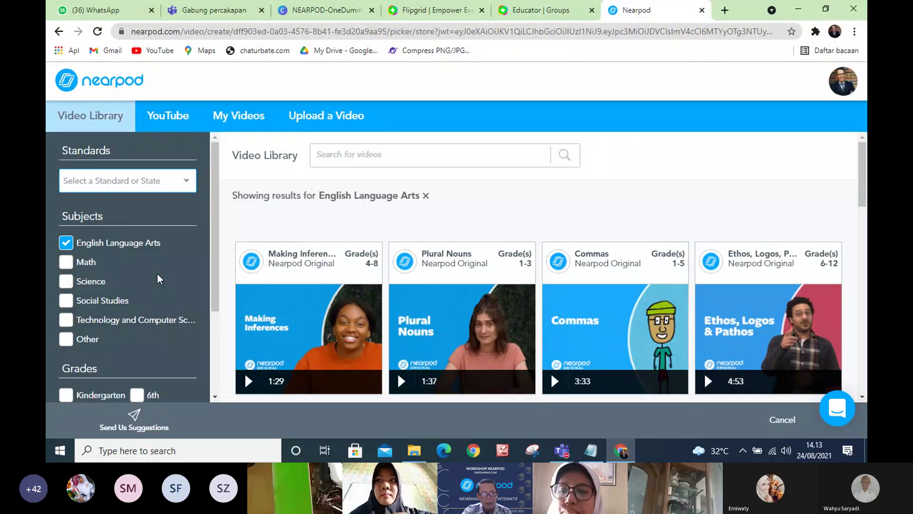
# - Browse the English Language Arts videos in the library and review the grade filter options
pyautogui.scroll(-3, 158, 275)
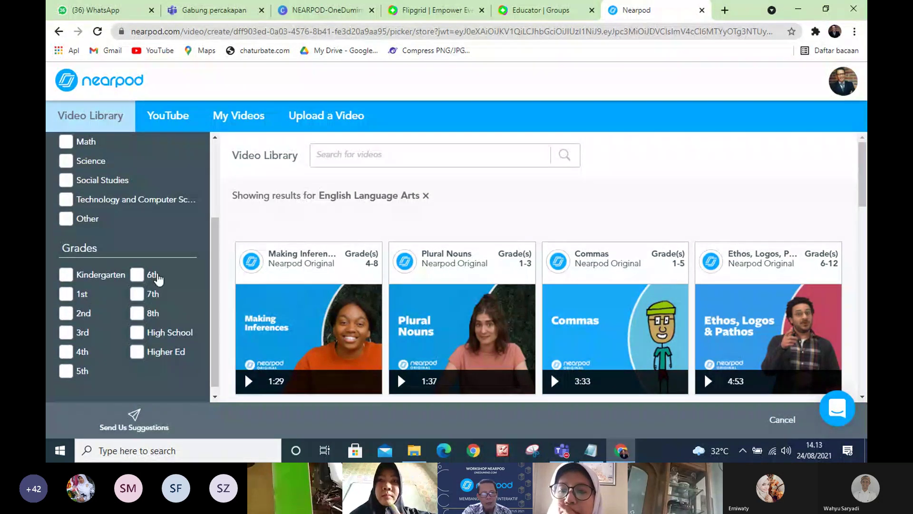
pyautogui.moveTo(722, 301)
pyautogui.scroll(-1, 722, 300)
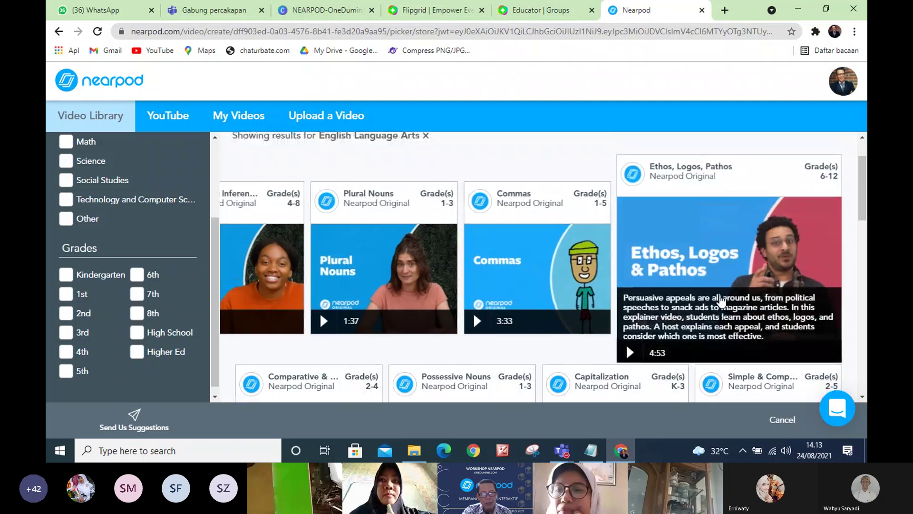
pyautogui.scroll(-6, 722, 300)
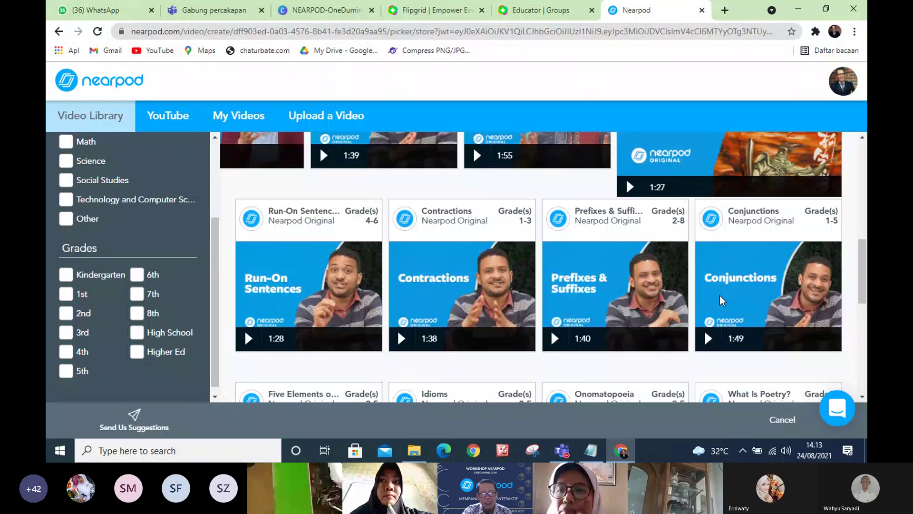
pyautogui.scroll(-3, 721, 301)
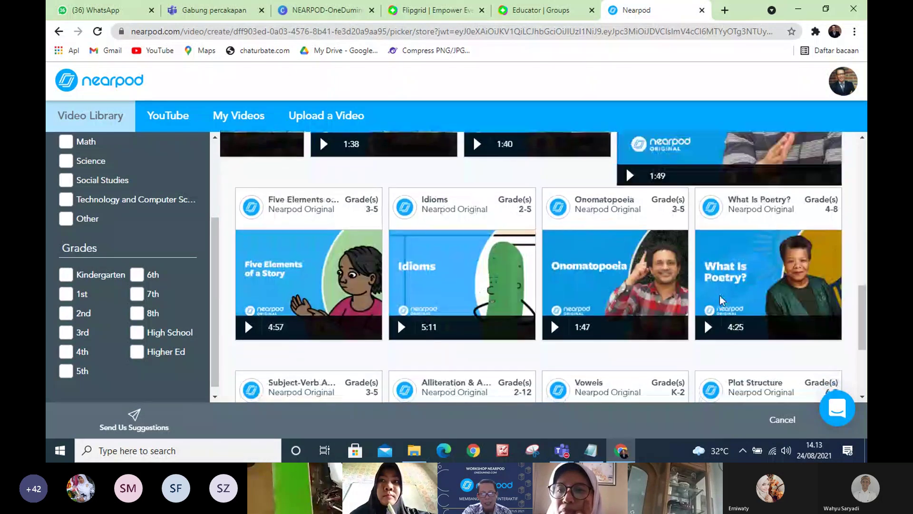
pyautogui.scroll(-3, 721, 301)
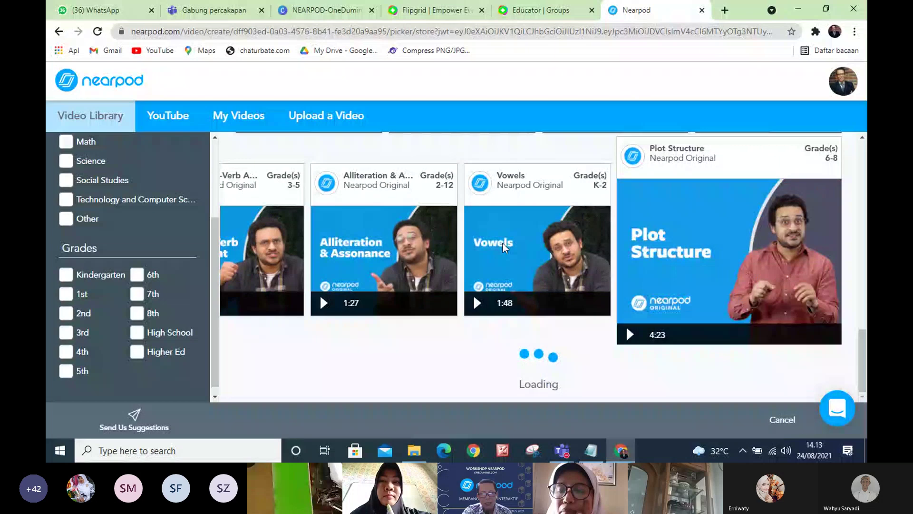
pyautogui.scroll(7, 503, 244)
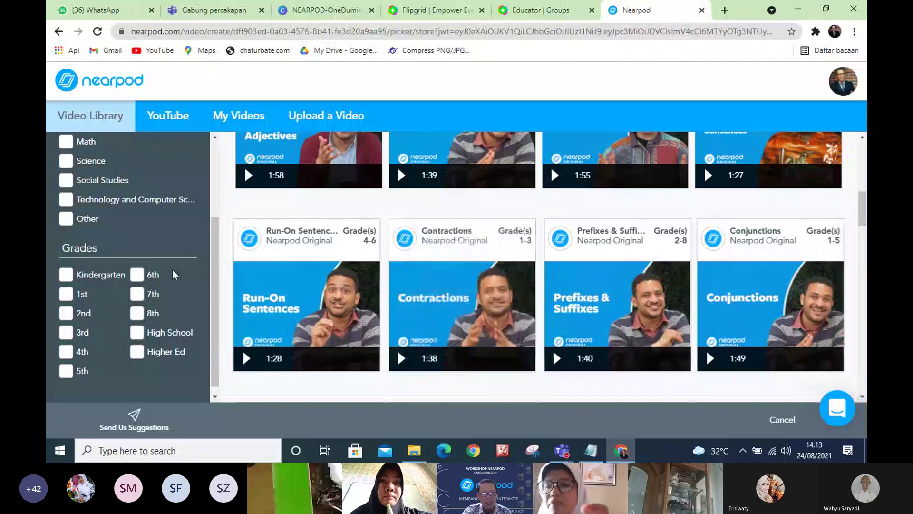
pyautogui.moveTo(214, 263); pyautogui.dragTo(230, 194)
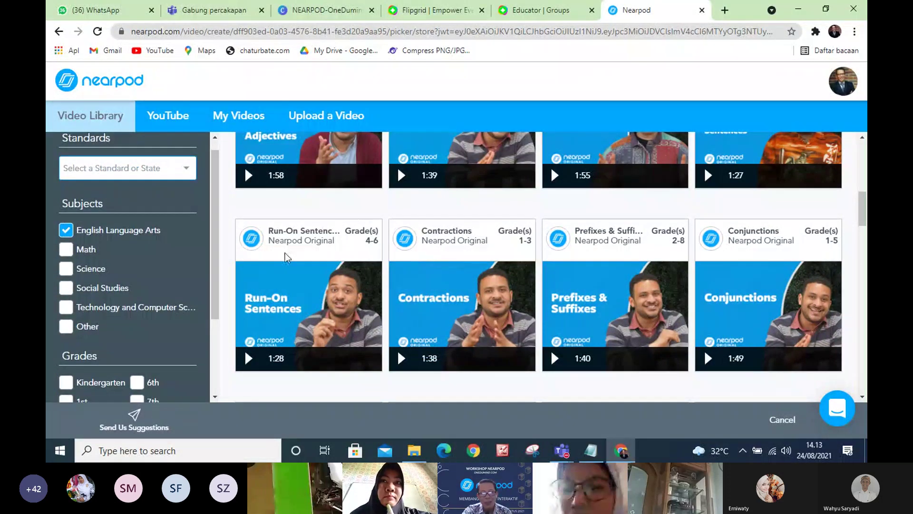
pyautogui.moveTo(288, 257)
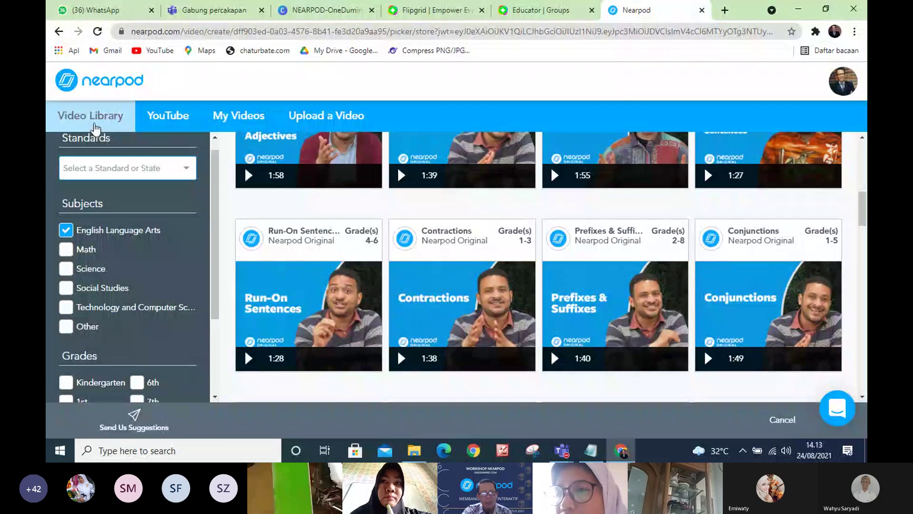
# - Look at the YouTube search and the My Videos collection as alternative video sources
pyautogui.click(179, 122)
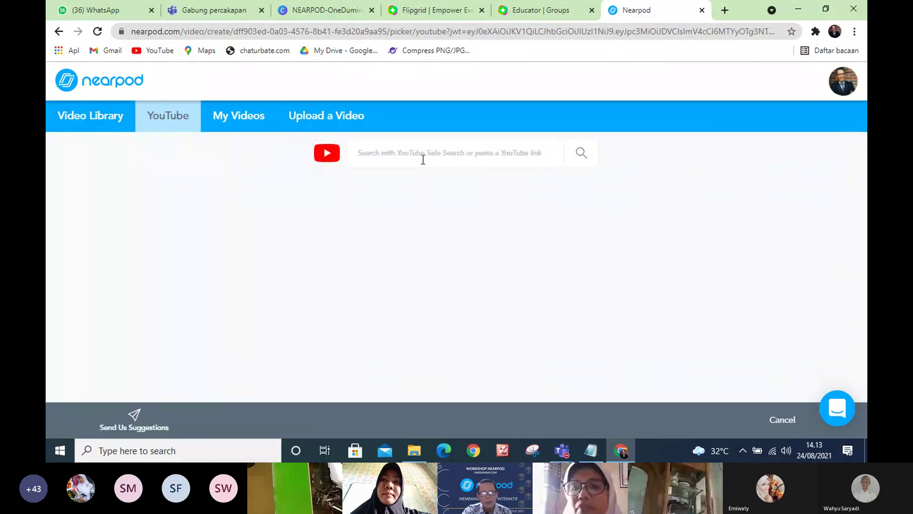
pyautogui.click(431, 147)
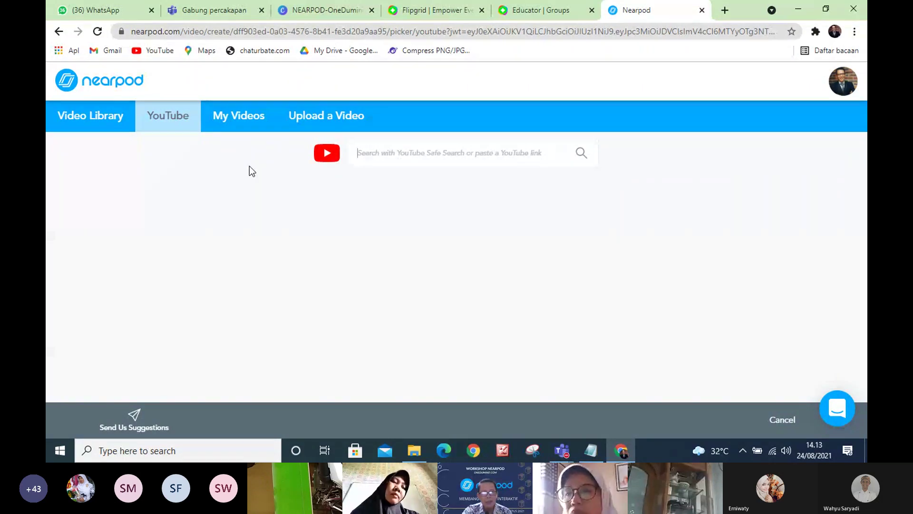
pyautogui.click(252, 122)
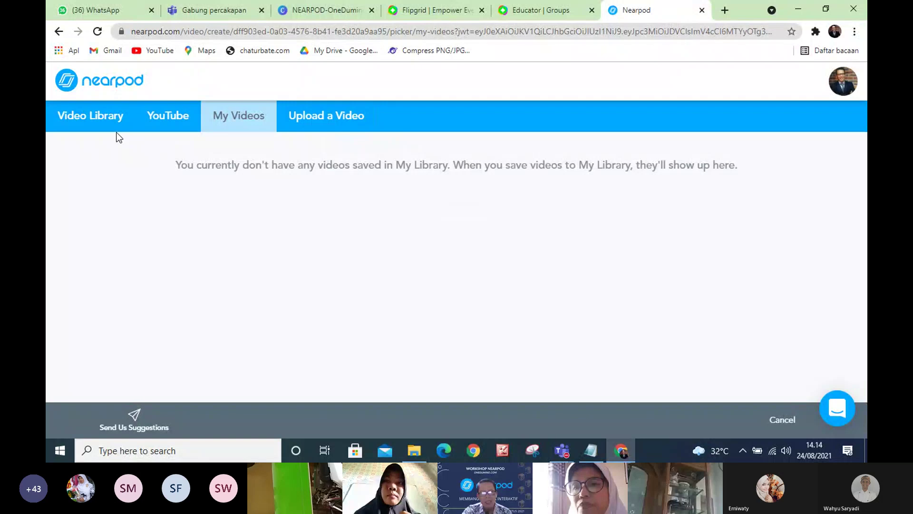
# - Return to the video library, narrow the English Language Arts videos to 8th grade and browse them
pyautogui.click(91, 123)
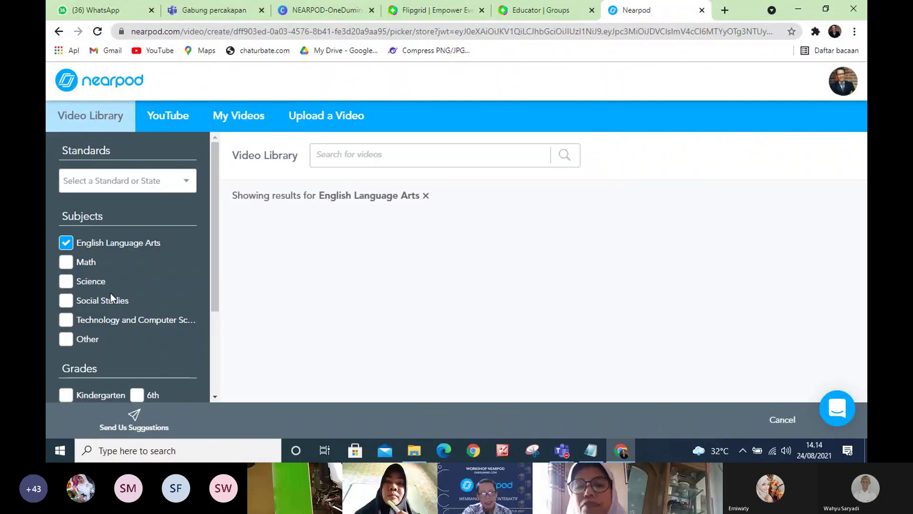
pyautogui.scroll(-3, 111, 296)
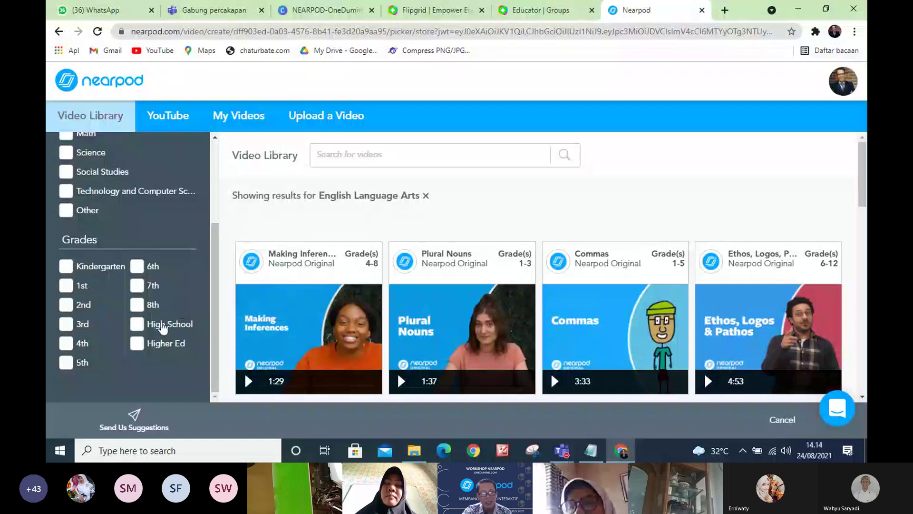
pyautogui.click(138, 306)
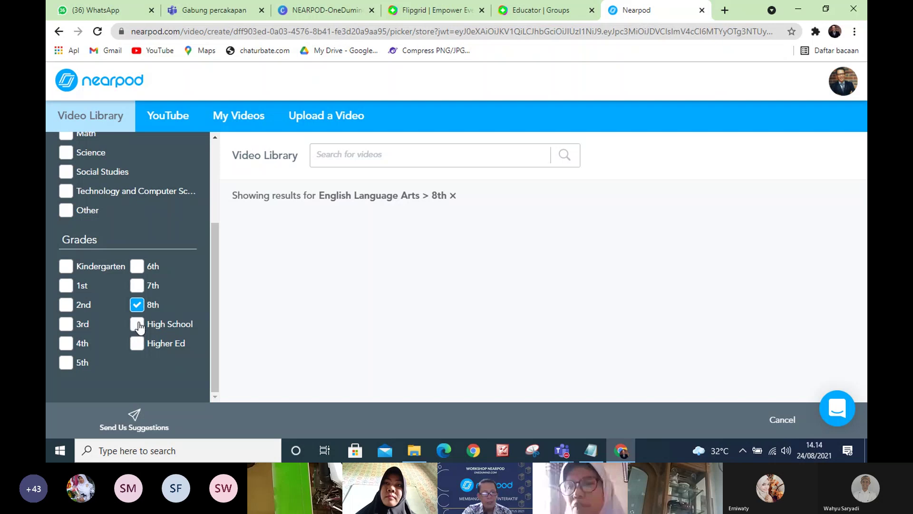
pyautogui.scroll(-3, 380, 303)
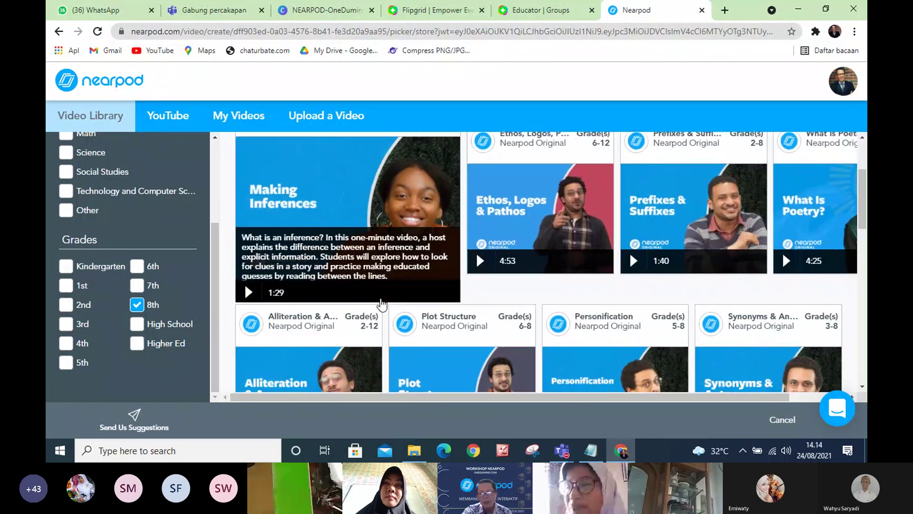
pyautogui.scroll(3, 380, 303)
pyautogui.scroll(3, 171, 285)
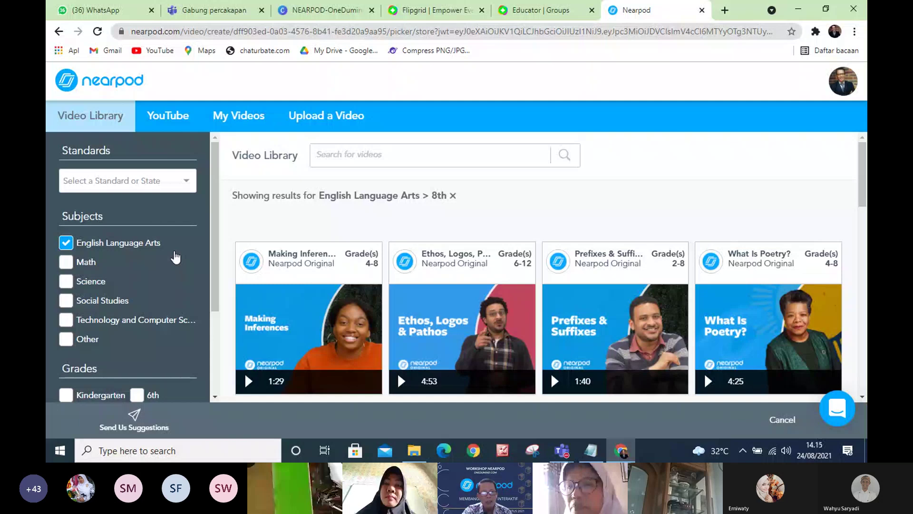
# - Upload the video file "2.Pengantar Seni Grafis" from the WEBINAR-ONEDUMIND.COM-NEARPOD folder in Documents
pyautogui.click(323, 115)
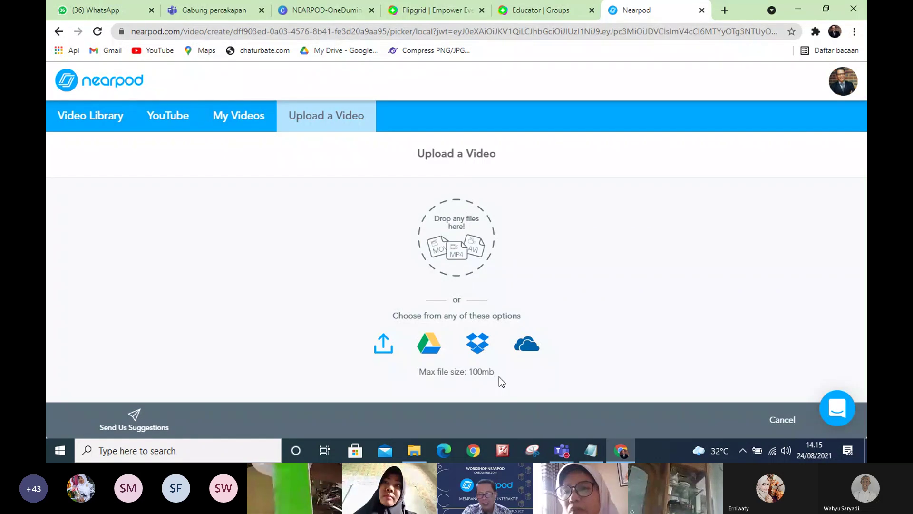
pyautogui.click(385, 357)
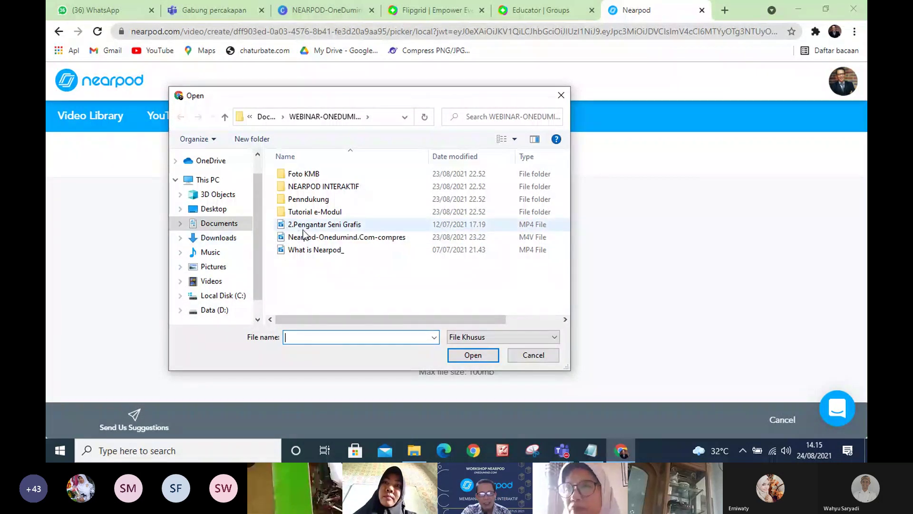
pyautogui.click(317, 228)
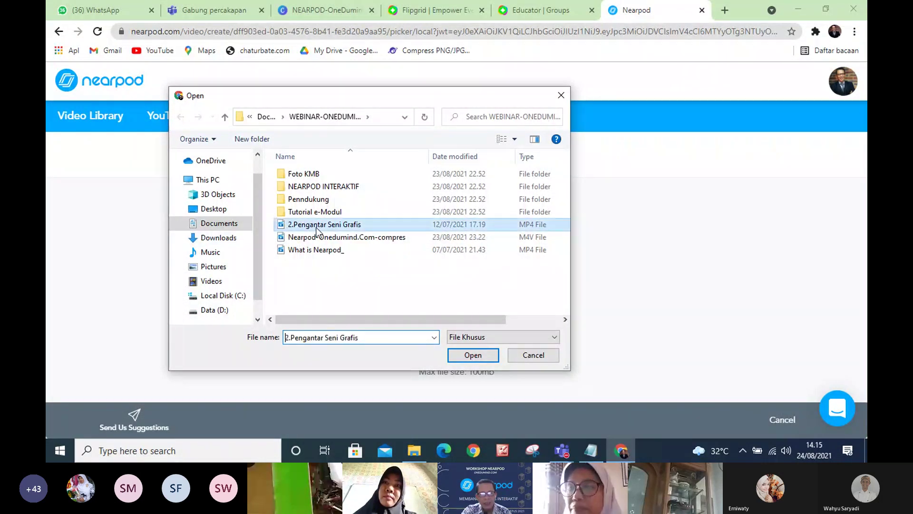
pyautogui.click(467, 356)
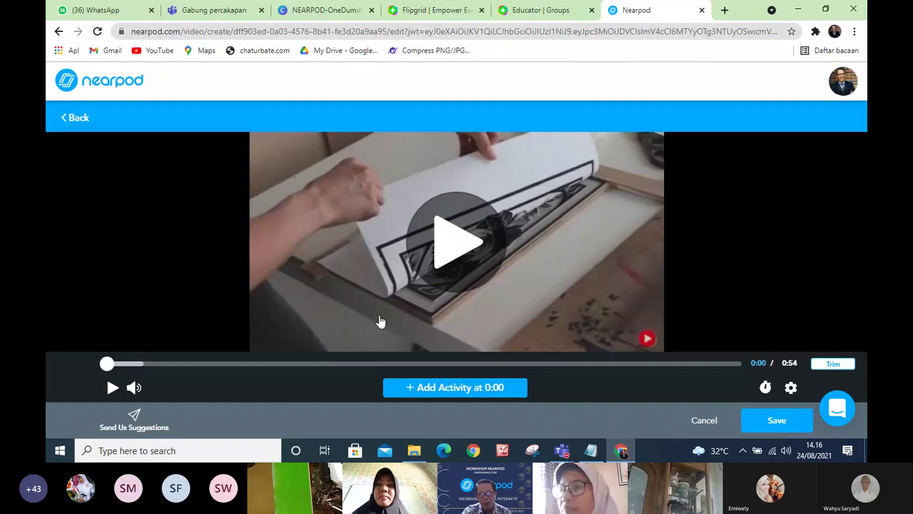
# - Play a short part of the uploaded Pengantar Seni Grafis video, pause it and save the video into the lesson
pyautogui.click(444, 252)
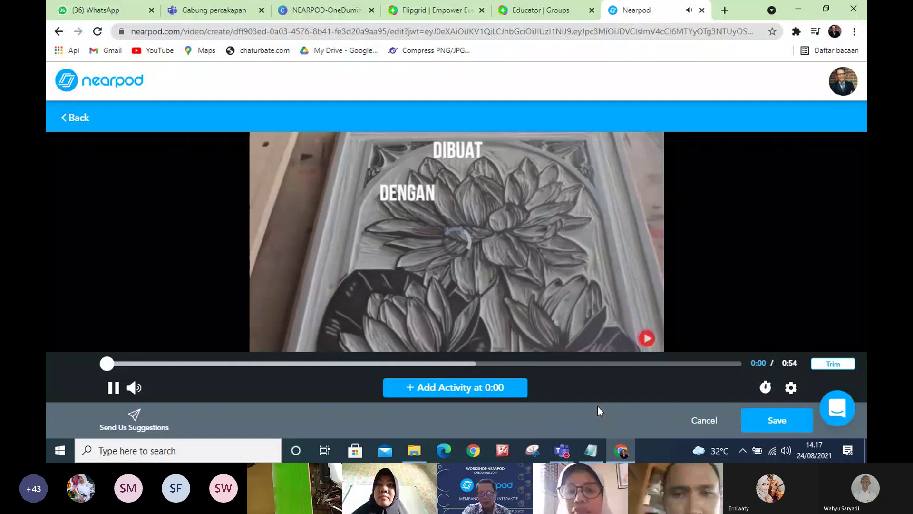
pyautogui.click(113, 388)
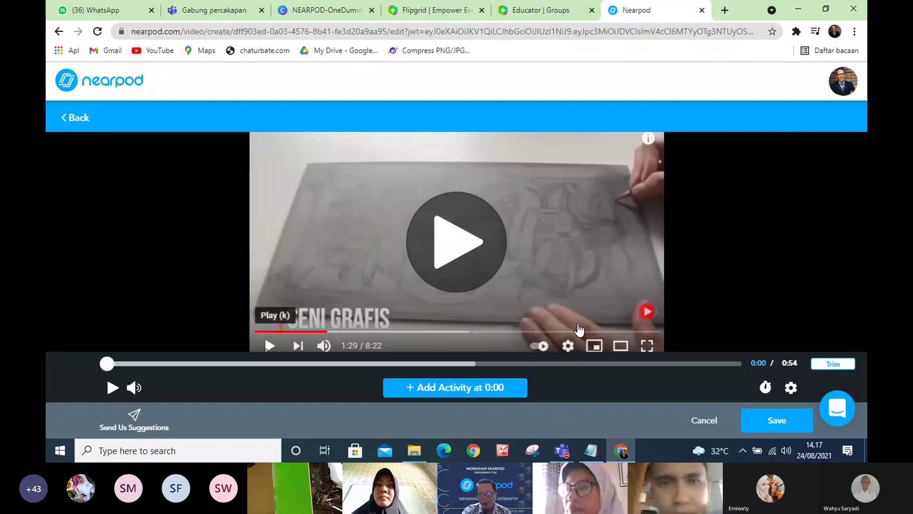
pyautogui.click(772, 421)
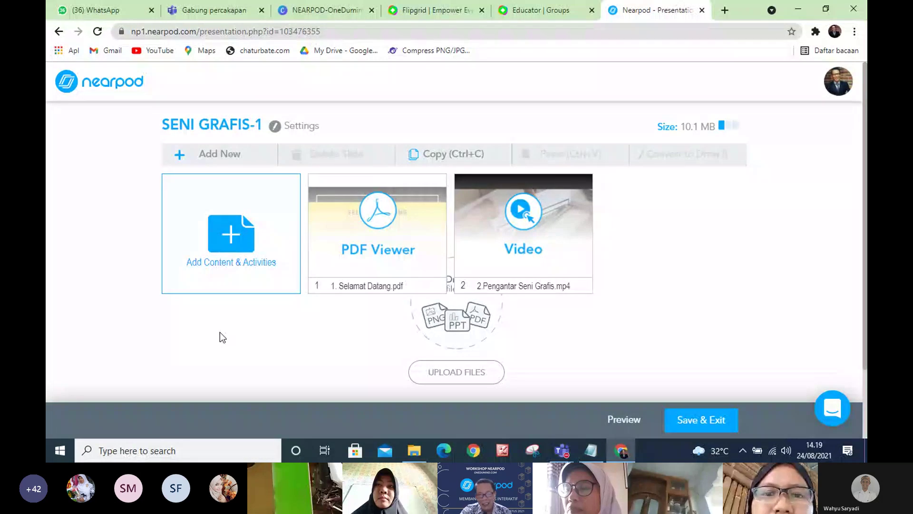
# - Compare the content types with the activities that can be added to the lesson, and look at the Poll activity
pyautogui.click(231, 242)
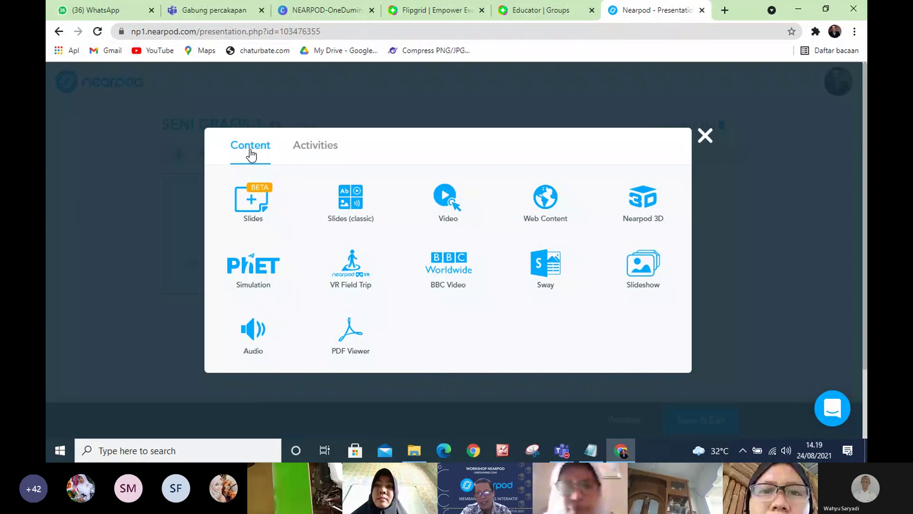
pyautogui.click(322, 150)
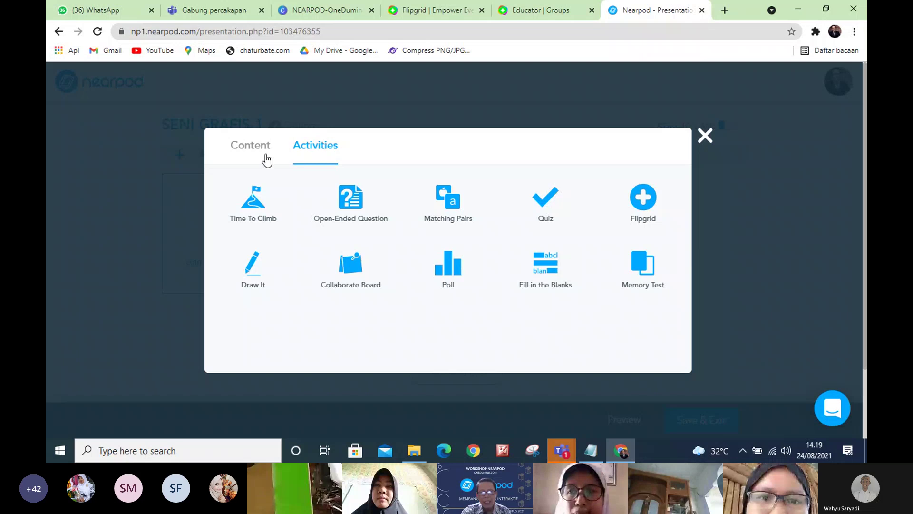
pyautogui.click(251, 154)
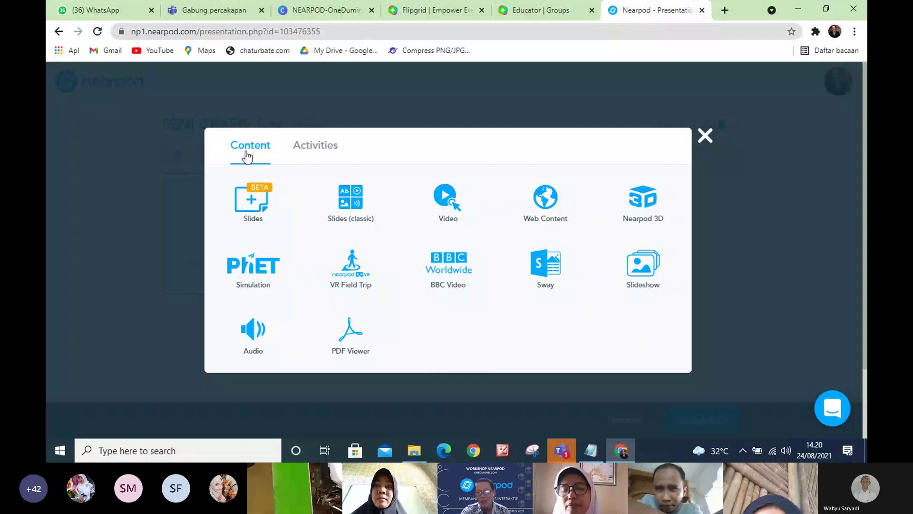
pyautogui.click(310, 155)
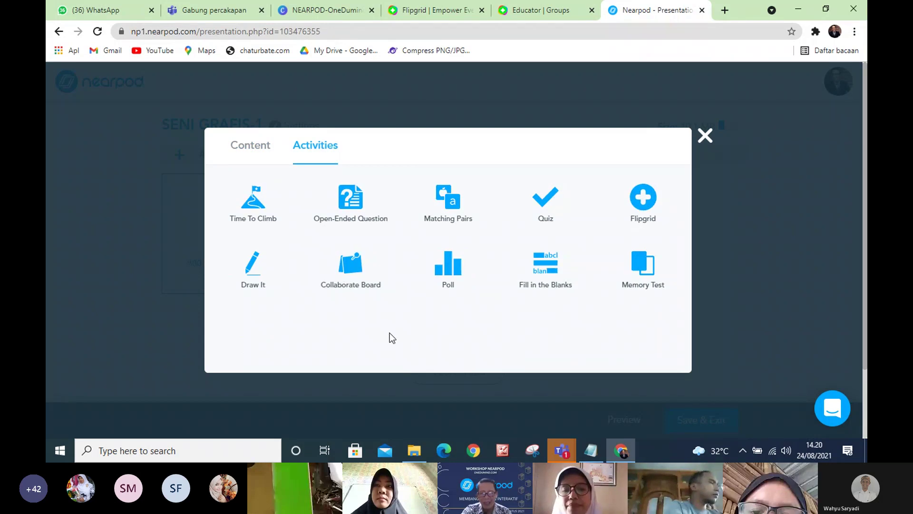
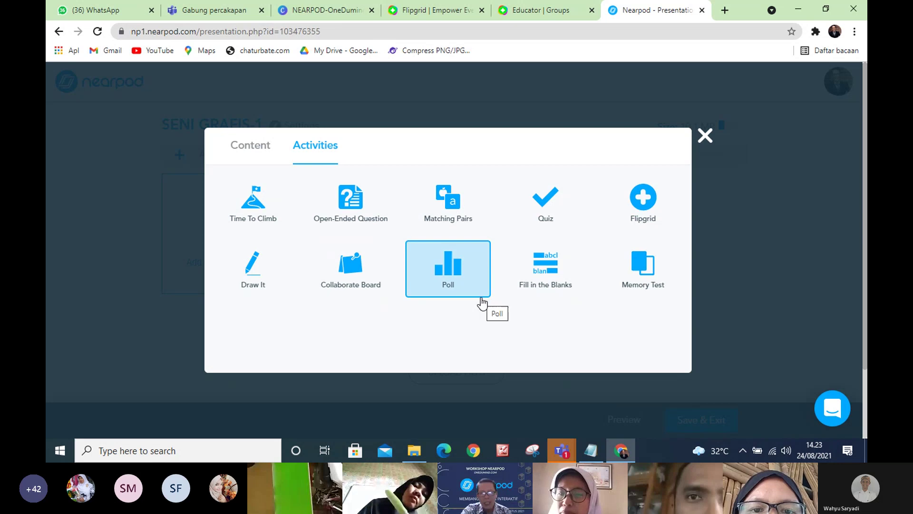
pyautogui.click(460, 281)
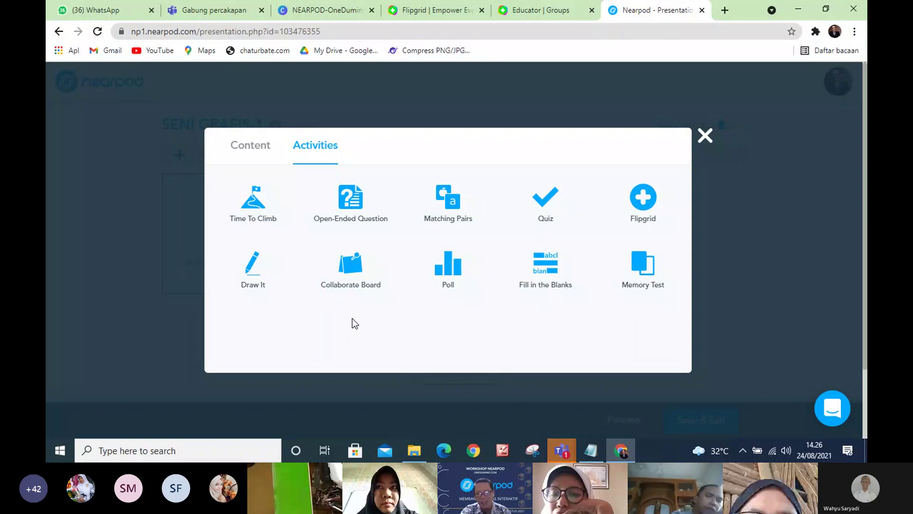
# - Add a Collaborate Board activity with the topic "Seni Grafis"
pyautogui.click(352, 280)
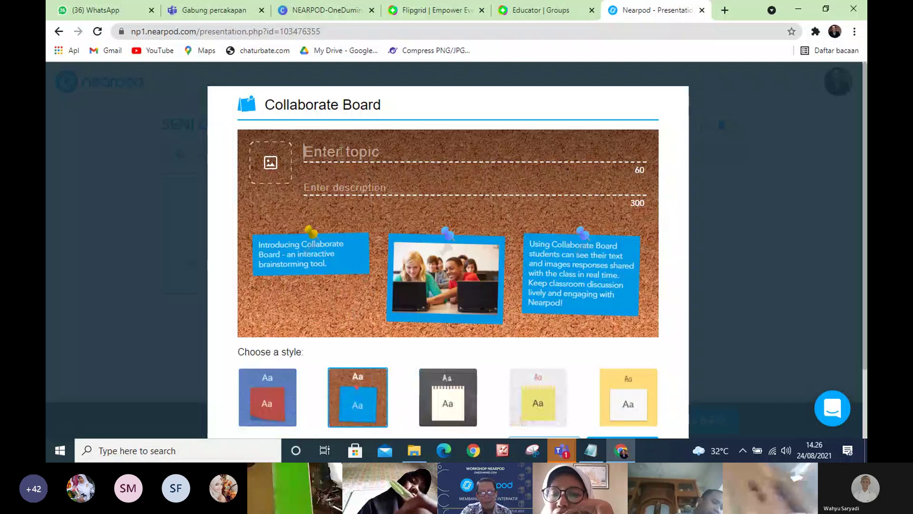
pyautogui.write('Se')
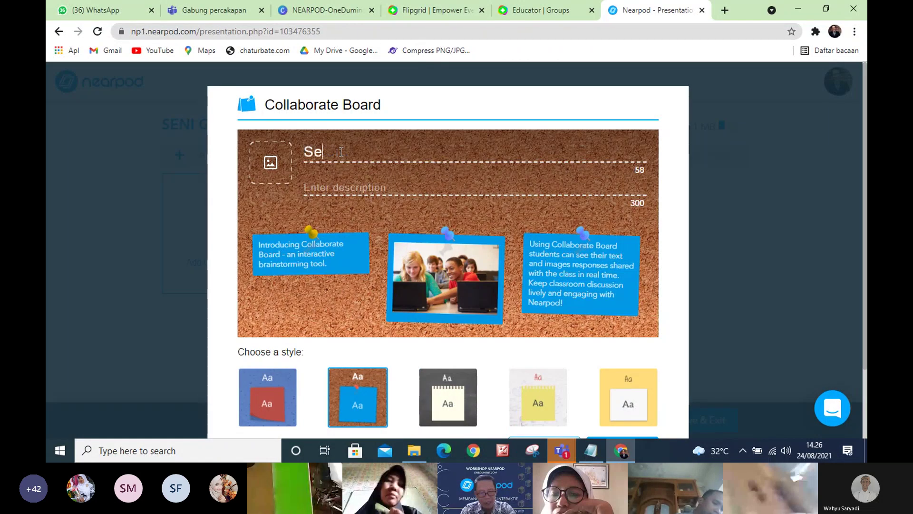
pyautogui.write('ni')
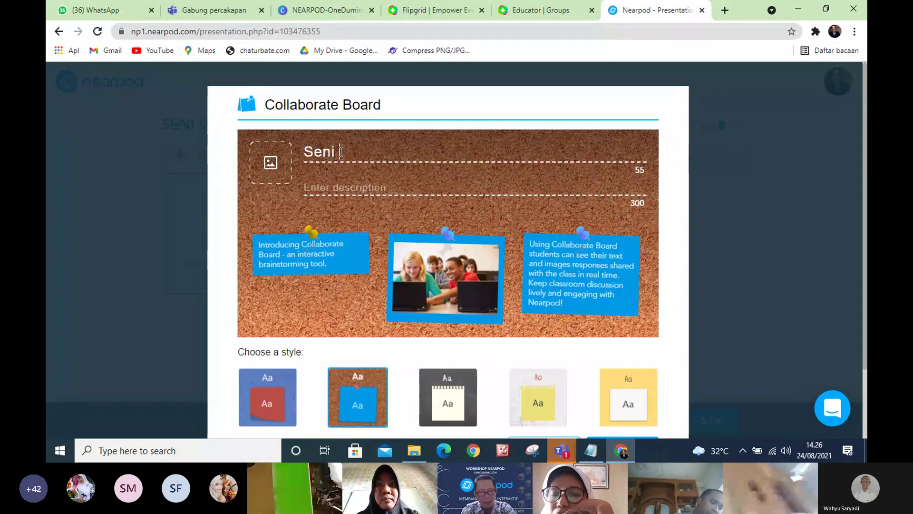
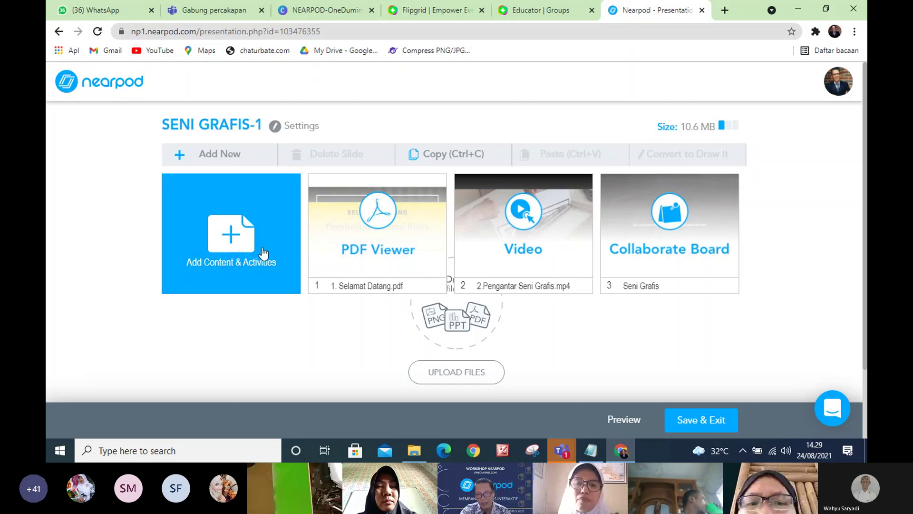
# - Review the activities and content types available for the lesson, and examine the Web Content URL form without adding a website
pyautogui.click(233, 235)
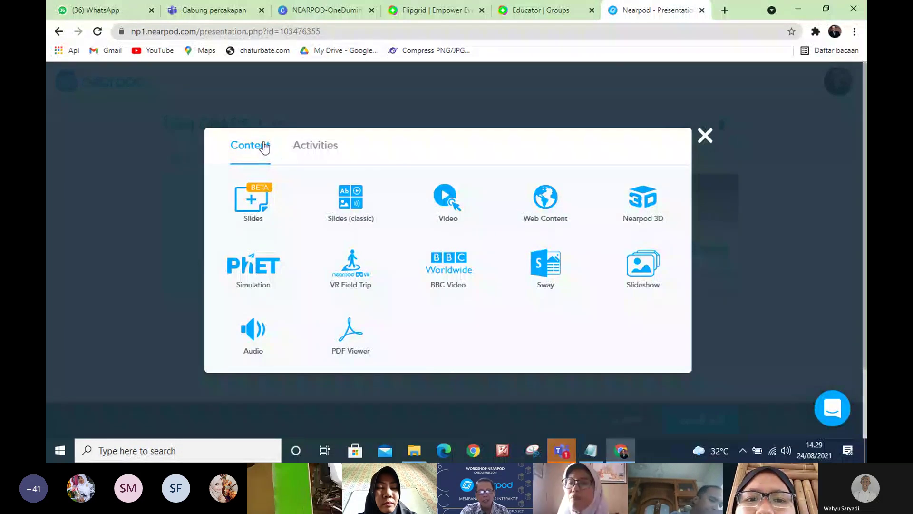
pyautogui.click(315, 151)
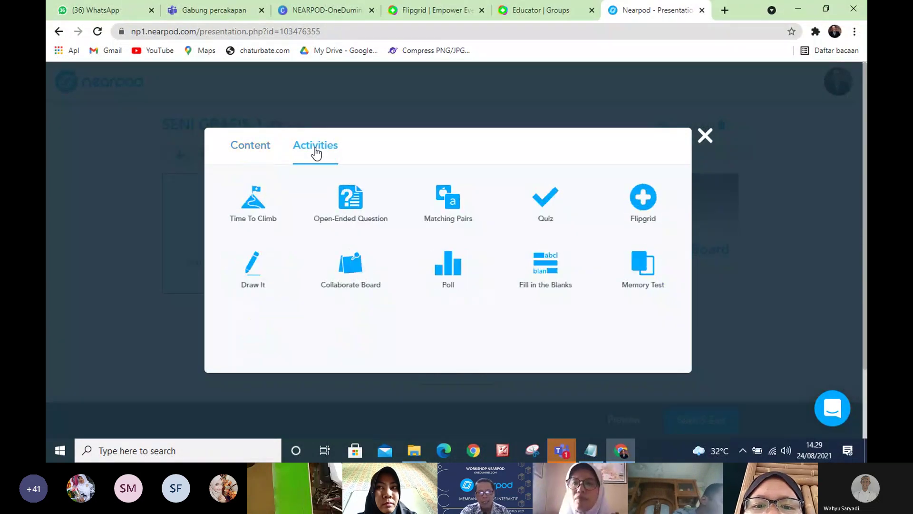
pyautogui.click(256, 151)
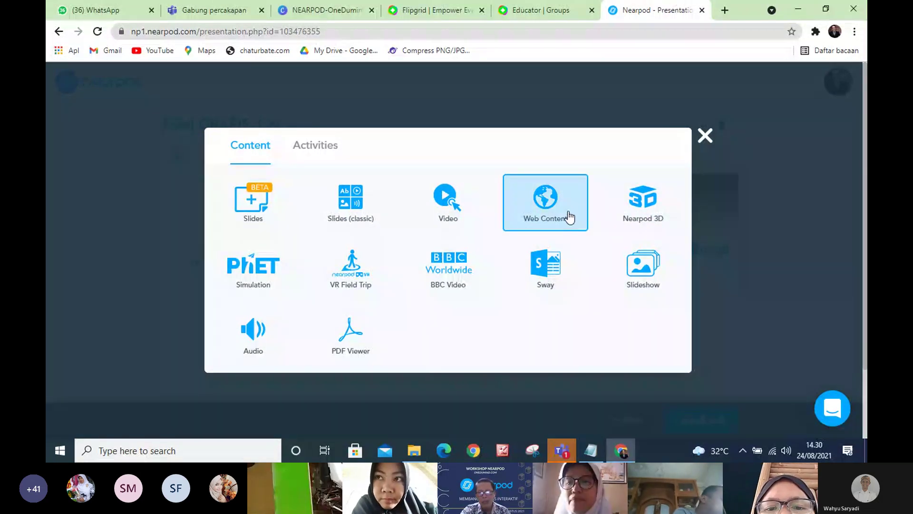
pyautogui.click(545, 200)
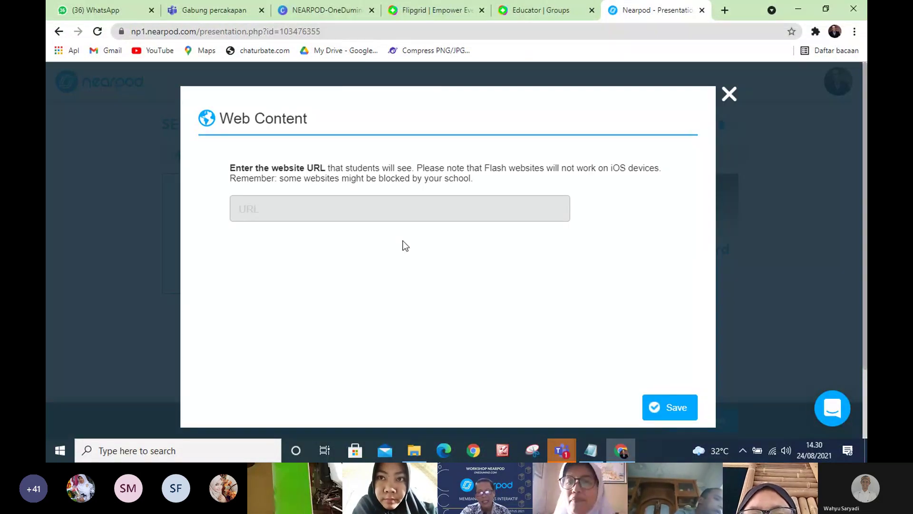
pyautogui.click(341, 213)
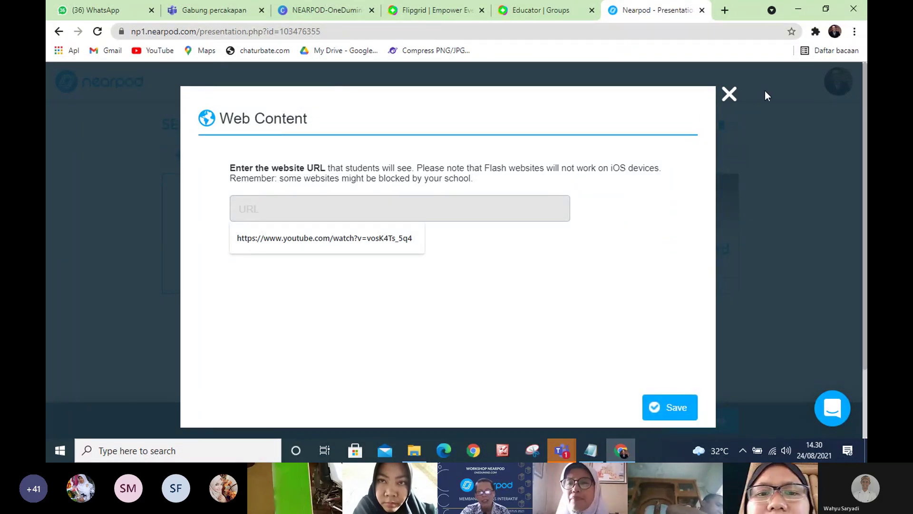
pyautogui.click(729, 101)
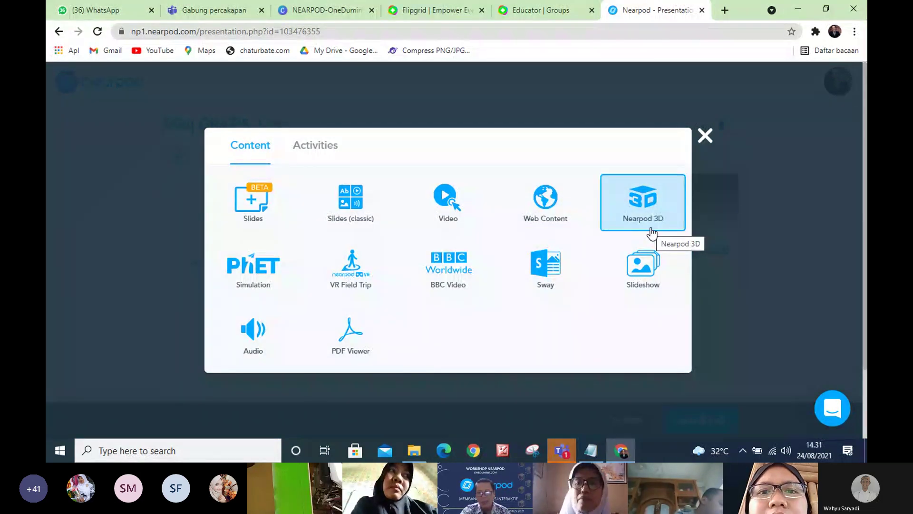
# - Open the Nearpod 3D library and browse the models in the Staff Picks category
pyautogui.click(644, 209)
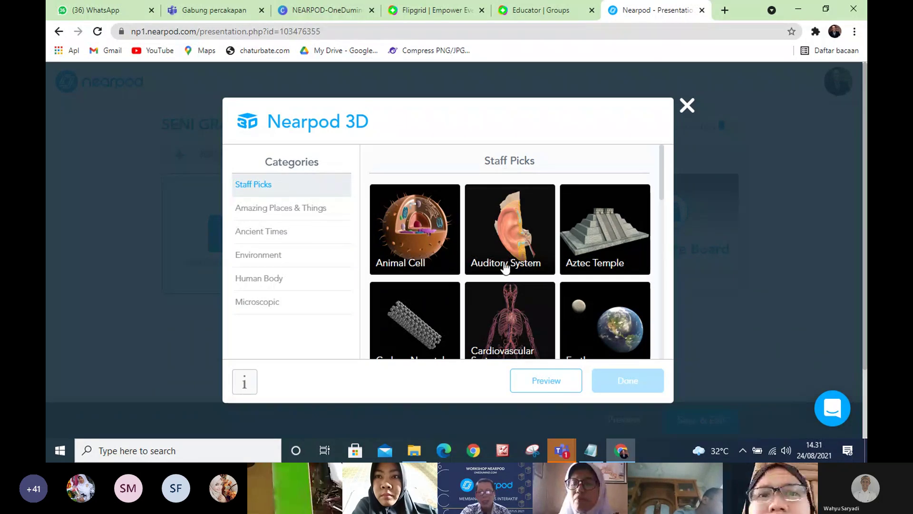
pyautogui.scroll(-3, 504, 269)
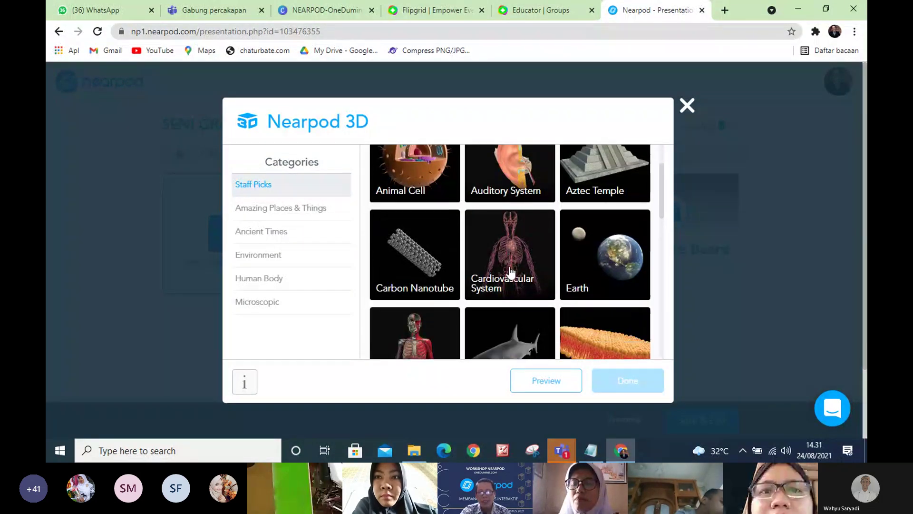
pyautogui.scroll(-5, 510, 270)
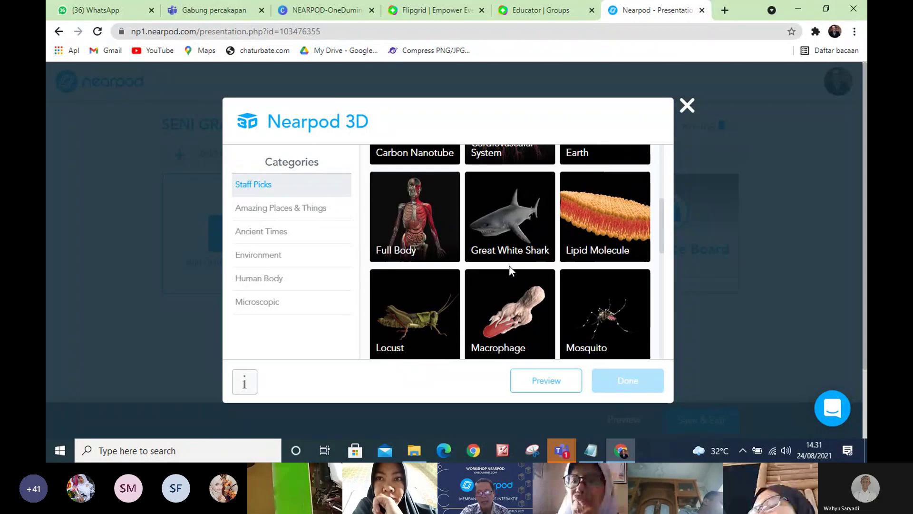
pyautogui.scroll(-3, 510, 271)
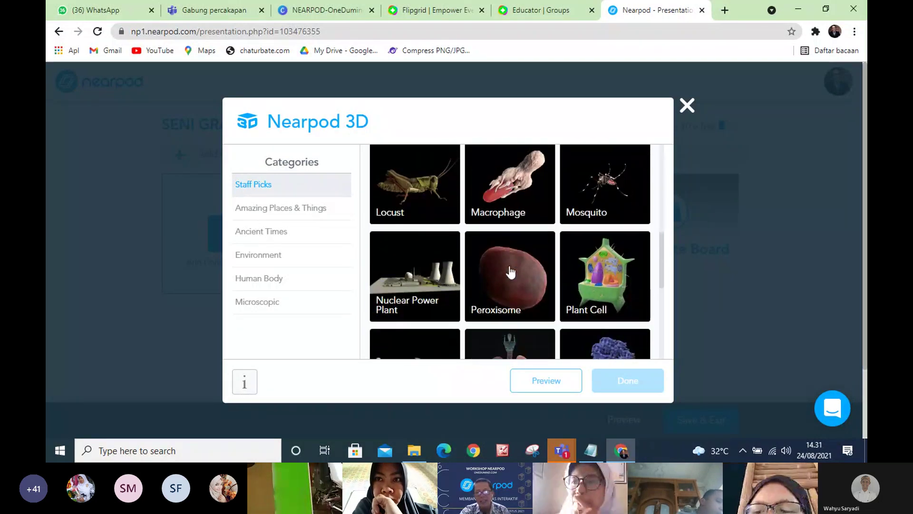
pyautogui.scroll(-1, 510, 272)
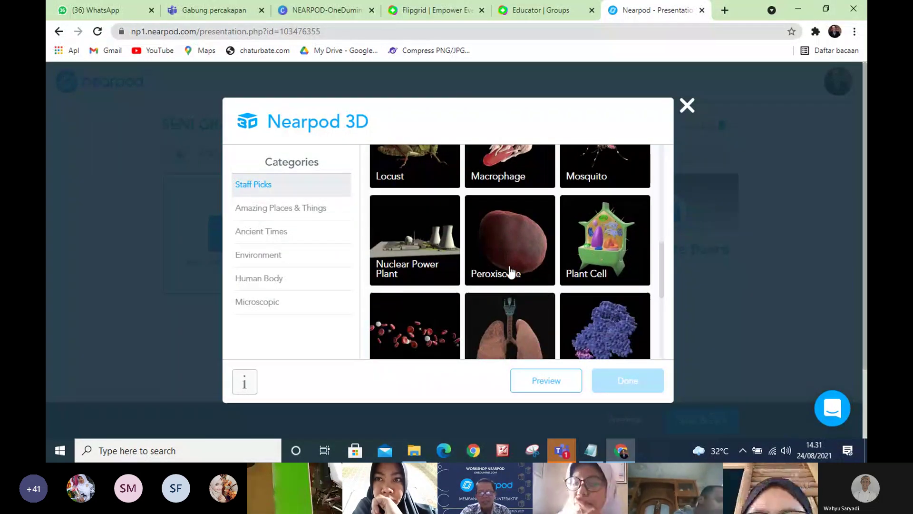
pyautogui.scroll(-6, 510, 272)
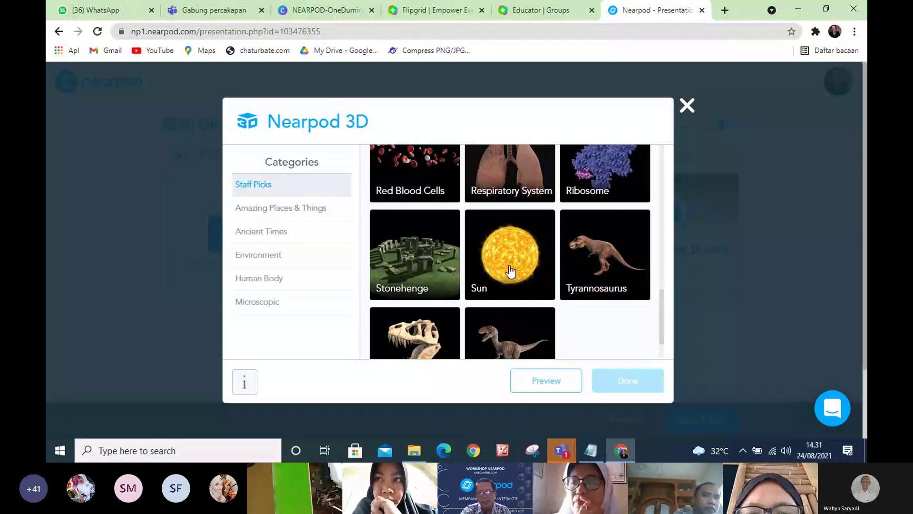
pyautogui.scroll(-1, 510, 272)
pyautogui.scroll(-1, 548, 247)
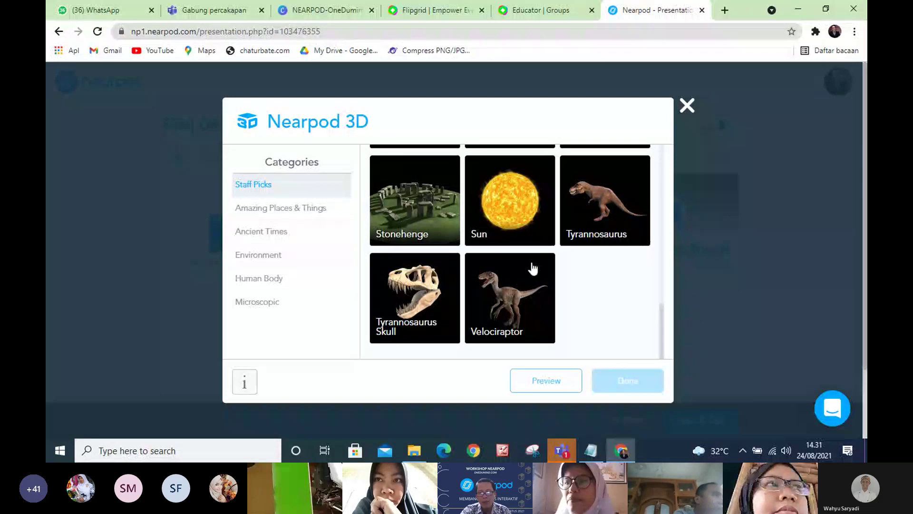
pyautogui.scroll(3, 529, 273)
pyautogui.scroll(5, 523, 285)
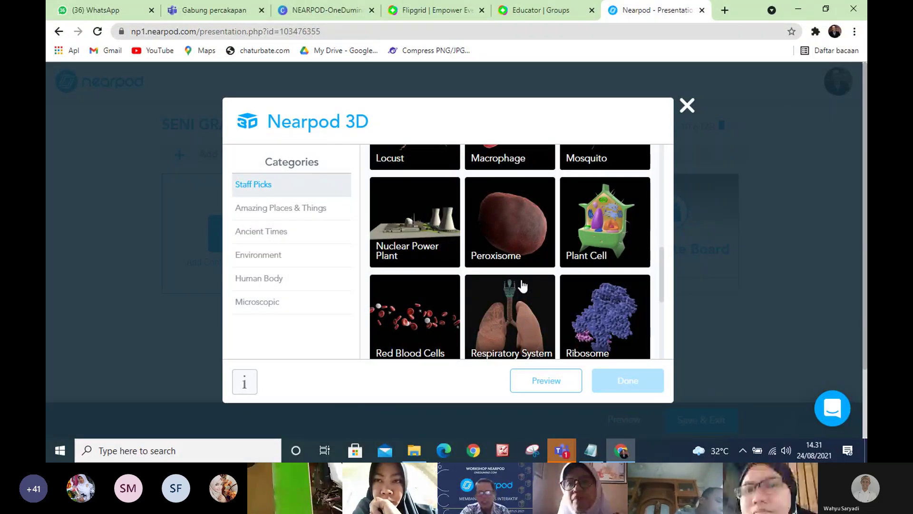
pyautogui.scroll(2, 522, 285)
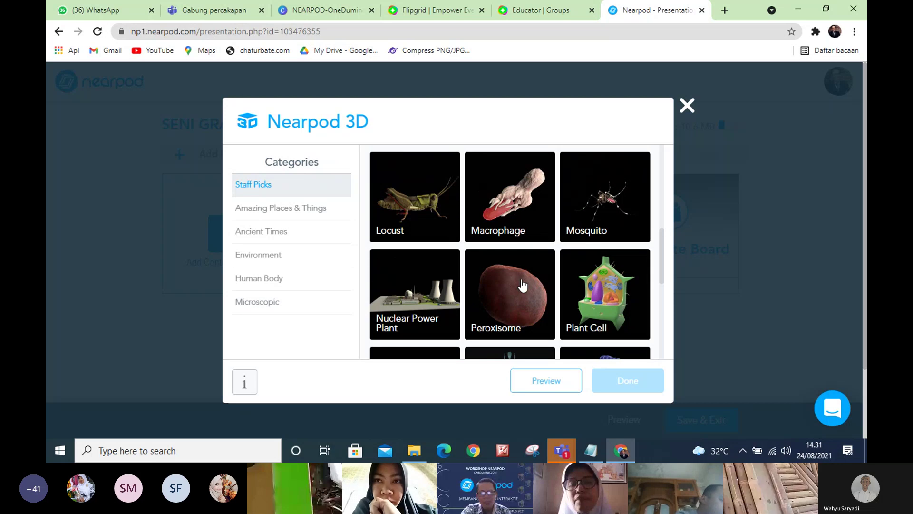
pyautogui.scroll(1, 522, 285)
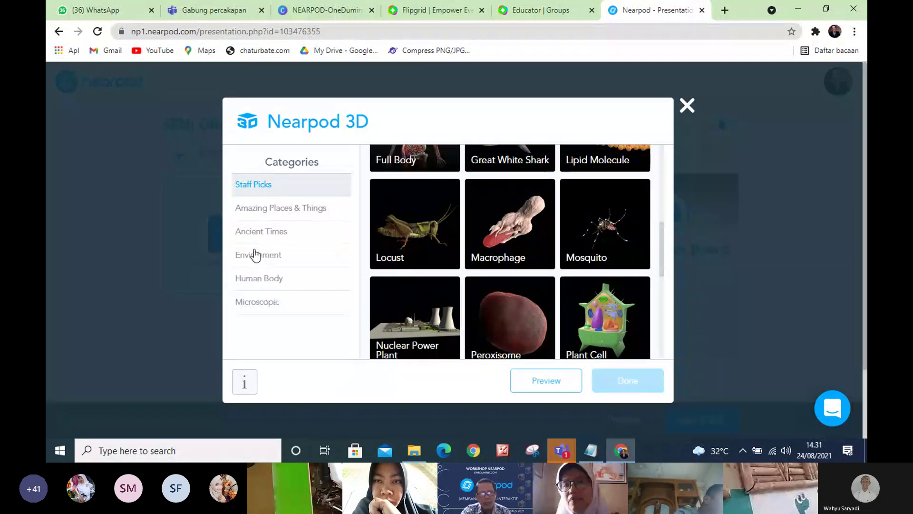
# - Browse the 3D models in the Amazing Places & Things category
pyautogui.click(248, 215)
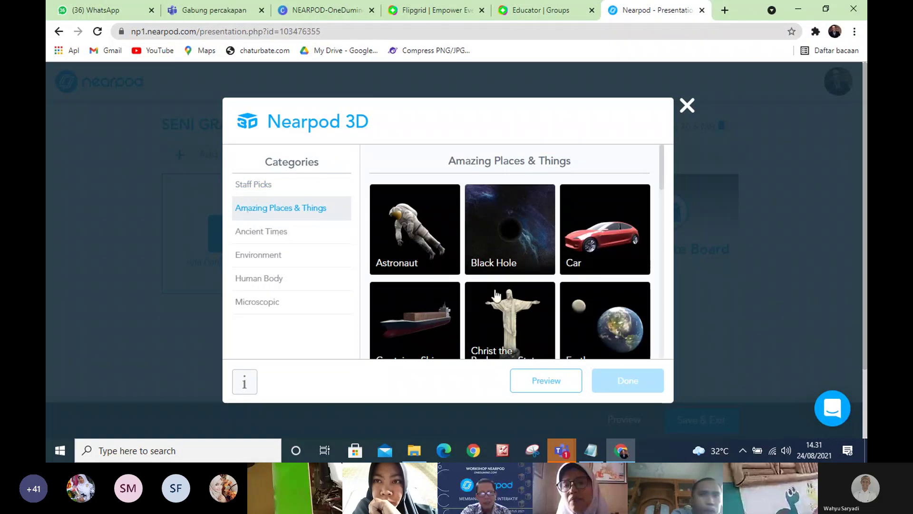
pyautogui.scroll(-1, 518, 296)
pyautogui.scroll(-2, 518, 296)
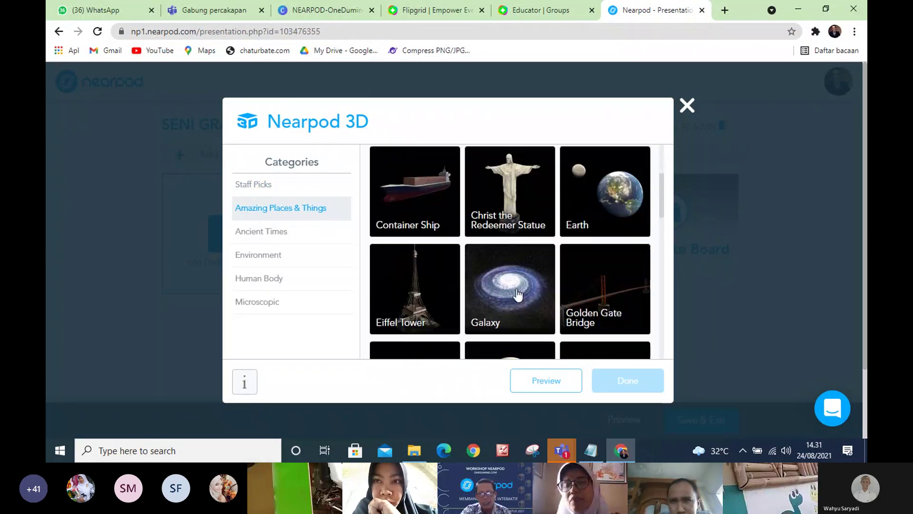
pyautogui.scroll(-3, 519, 296)
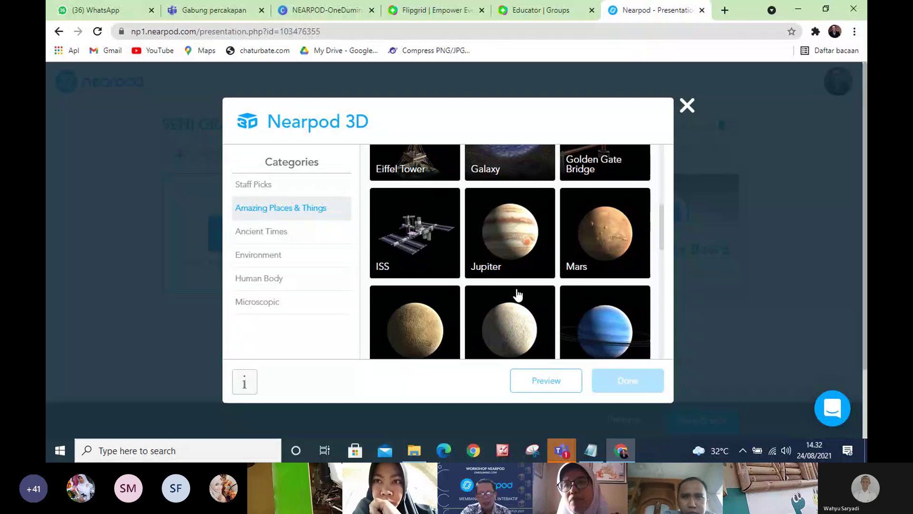
pyautogui.scroll(-1, 536, 251)
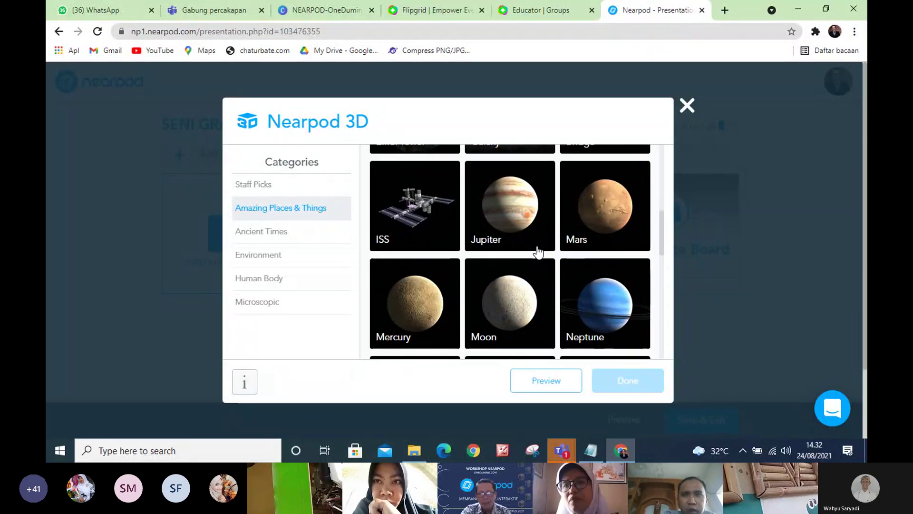
pyautogui.scroll(-1, 521, 295)
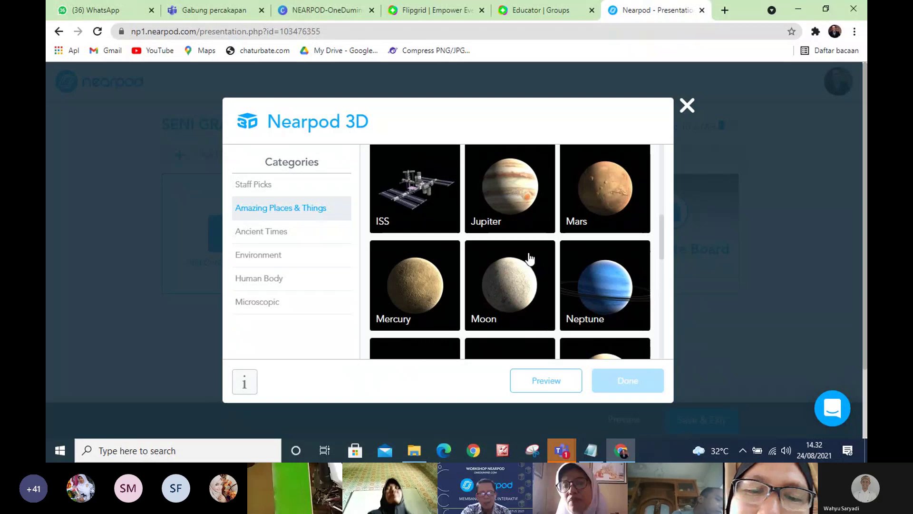
pyautogui.scroll(-1, 521, 275)
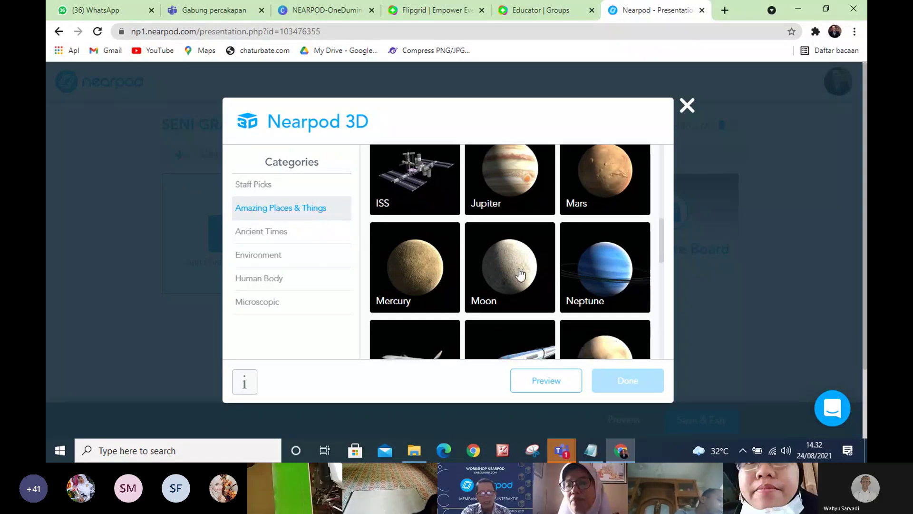
# - Pick the Jupiter model in the Amazing Places & Things category and try to add it to the lesson
pyautogui.scroll(-2, 520, 275)
pyautogui.scroll(-2, 520, 275)
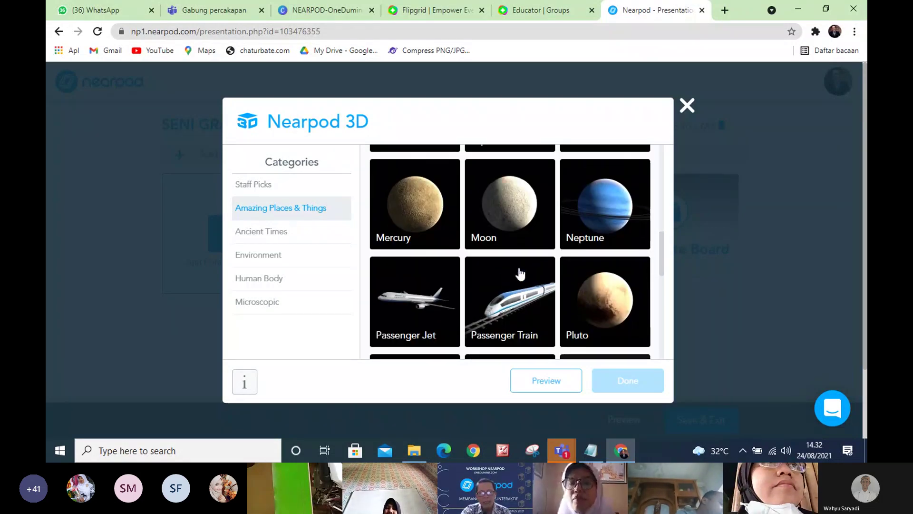
pyautogui.scroll(2, 520, 275)
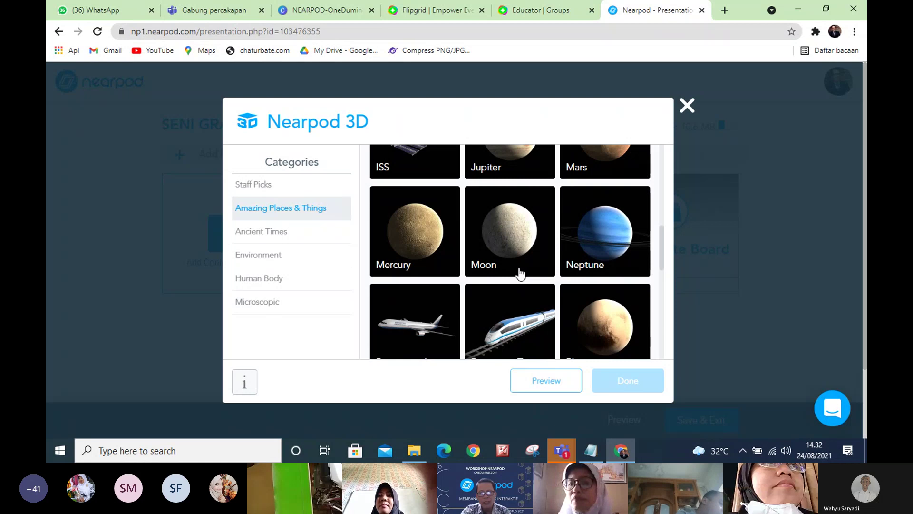
pyautogui.scroll(2, 504, 248)
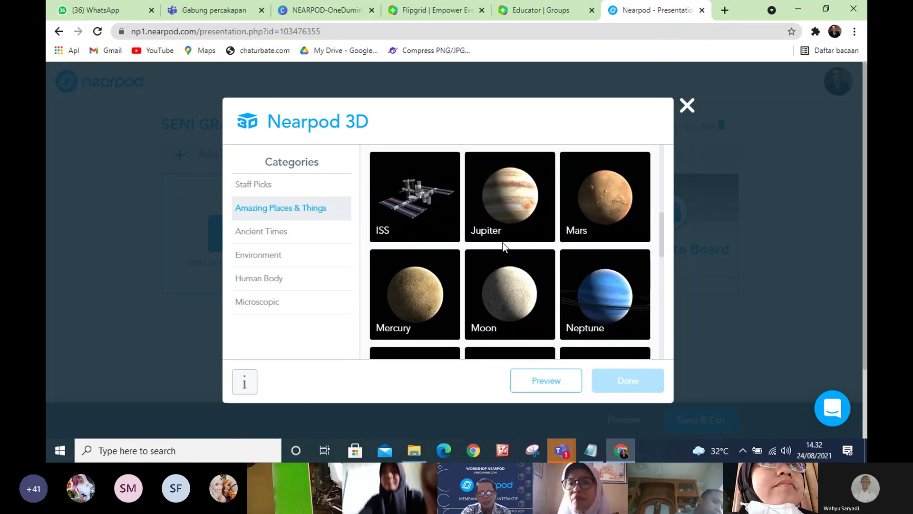
pyautogui.click(520, 202)
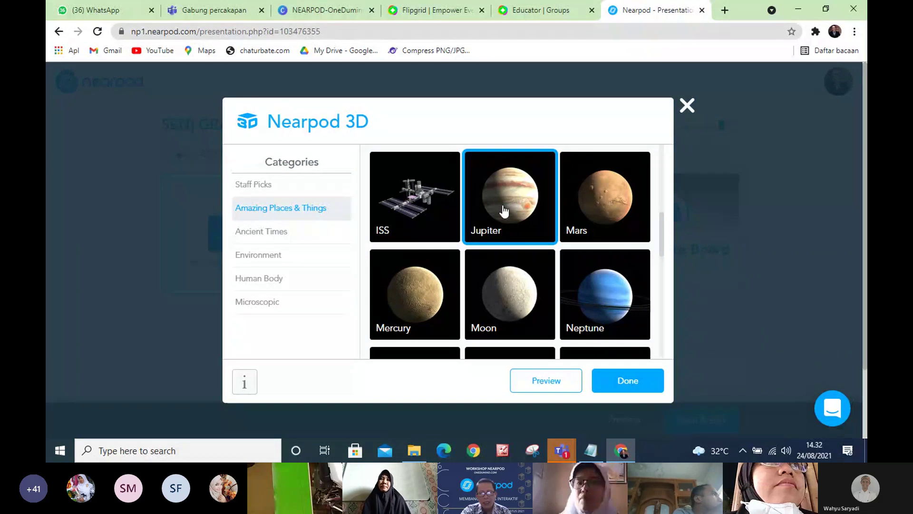
pyautogui.click(633, 386)
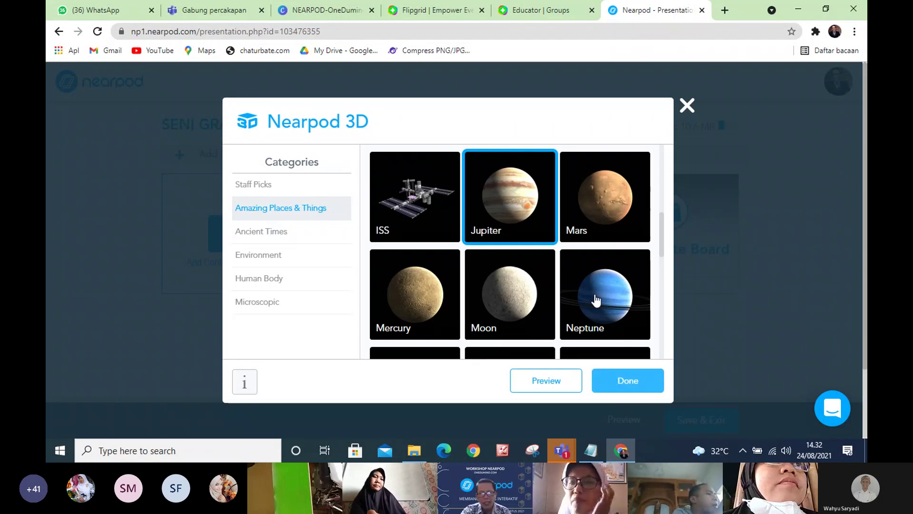
# - Browse the 3D models in the Ancient Times category
pyautogui.click(261, 233)
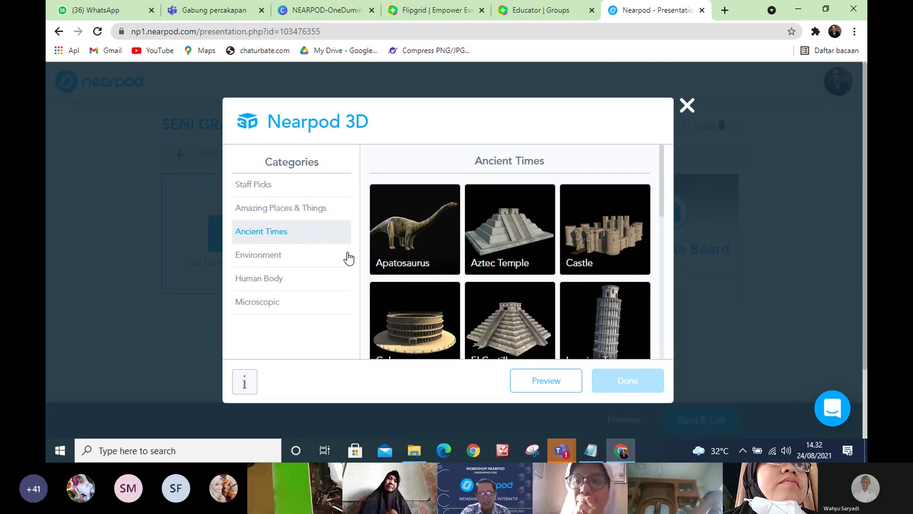
pyautogui.scroll(-1, 487, 304)
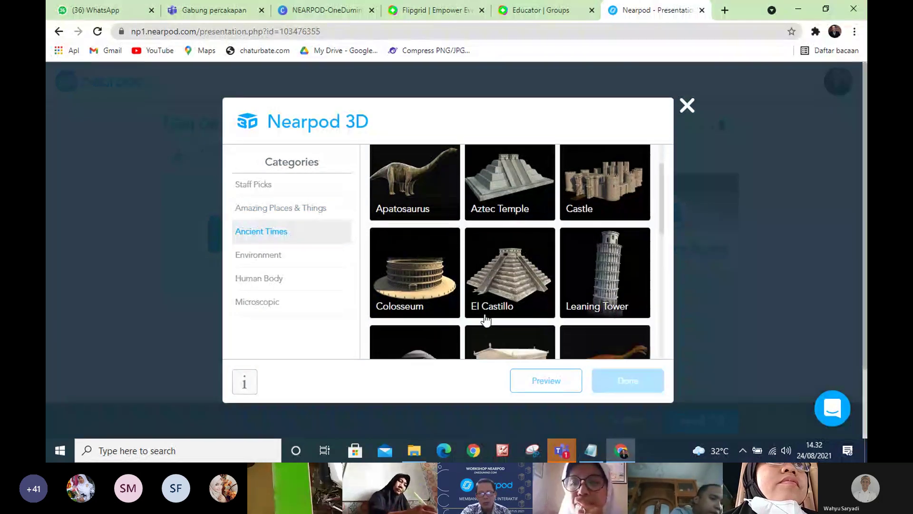
pyautogui.scroll(-2, 494, 316)
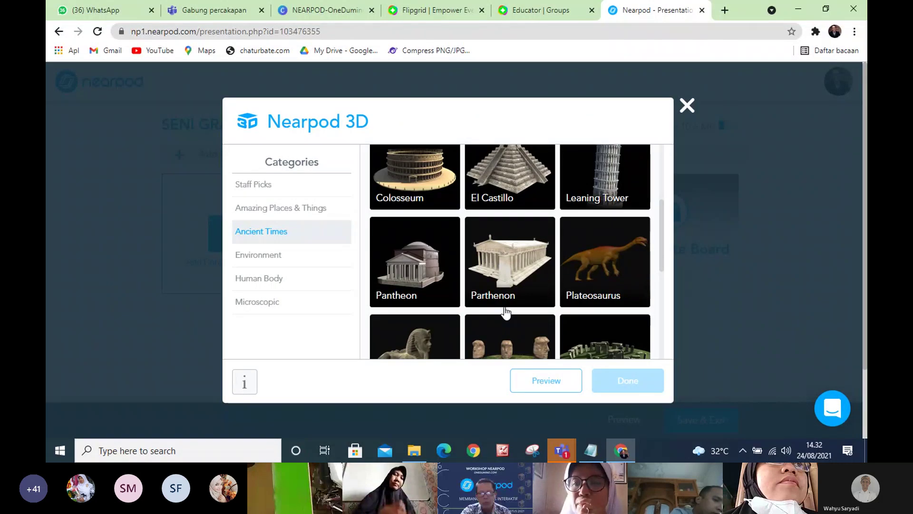
pyautogui.scroll(-1, 506, 311)
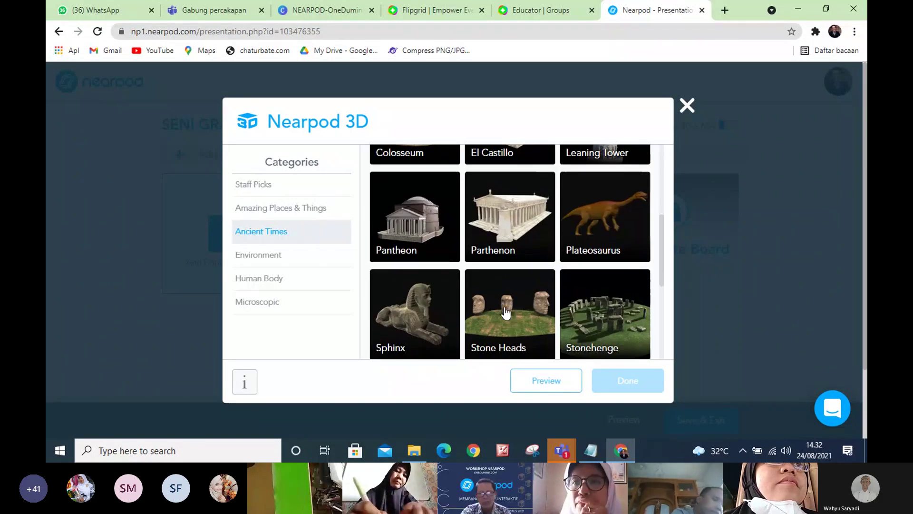
pyautogui.scroll(-3, 506, 312)
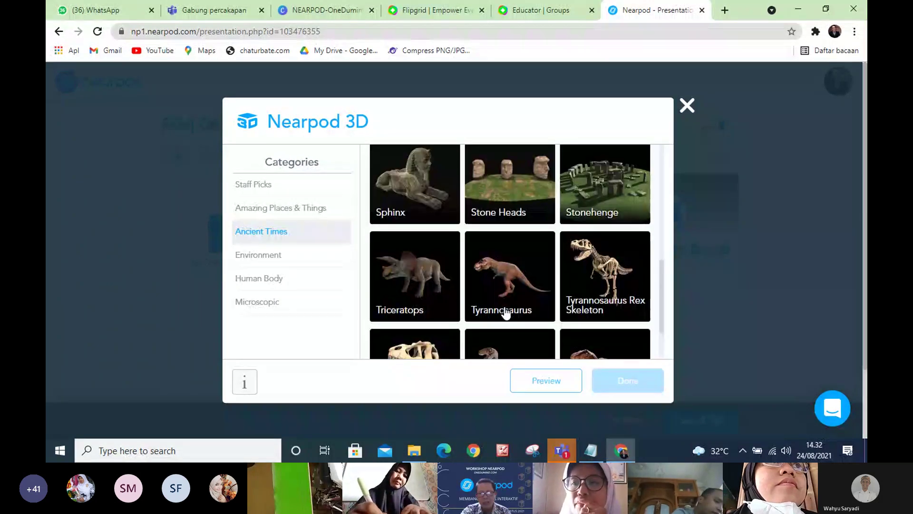
# - Browse the 3D models in the Environment and Human Body categories
pyautogui.click(266, 263)
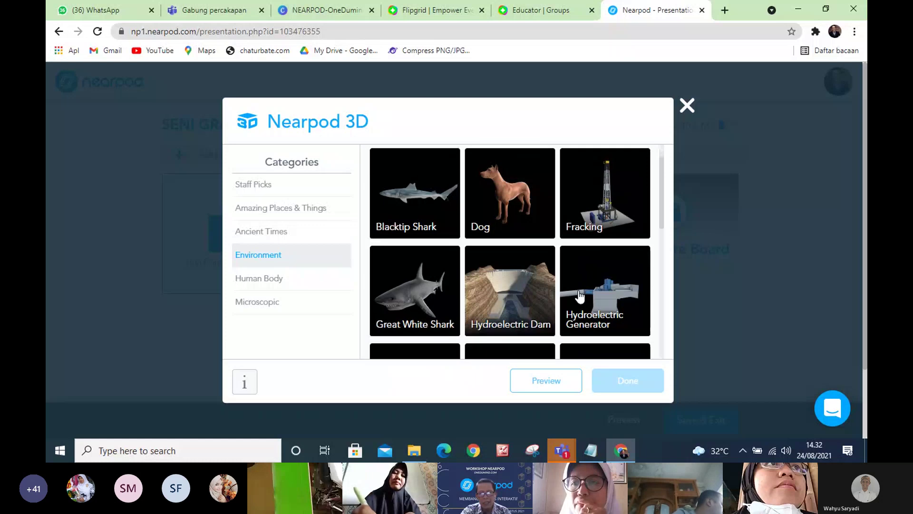
pyautogui.scroll(-2, 580, 296)
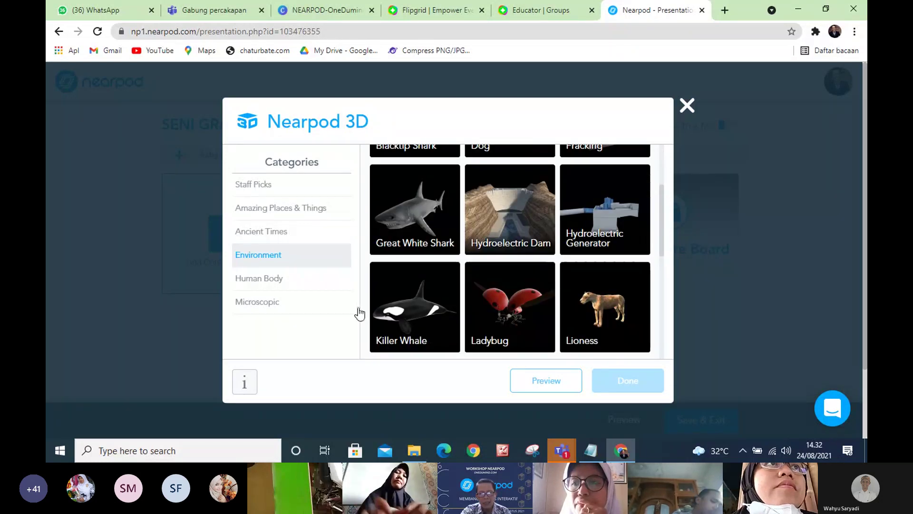
pyautogui.click(261, 285)
pyautogui.scroll(-1, 587, 289)
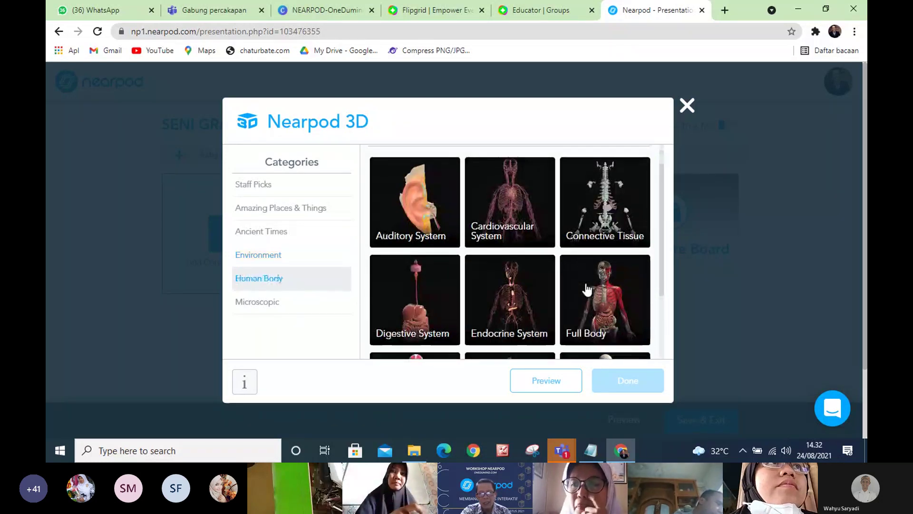
pyautogui.scroll(-2, 585, 292)
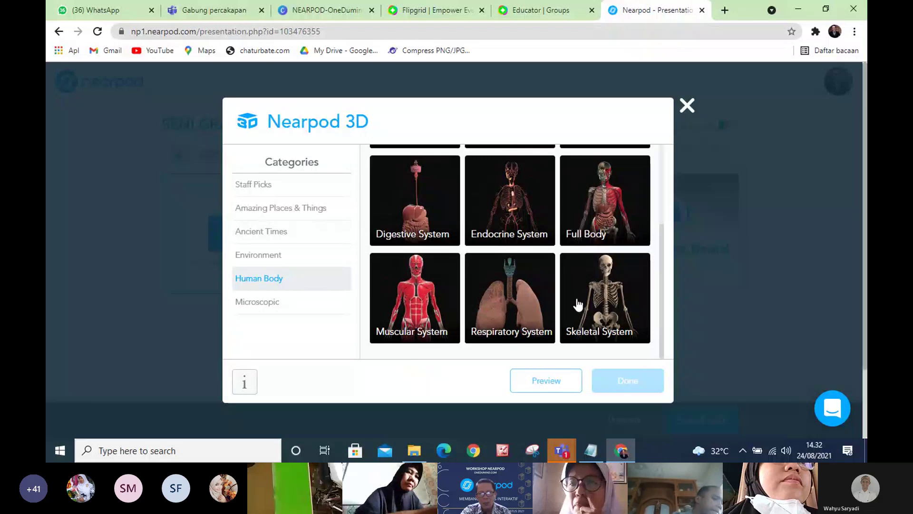
pyautogui.scroll(3, 577, 302)
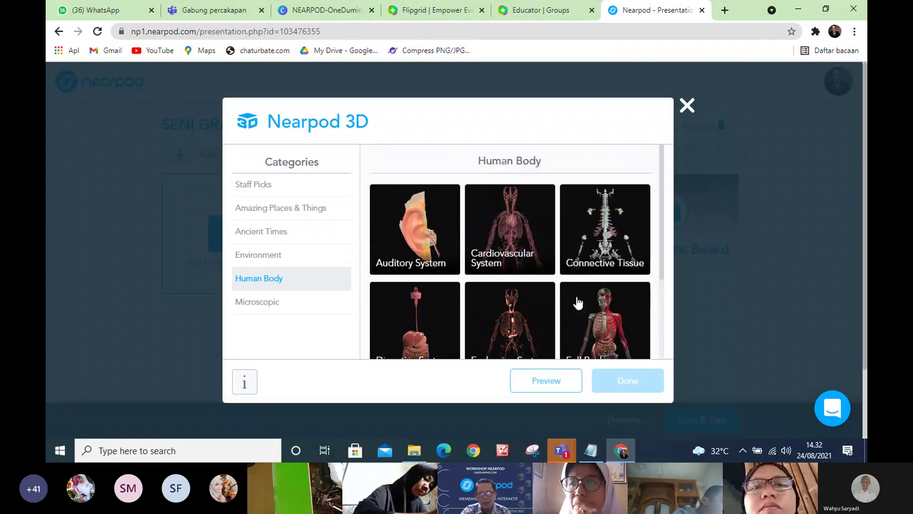
# - Add the Animal Cell model from the Microscopic category to the lesson as a Nearpod 3D item
pyautogui.click(278, 305)
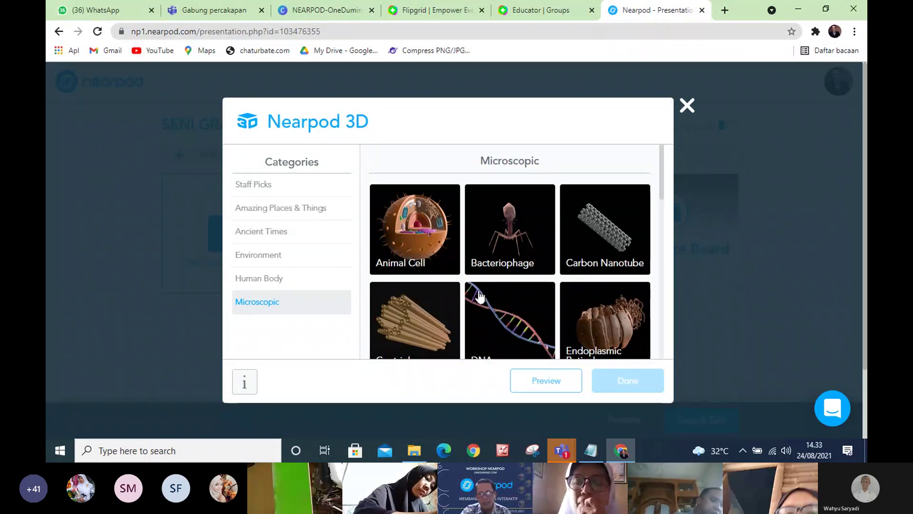
pyautogui.scroll(-1, 480, 297)
pyautogui.scroll(1, 482, 296)
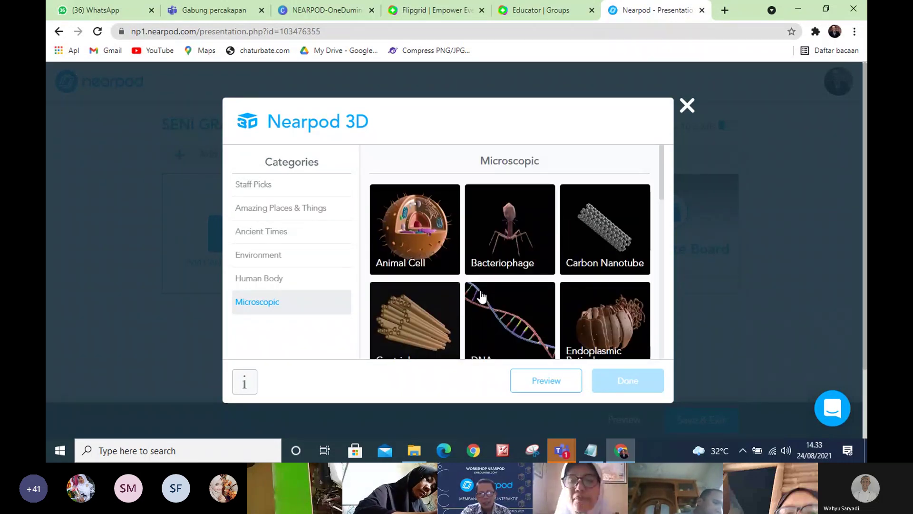
pyautogui.click(416, 245)
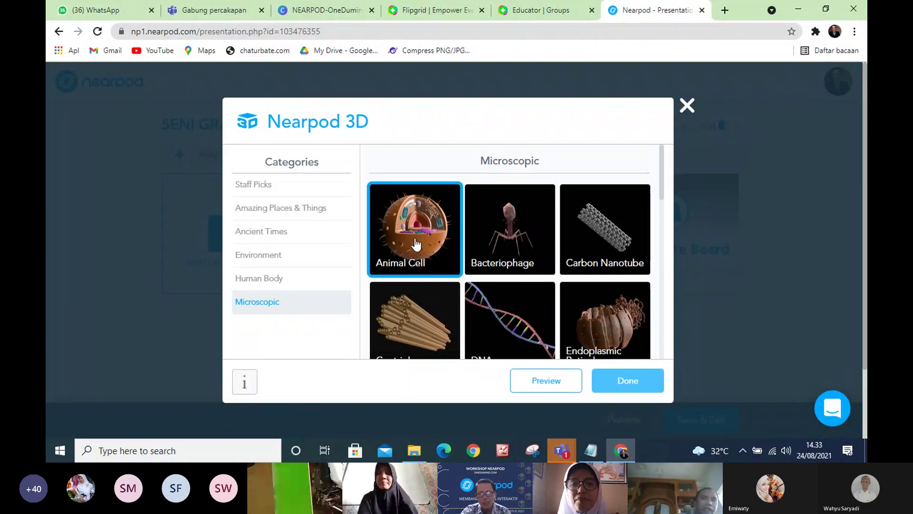
pyautogui.click(628, 386)
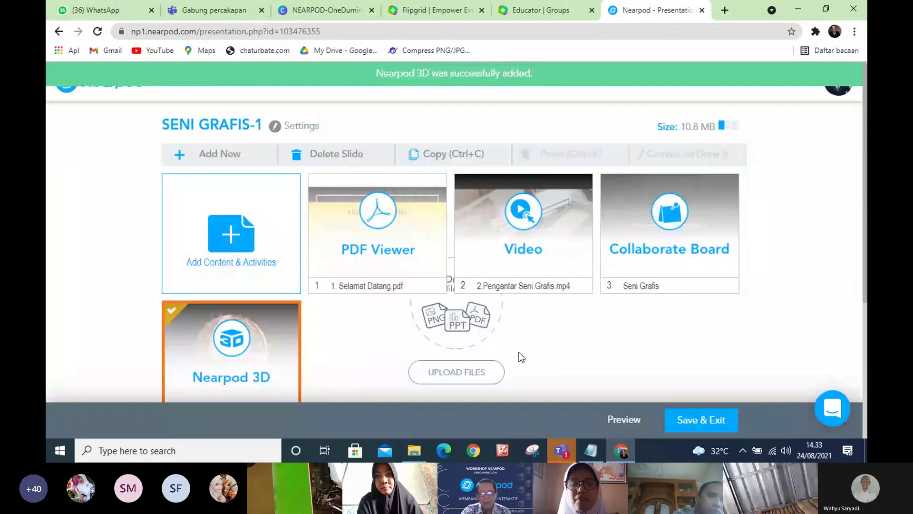
# - Open the Animal Cell slide and rotate the 3D model to view it from different angles
pyautogui.scroll(-4, 318, 373)
pyautogui.scroll(1, 309, 375)
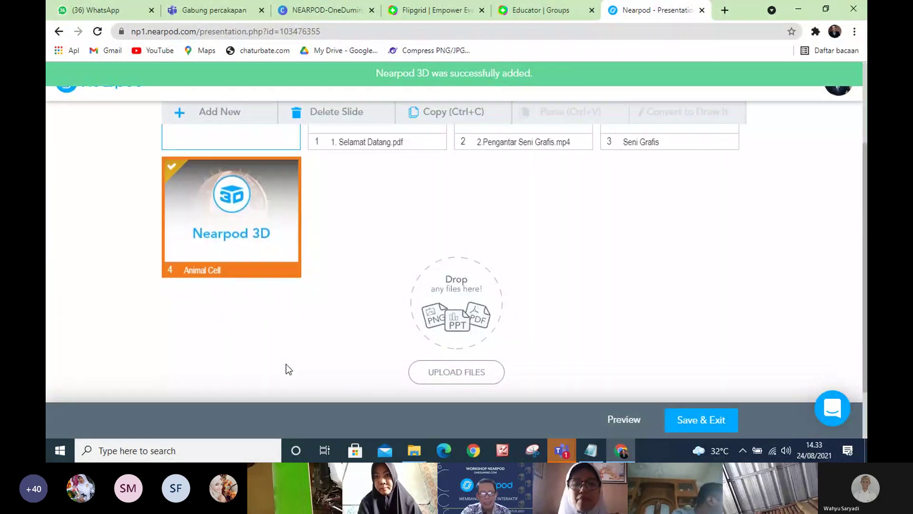
pyautogui.click(246, 232)
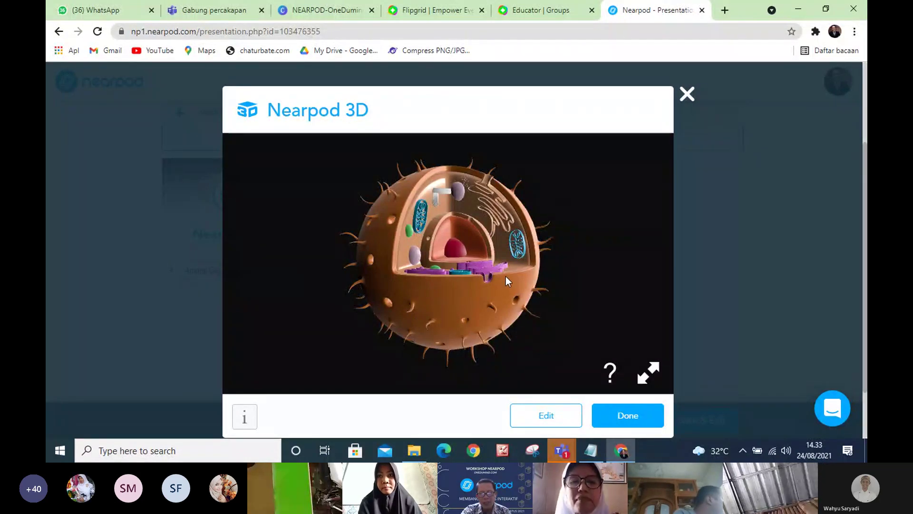
pyautogui.moveTo(506, 276); pyautogui.dragTo(545, 279)
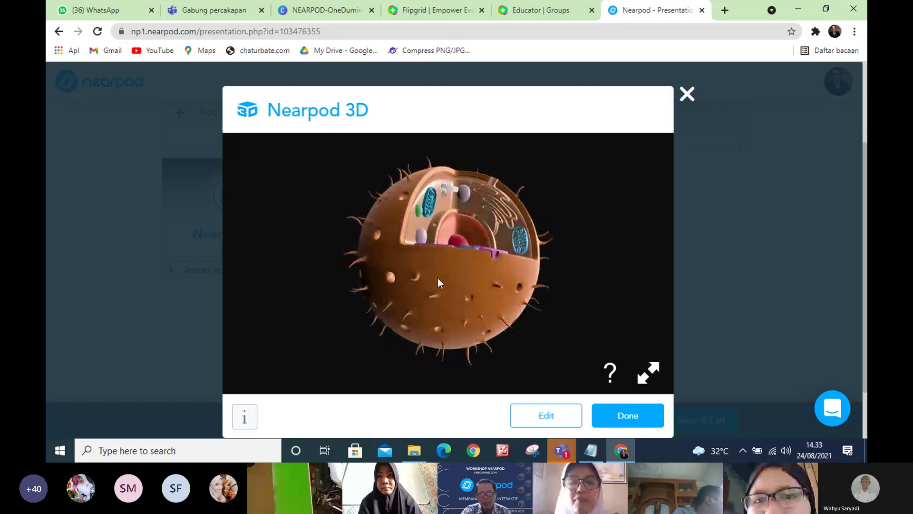
pyautogui.moveTo(437, 277); pyautogui.dragTo(489, 281)
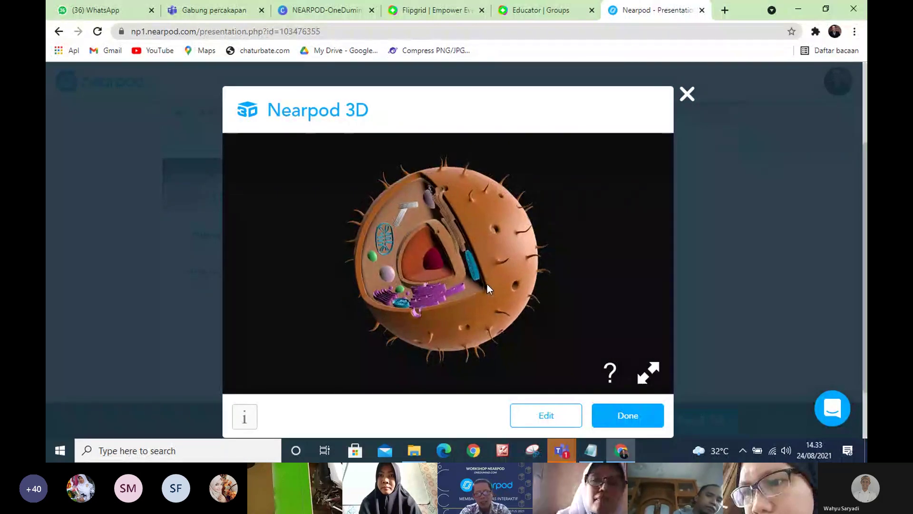
# - Enlarge the page to 250% and rotate the Animal Cell model to examine its interior up close
pyautogui.hotkey('ctrl', '+')
pyautogui.hotkey('ctrl', '+')
pyautogui.hotkey('ctrl', '+')
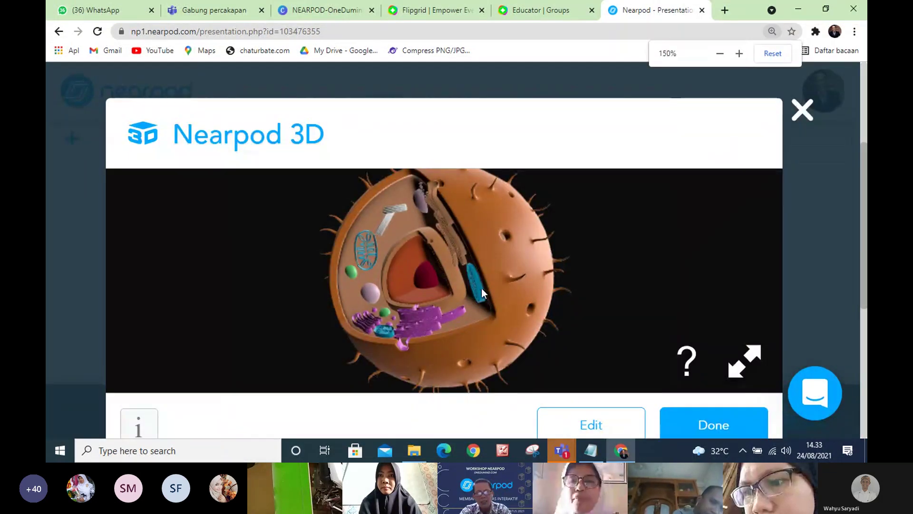
pyautogui.hotkey('ctrl', '+')
pyautogui.hotkey('ctrl', '+')
pyautogui.hotkey('ctrl', '+')
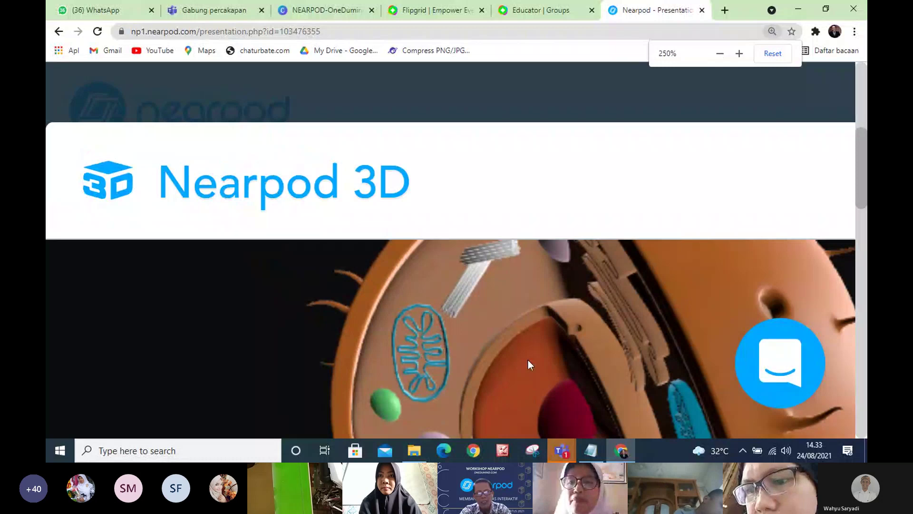
pyautogui.scroll(-3, 540, 346)
pyautogui.moveTo(632, 205)
pyautogui.mouseDown()
pyautogui.moveTo(585, 233)
pyautogui.moveTo(689, 223)
pyautogui.moveTo(690, 212)
pyautogui.moveTo(647, 210)
pyautogui.mouseUp()
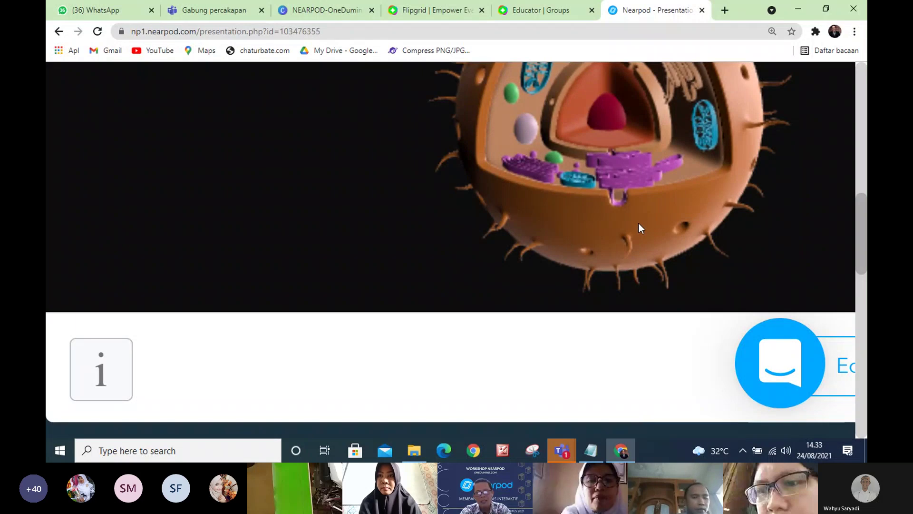
# - Set the page zoom to 125% and close the Animal Cell model view
pyautogui.hotkey('ctrl', '0')
pyautogui.hotkey('ctrl', '+')
pyautogui.hotkey('ctrl', '+')
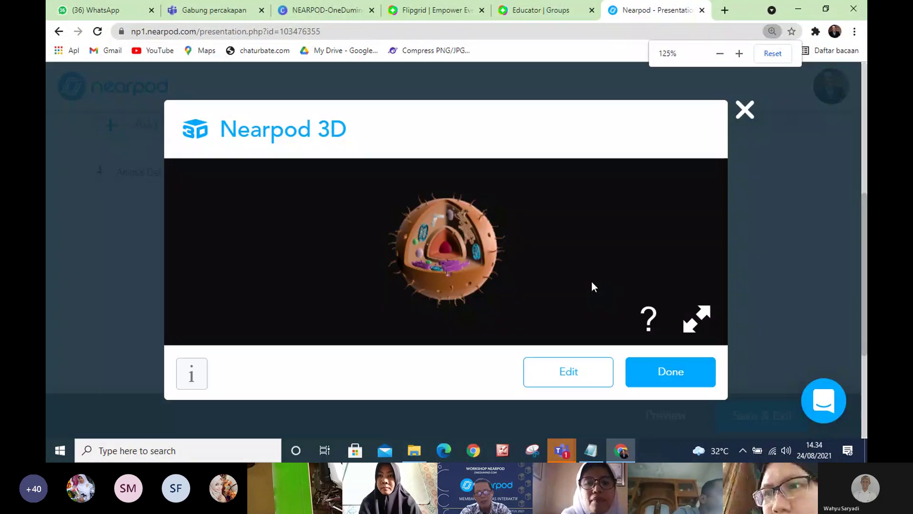
pyautogui.click(744, 111)
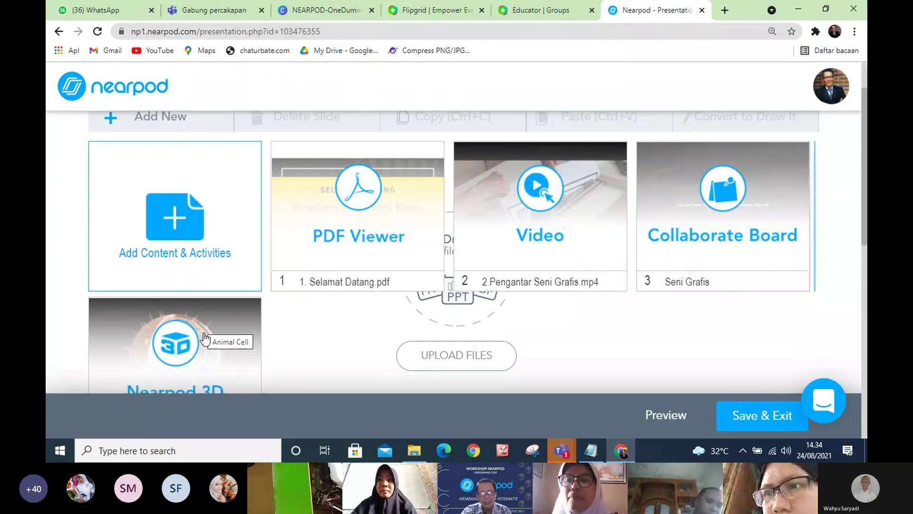
pyautogui.scroll(-2, 204, 339)
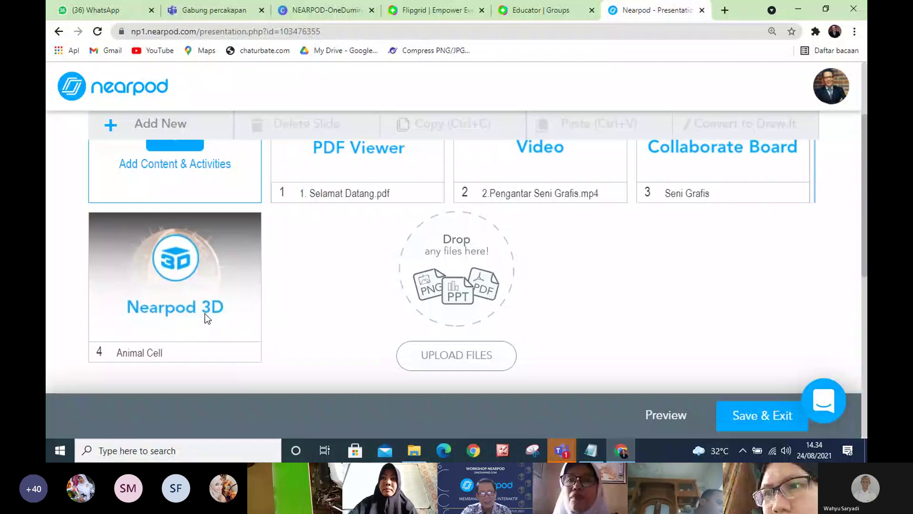
pyautogui.scroll(2, 207, 319)
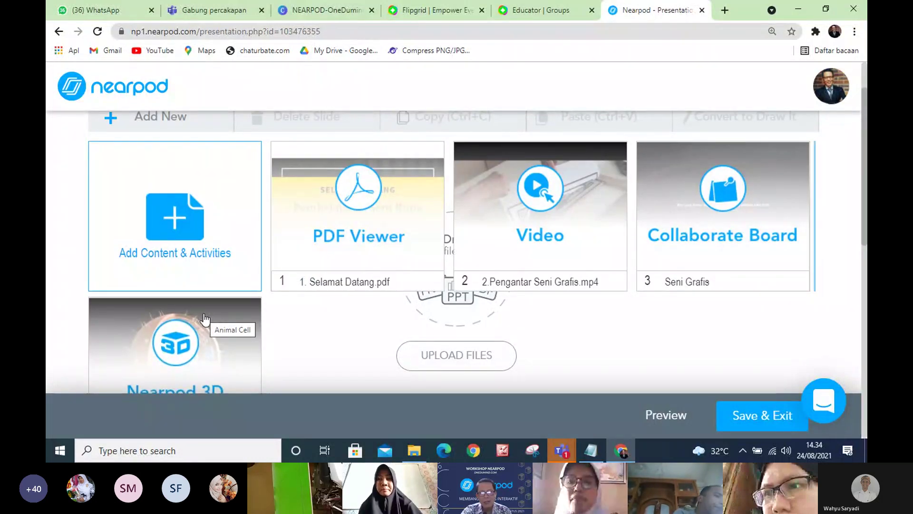
pyautogui.scroll(-2, 211, 323)
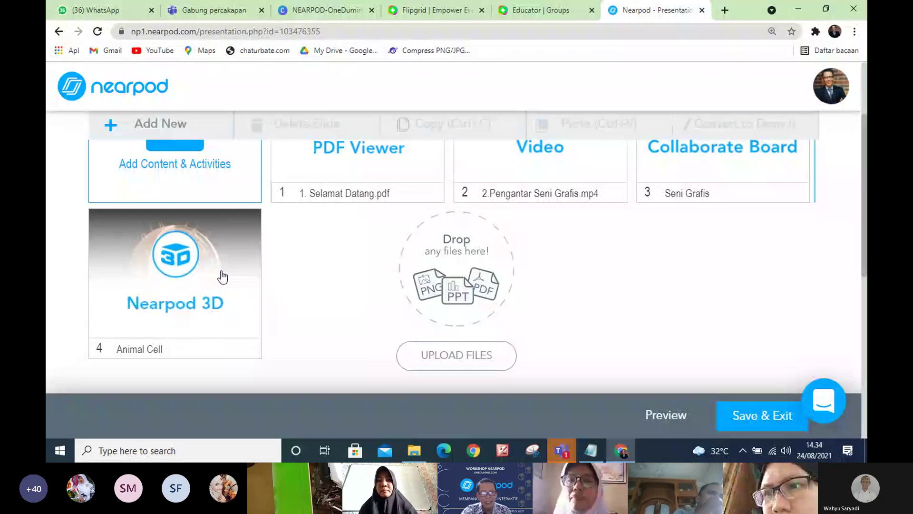
pyautogui.scroll(2, 228, 268)
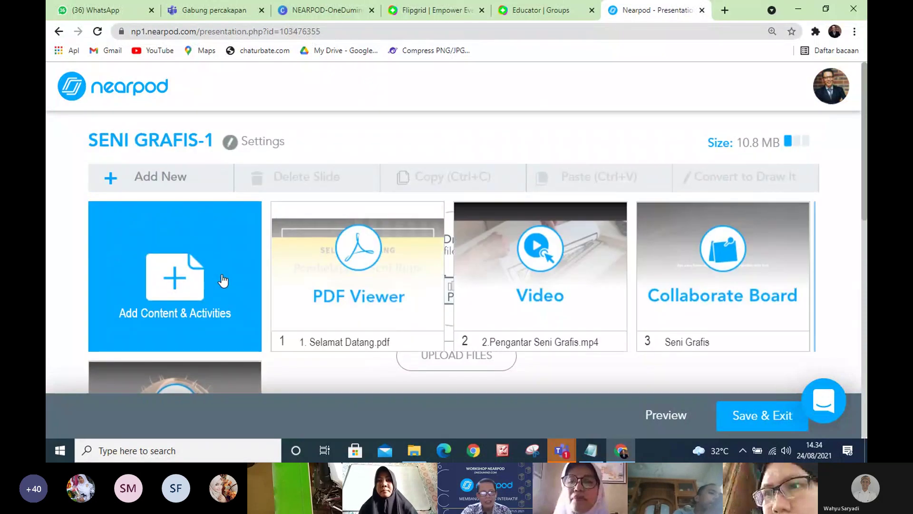
pyautogui.scroll(-2, 226, 281)
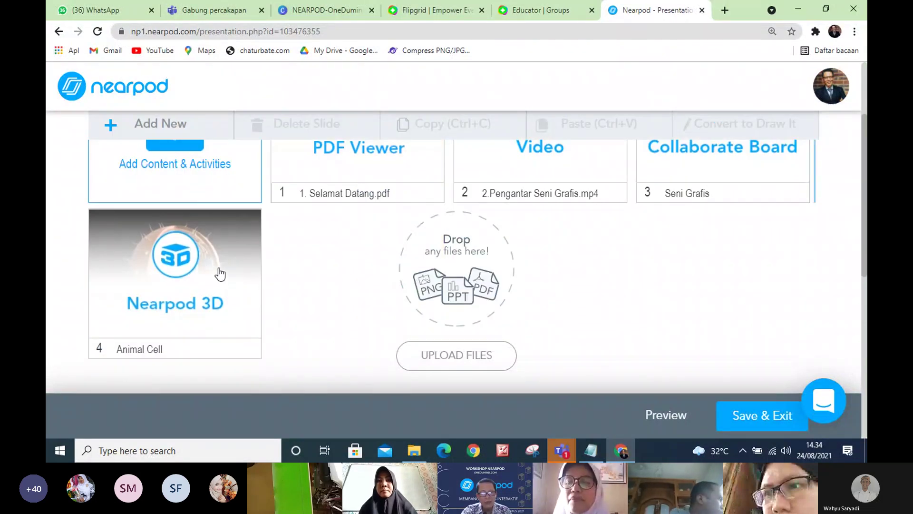
pyautogui.scroll(2, 225, 278)
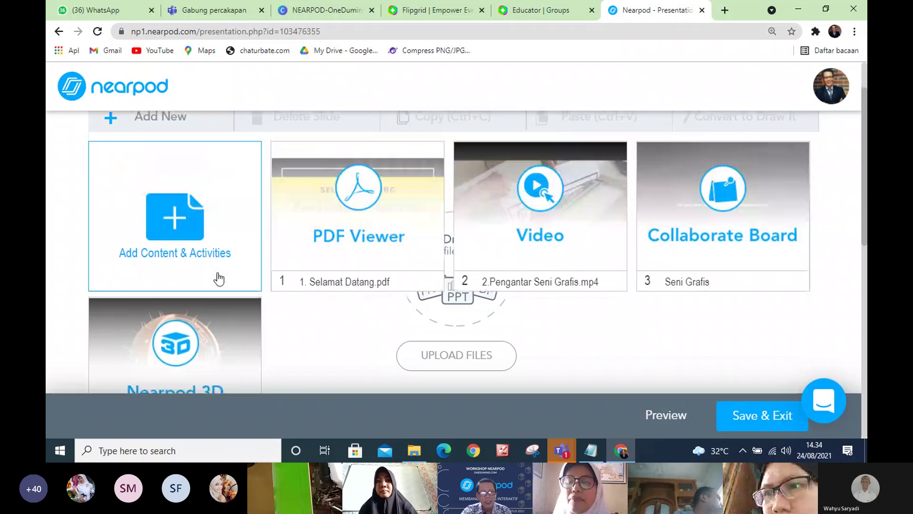
# - Add the Energy Skate Park: Basics simulation from the PhET Staff Picks category to the lesson
pyautogui.click(177, 223)
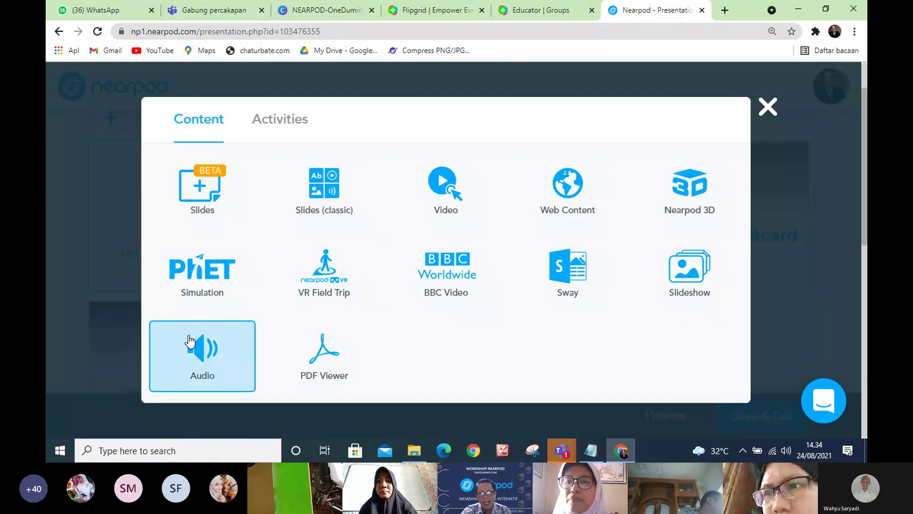
pyautogui.click(209, 285)
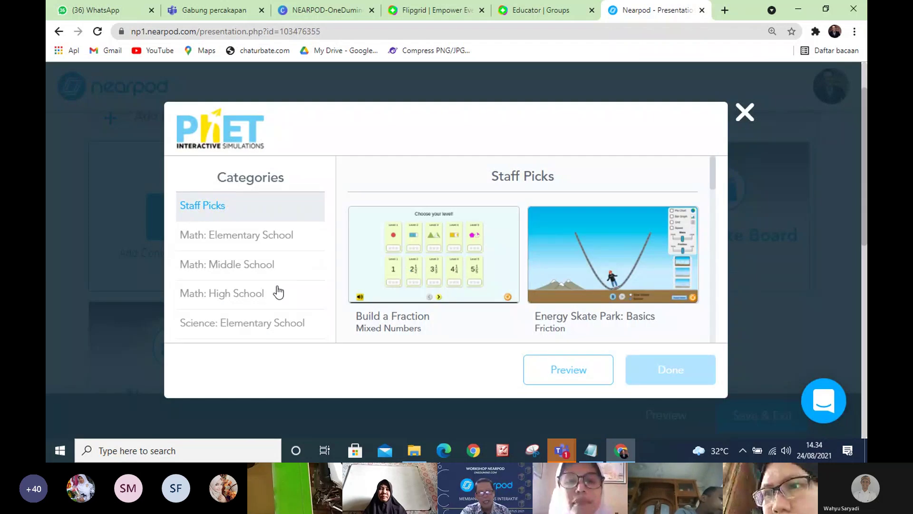
pyautogui.click(232, 239)
pyautogui.click(224, 267)
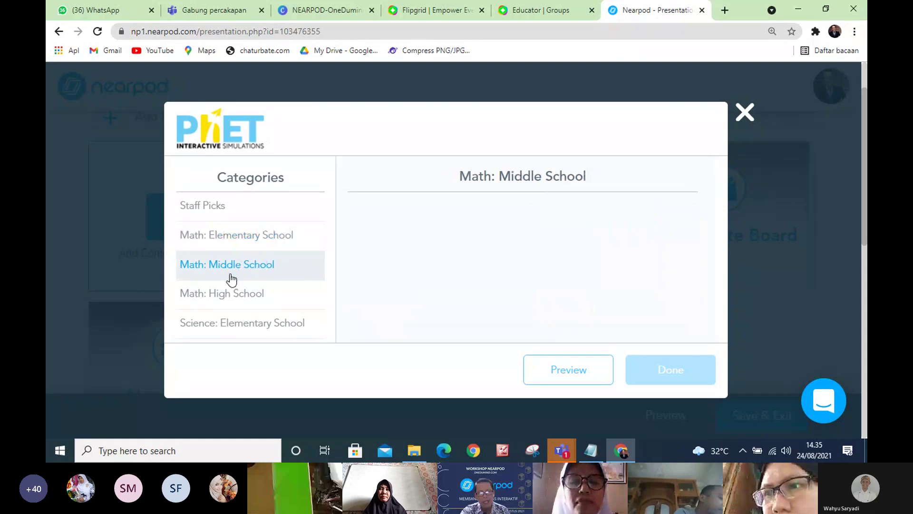
pyautogui.click(239, 298)
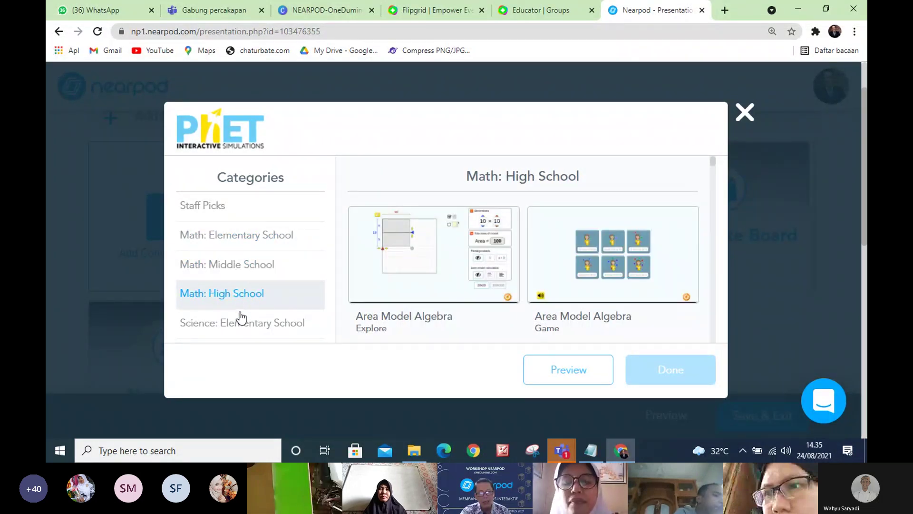
pyautogui.click(242, 238)
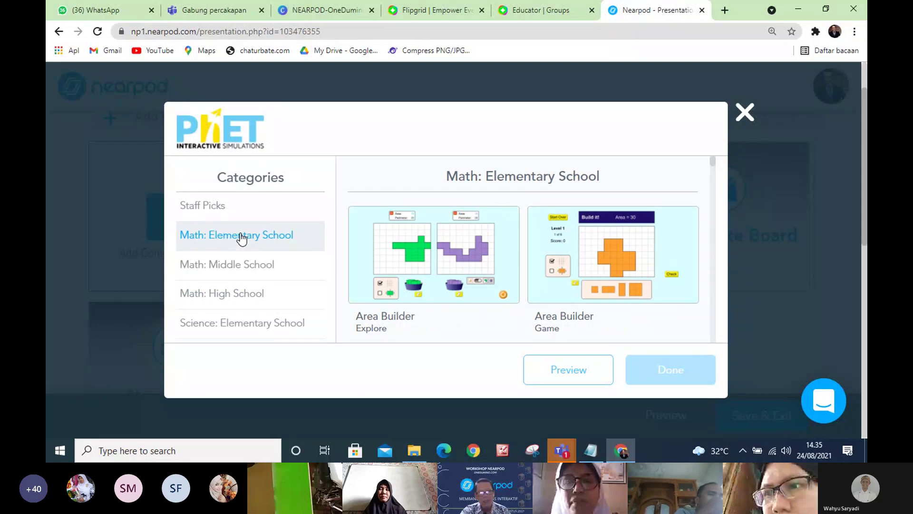
pyautogui.click(232, 211)
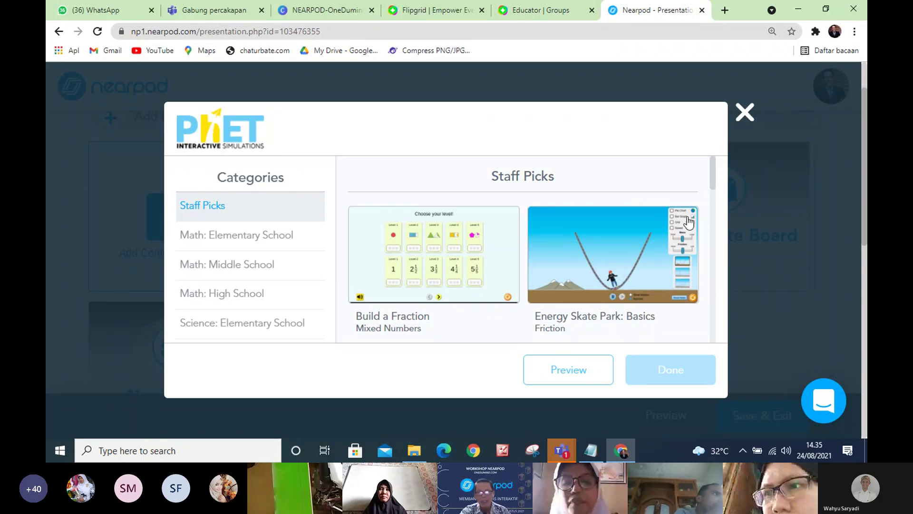
pyautogui.click(612, 267)
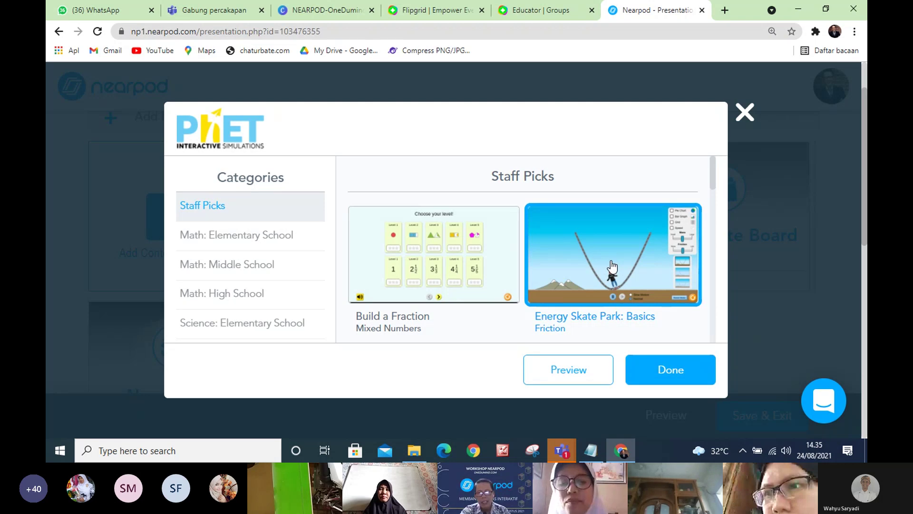
pyautogui.click(670, 376)
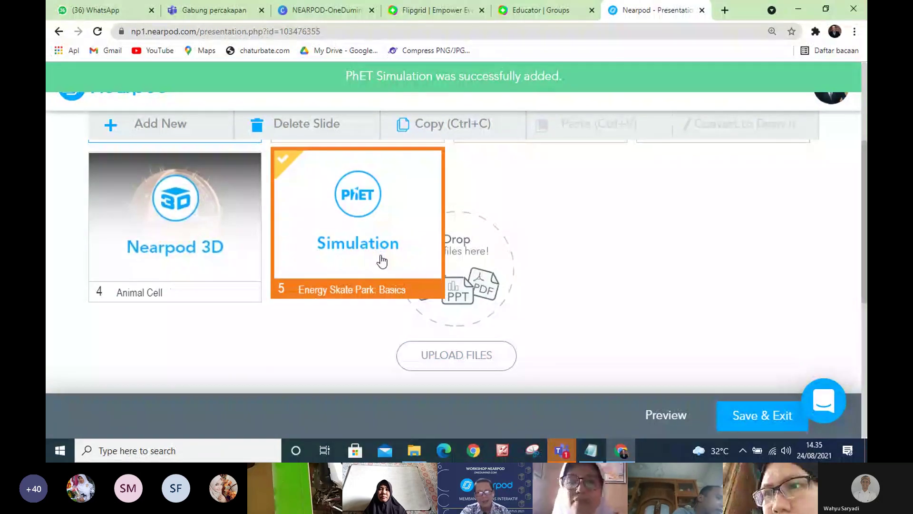
# - Open the Energy Skate Park slide, put the skater on the track and try the Slow Motion and Normal speeds
pyautogui.click(359, 238)
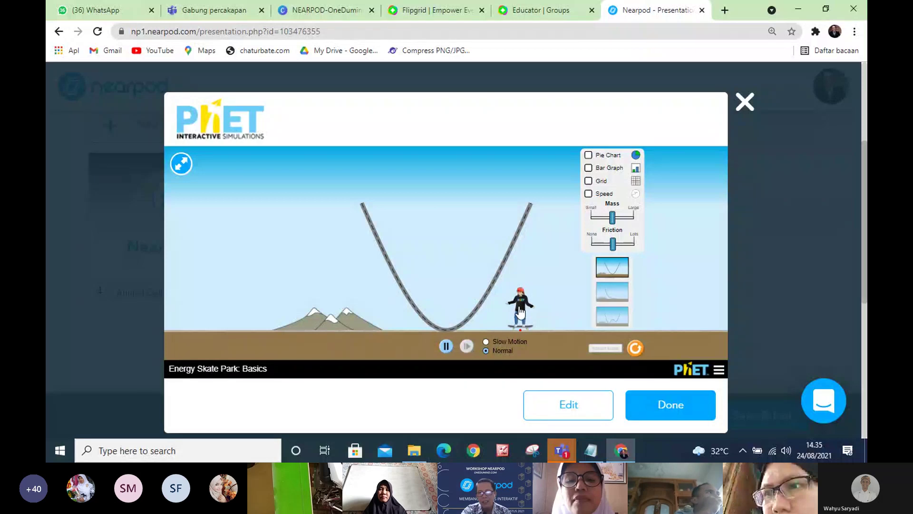
pyautogui.moveTo(521, 314); pyautogui.dragTo(531, 210)
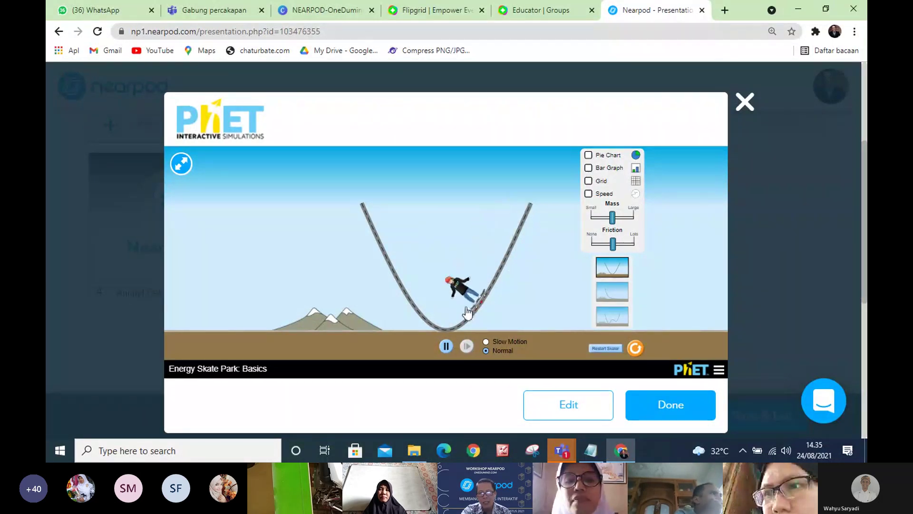
pyautogui.click(495, 341)
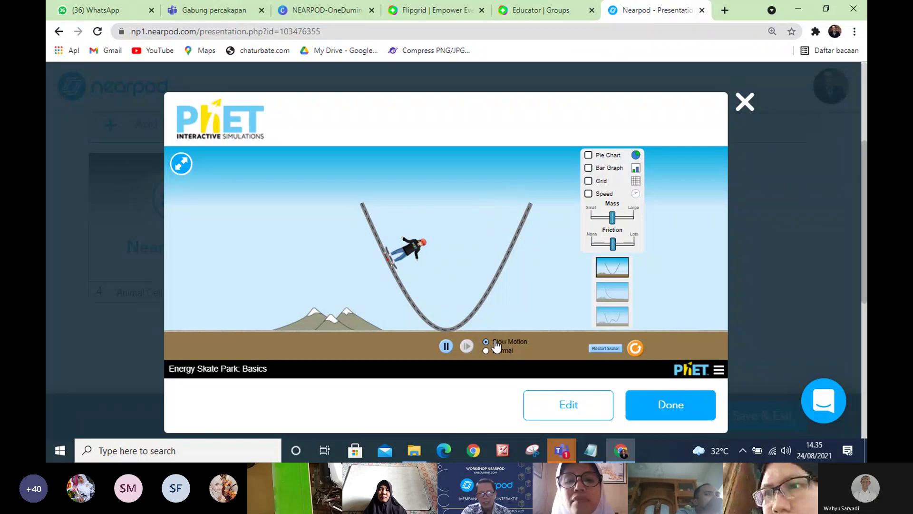
pyautogui.click(486, 351)
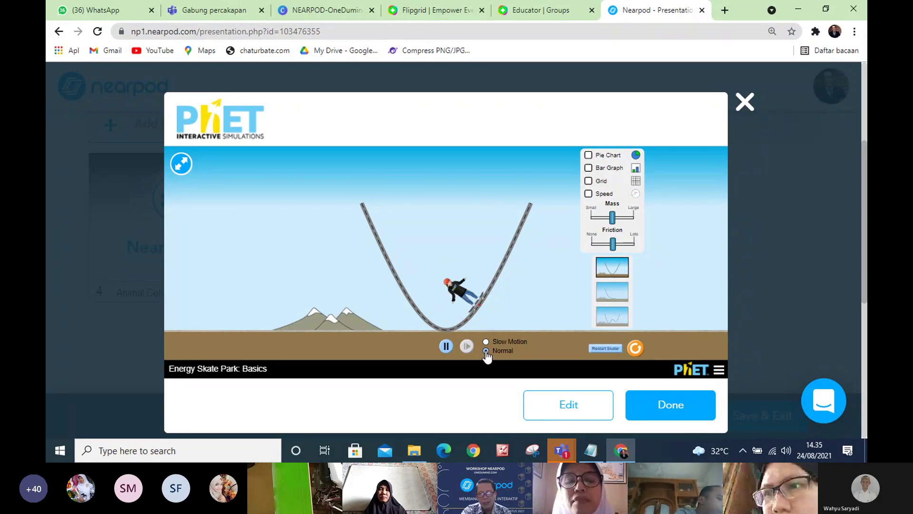
# - Show the skater's energy as a Pie Chart and Bar Graph, and close the simulation
pyautogui.click(588, 156)
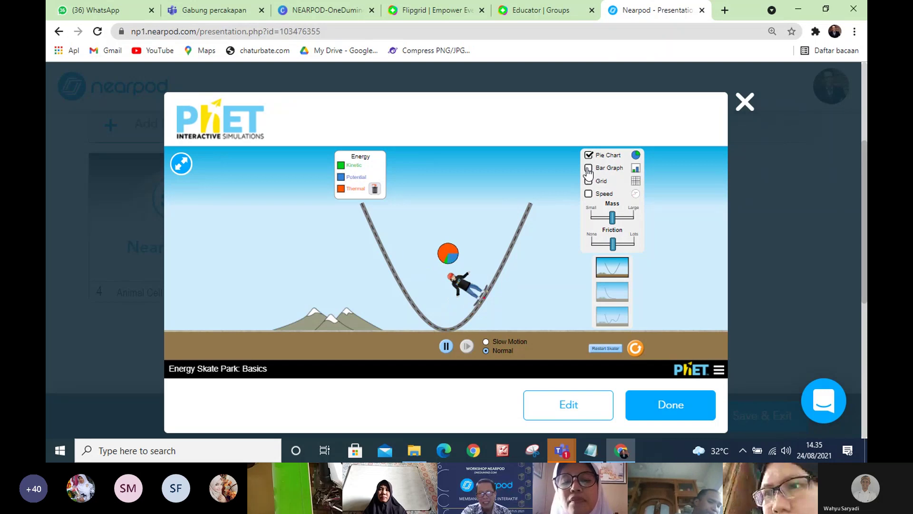
pyautogui.click(589, 168)
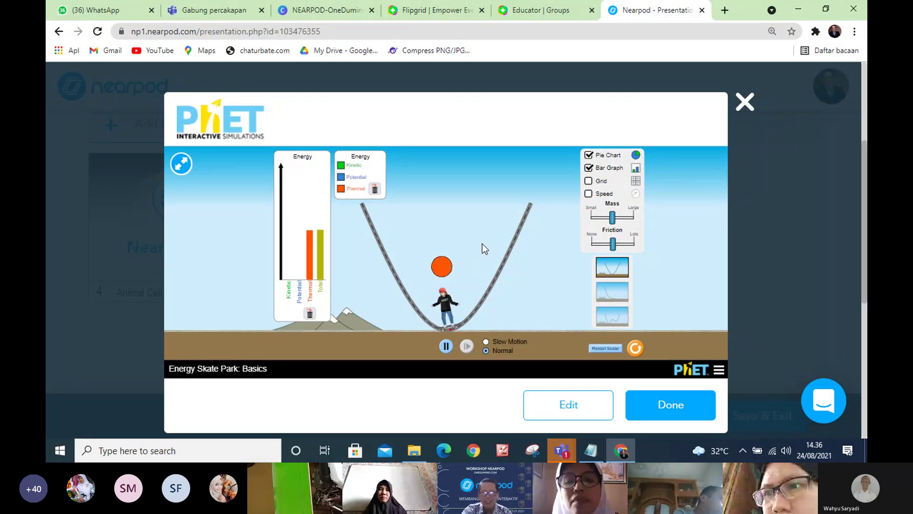
pyautogui.click(744, 102)
# - Start a new VR Field Trip content item and look through the available destinations
pyautogui.scroll(1, 329, 303)
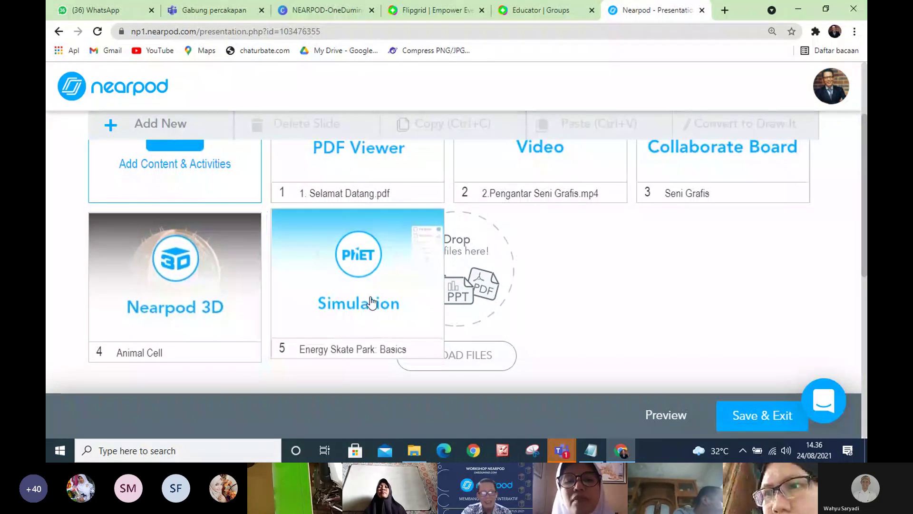
pyautogui.scroll(2, 191, 238)
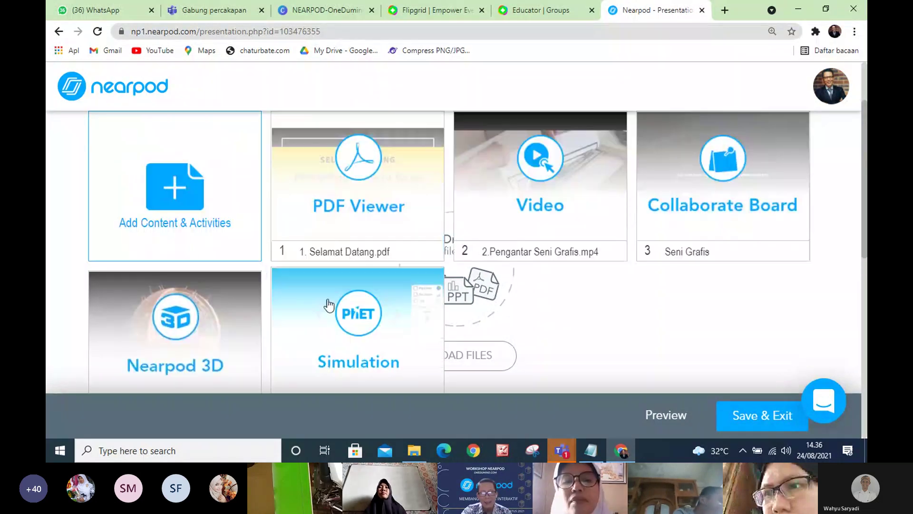
pyautogui.click(176, 223)
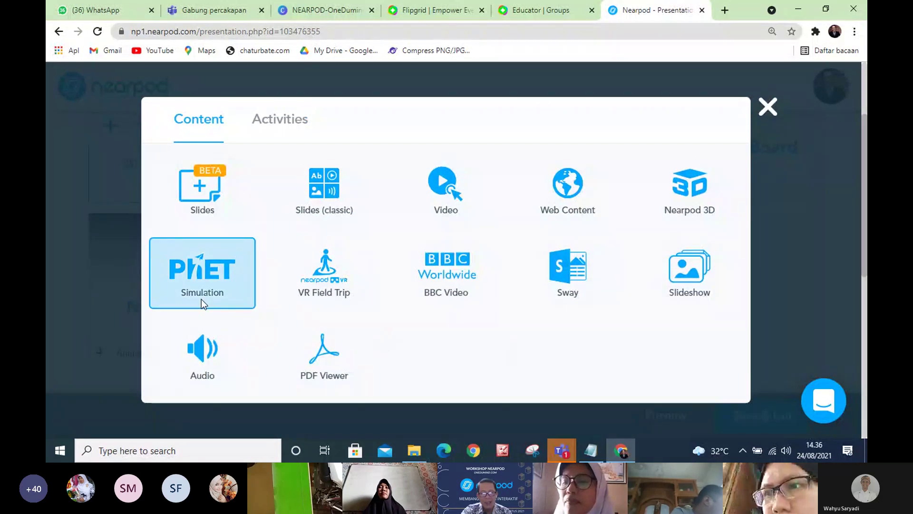
pyautogui.click(327, 303)
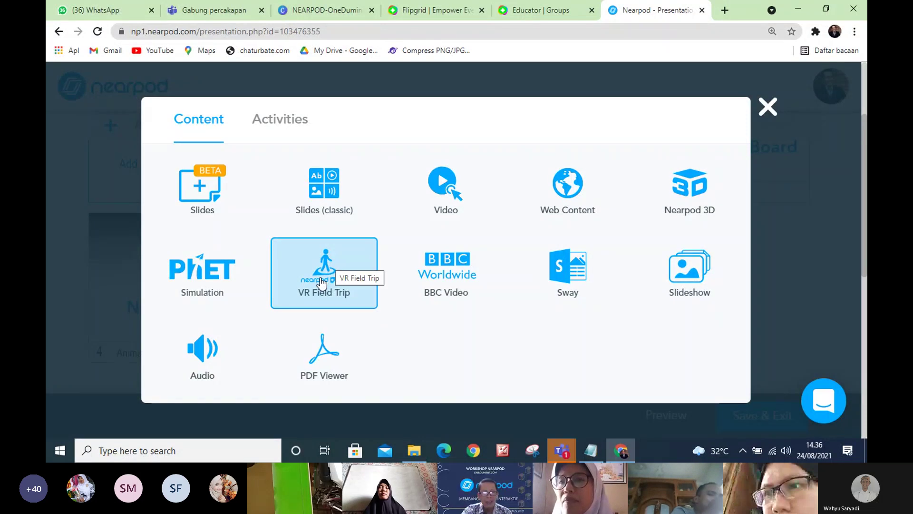
pyautogui.click(321, 282)
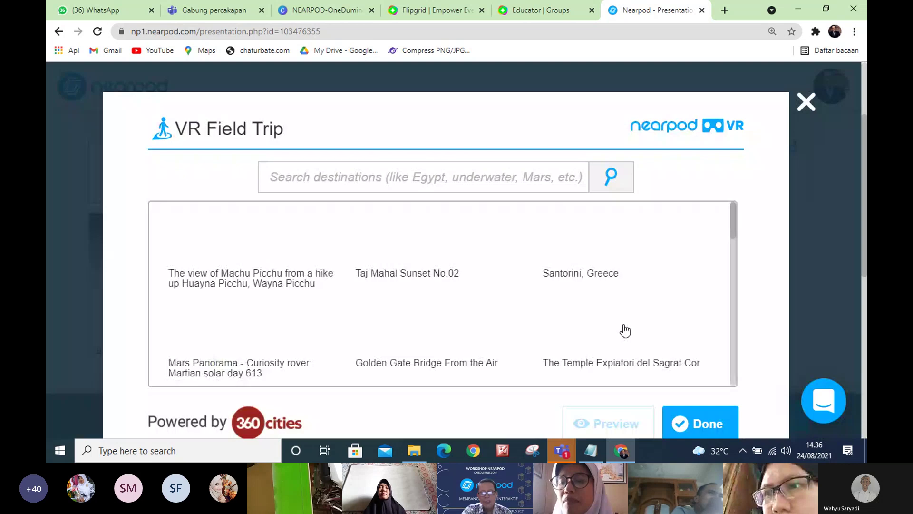
pyautogui.scroll(-1, 554, 335)
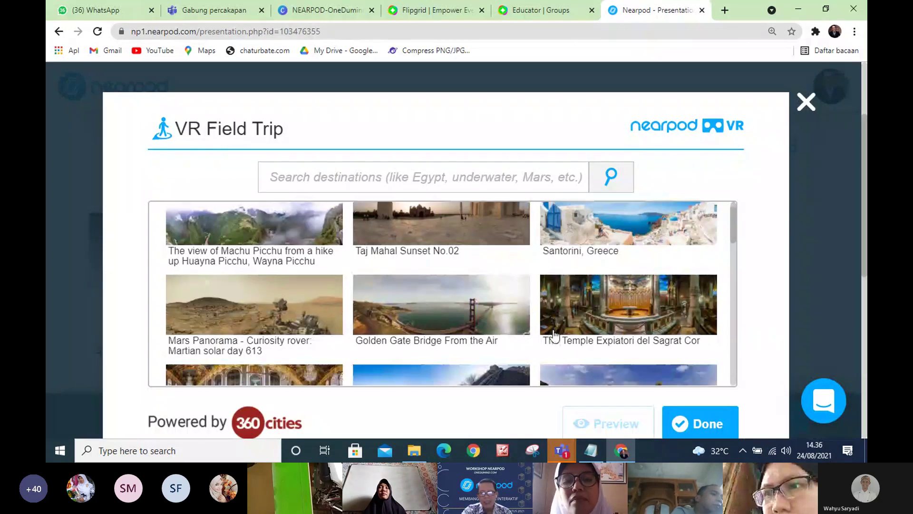
pyautogui.scroll(1, 552, 295)
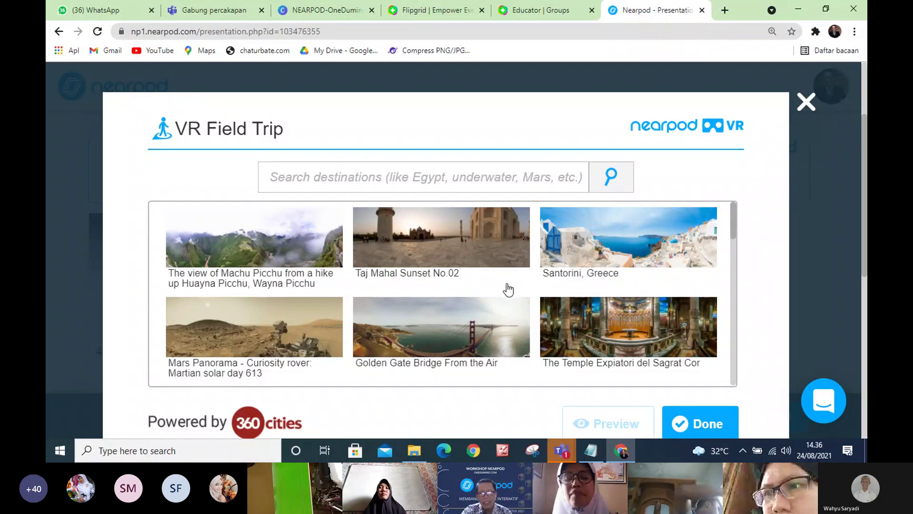
pyautogui.scroll(-4, 508, 289)
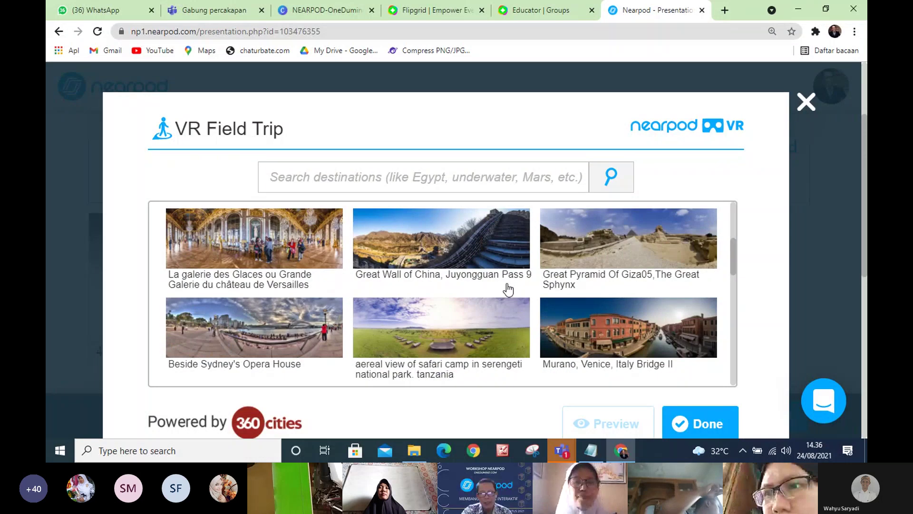
pyautogui.scroll(-2, 508, 289)
pyautogui.scroll(5, 508, 289)
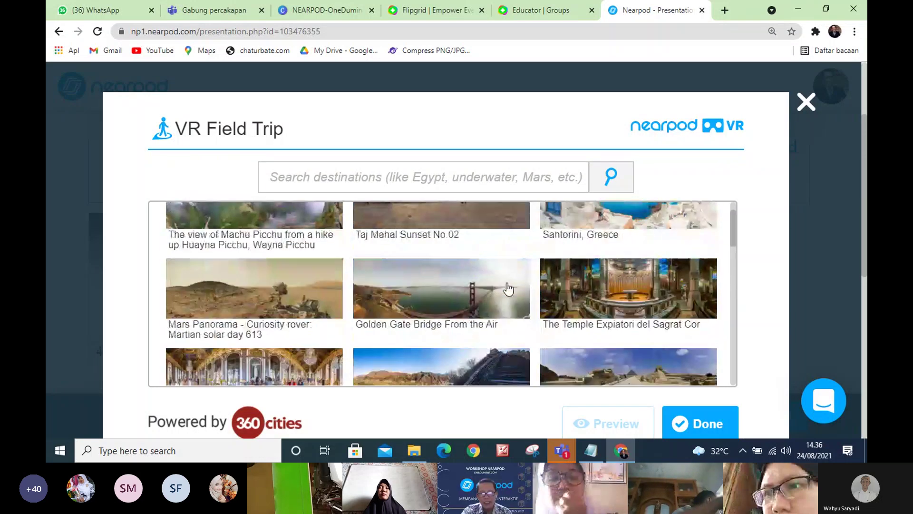
pyautogui.scroll(1, 508, 288)
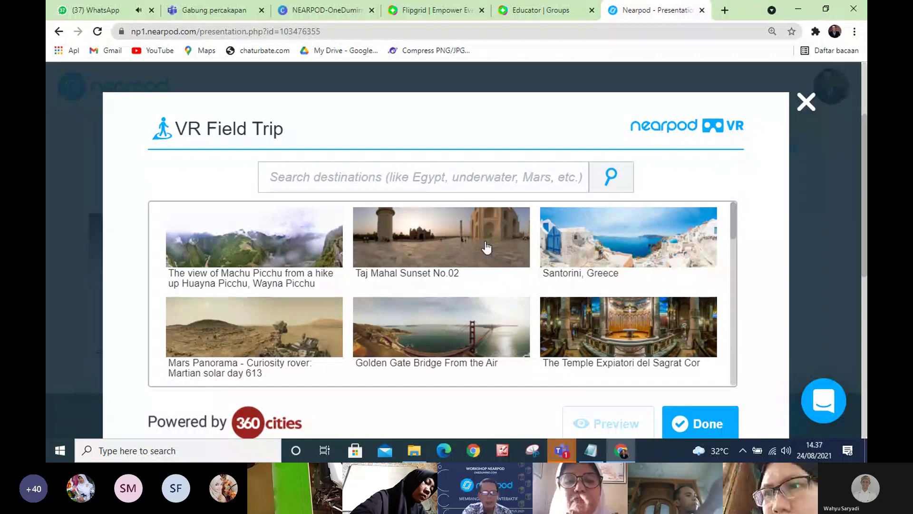
# - Preview the Taj Mahal Sunset No.02 destination and close the VR Field Trip window without adding it
pyautogui.click(455, 249)
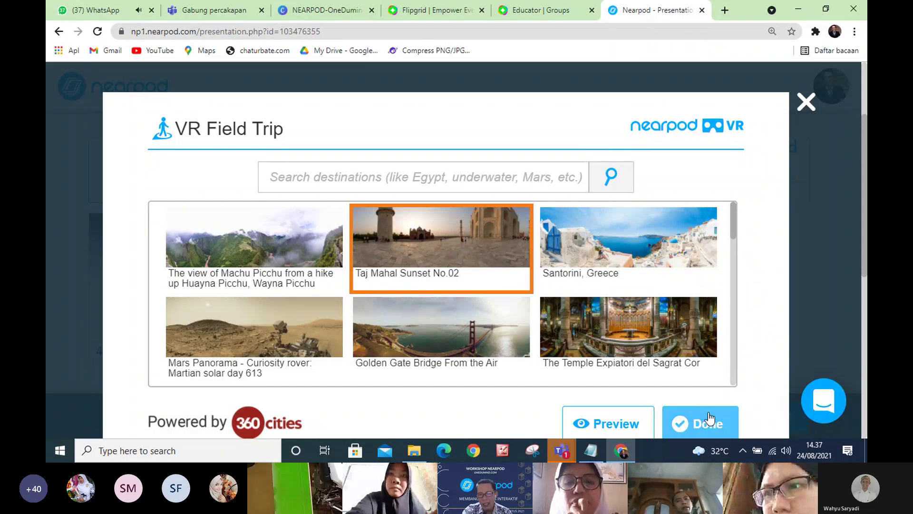
pyautogui.click(613, 422)
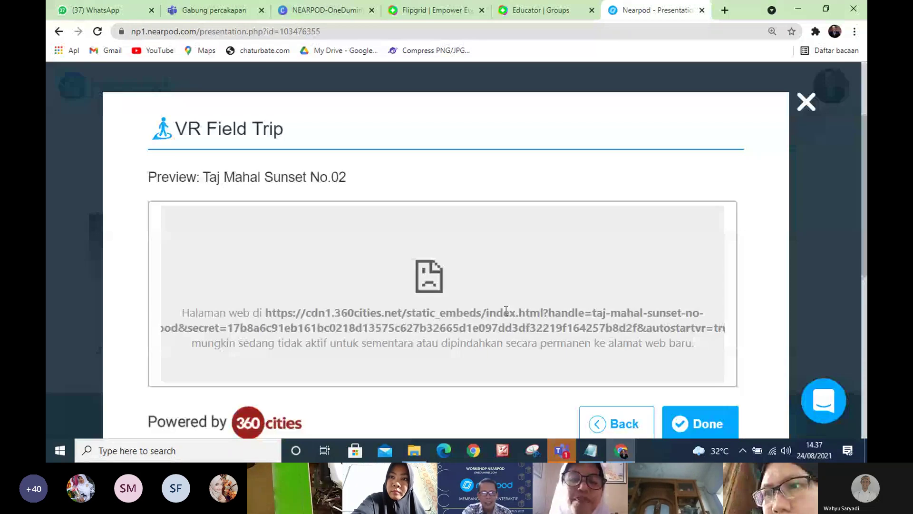
pyautogui.scroll(-3, 367, 292)
pyautogui.scroll(3, 371, 278)
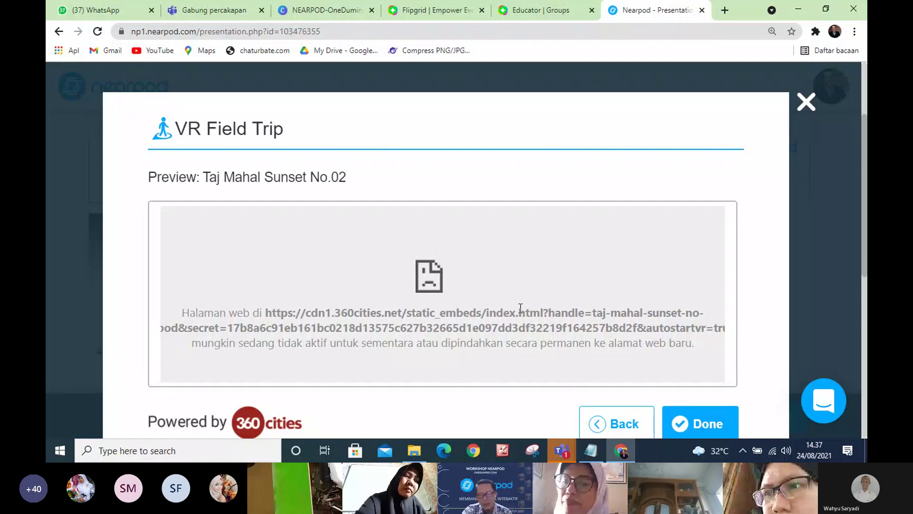
pyautogui.scroll(-2, 516, 300)
pyautogui.scroll(3, 517, 301)
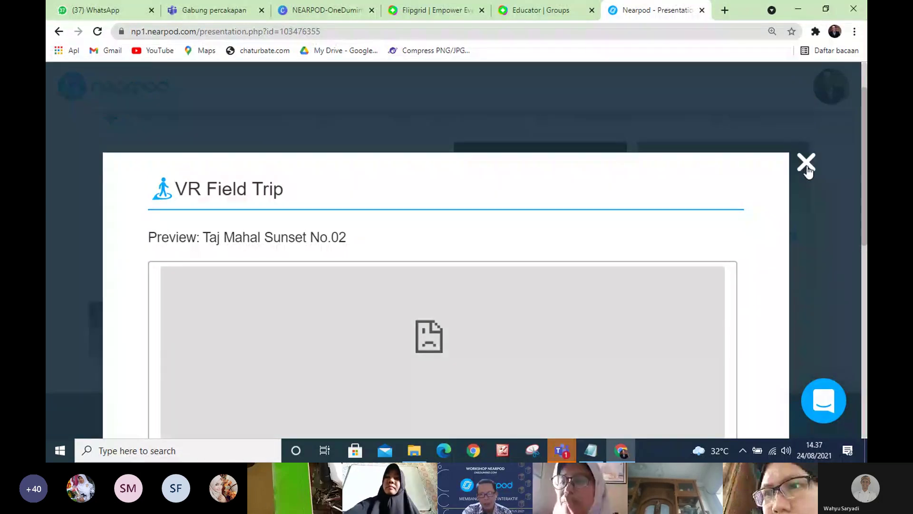
pyautogui.click(806, 162)
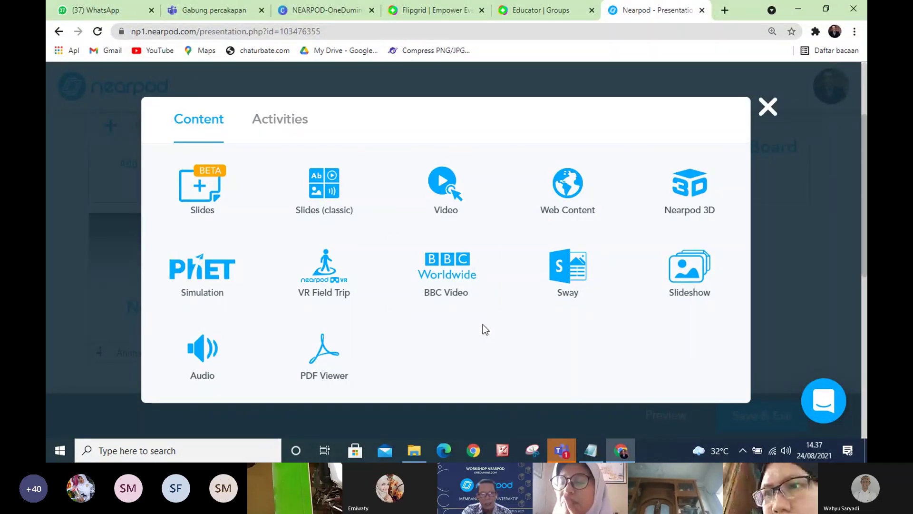
# - Start a new BBC Video content item and look through the Environment & Living Species videos
pyautogui.click(442, 279)
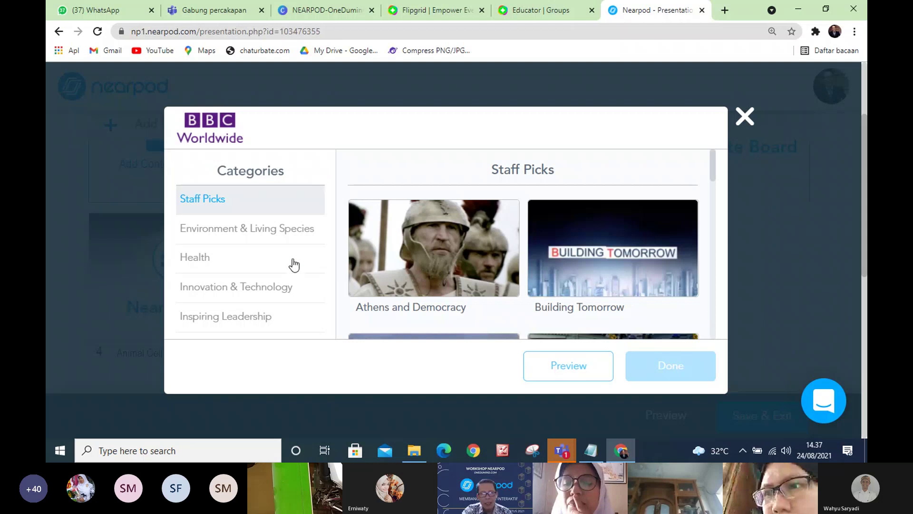
pyautogui.click(271, 233)
pyautogui.scroll(-2, 465, 256)
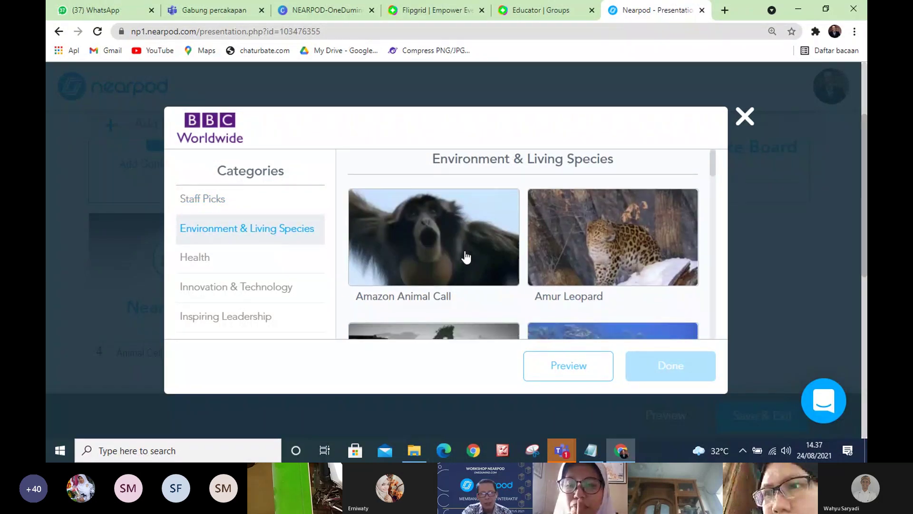
pyautogui.scroll(-4, 466, 257)
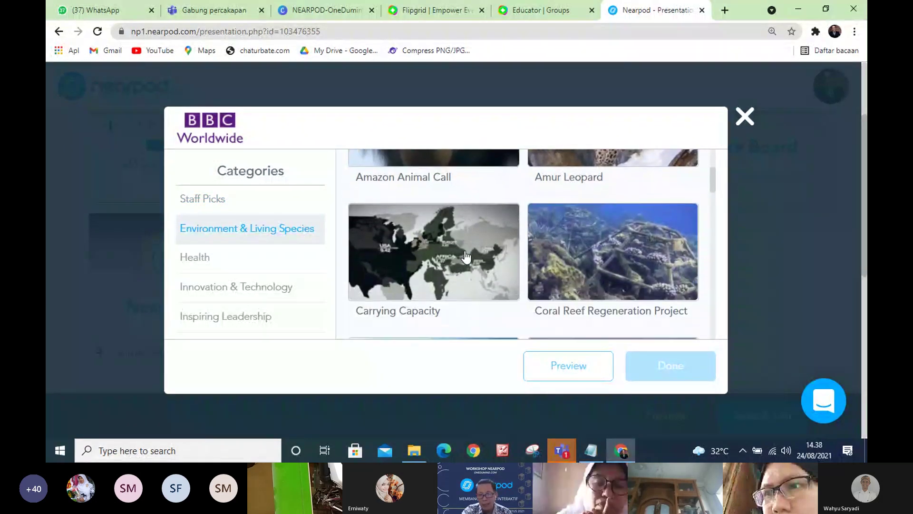
pyautogui.scroll(-3, 465, 256)
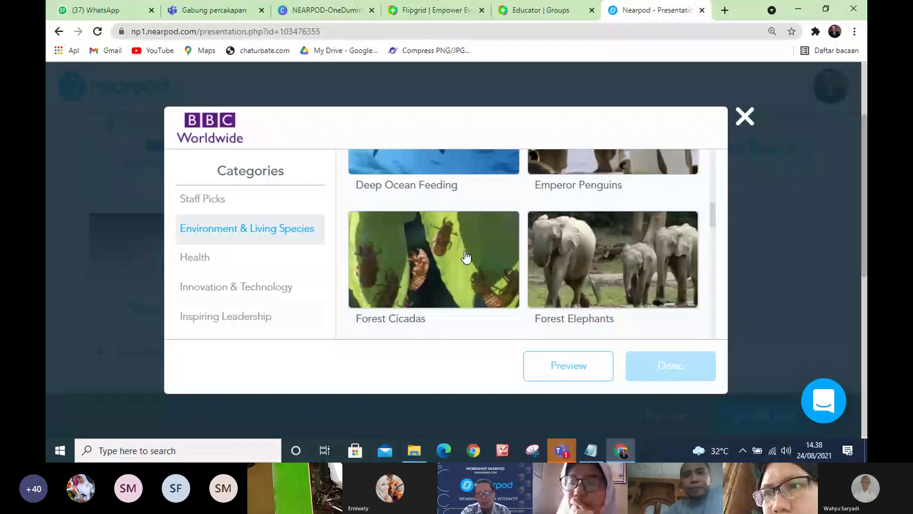
pyautogui.scroll(-3, 466, 257)
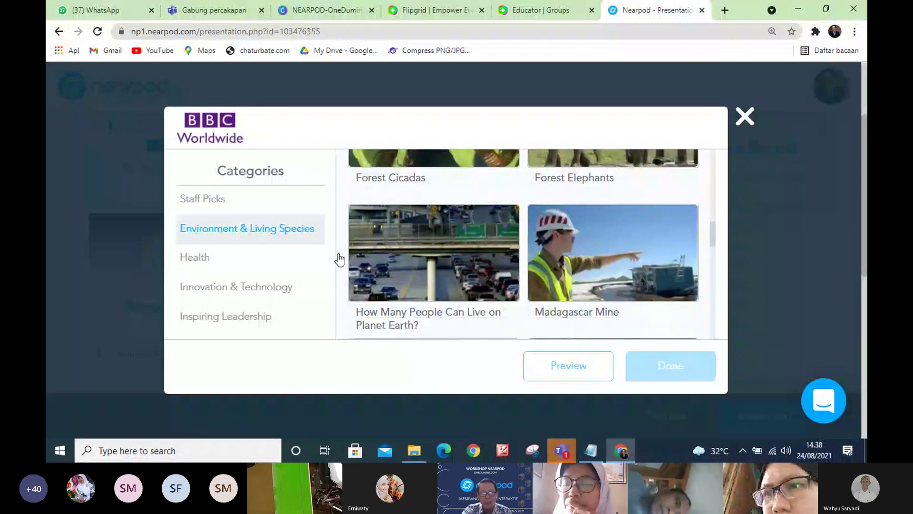
# - Browse the Health, Innovation & Technology and Inspiring Leadership videos, select a leadership video, and close the BBC window without adding it
pyautogui.click(198, 259)
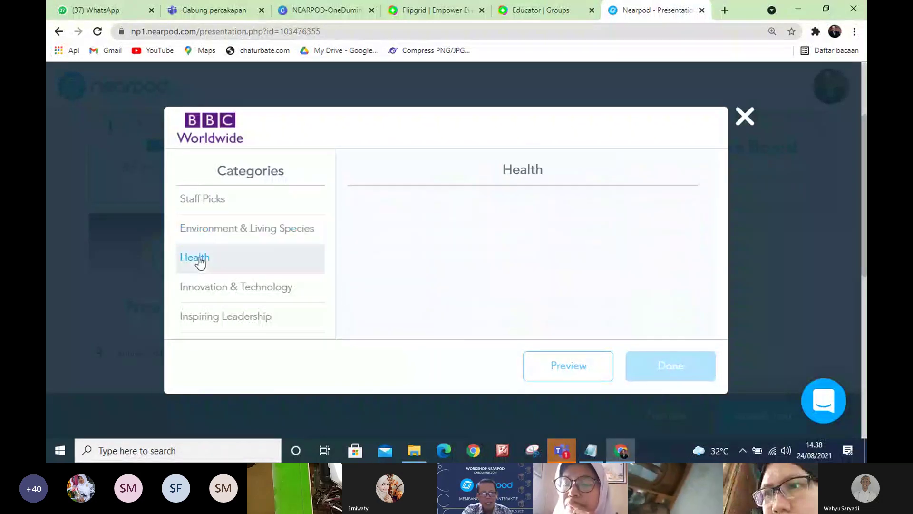
pyautogui.click(228, 297)
pyautogui.click(224, 323)
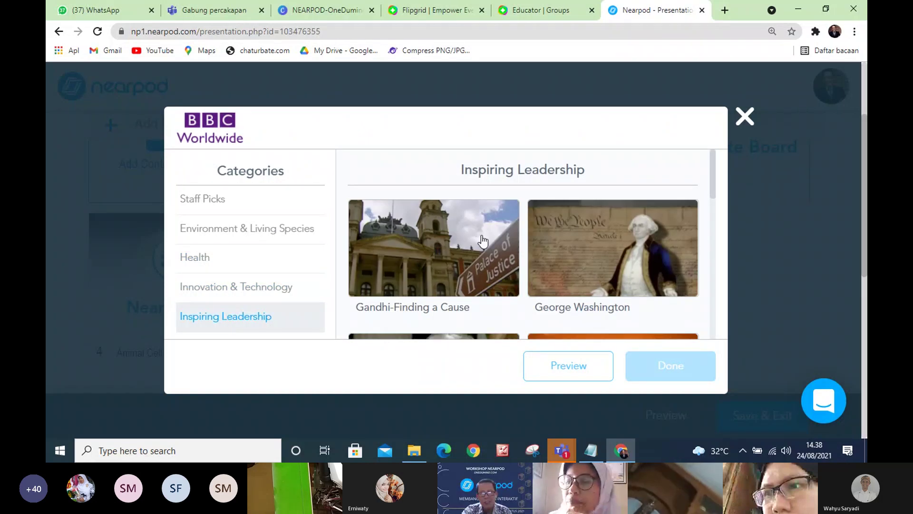
pyautogui.scroll(-2, 483, 240)
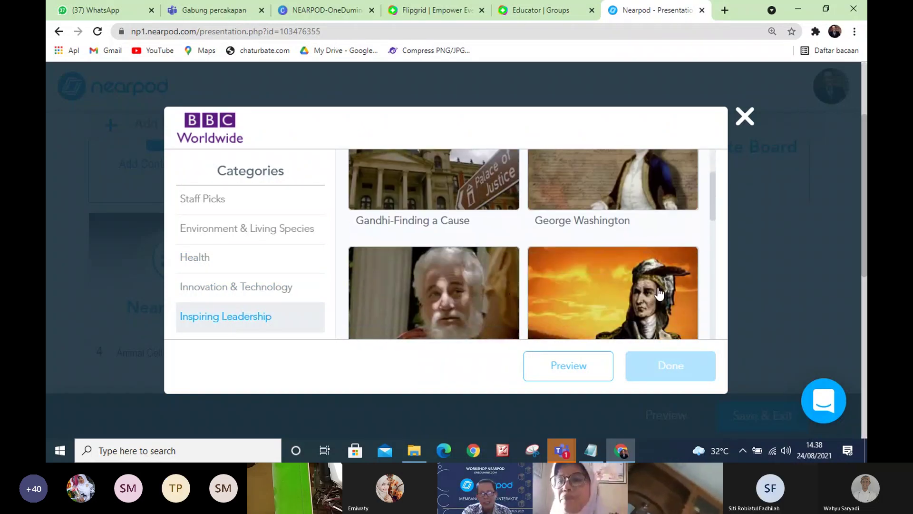
pyautogui.click(659, 293)
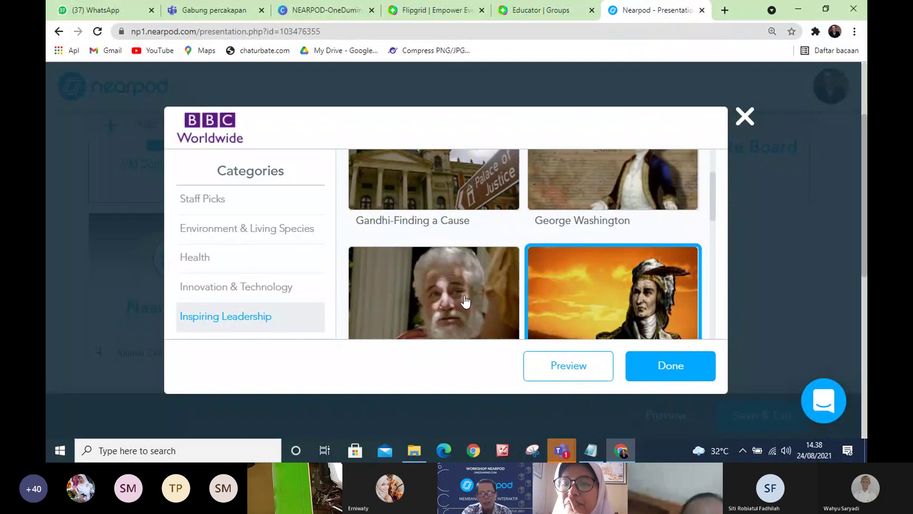
pyautogui.click(745, 115)
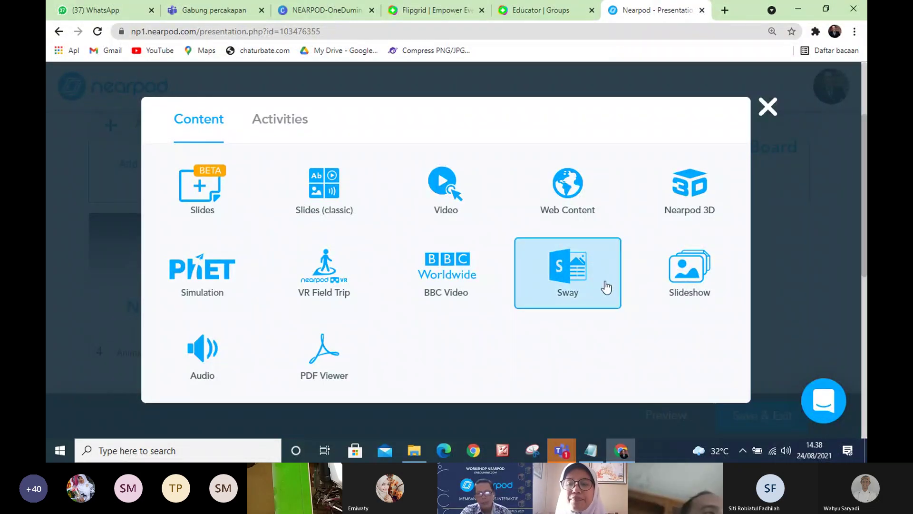
# - Start a new Sway content item and look through the Staff Picks Sways
pyautogui.click(575, 270)
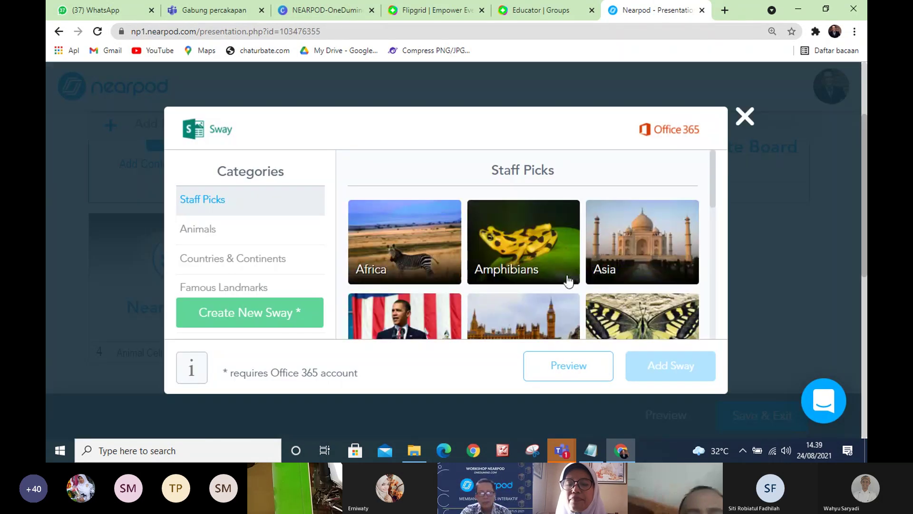
pyautogui.scroll(-3, 403, 278)
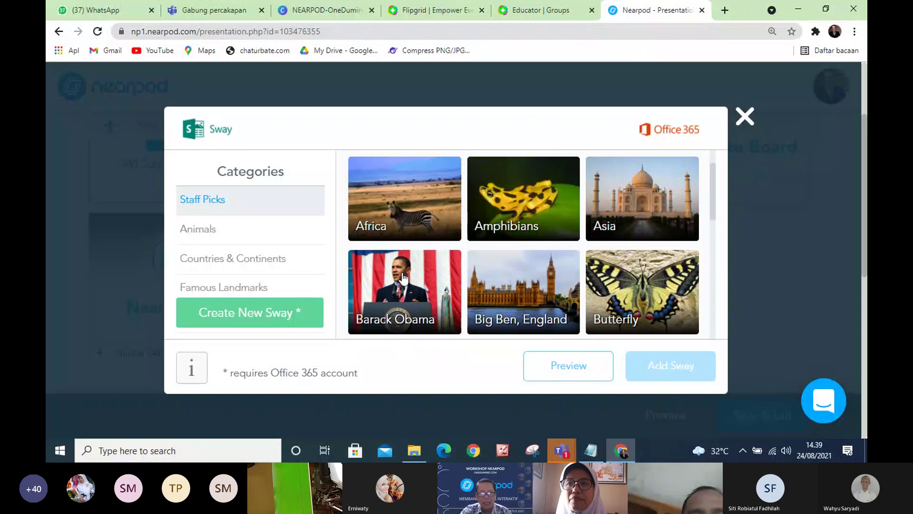
pyautogui.scroll(-1, 403, 278)
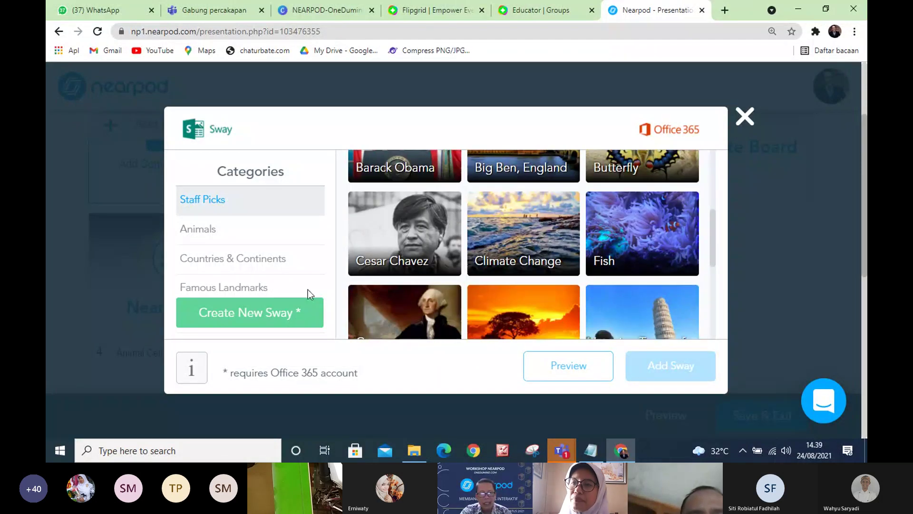
pyautogui.scroll(-1, 423, 256)
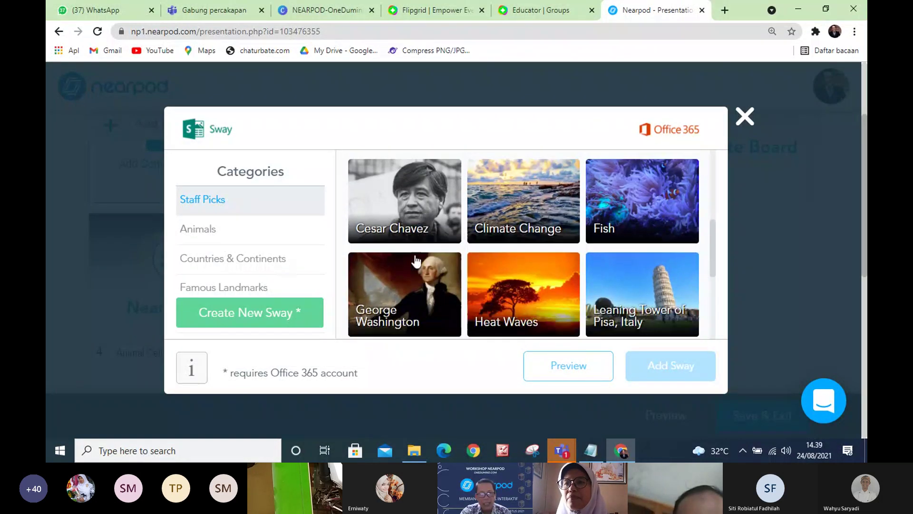
pyautogui.scroll(-4, 464, 272)
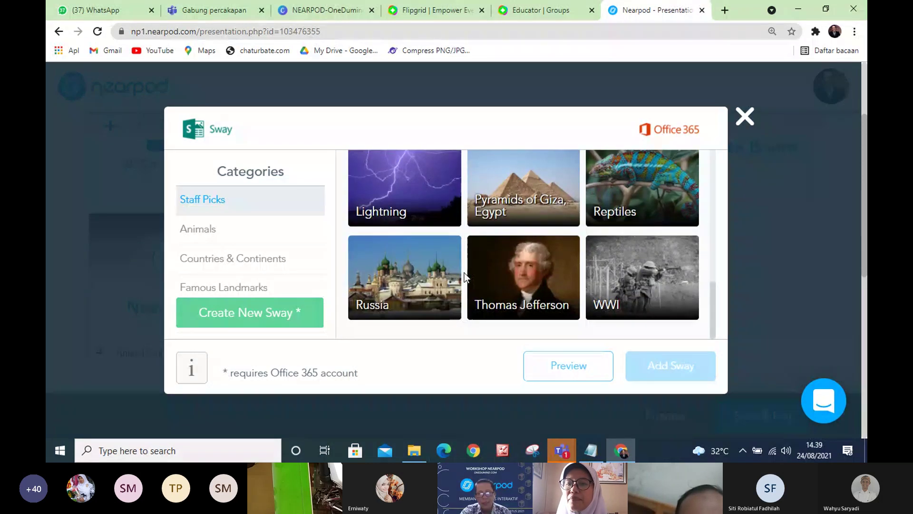
pyautogui.scroll(2, 563, 261)
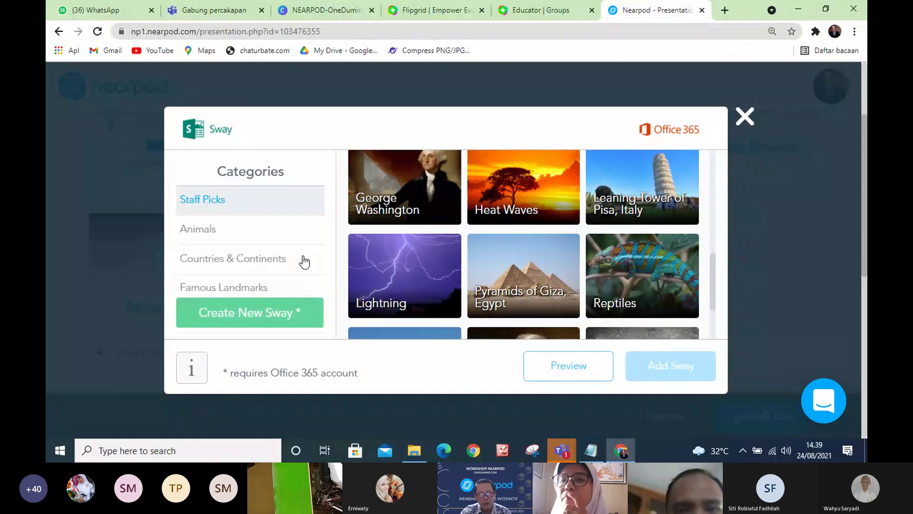
# - Create a new Sway, signing in with the Microsoft account e-mail and saved password, and dismiss the browser pop-up notice
pyautogui.click(241, 320)
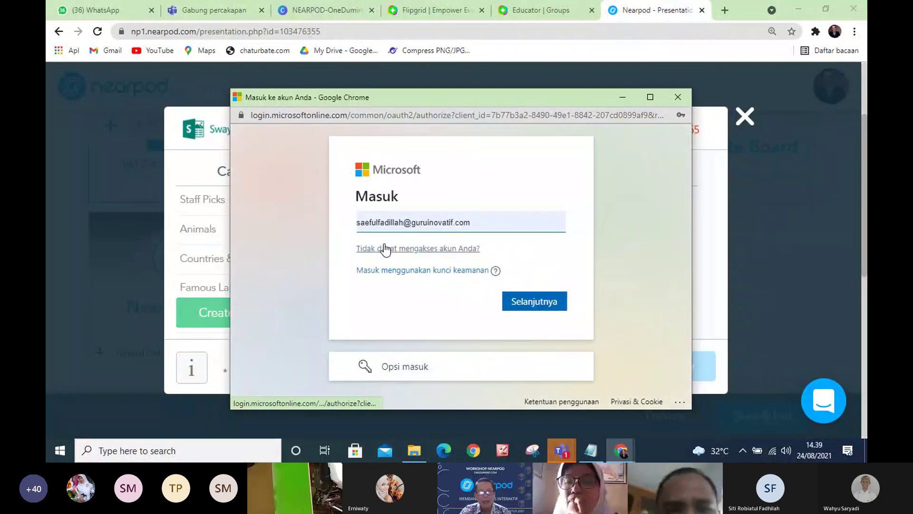
pyautogui.click(524, 300)
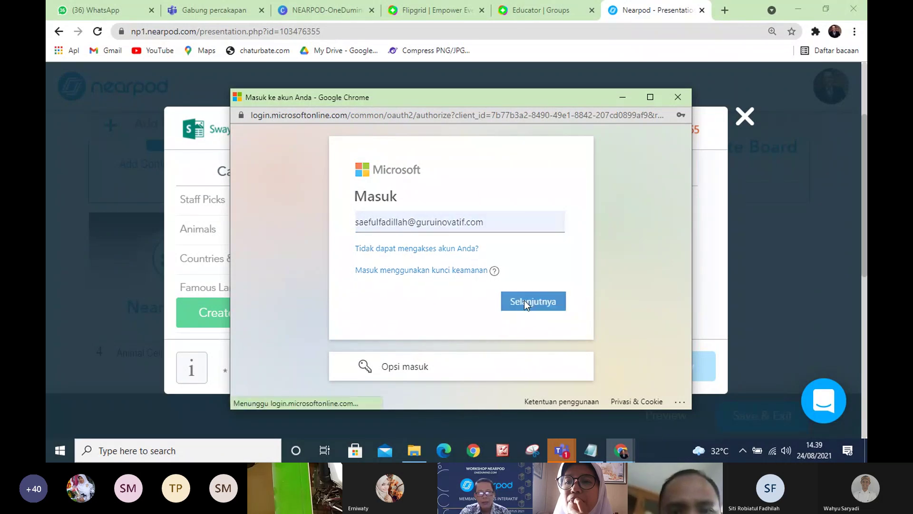
pyautogui.click(533, 326)
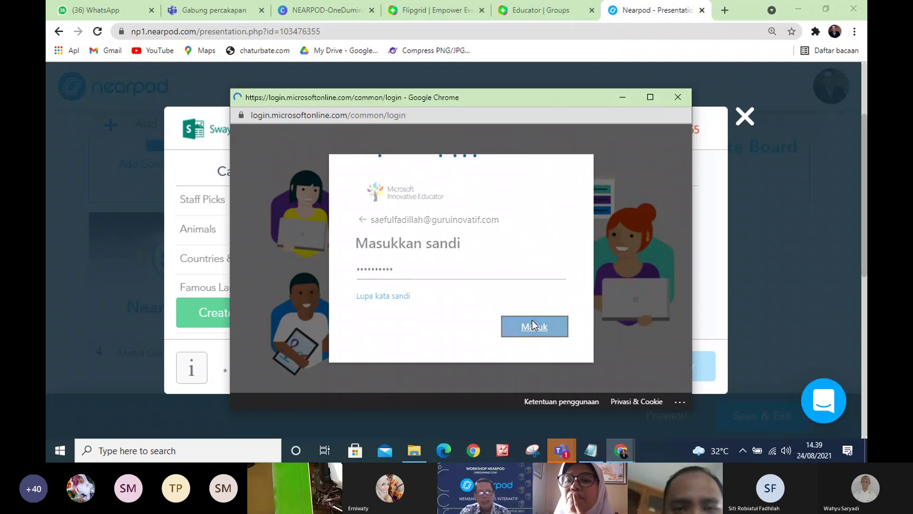
pyautogui.click(481, 330)
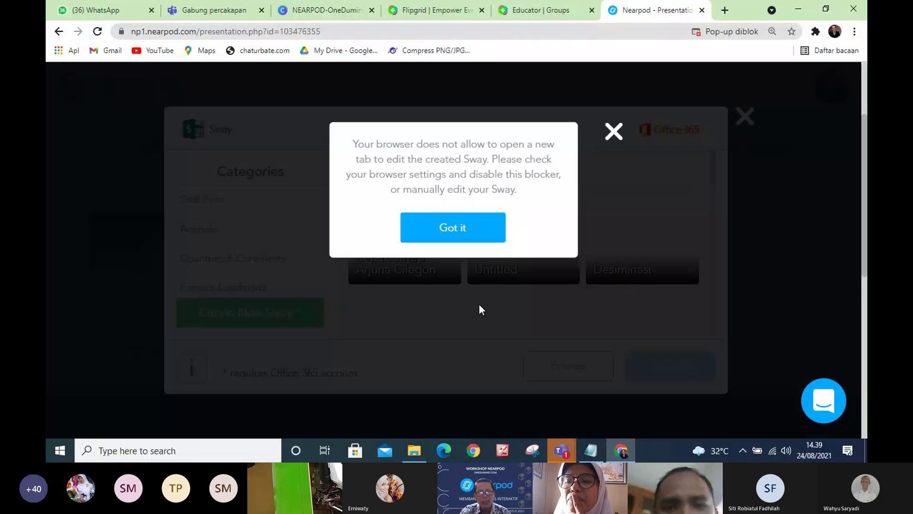
pyautogui.click(465, 243)
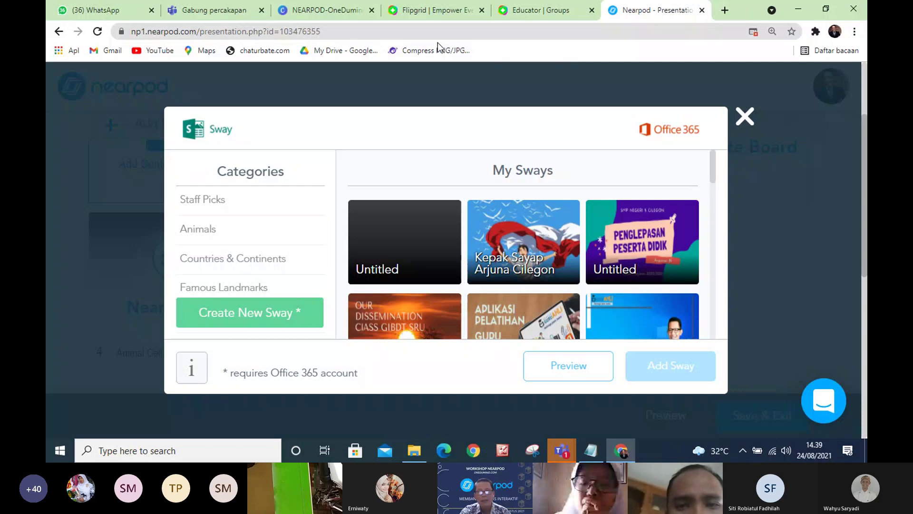
# - Look through the account's existing presentations under My Sways
pyautogui.scroll(-1, 463, 236)
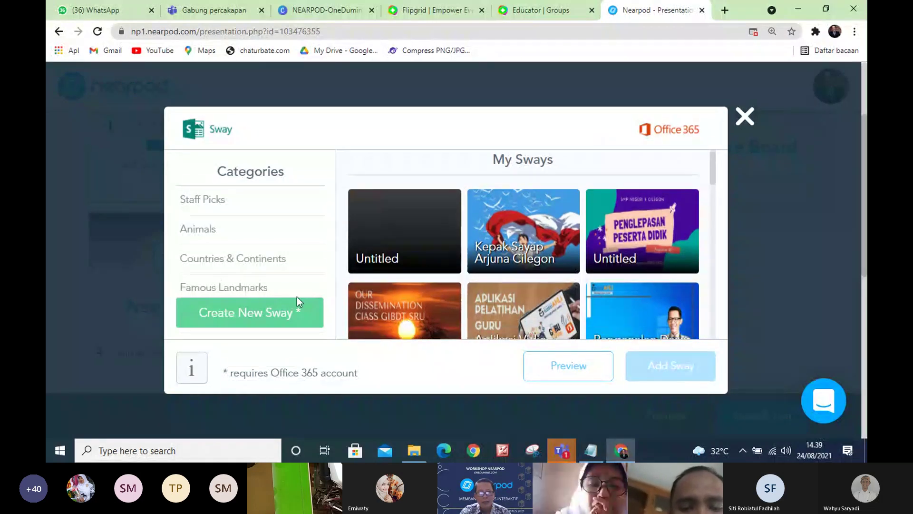
pyautogui.scroll(-2, 527, 281)
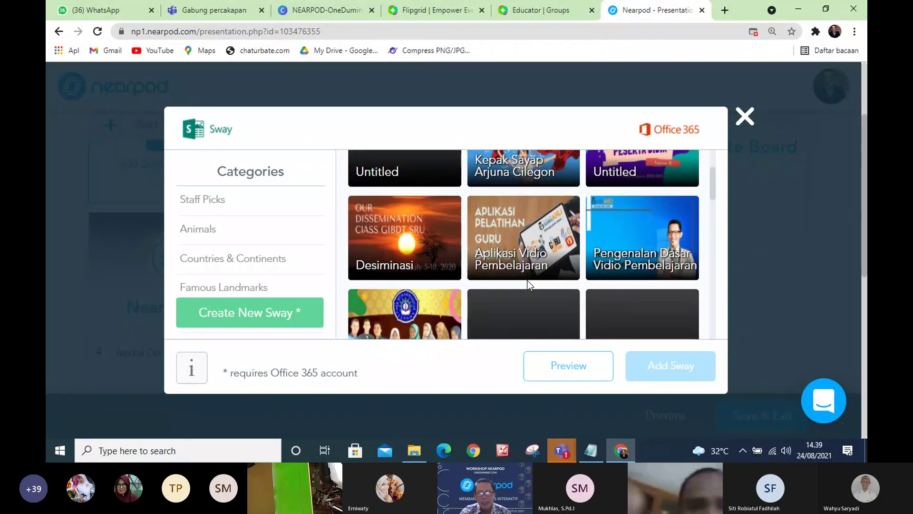
pyautogui.scroll(-4, 528, 283)
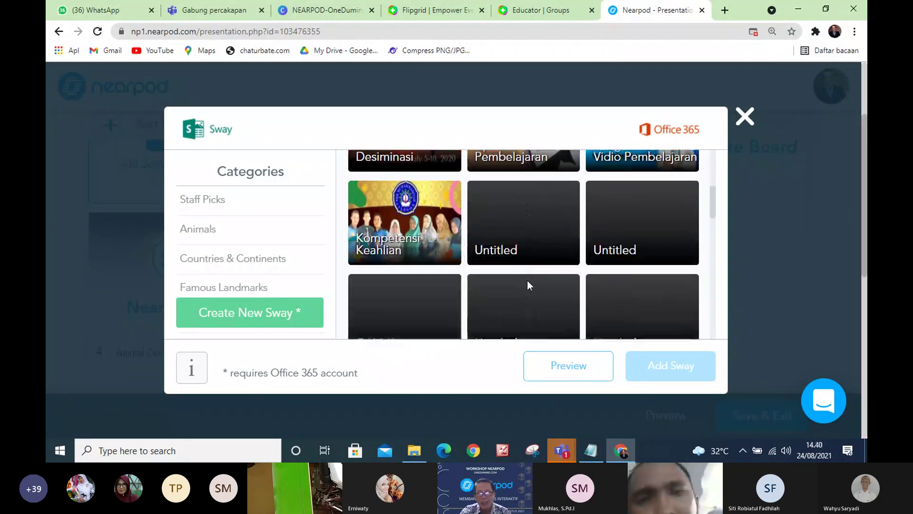
pyautogui.scroll(-4, 528, 285)
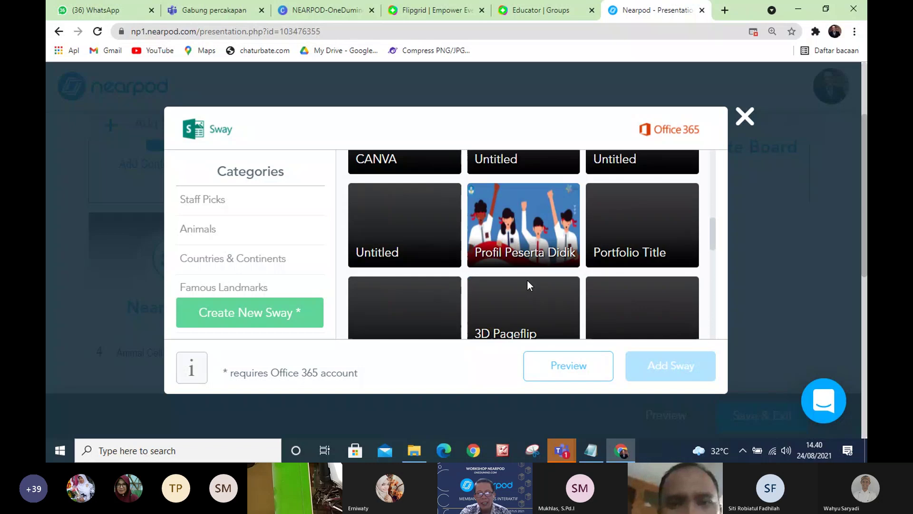
pyautogui.scroll(1, 528, 286)
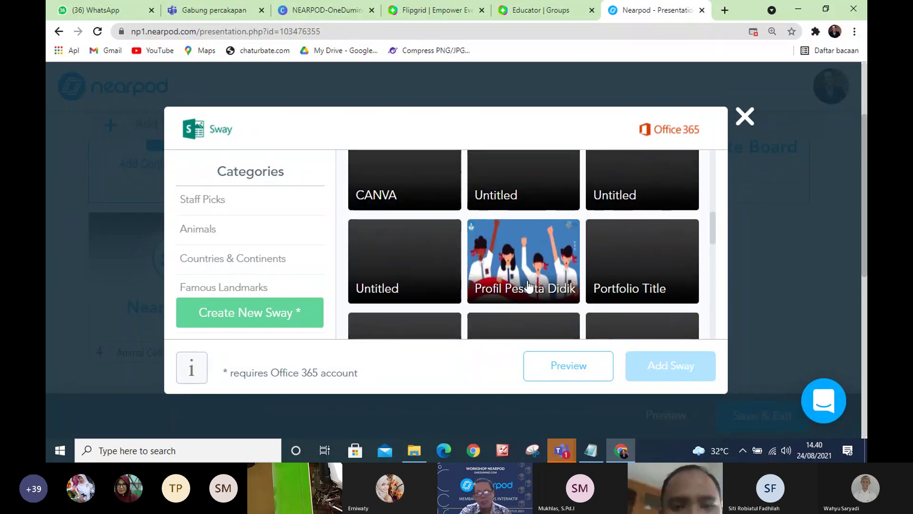
pyautogui.scroll(1, 527, 285)
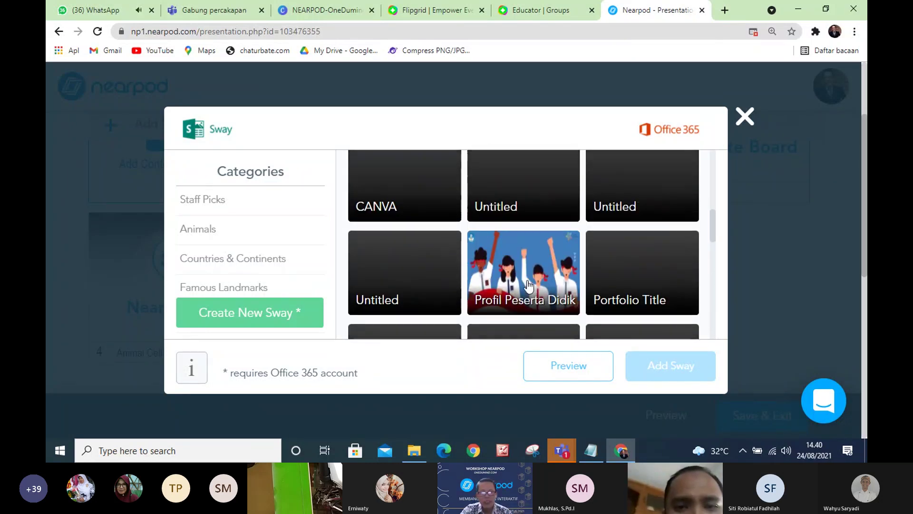
pyautogui.scroll(3, 528, 285)
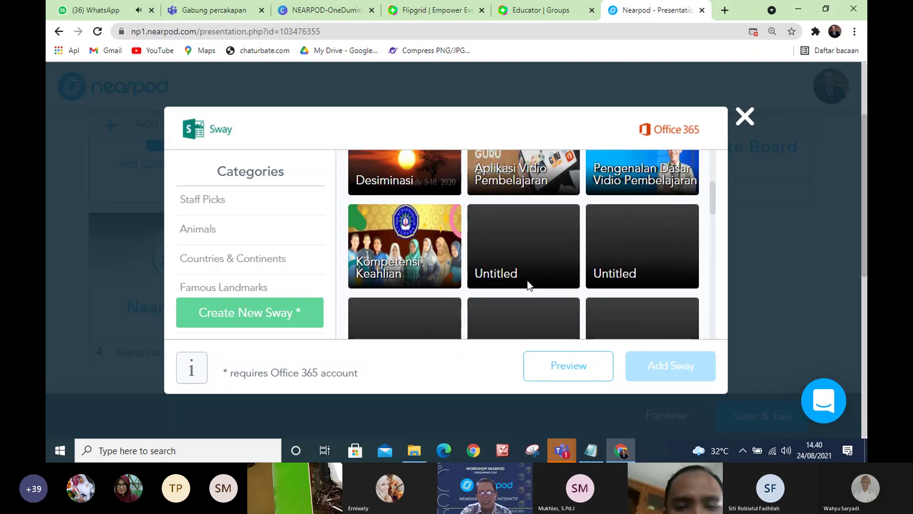
pyautogui.scroll(2, 529, 287)
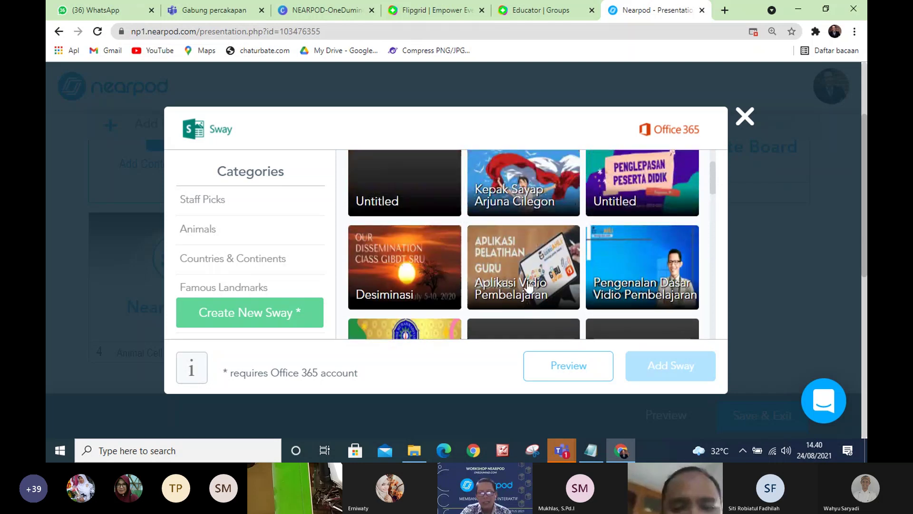
pyautogui.scroll(1, 529, 286)
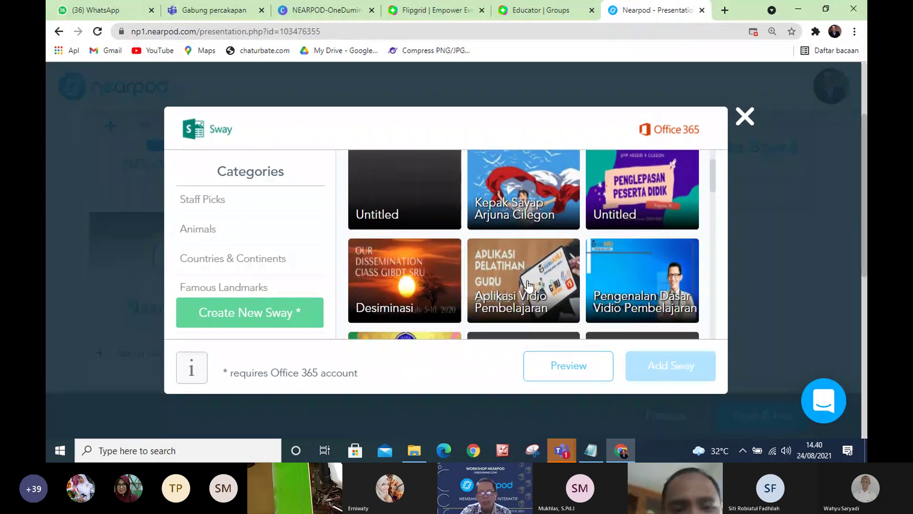
pyautogui.scroll(-1, 529, 286)
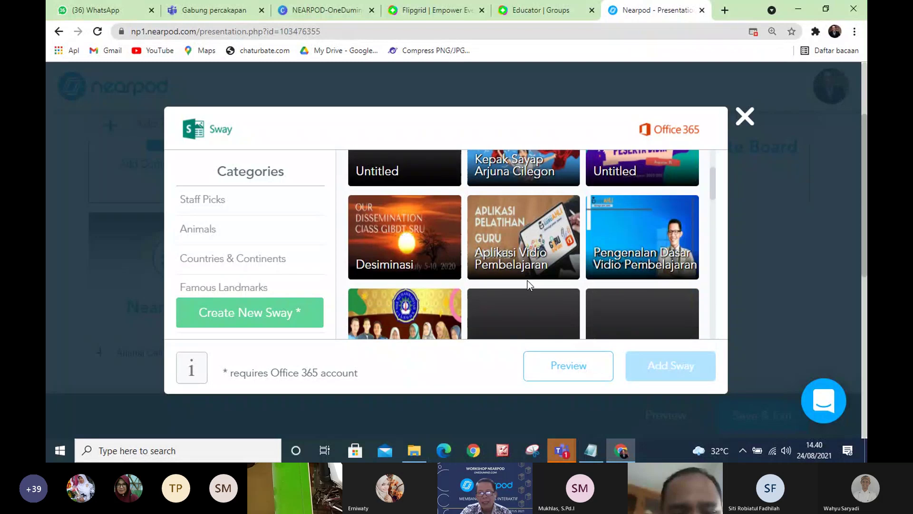
pyautogui.scroll(-3, 528, 286)
pyautogui.scroll(-6, 528, 285)
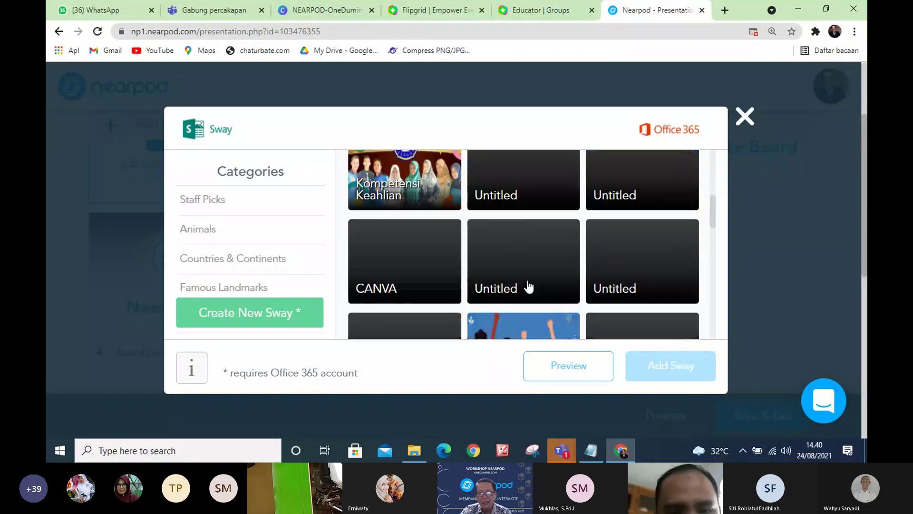
pyautogui.scroll(-2, 529, 285)
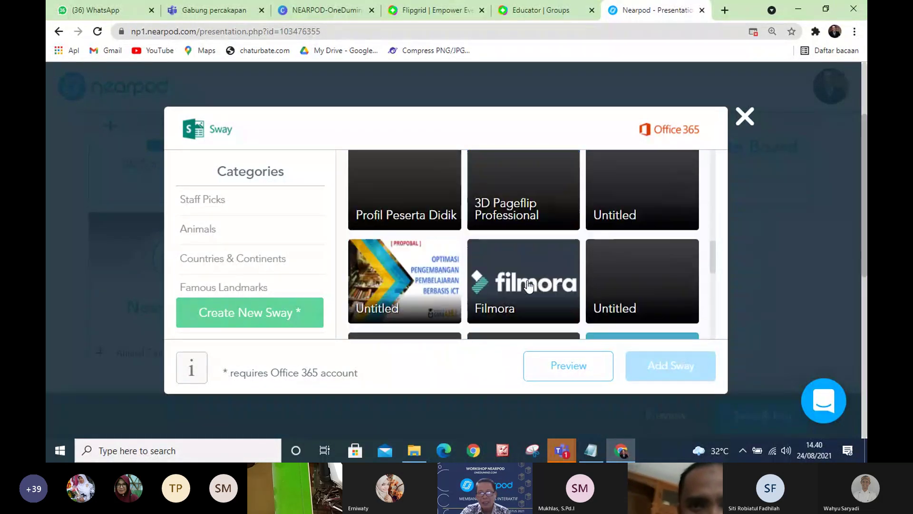
pyautogui.scroll(8, 529, 285)
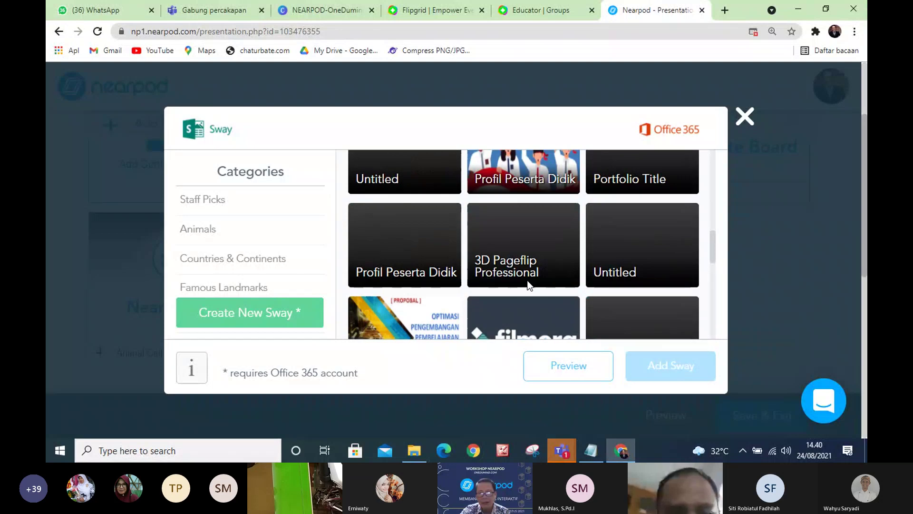
pyautogui.scroll(3, 528, 288)
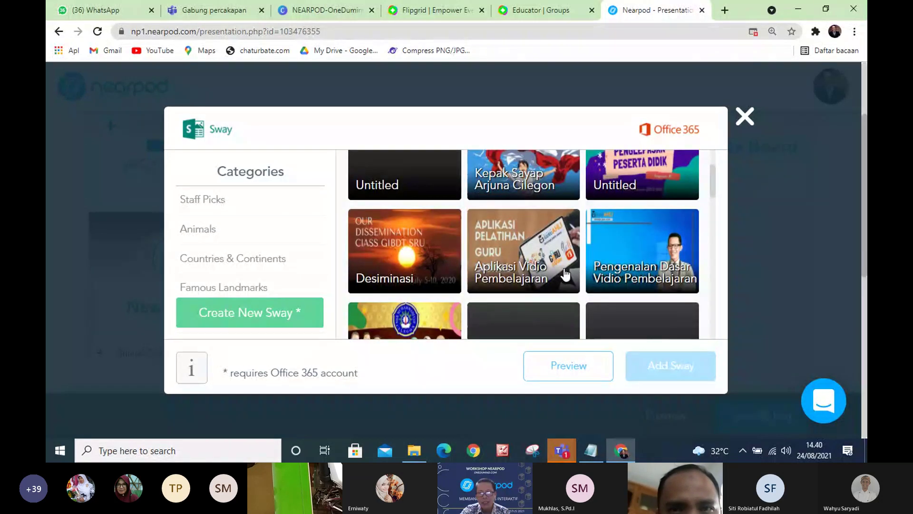
# - Add the Kepak Sayap Arjuna Cilegon presentation from My Sways to the lesson
pyautogui.scroll(1, 566, 273)
pyautogui.scroll(1, 564, 272)
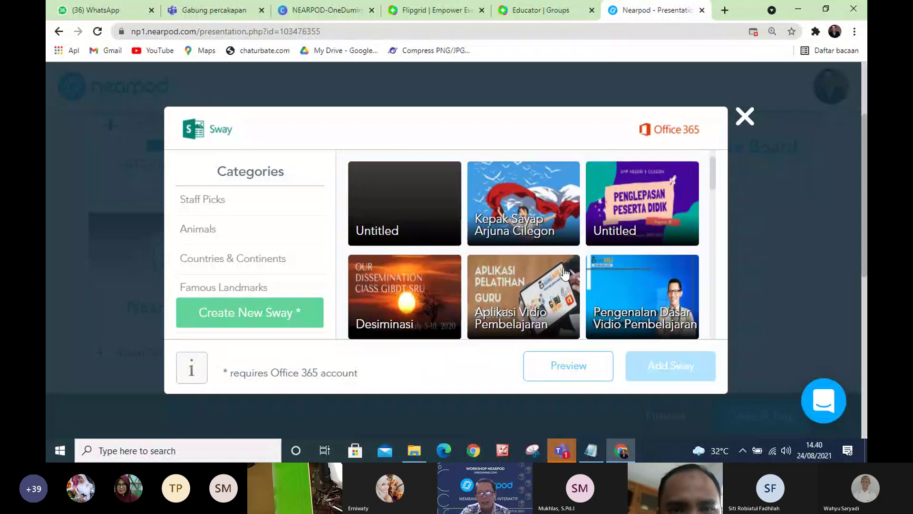
pyautogui.scroll(1, 564, 272)
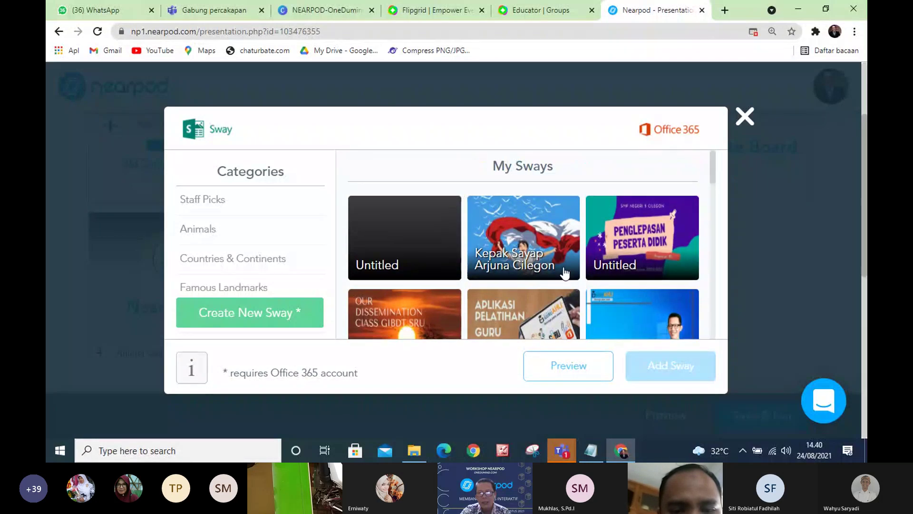
pyautogui.click(524, 247)
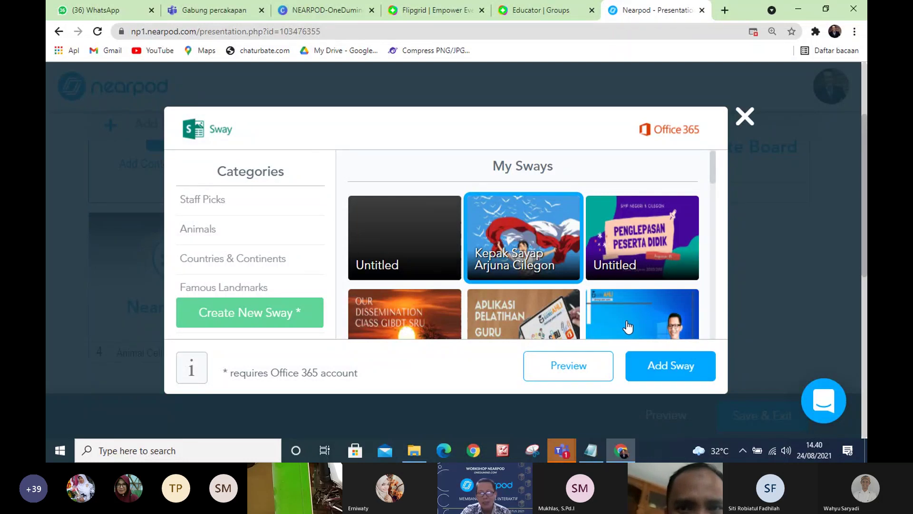
pyautogui.click(665, 370)
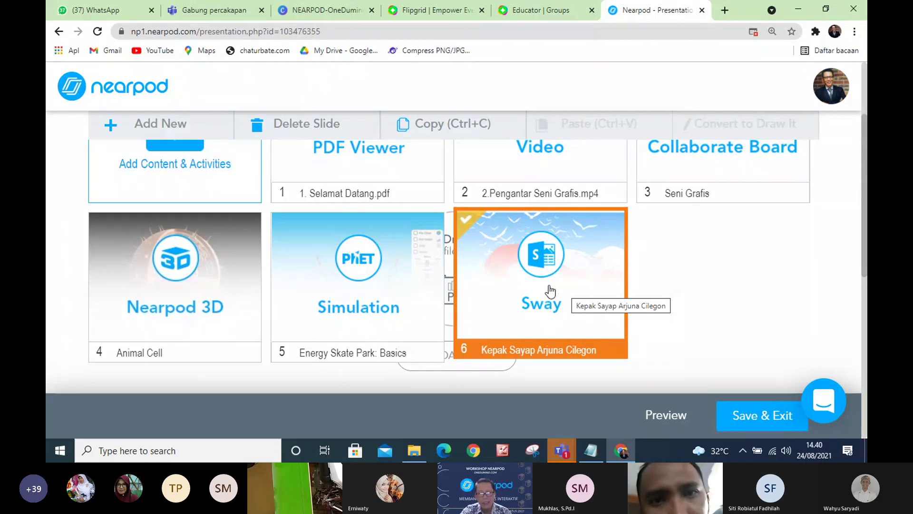
# - Open the added Sway slide, dismiss the Lihat lainnya hint, look through its title image and video, and close it unchanged
pyautogui.click(549, 286)
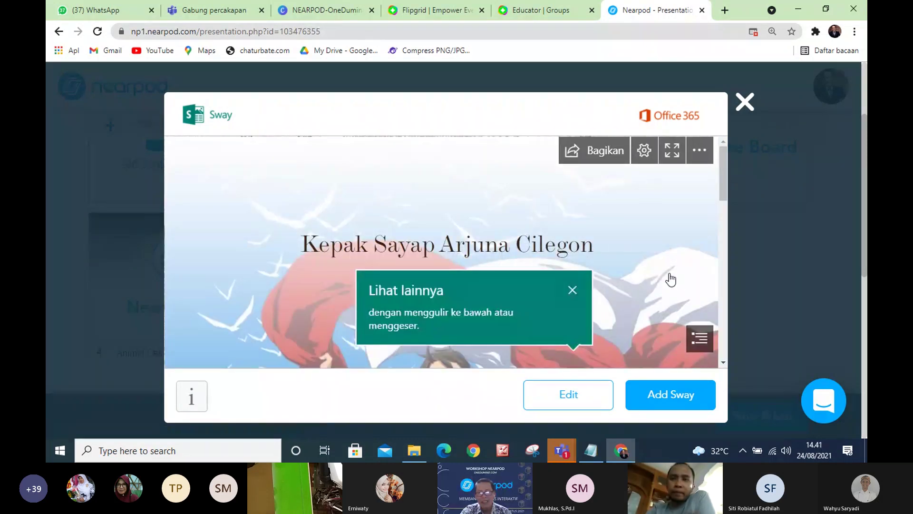
pyautogui.scroll(-3, 672, 274)
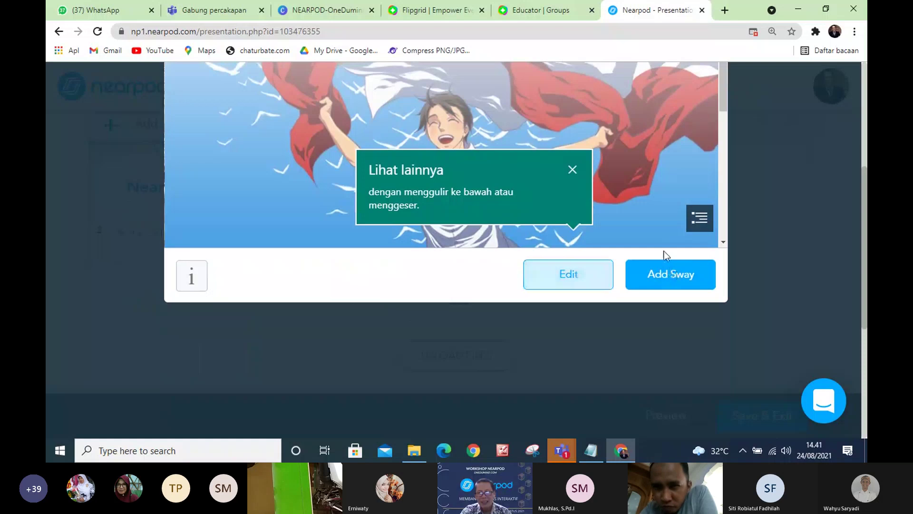
pyautogui.scroll(-1, 500, 179)
pyautogui.scroll(3, 500, 179)
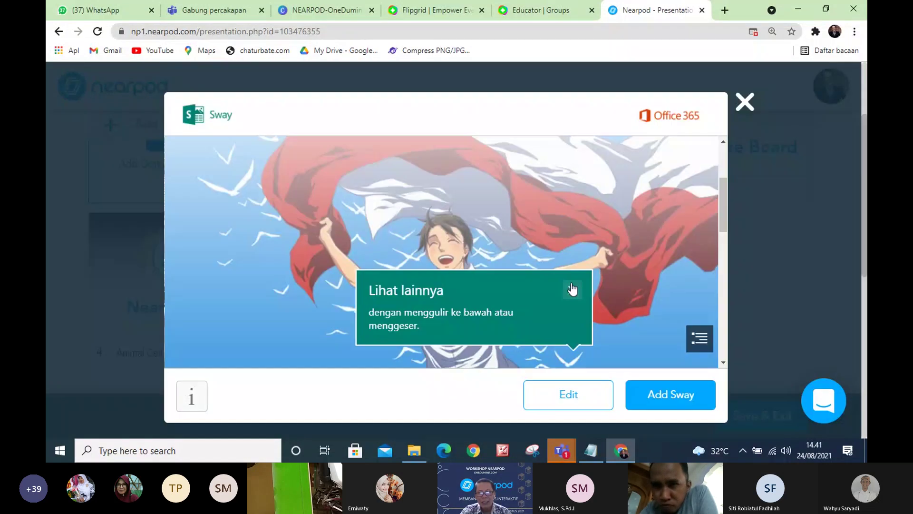
pyautogui.click(573, 289)
pyautogui.scroll(-2, 603, 258)
pyautogui.scroll(-3, 602, 257)
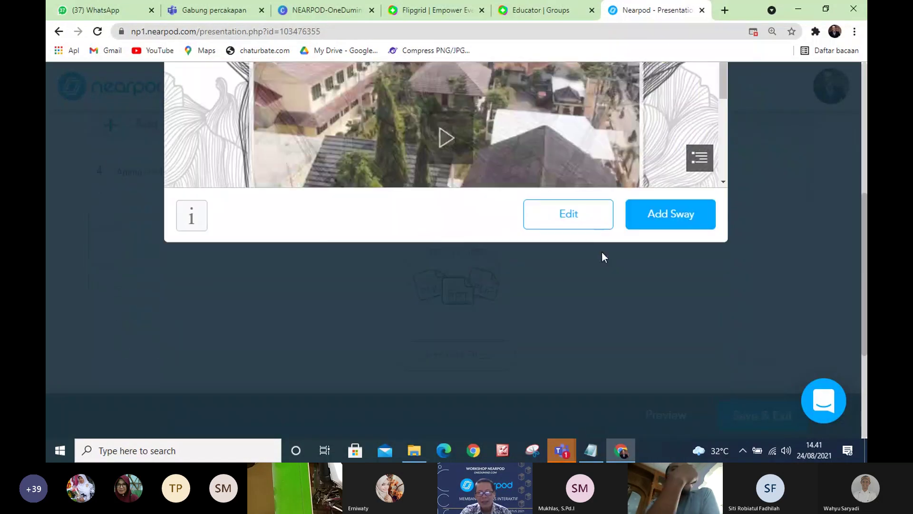
pyautogui.scroll(-1, 679, 186)
pyautogui.scroll(4, 680, 182)
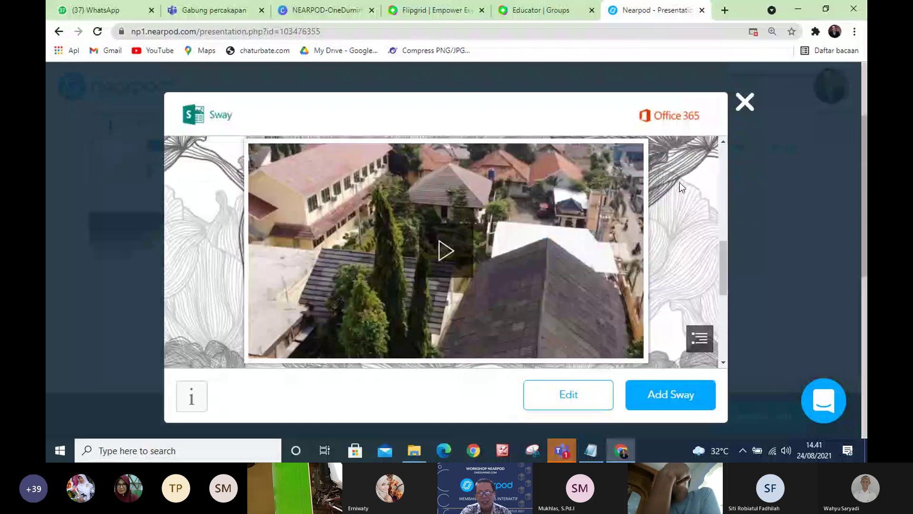
pyautogui.moveTo(724, 247)
pyautogui.mouseDown()
pyautogui.moveTo(726, 193)
pyautogui.moveTo(719, 310)
pyautogui.moveTo(730, 240)
pyautogui.mouseUp()
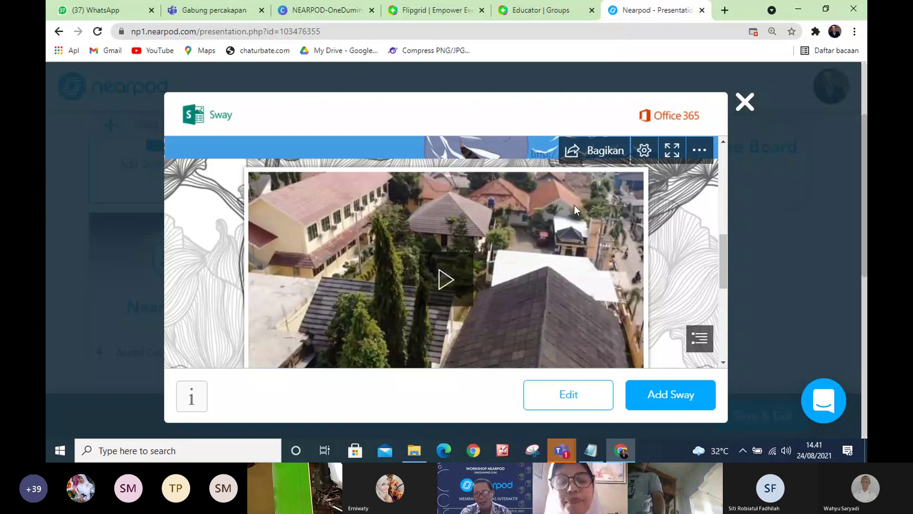
pyautogui.click(745, 102)
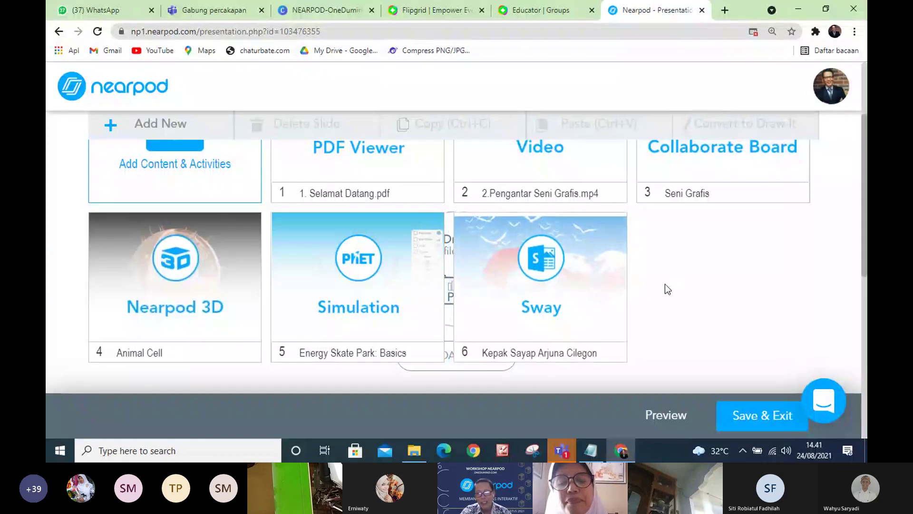
# - Copy the link from the text file 4. Link Materi Sway 3.2 in File Explorer and open it in a new Chrome window
pyautogui.scroll(2, 664, 286)
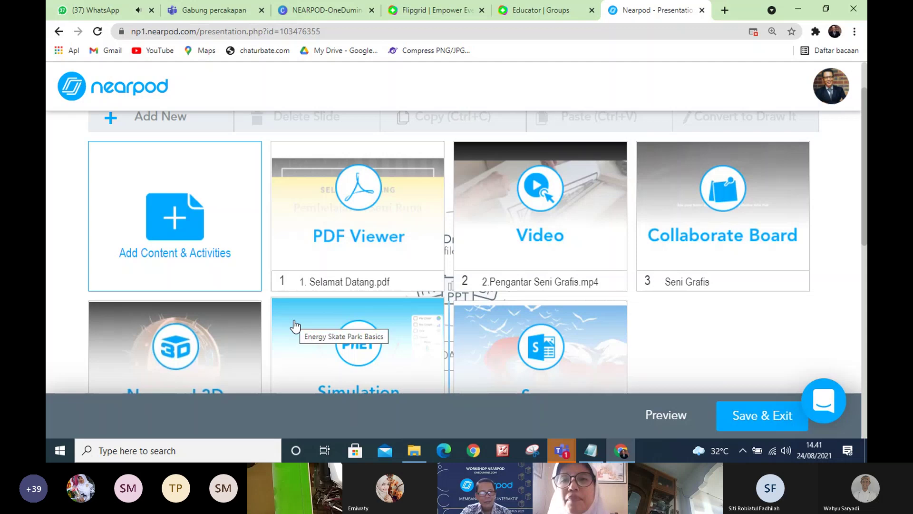
pyautogui.click(415, 459)
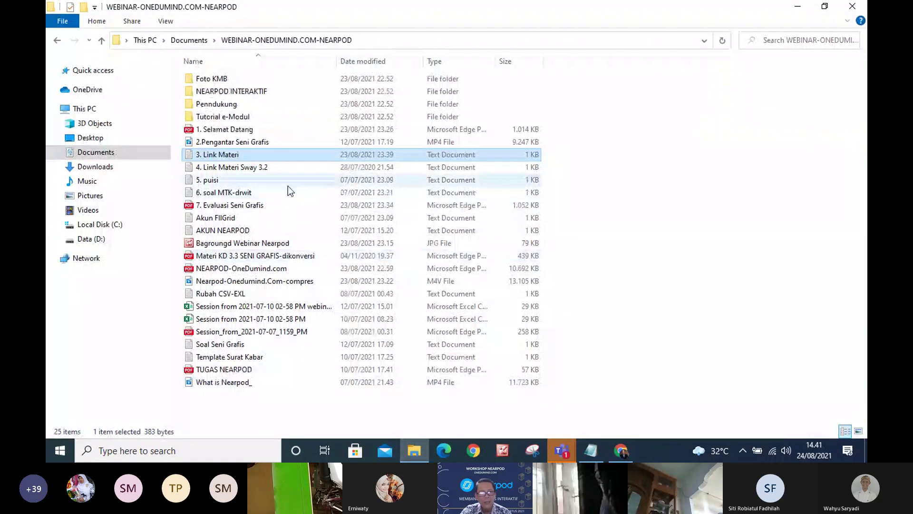
pyautogui.click(258, 171)
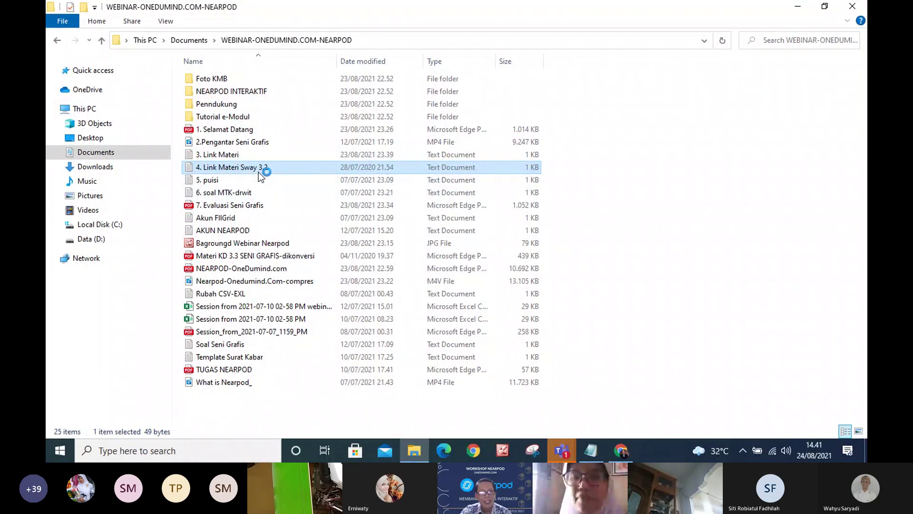
pyautogui.doubleClick(258, 172)
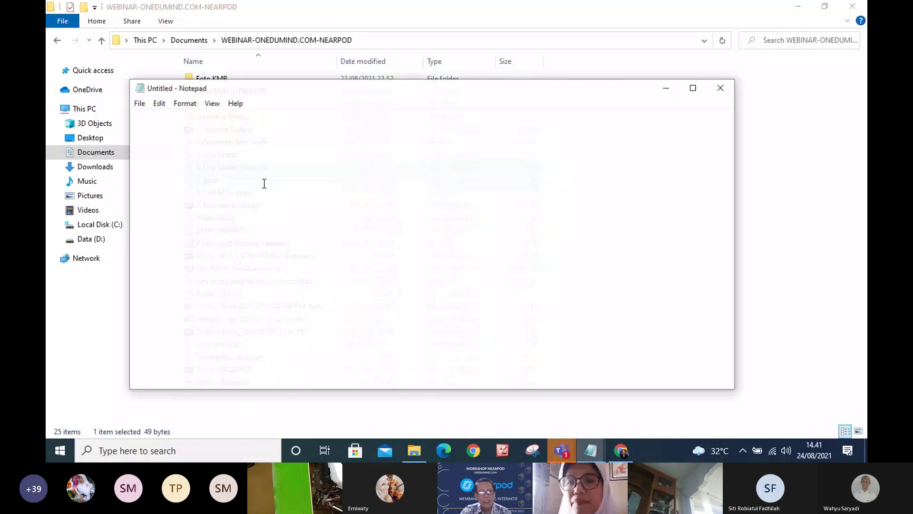
pyautogui.moveTo(375, 115); pyautogui.dragTo(129, 114)
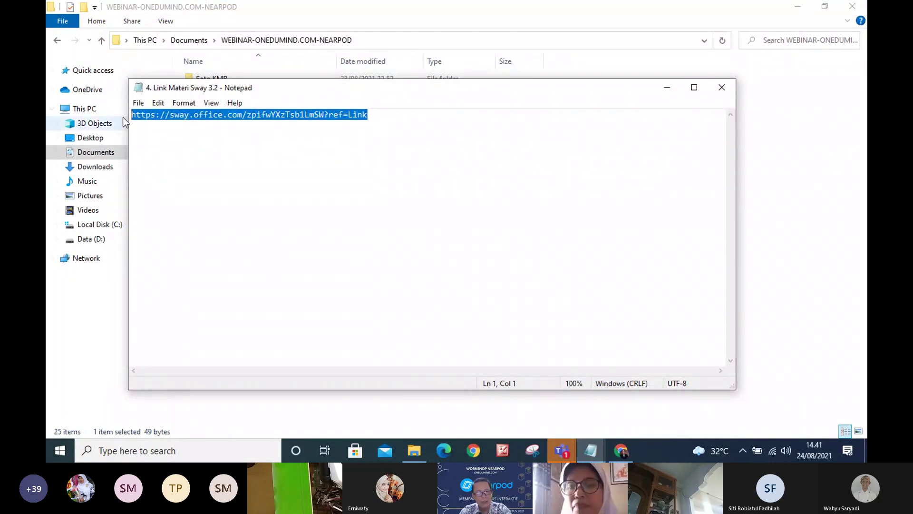
pyautogui.click(718, 90)
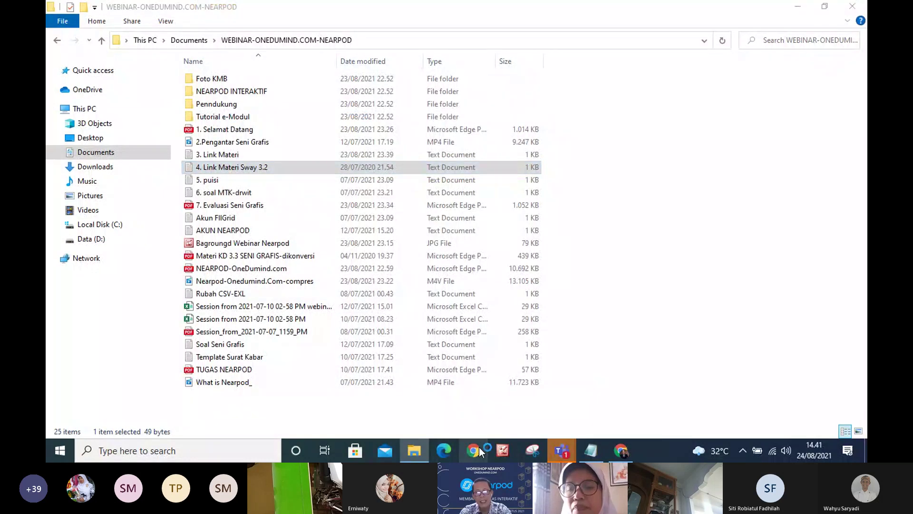
pyautogui.click(621, 449)
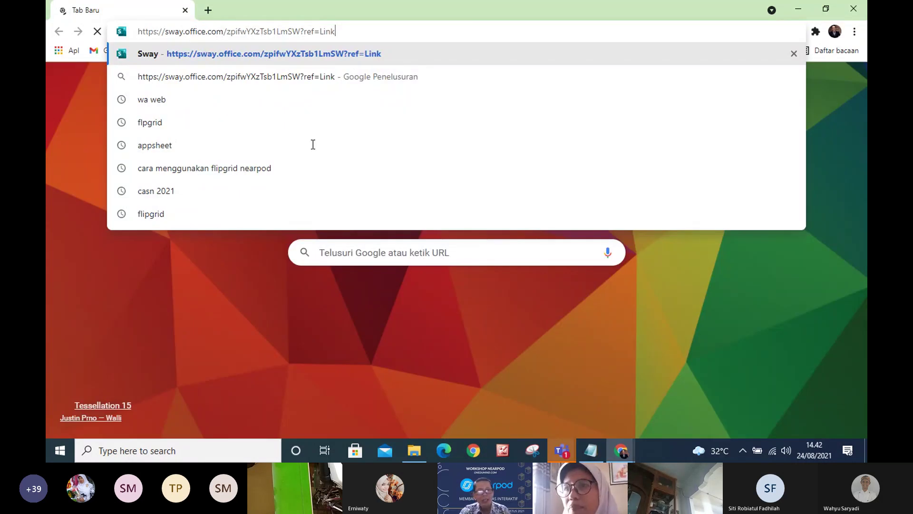
pyautogui.press('Return')
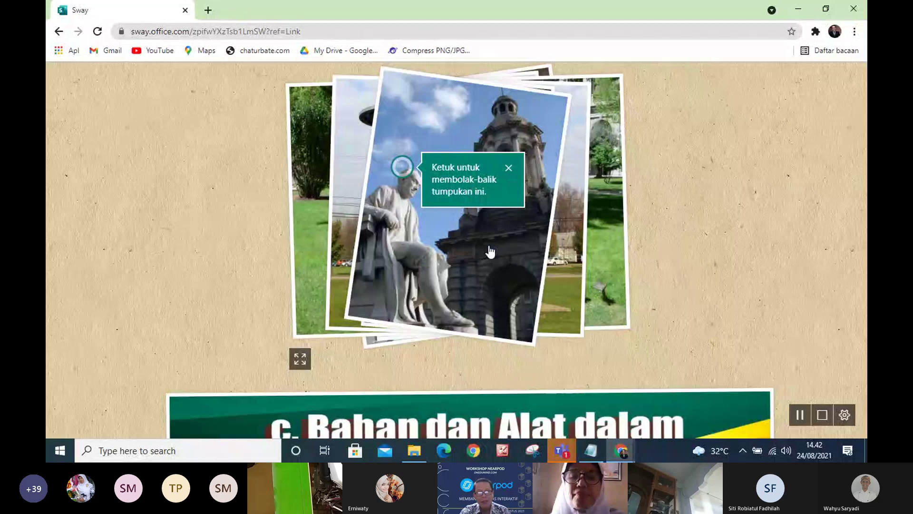
# - Flip through the stack of statue photos above the Bahan dan Alat section of the Sway
pyautogui.scroll(2, 482, 252)
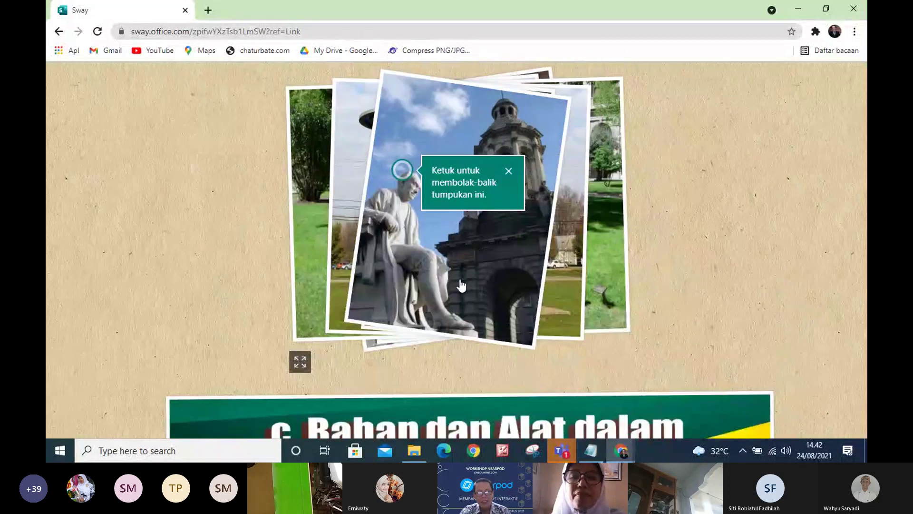
pyautogui.click(481, 254)
pyautogui.click(481, 254)
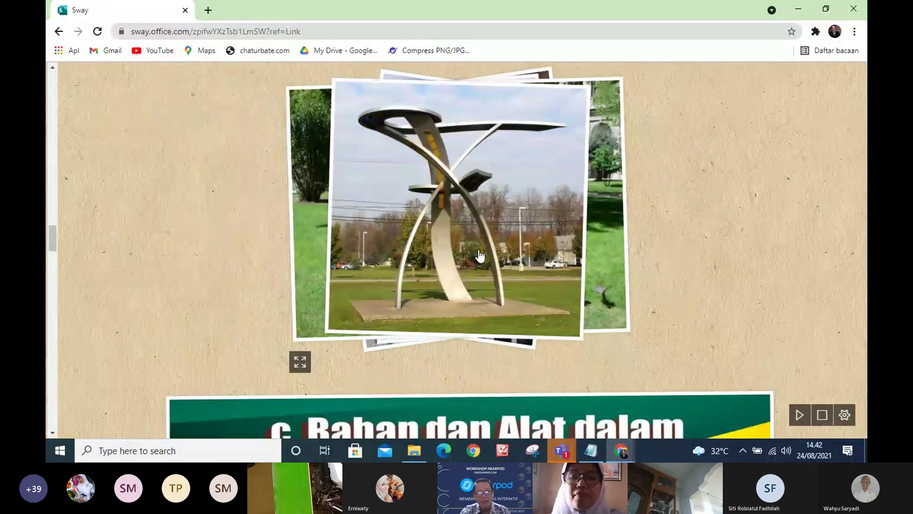
pyautogui.click(480, 255)
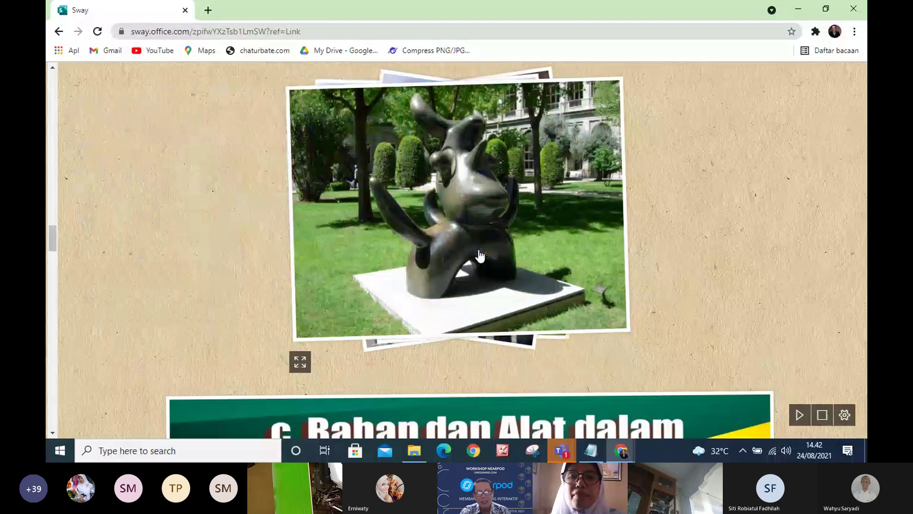
pyautogui.click(480, 255)
pyautogui.click(480, 255)
# - Look through the Bahan dan Alat dalam Berkarya Seni Patung section and flip through its stack of tool photos
pyautogui.scroll(-4, 480, 255)
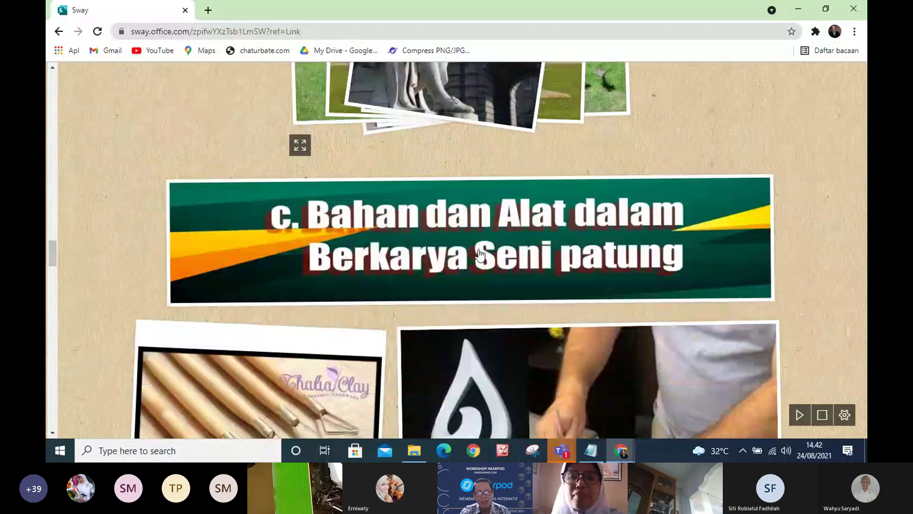
pyautogui.scroll(-9, 480, 255)
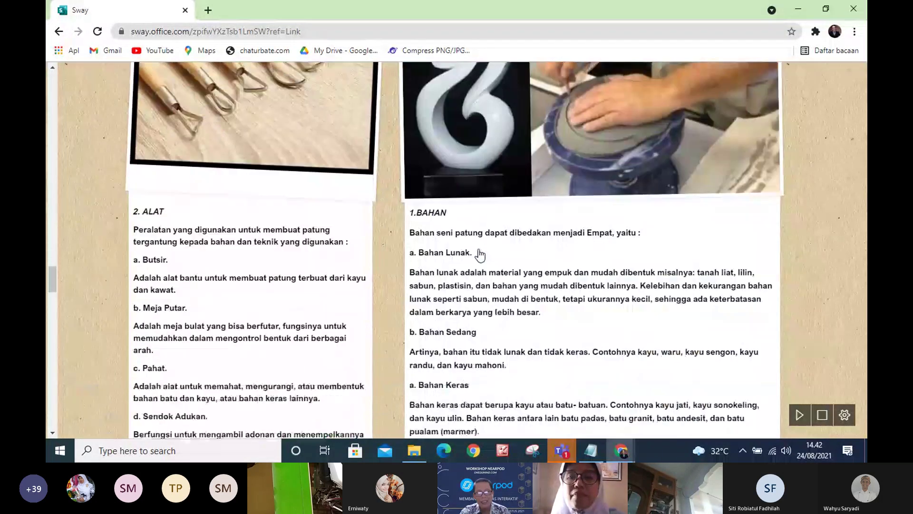
pyautogui.scroll(-10, 481, 255)
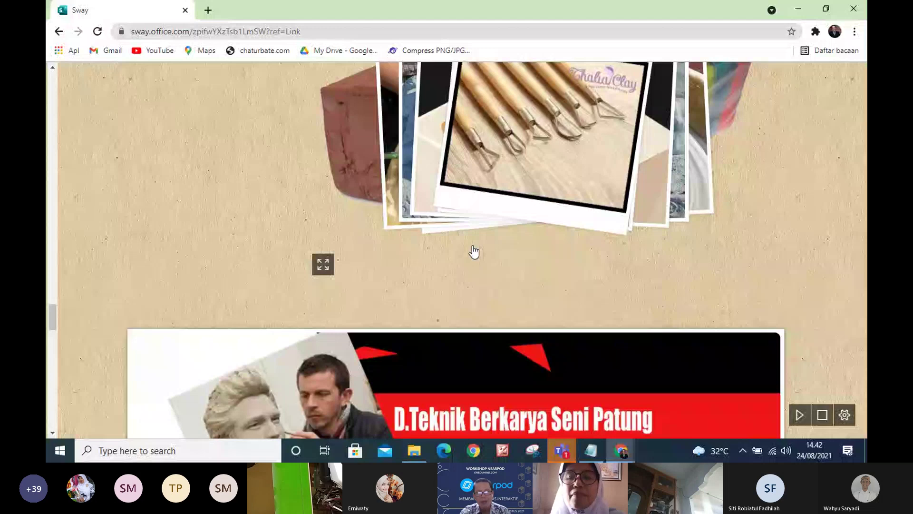
pyautogui.scroll(2, 474, 252)
pyautogui.click(537, 226)
pyautogui.click(538, 227)
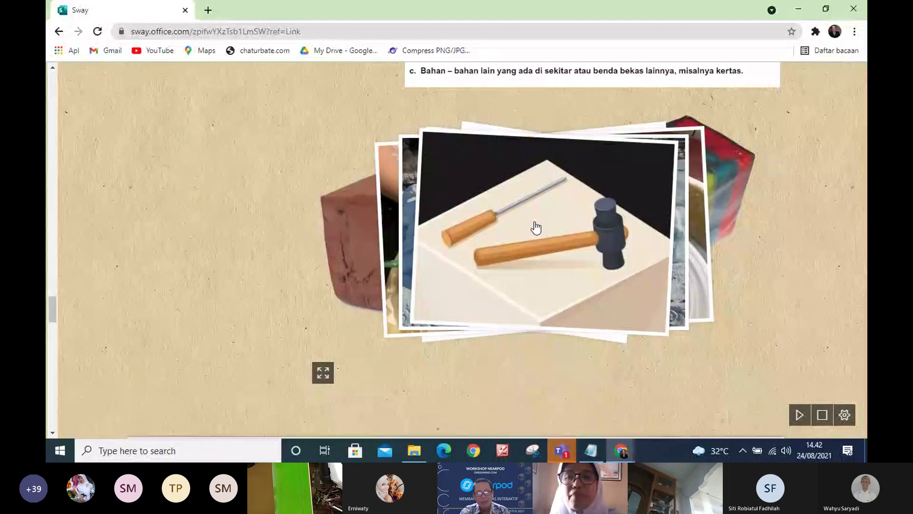
# - Look through the Teknik Berkarya Seni Patung section and the remaining content to the end of the Sway
pyautogui.scroll(-5, 536, 228)
pyautogui.scroll(-12, 536, 228)
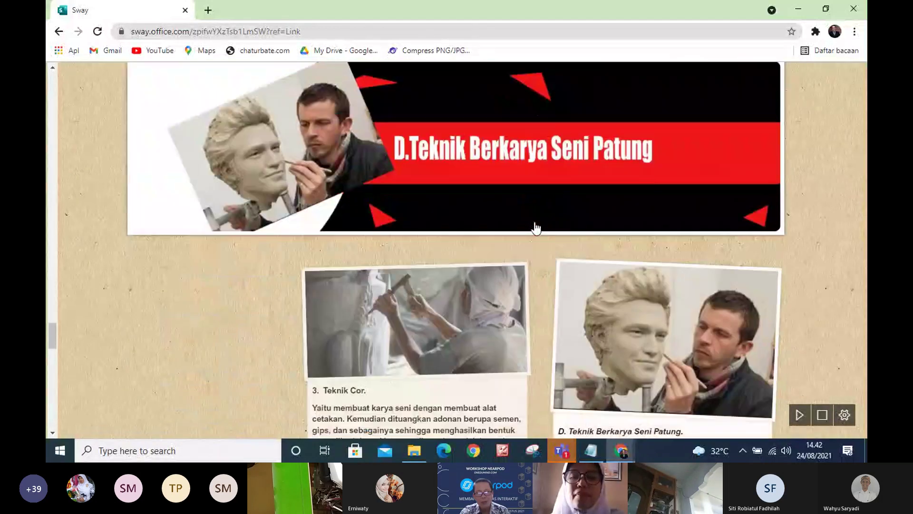
pyautogui.scroll(-10, 536, 228)
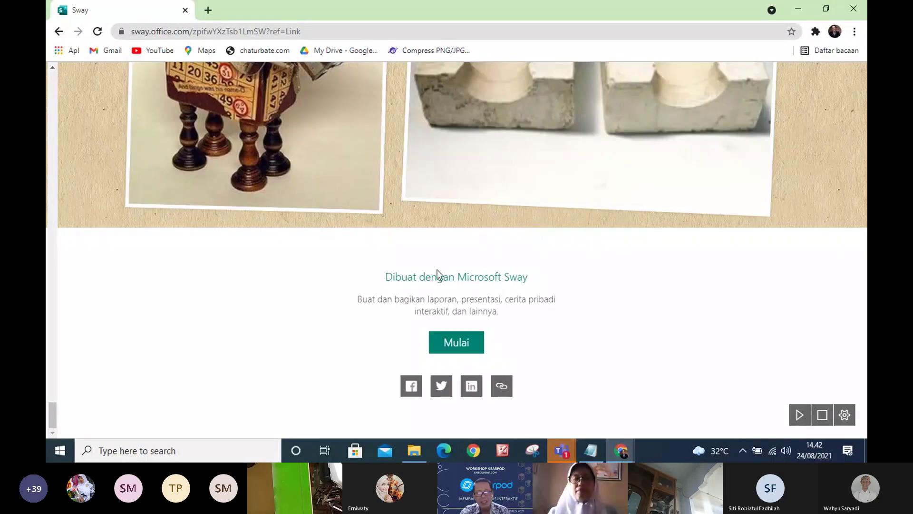
pyautogui.scroll(3, 438, 273)
pyautogui.scroll(-3, 455, 267)
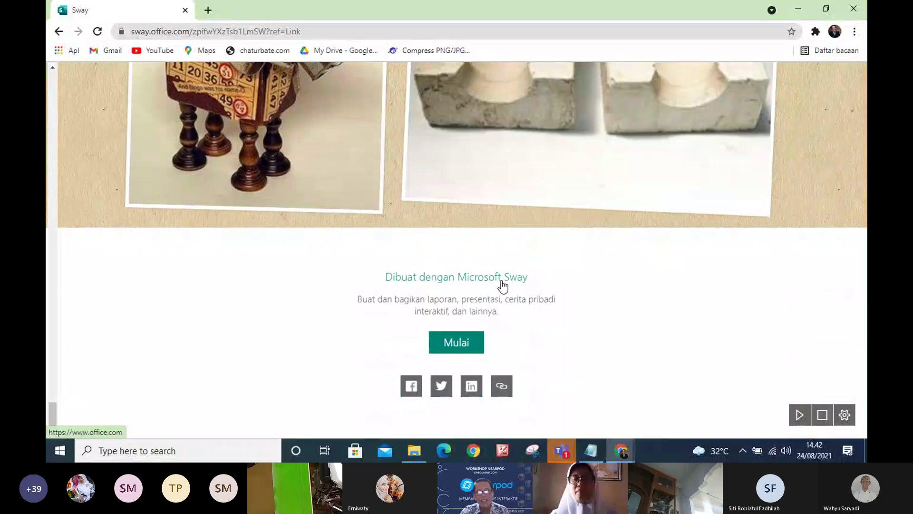
pyautogui.scroll(5, 520, 250)
pyautogui.scroll(5, 571, 274)
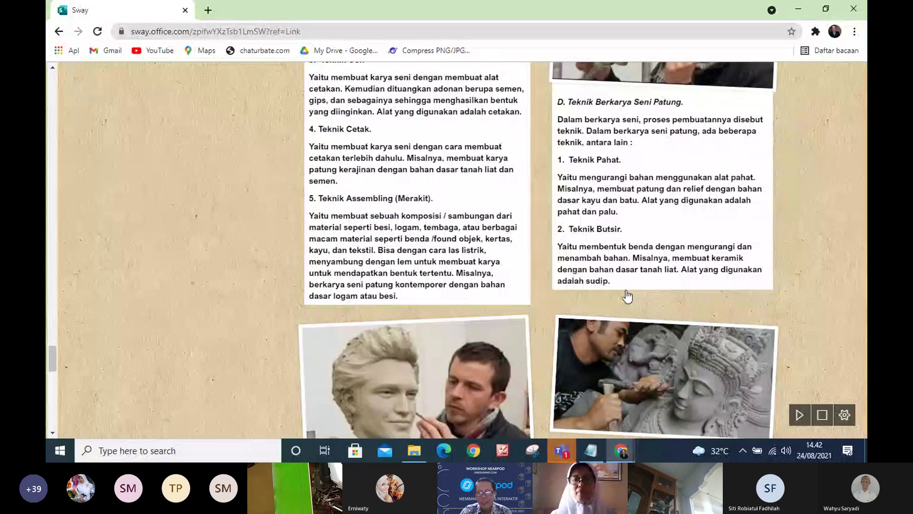
pyautogui.scroll(4, 623, 295)
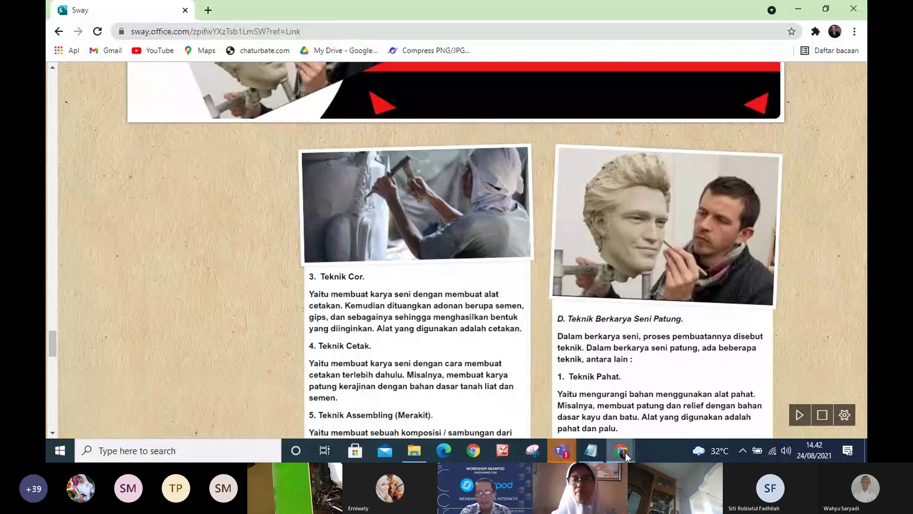
# - Switch back to the Nearpod presentation window and look over the lesson's slides
pyautogui.moveTo(626, 452)
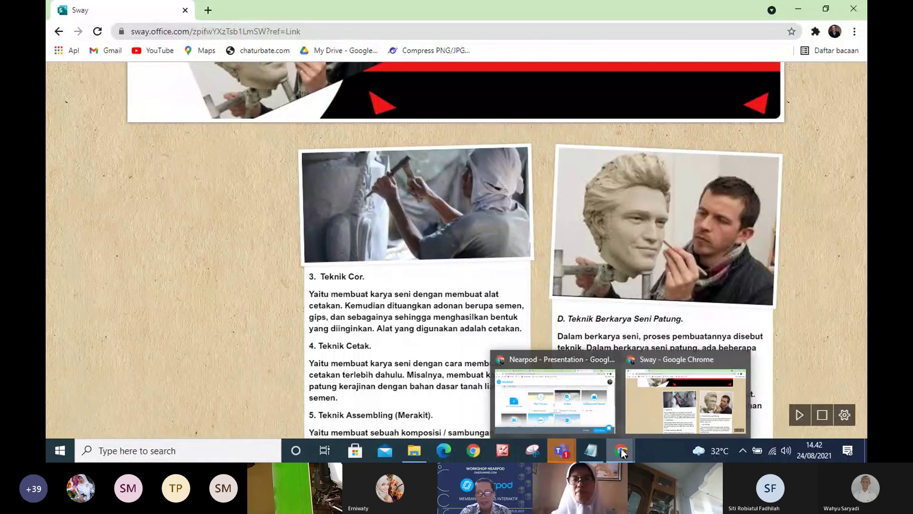
pyautogui.click(583, 411)
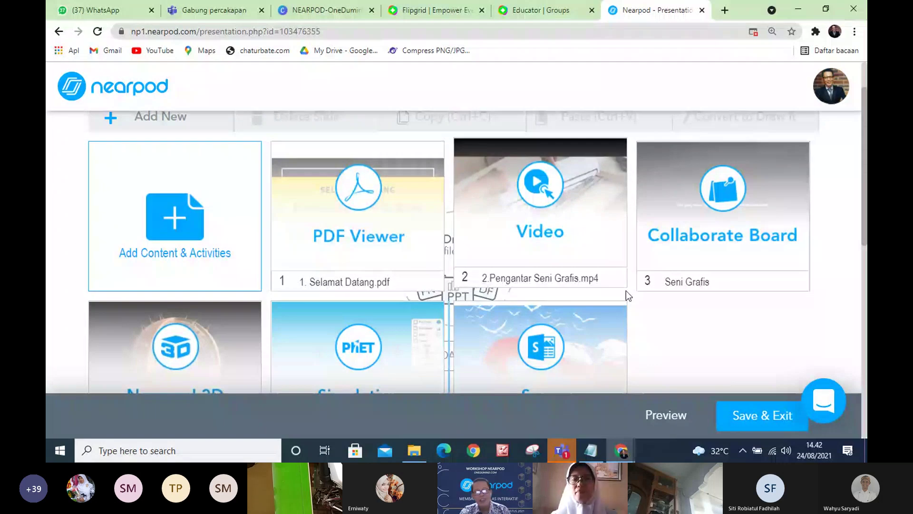
pyautogui.scroll(-3, 626, 291)
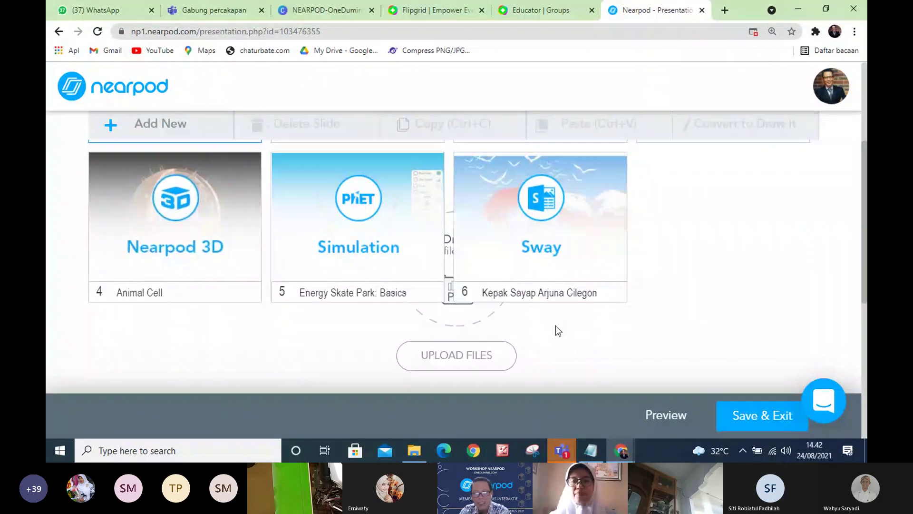
pyautogui.scroll(3, 381, 275)
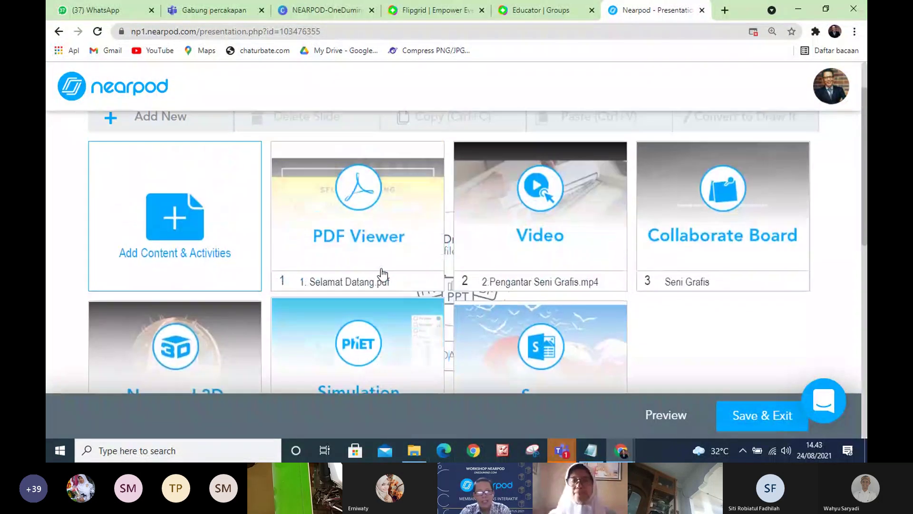
# - Look over the lesson's slides and check the image upload options of the Slideshow content type without adding anything
pyautogui.scroll(-2, 381, 272)
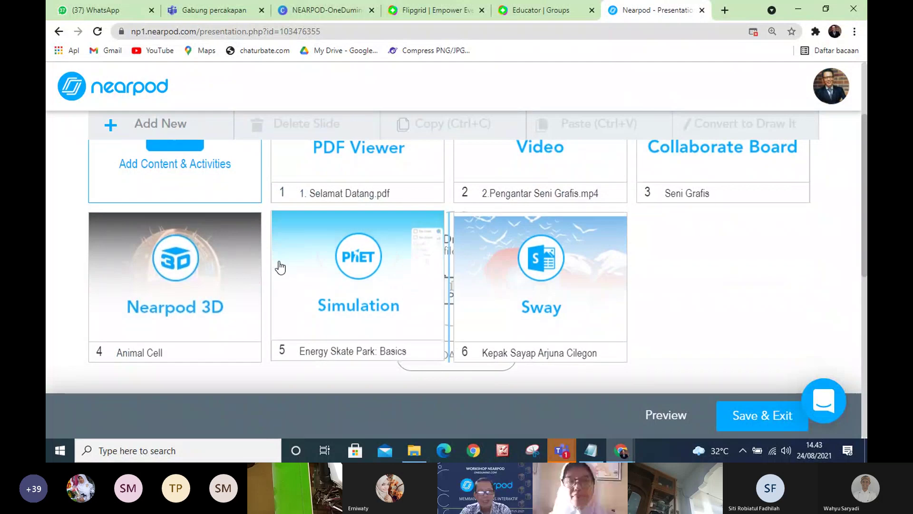
pyautogui.scroll(2, 240, 216)
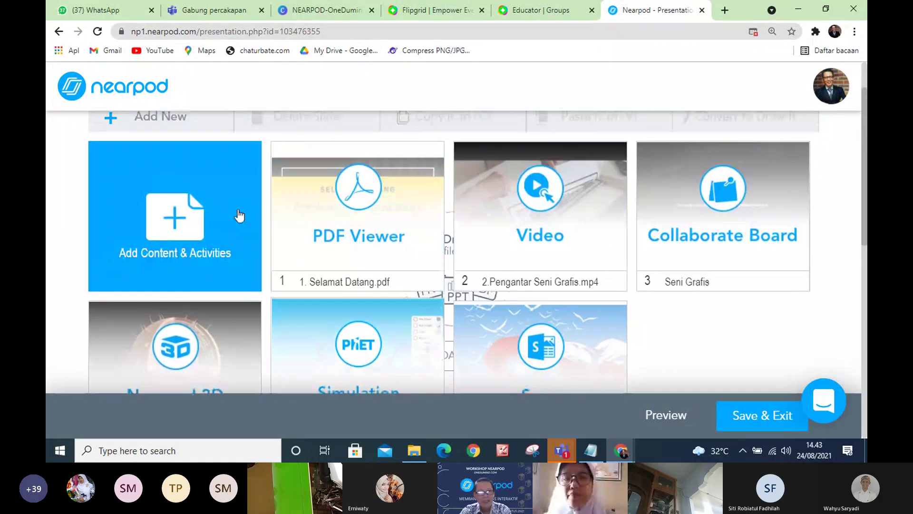
pyautogui.click(177, 223)
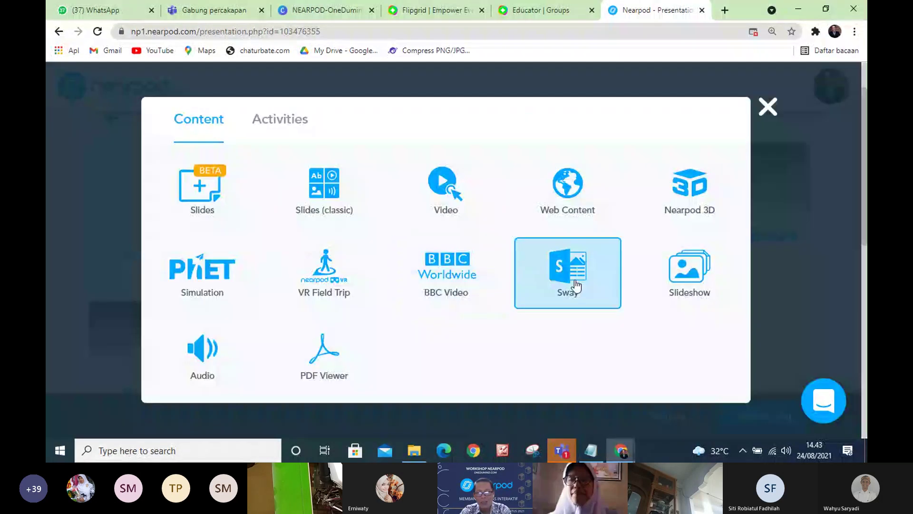
pyautogui.click(692, 284)
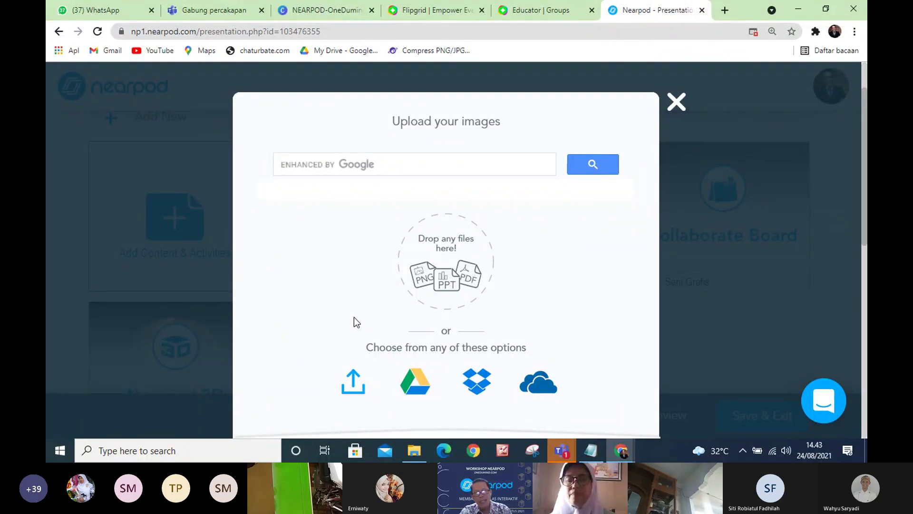
pyautogui.click(684, 104)
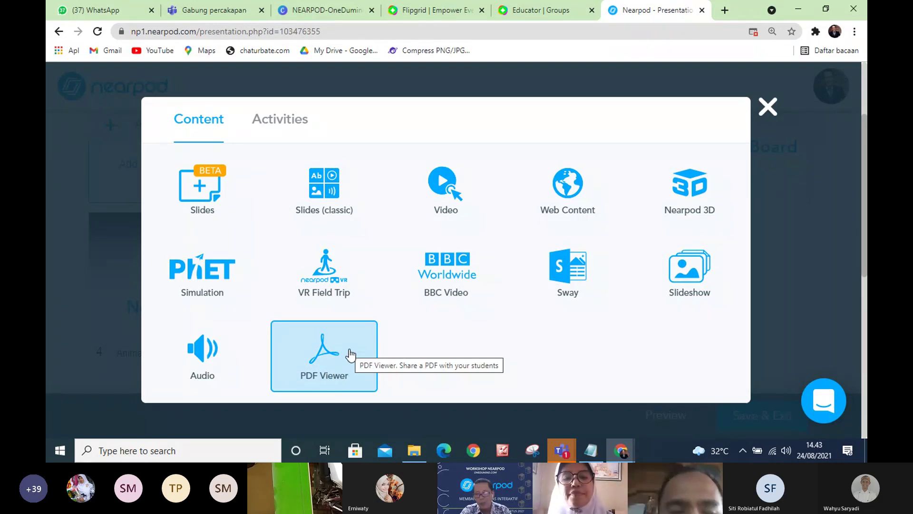
# - Add a PDF Viewer slide to the lesson by uploading the file Materi KD 3.3 SENI GRAFIS-dikonversi from the computer
pyautogui.click(326, 360)
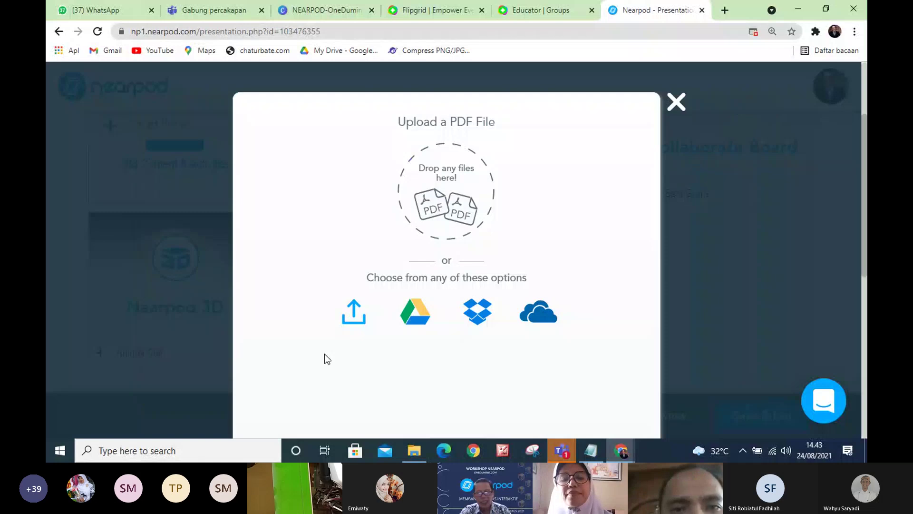
pyautogui.click(356, 312)
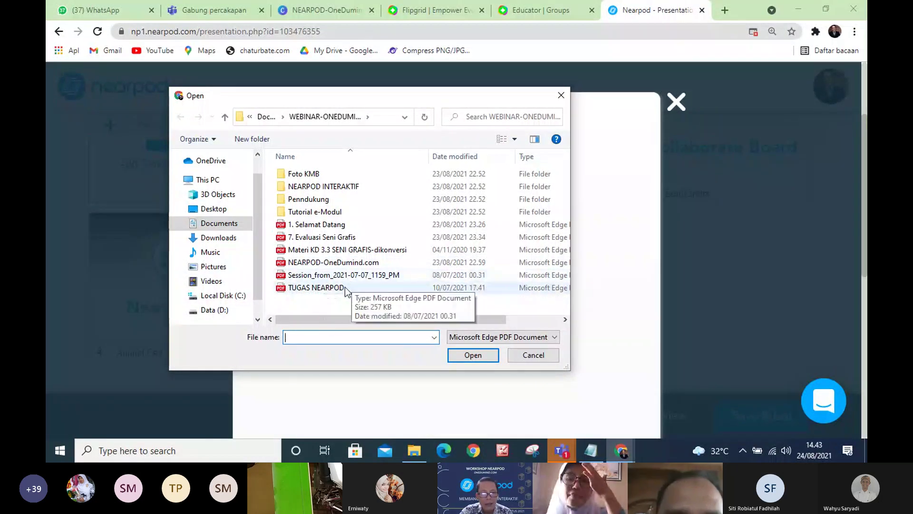
pyautogui.click(327, 268)
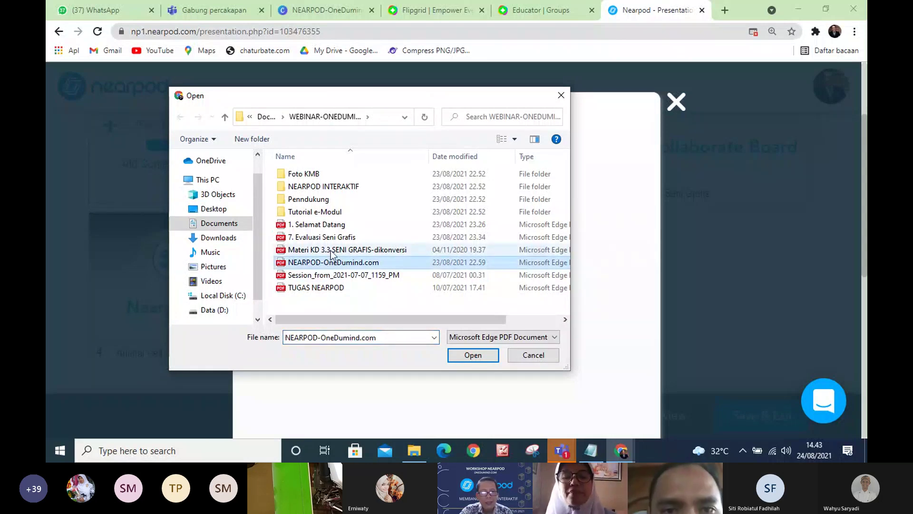
pyautogui.click(330, 250)
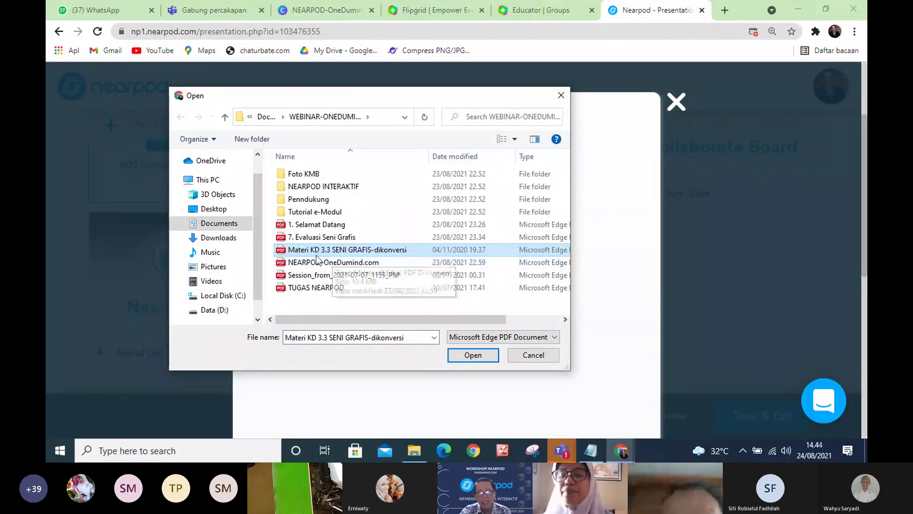
pyautogui.click(475, 355)
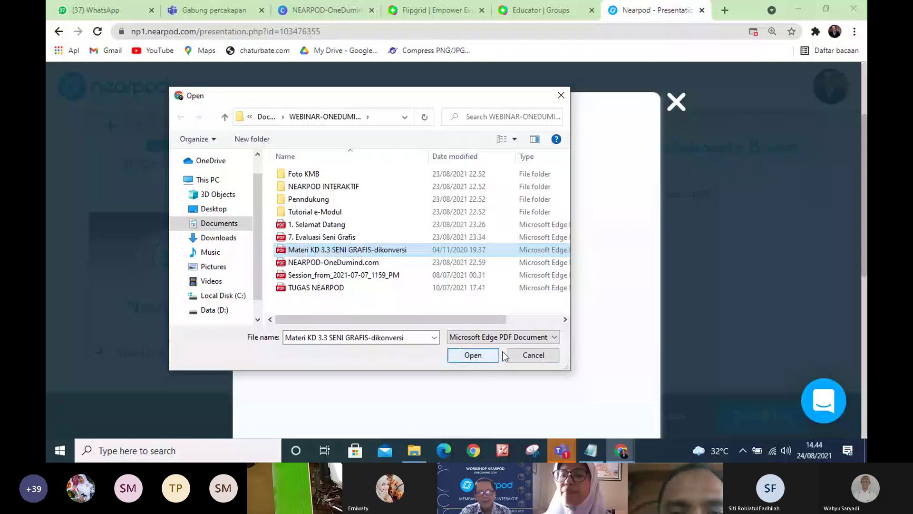
pyautogui.click(478, 355)
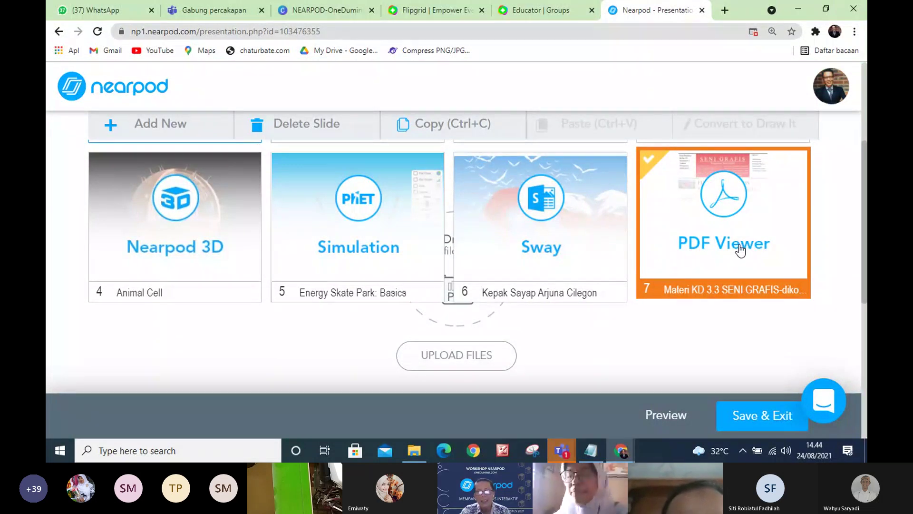
# - Open the preview of the Materi KD 3.3 SENI GRAFIS-dikonversi slide and enlarge the page to 300%
pyautogui.doubleClick(741, 248)
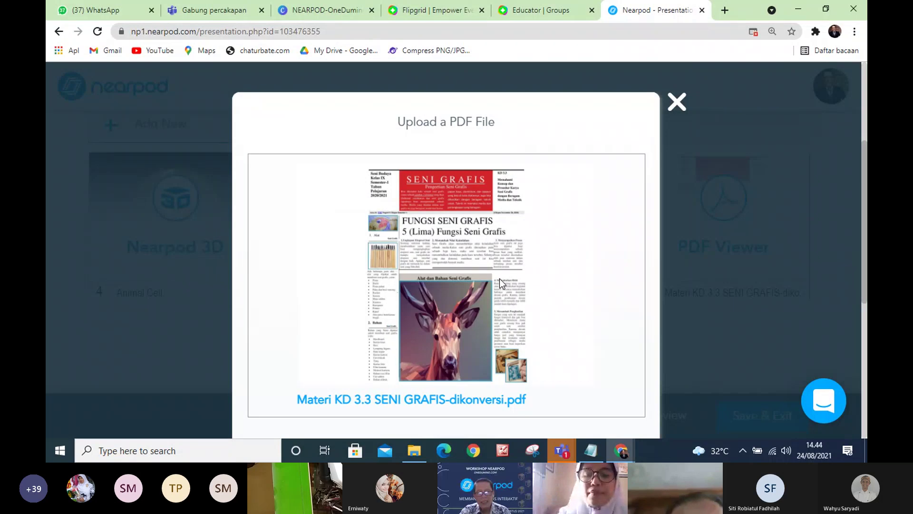
pyautogui.hotkey('ctrl', '+')
pyautogui.hotkey('ctrl', '+')
pyautogui.hotkey('ctrl', '+')
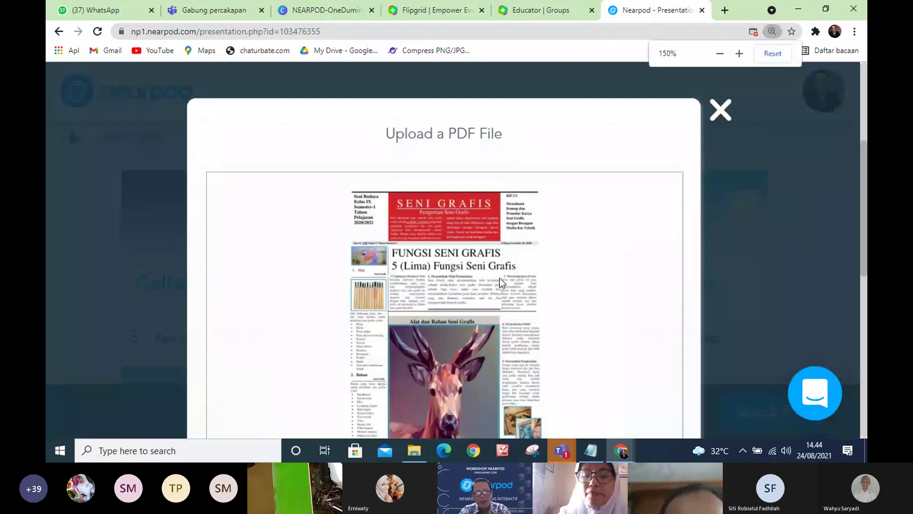
pyautogui.hotkey('ctrl', '+')
pyautogui.hotkey('ctrl', '+')
pyautogui.hotkey('ctrl', '+')
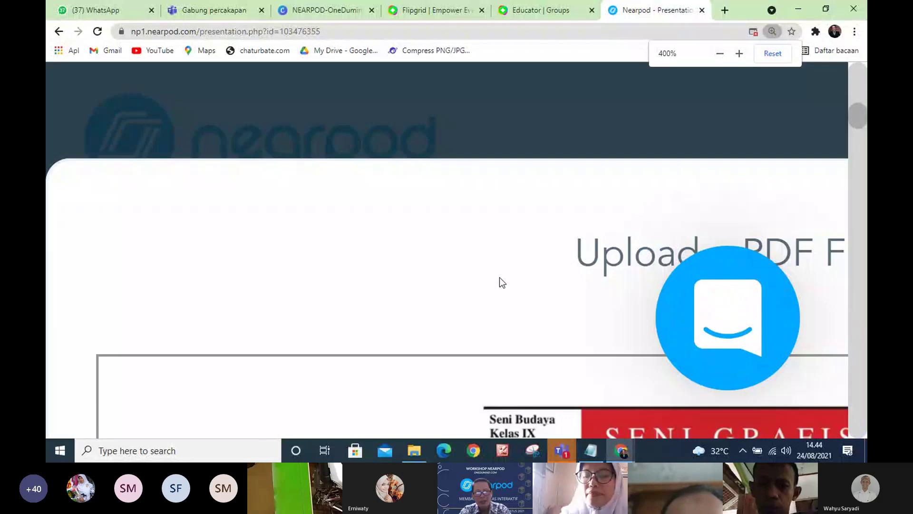
pyautogui.tripleClick(495, 278)
pyautogui.hotkey('ctrl', '-')
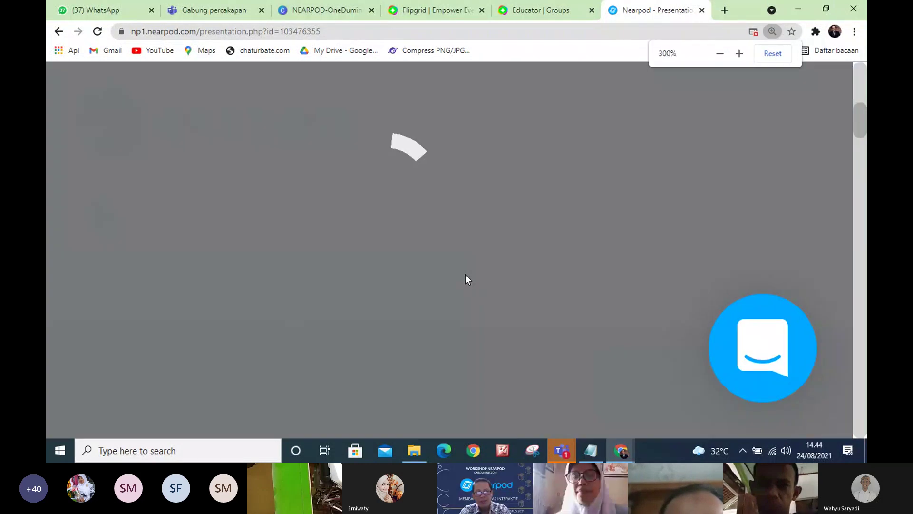
# - Read through the PDF page, covering the definition, the five functions and the tools and materials of Seni Grafis
pyautogui.scroll(-5, 466, 278)
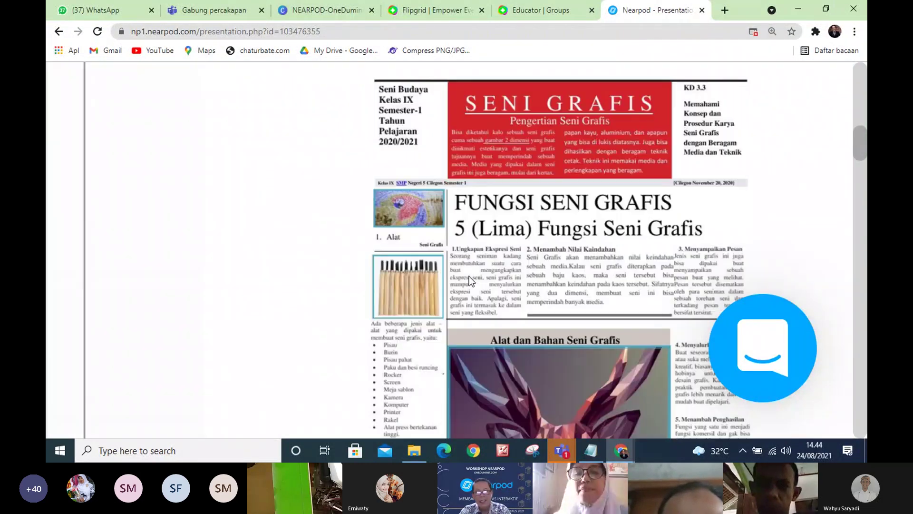
pyautogui.scroll(-5, 616, 263)
pyautogui.scroll(5, 614, 261)
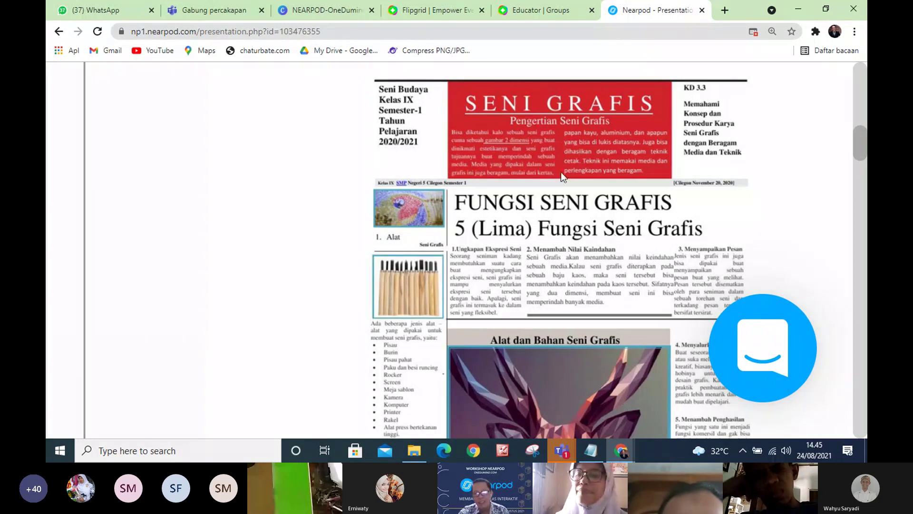
pyautogui.scroll(-10, 567, 167)
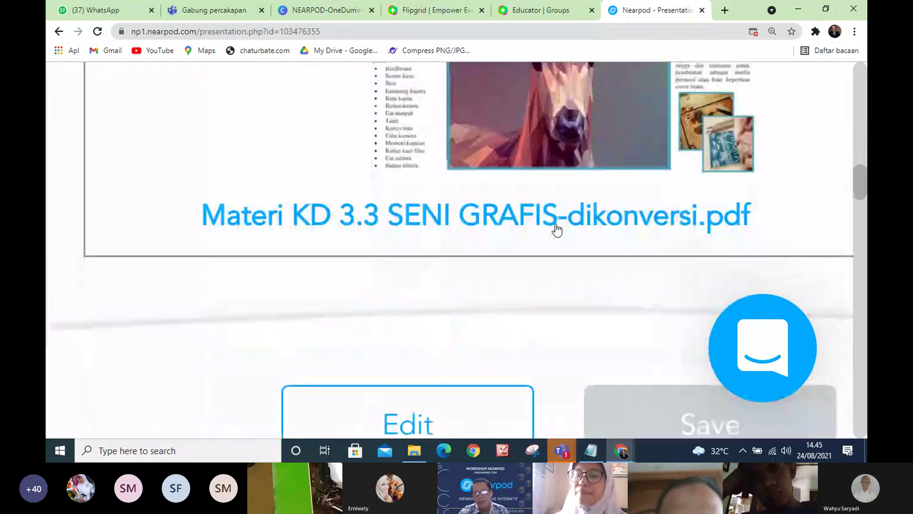
pyautogui.scroll(3, 557, 229)
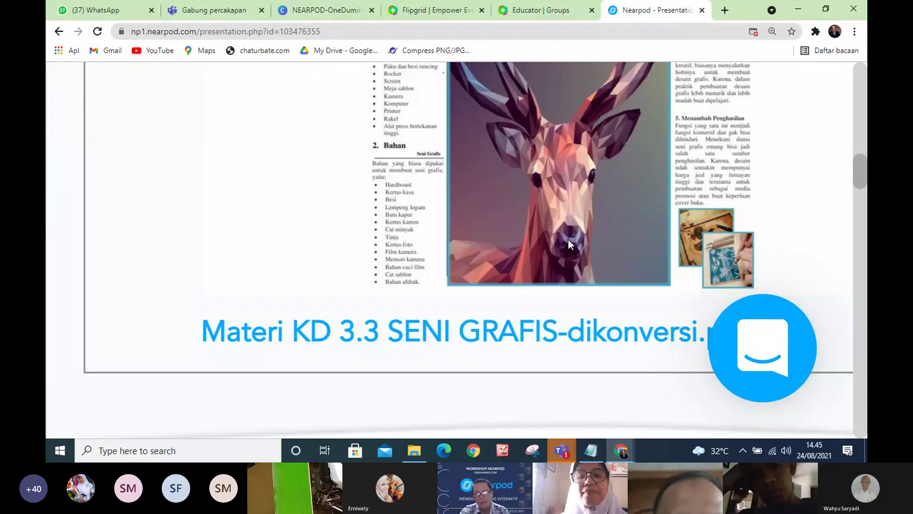
pyautogui.scroll(1, 568, 238)
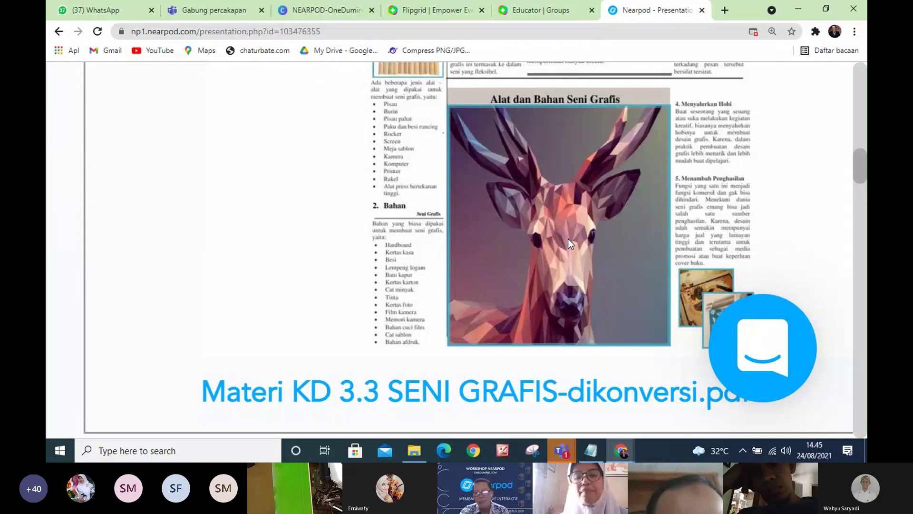
pyautogui.scroll(3, 568, 238)
pyautogui.scroll(1, 563, 198)
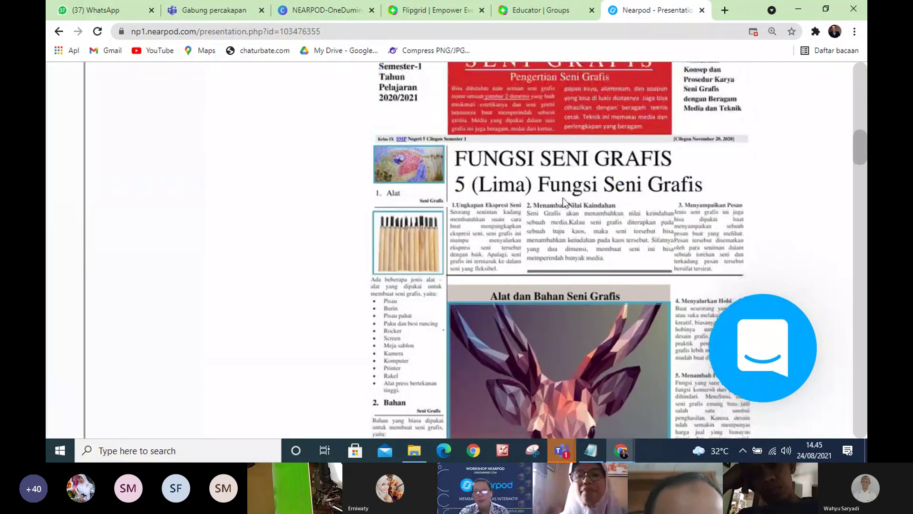
pyautogui.scroll(4, 563, 198)
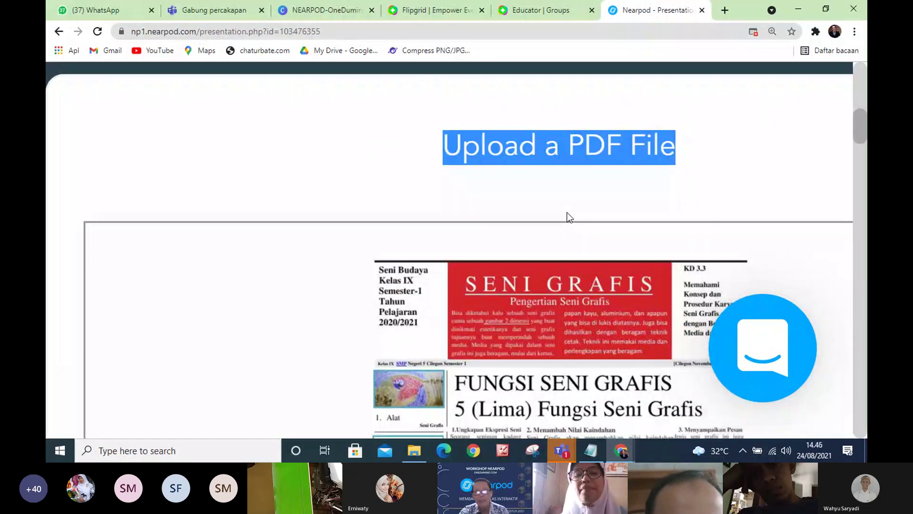
# - Reduce the page zoom, close the PDF preview and review the lesson's slides, including the added PDF
pyautogui.hotkey('ctrl', '-')
pyautogui.hotkey('ctrl', '-')
pyautogui.hotkey('ctrl', '-')
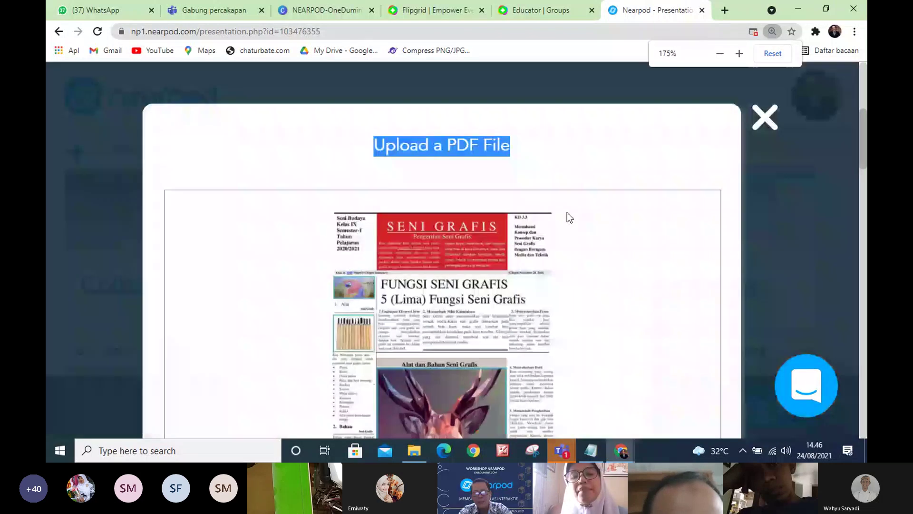
pyautogui.click(763, 119)
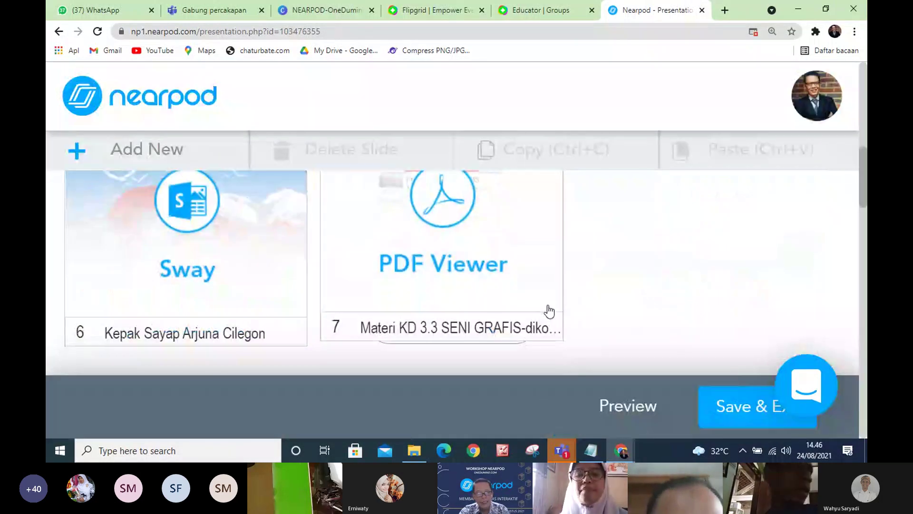
pyautogui.hotkey('ctrl', '-')
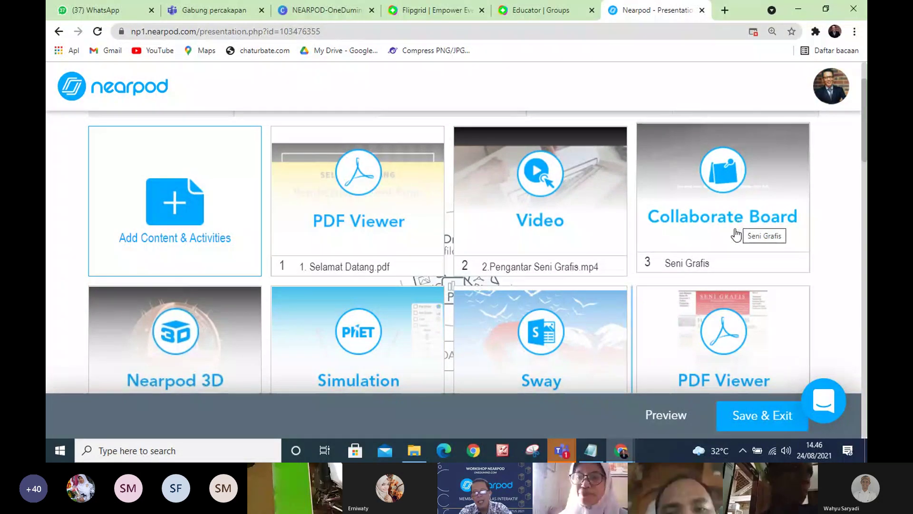
pyautogui.scroll(-2, 736, 234)
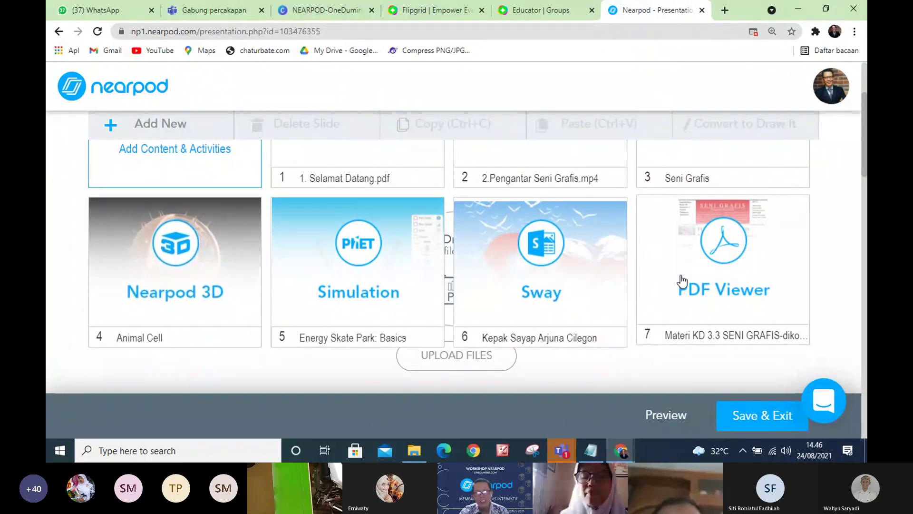
pyautogui.scroll(2, 706, 296)
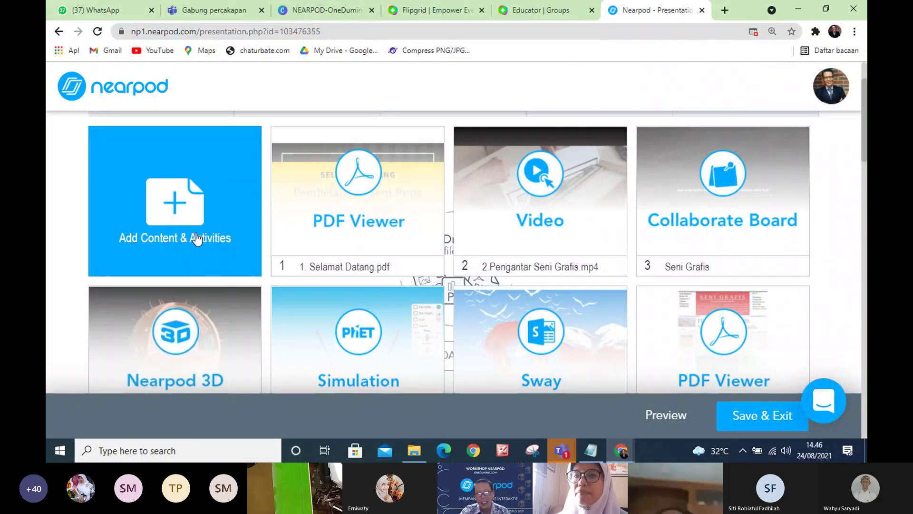
# - Create an Open-Ended Question activity and enter the question "Seni grafis tergolong pada seni apa?"
pyautogui.click(181, 218)
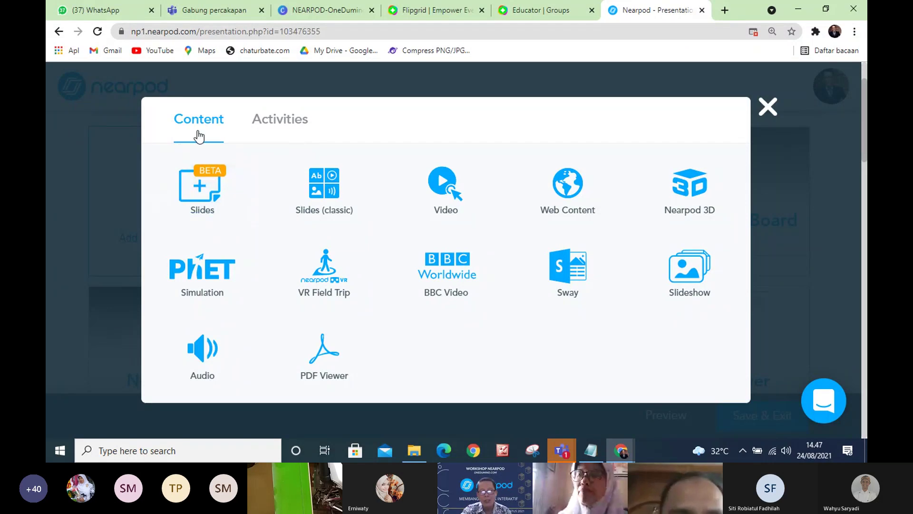
pyautogui.click(302, 122)
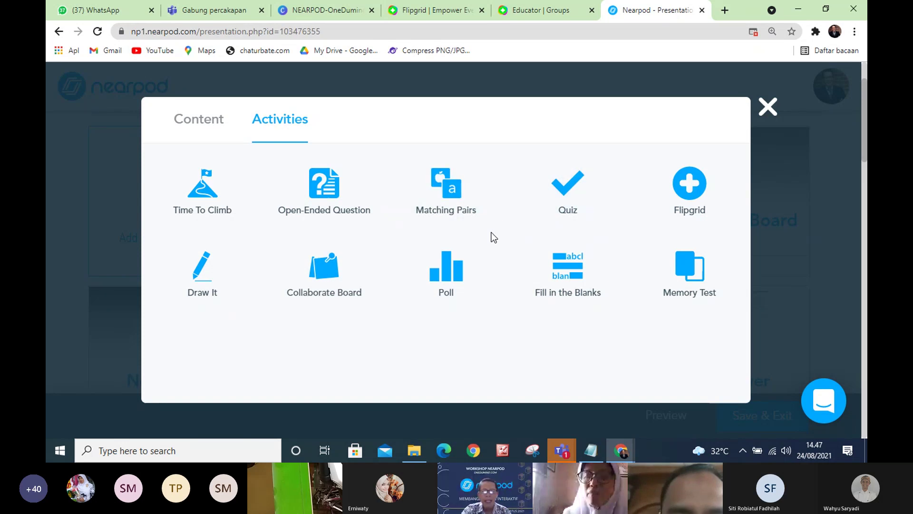
pyautogui.click(333, 197)
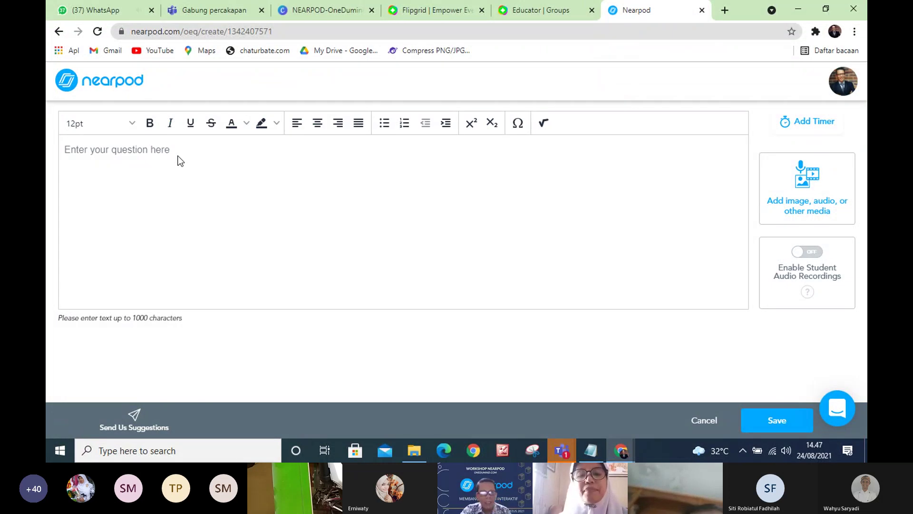
pyautogui.click(135, 161)
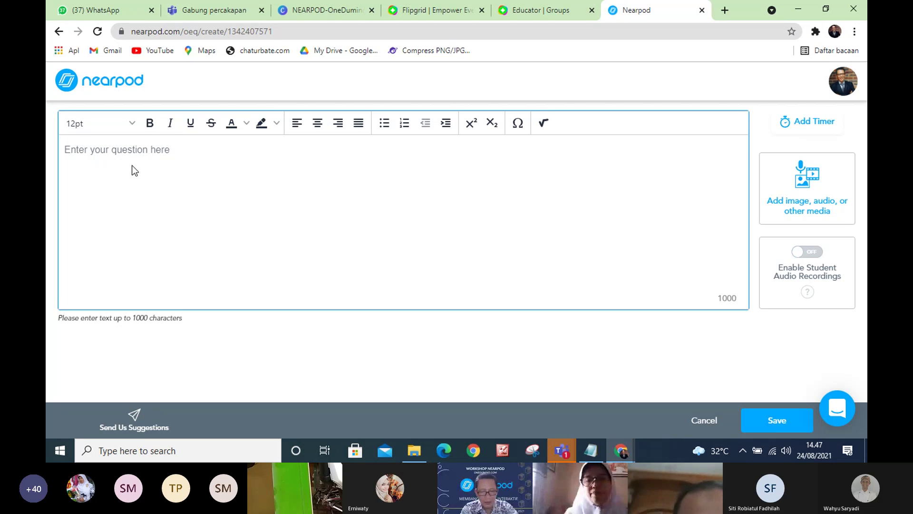
pyautogui.write('Se')
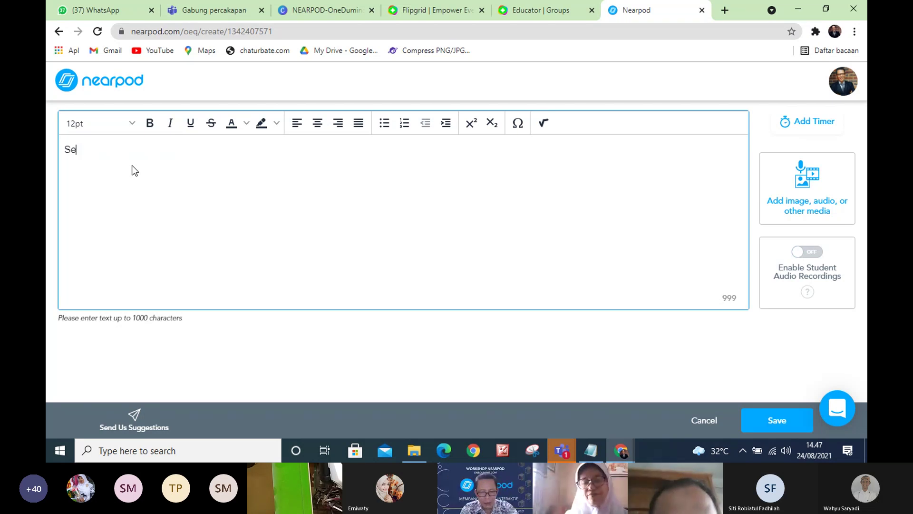
pyautogui.write('ni grafis tergolong')
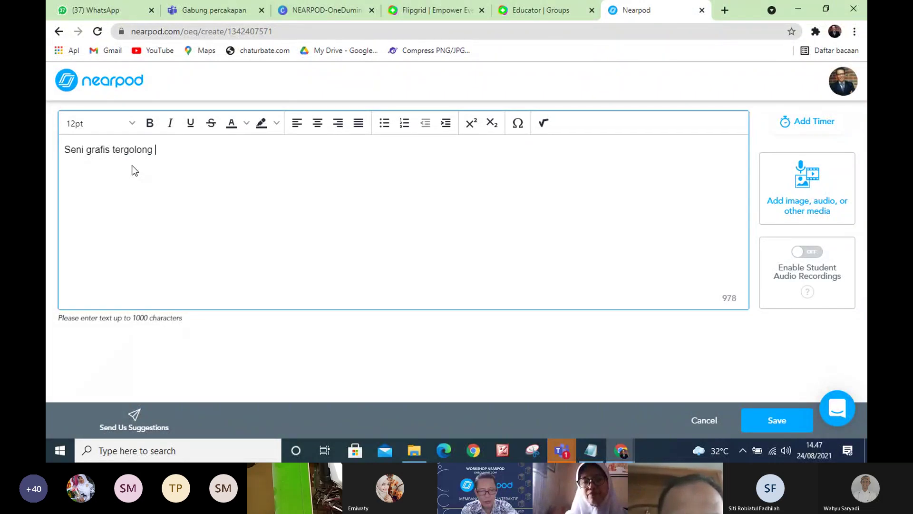
pyautogui.write(' pada s')
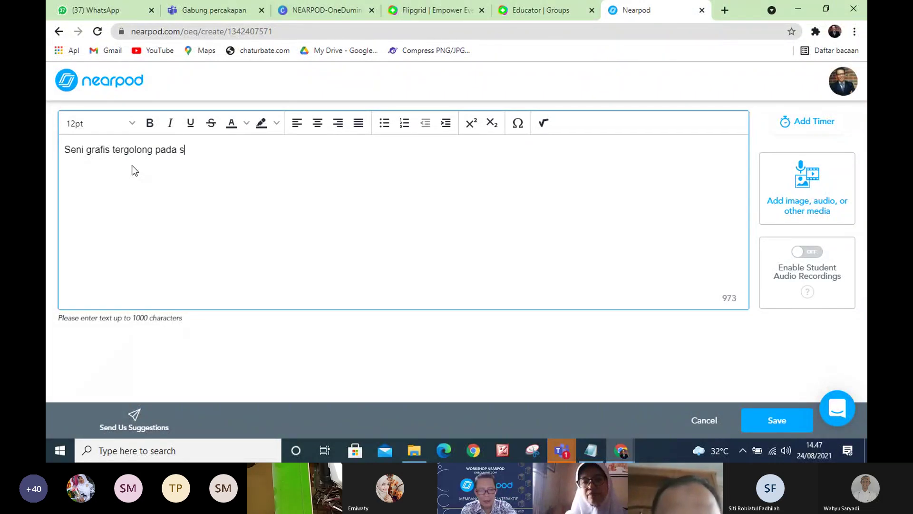
pyautogui.write('eni apa?')
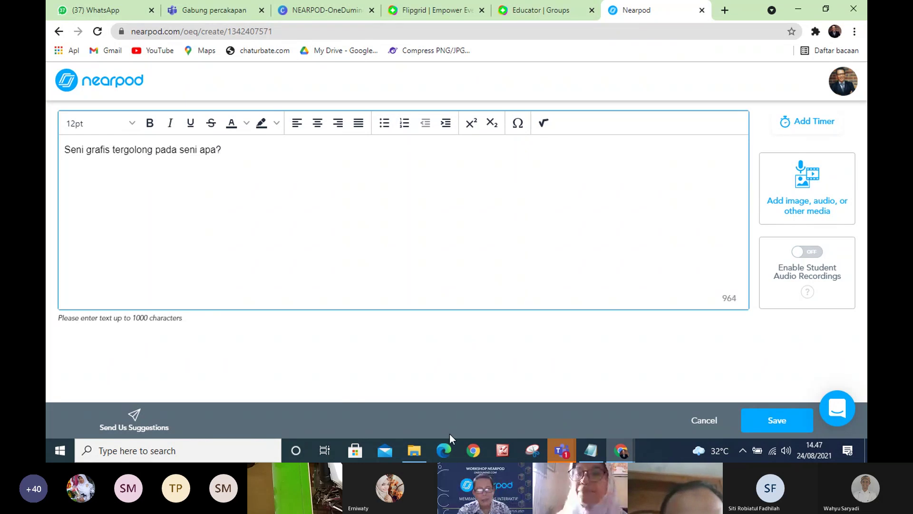
# - Open the "7. Evaluasi Seni Grafis" PDF from the WEBINAR-ONEDUMIND.COM-NEARPOD folder and return to the Nearpod question editor in Chrome
pyautogui.click(409, 451)
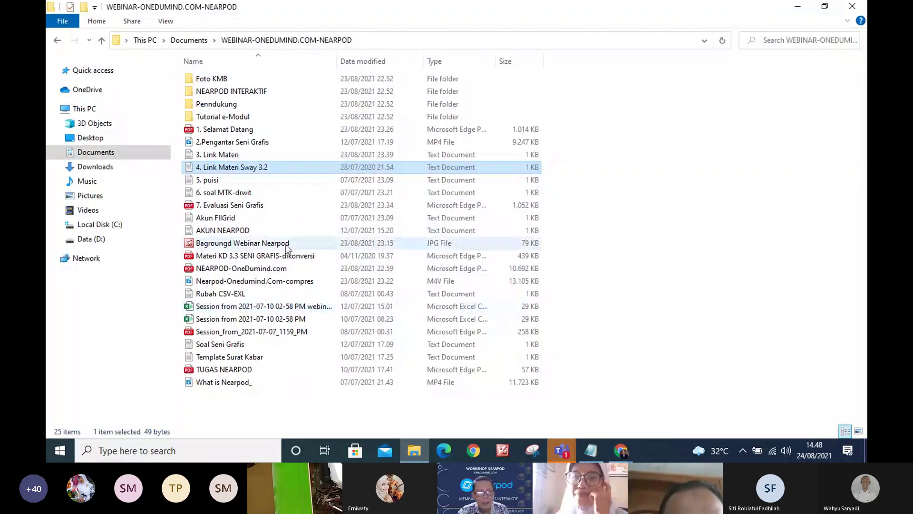
pyautogui.click(263, 206)
pyautogui.doubleClick(262, 205)
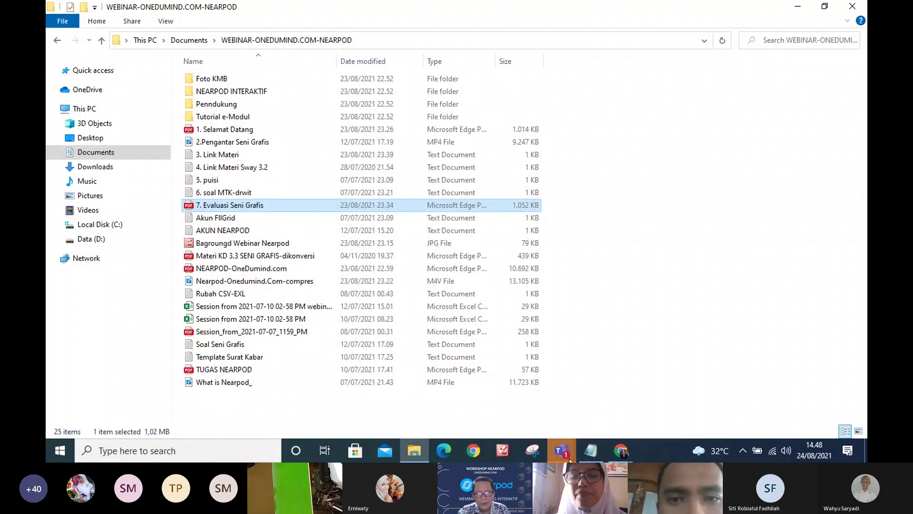
pyautogui.moveTo(570, 460)
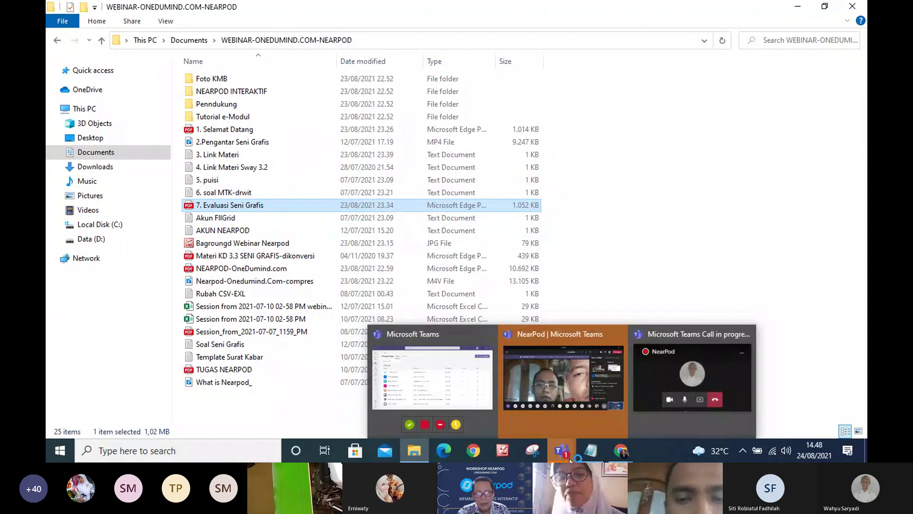
pyautogui.click(610, 410)
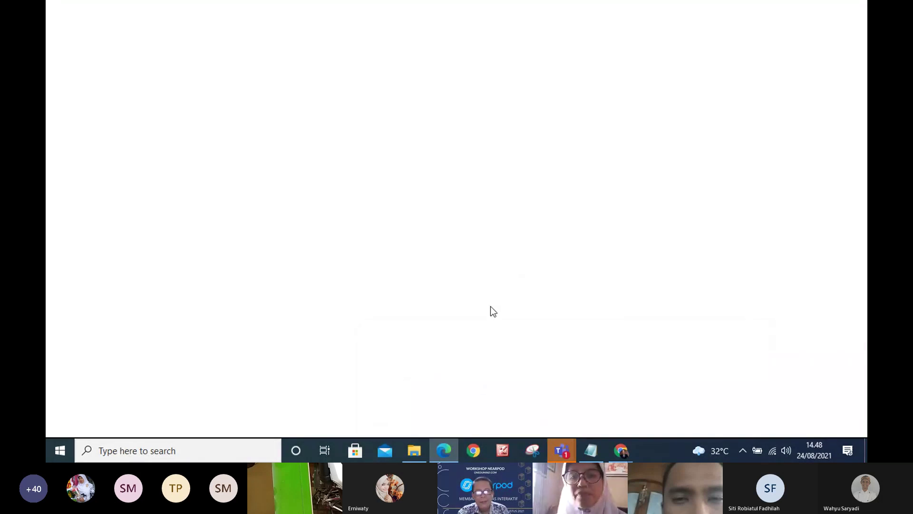
pyautogui.moveTo(561, 451)
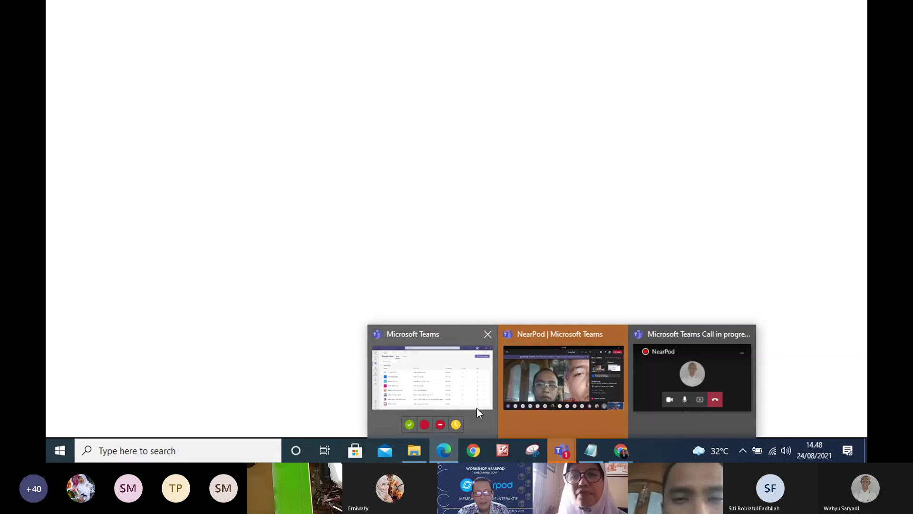
pyautogui.click(476, 407)
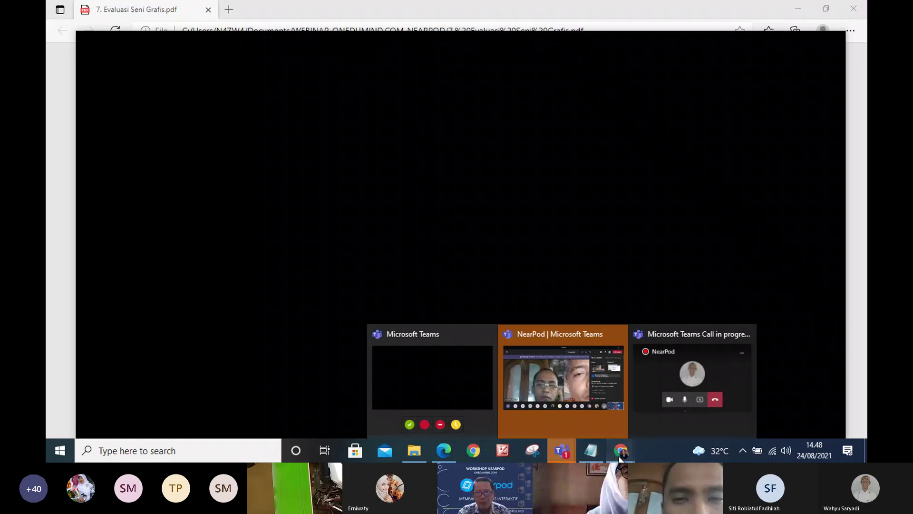
pyautogui.moveTo(621, 457)
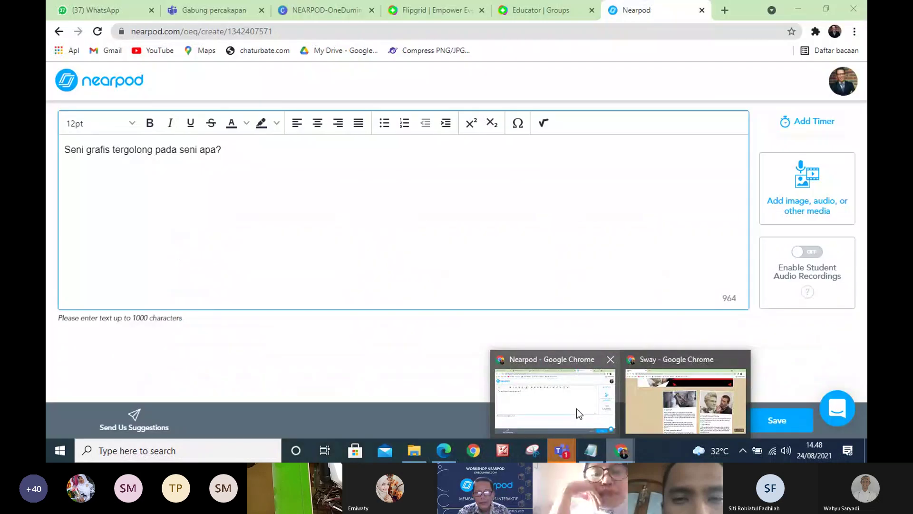
pyautogui.click(576, 409)
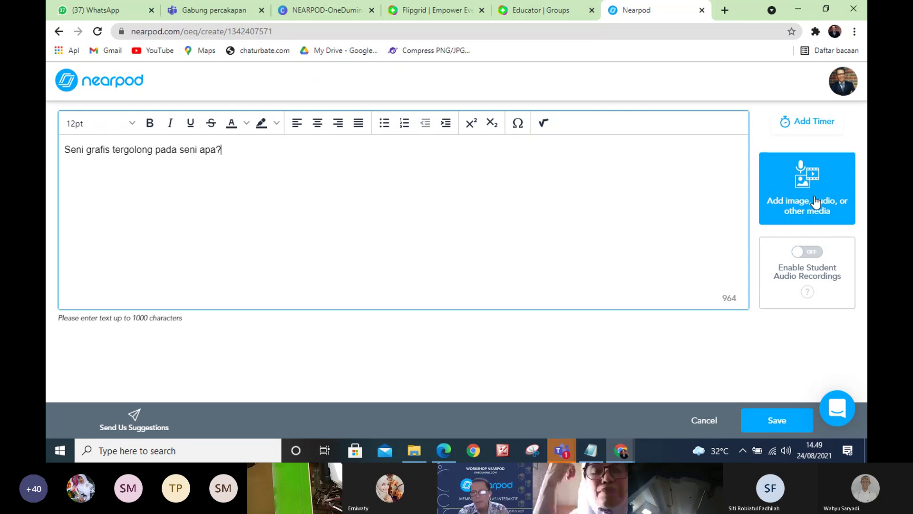
# - Enable student audio recordings for the open-ended question without adding a timer, and save the activity
pyautogui.click(806, 123)
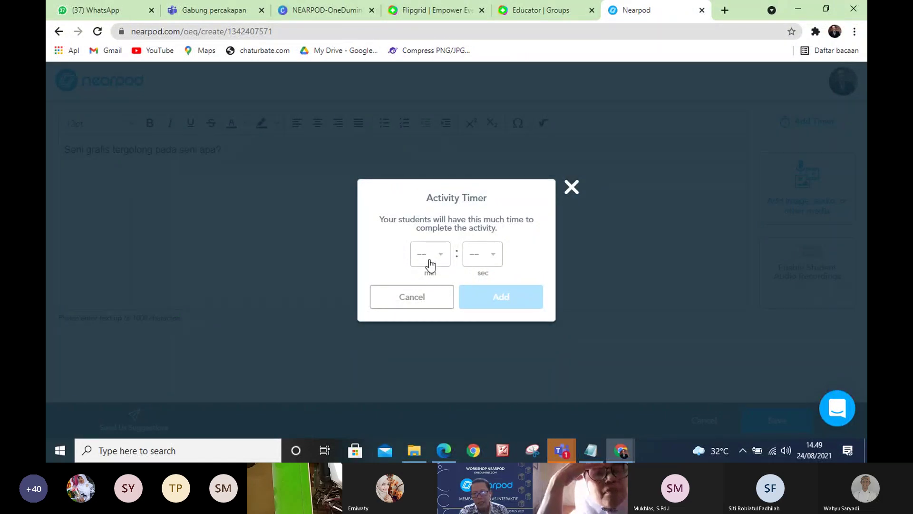
pyautogui.click(571, 187)
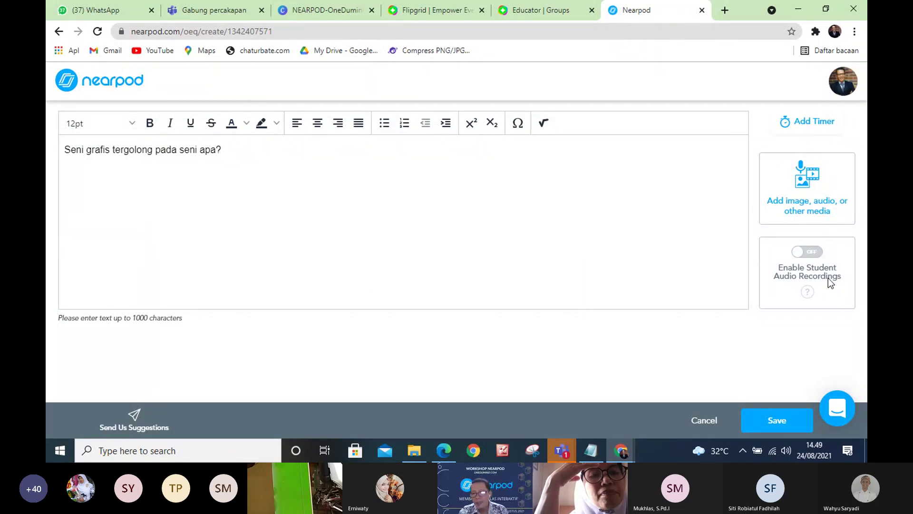
pyautogui.click(809, 252)
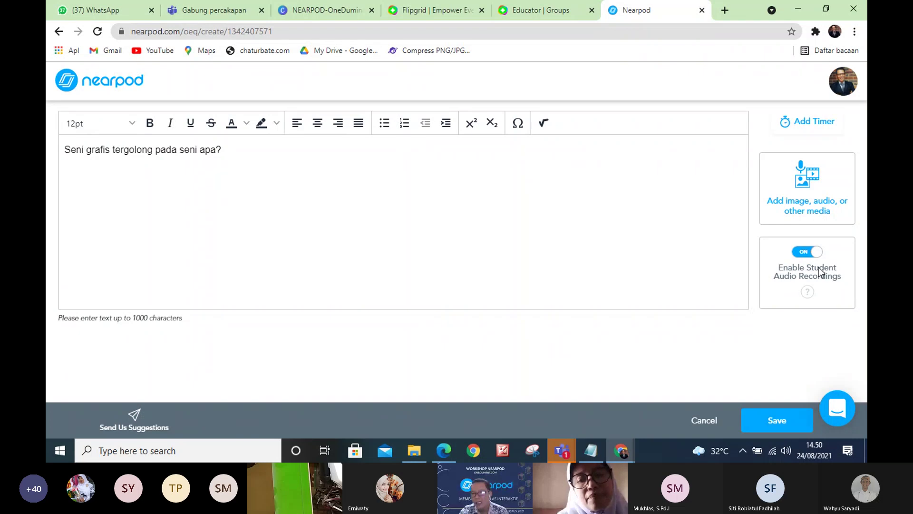
pyautogui.click(805, 255)
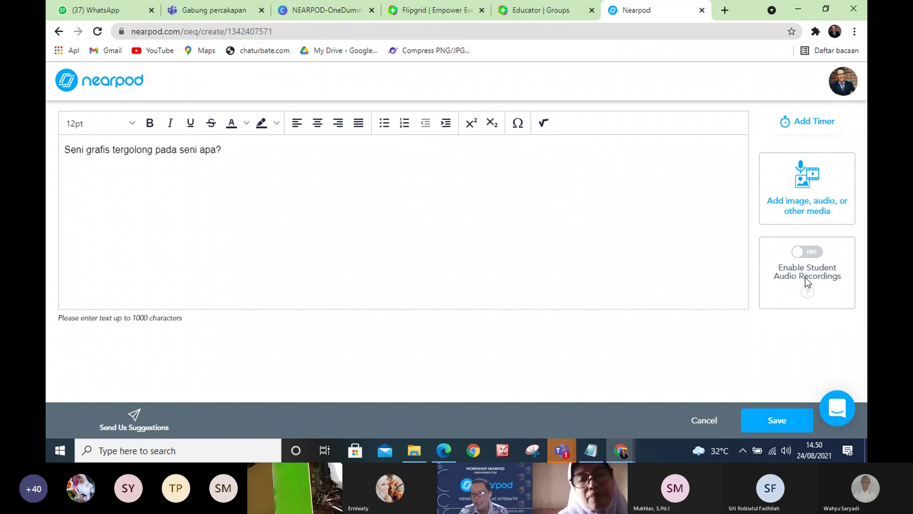
pyautogui.click(807, 252)
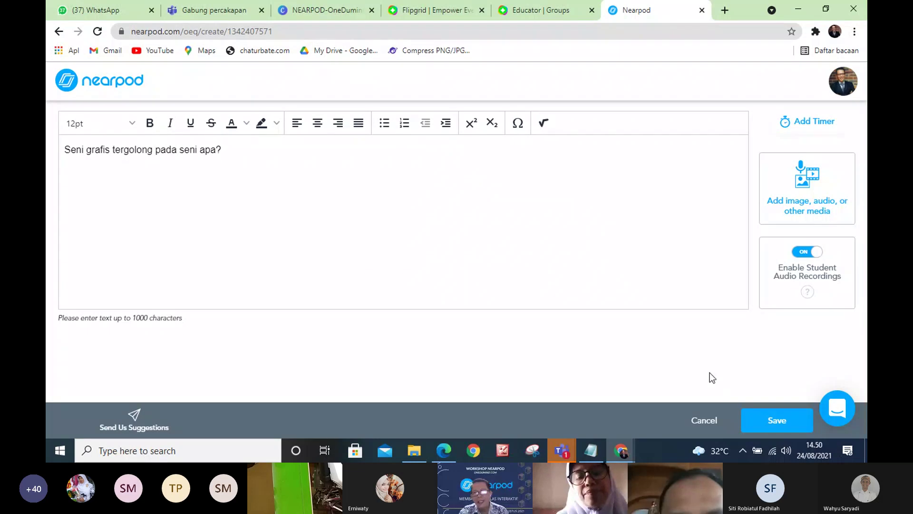
pyautogui.click(776, 427)
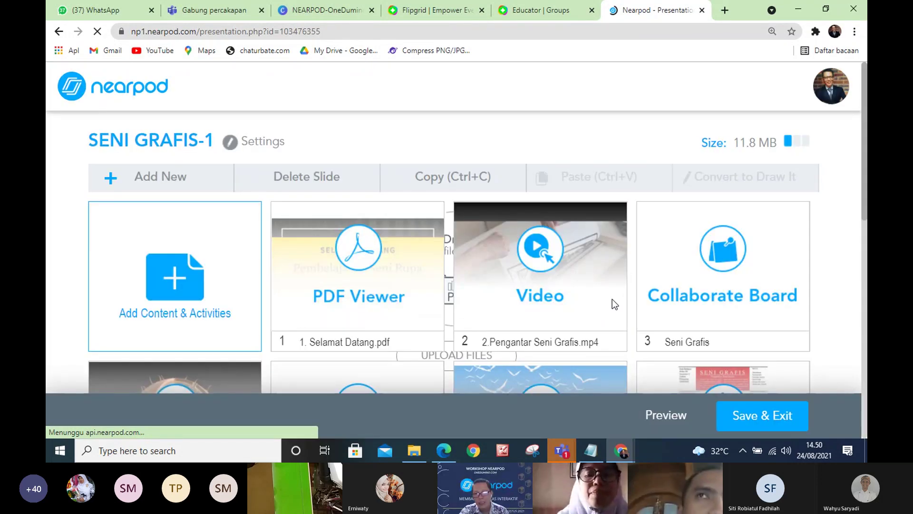
# - Start a new Fill in the Blanks activity in the SENI GRAFIS-1 lesson and look over its text styles
pyautogui.scroll(-5, 642, 299)
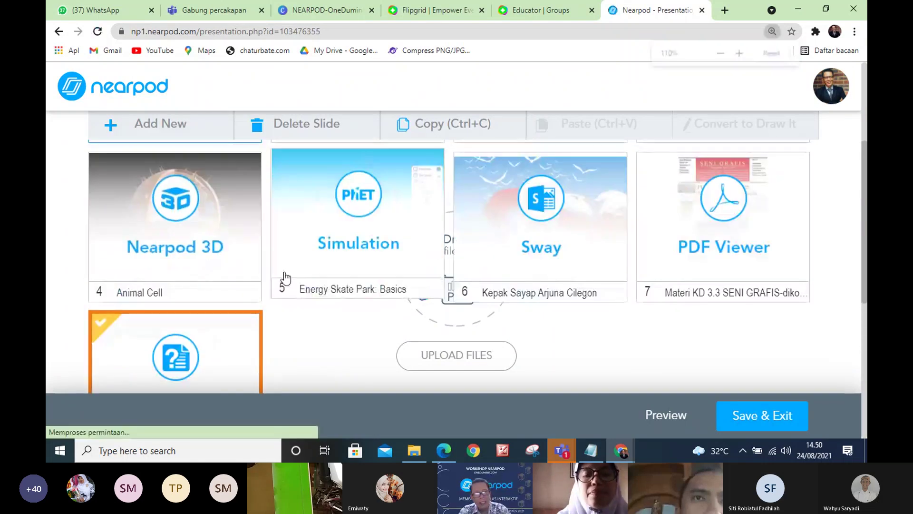
pyautogui.hotkey('ctrl', '-')
pyautogui.scroll(5, 285, 276)
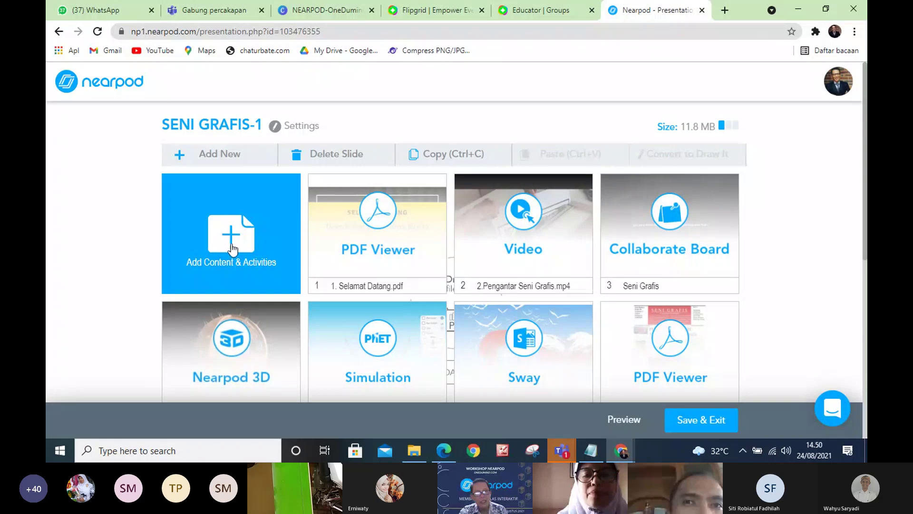
pyautogui.click(229, 241)
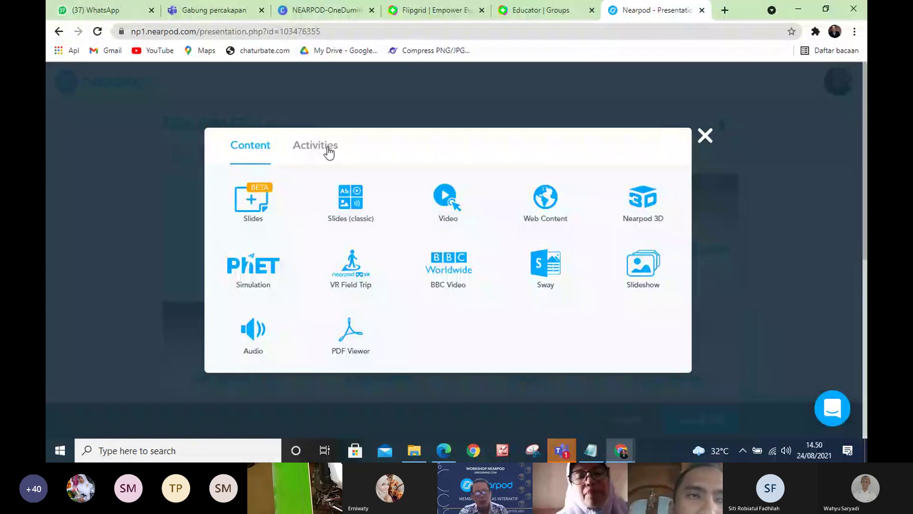
pyautogui.click(328, 147)
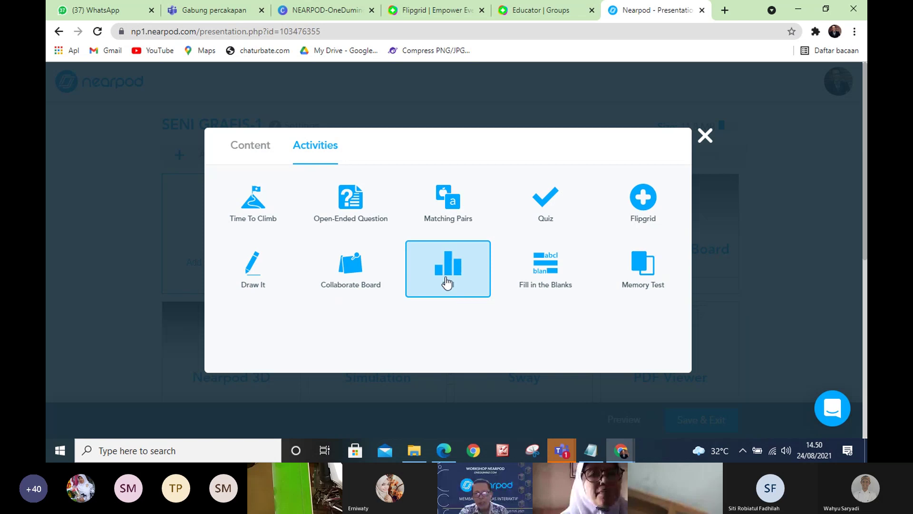
pyautogui.click(554, 271)
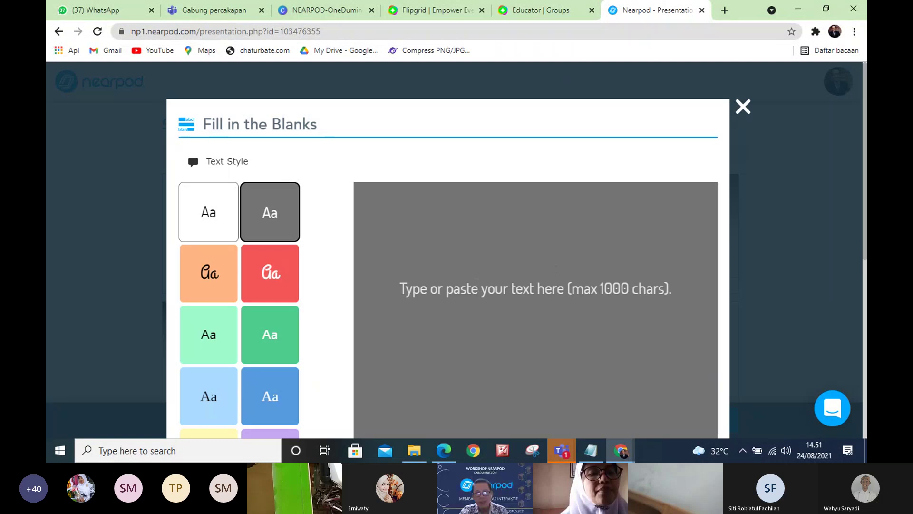
pyautogui.scroll(-1, 386, 285)
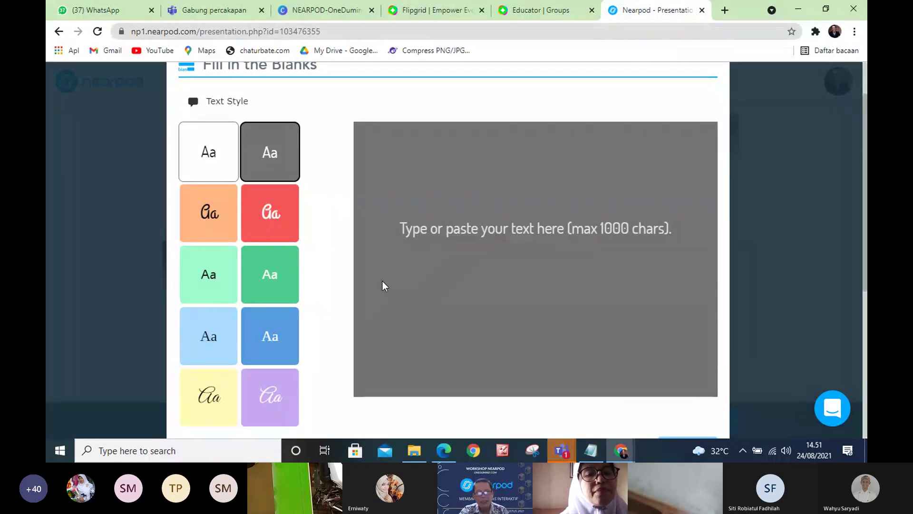
pyautogui.click(383, 281)
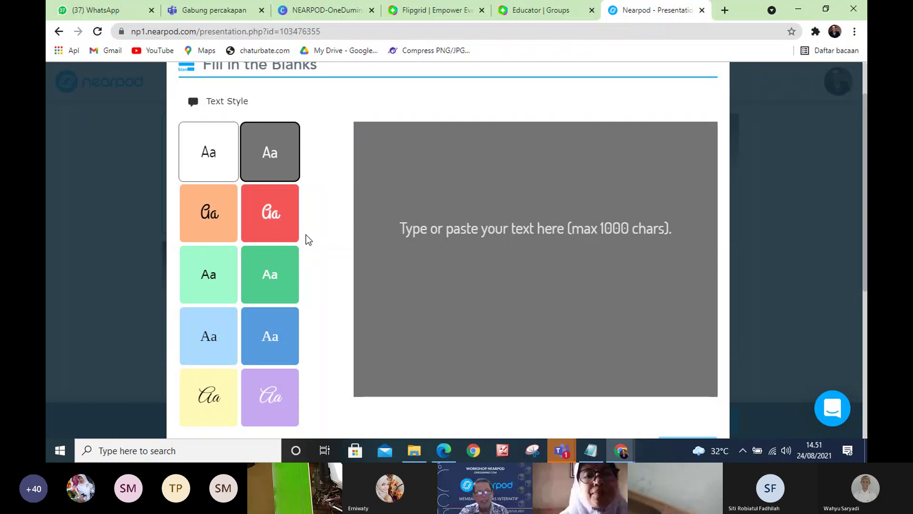
pyautogui.scroll(-1, 374, 325)
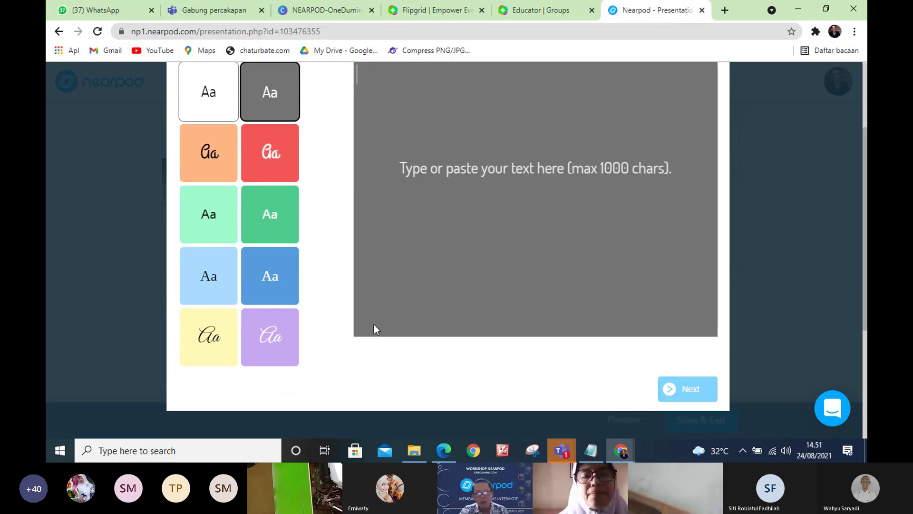
pyautogui.scroll(1, 374, 328)
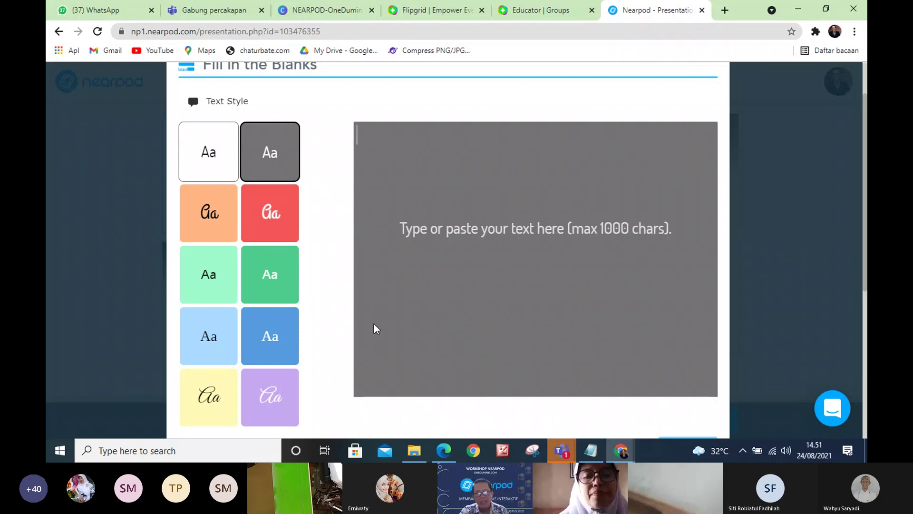
# - Copy the entire poem from the "5. puisi" text file and paste it into the Fill in the Blanks text area
pyautogui.click(413, 452)
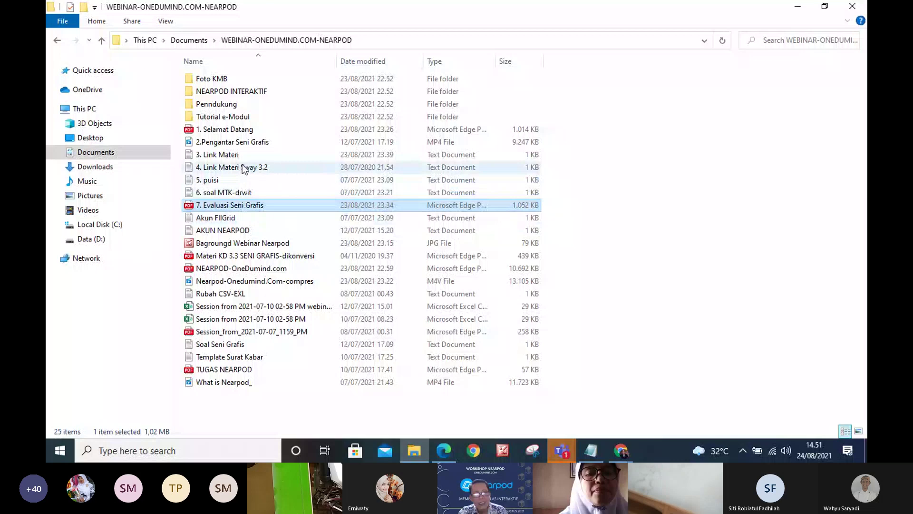
pyautogui.doubleClick(230, 185)
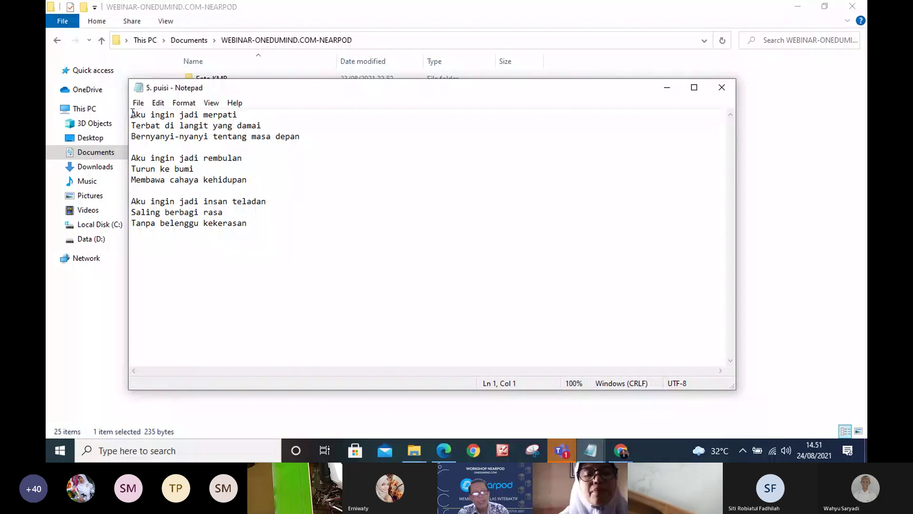
pyautogui.moveTo(132, 114); pyautogui.dragTo(261, 228)
pyautogui.hotkey('ctrl', 'c')
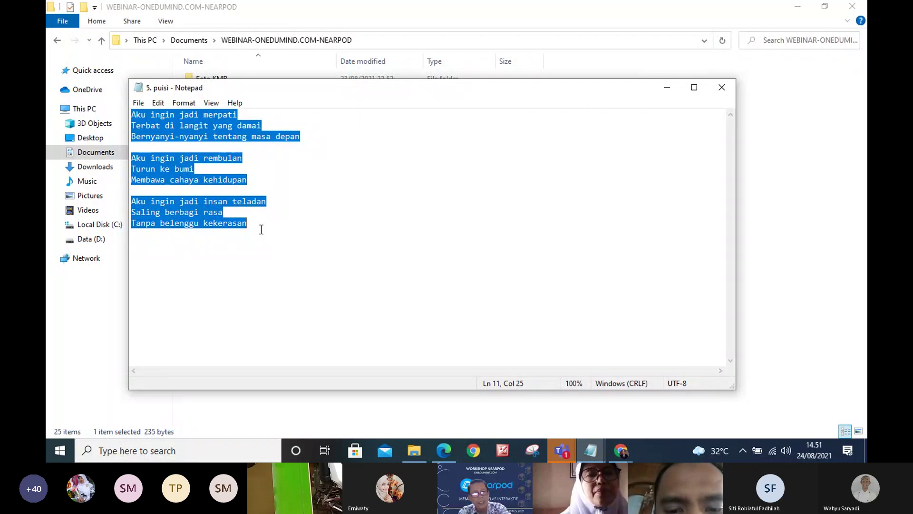
pyautogui.click(722, 87)
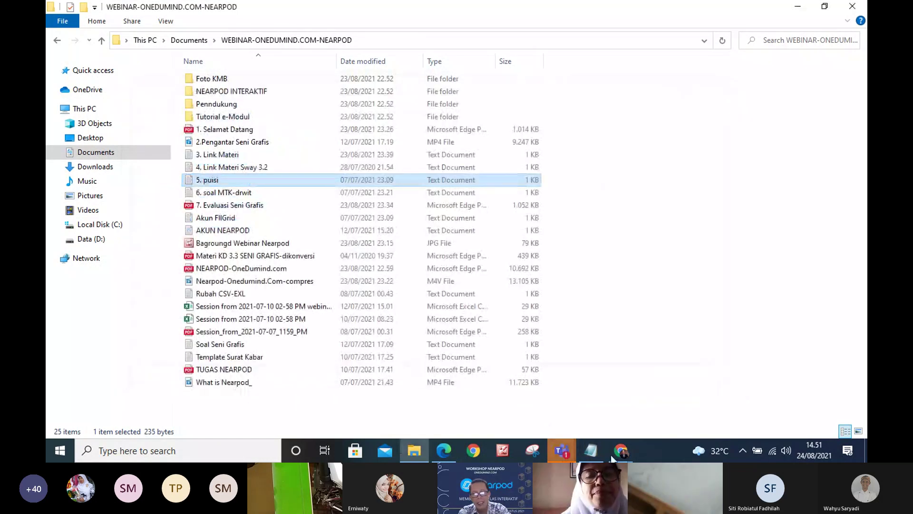
pyautogui.moveTo(566, 450)
pyautogui.moveTo(626, 453)
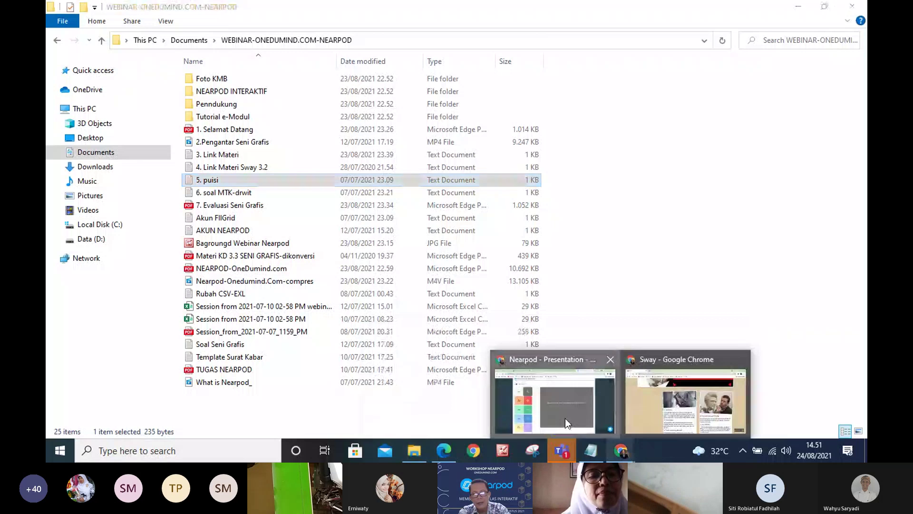
pyautogui.click(565, 417)
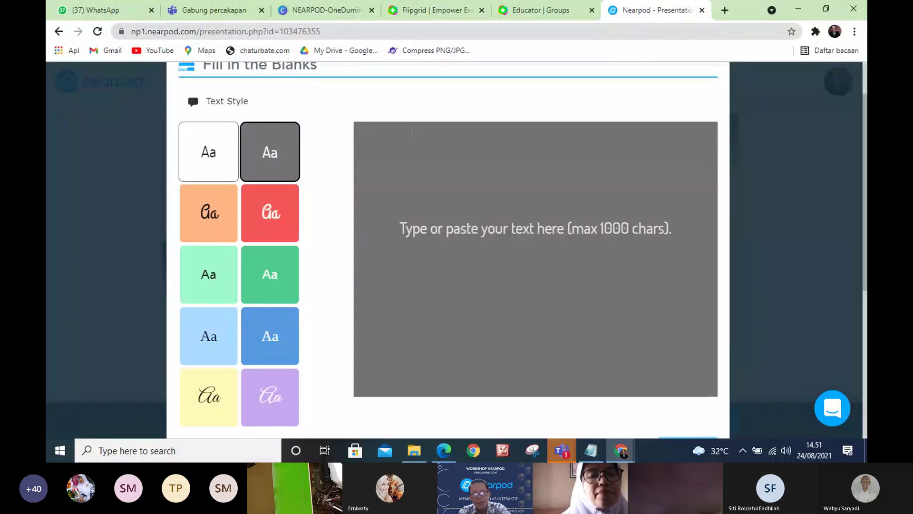
pyautogui.hotkey('ctrl', 'v')
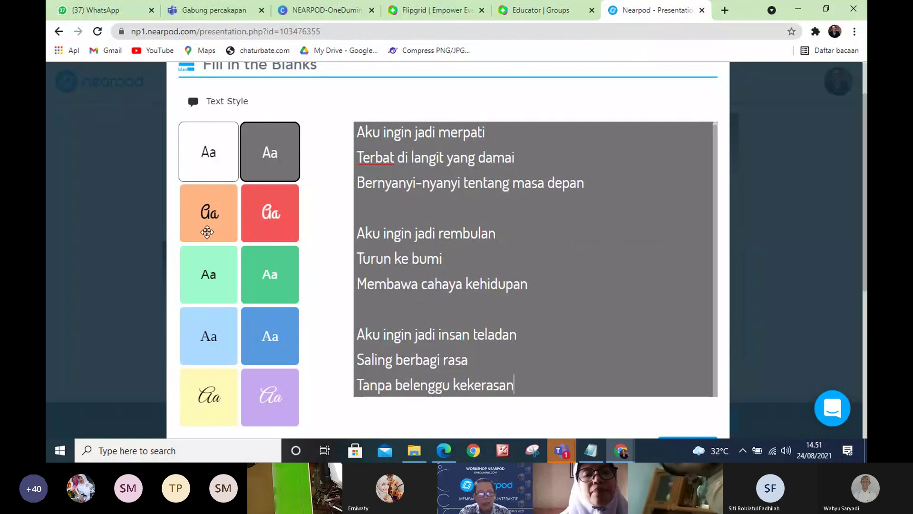
# - Apply the light orange text style with black handwriting lettering to the poem and look over the text
pyautogui.scroll(2, 209, 228)
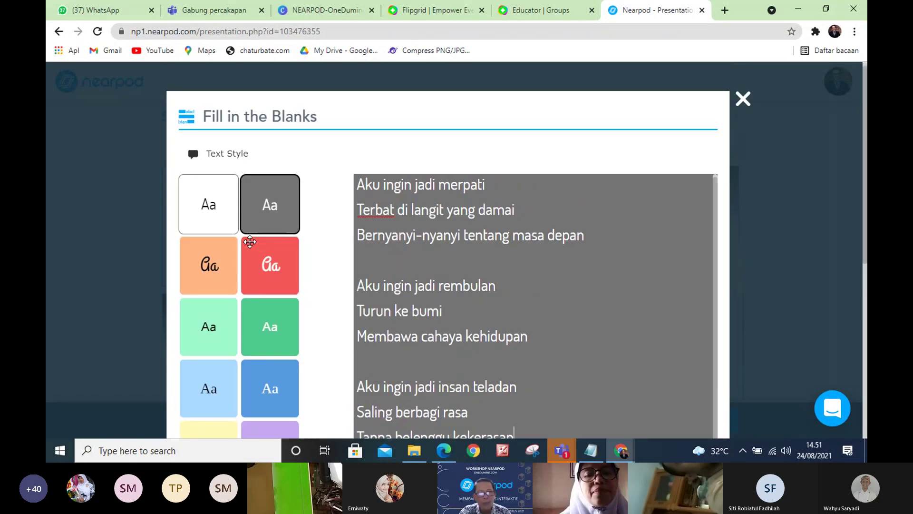
pyautogui.click(219, 284)
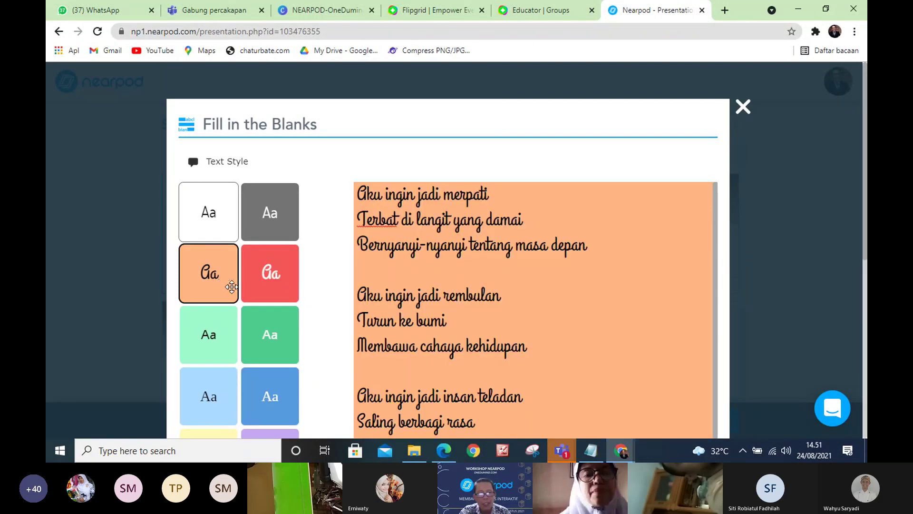
pyautogui.scroll(-3, 276, 281)
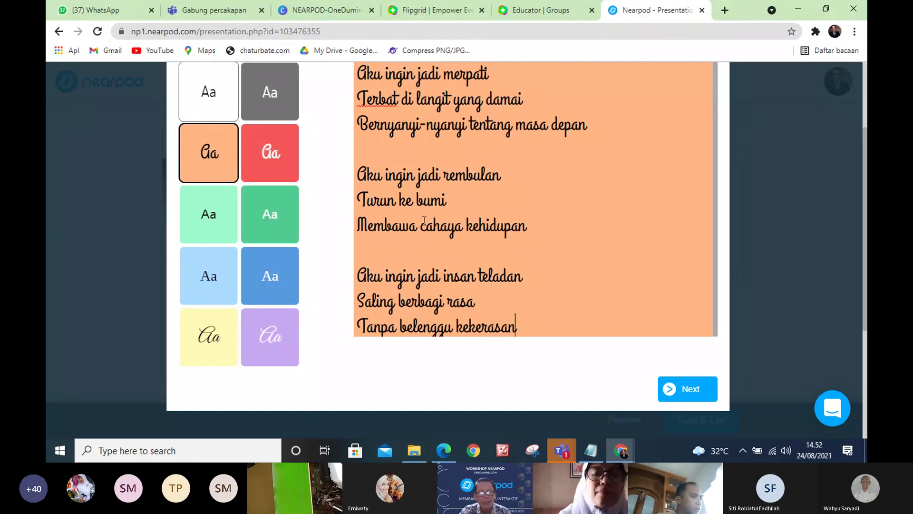
pyautogui.scroll(3, 423, 221)
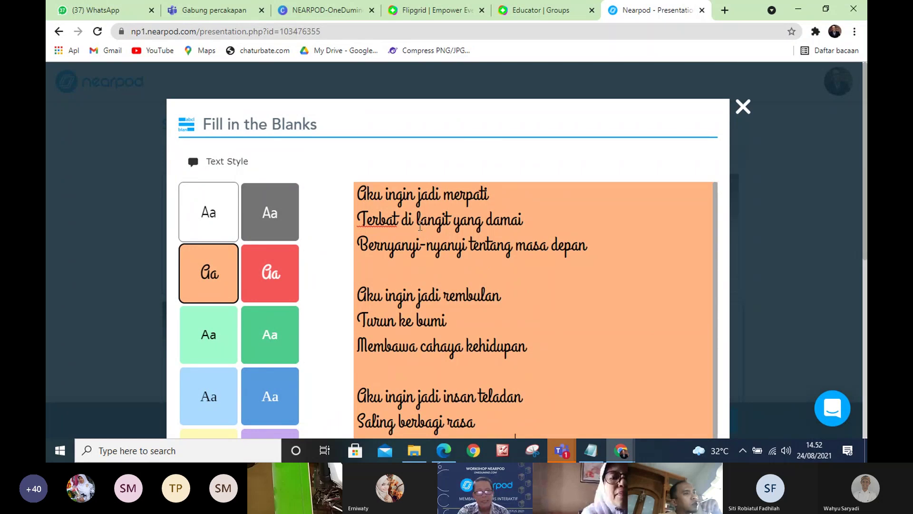
pyautogui.scroll(-1, 457, 269)
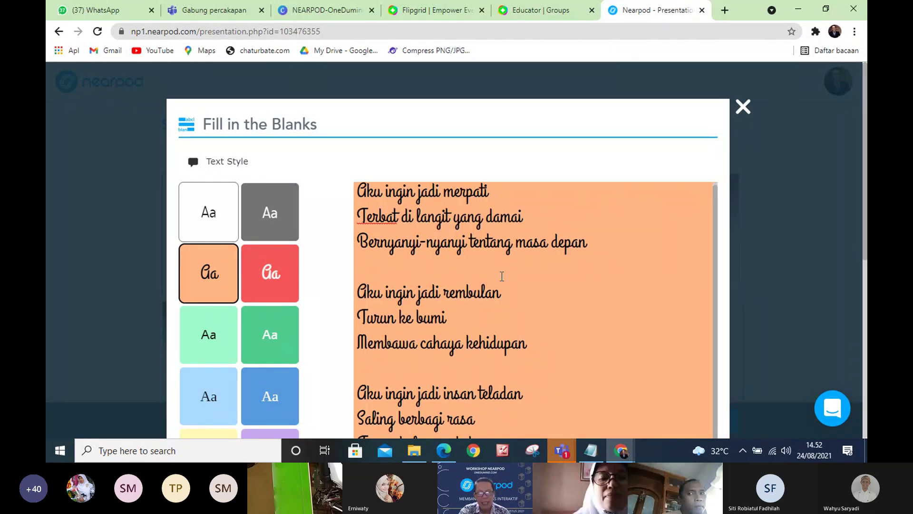
# - Examine the styled poem line by line, checking how the word "damai" in the second line can be selected
pyautogui.scroll(-1, 502, 276)
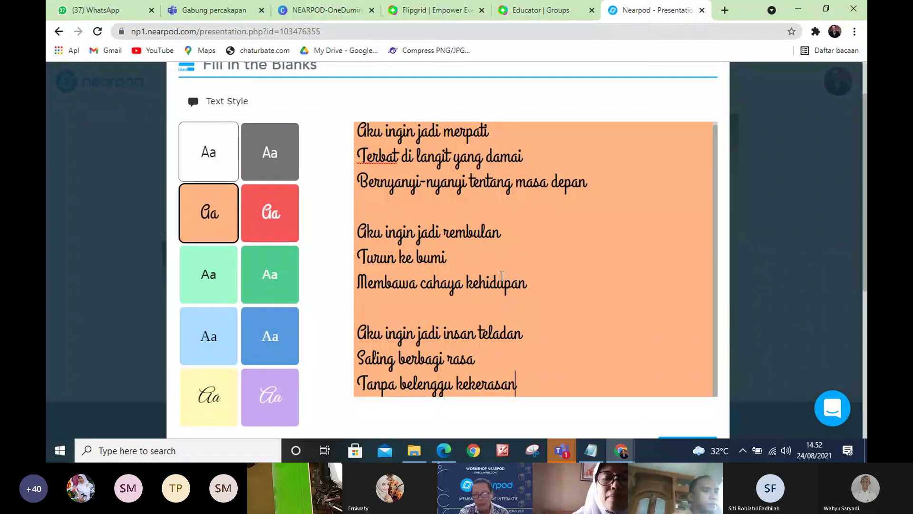
pyautogui.scroll(-1, 501, 276)
pyautogui.scroll(1, 497, 284)
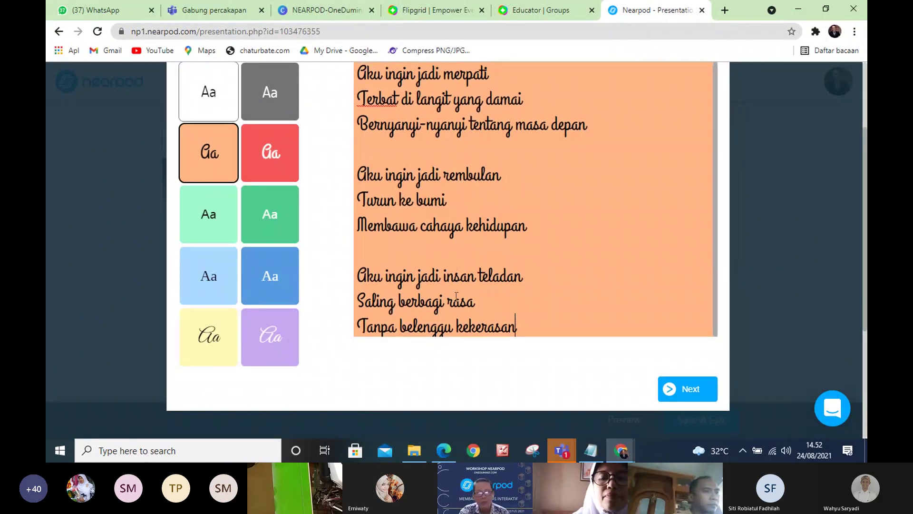
pyautogui.scroll(2, 513, 197)
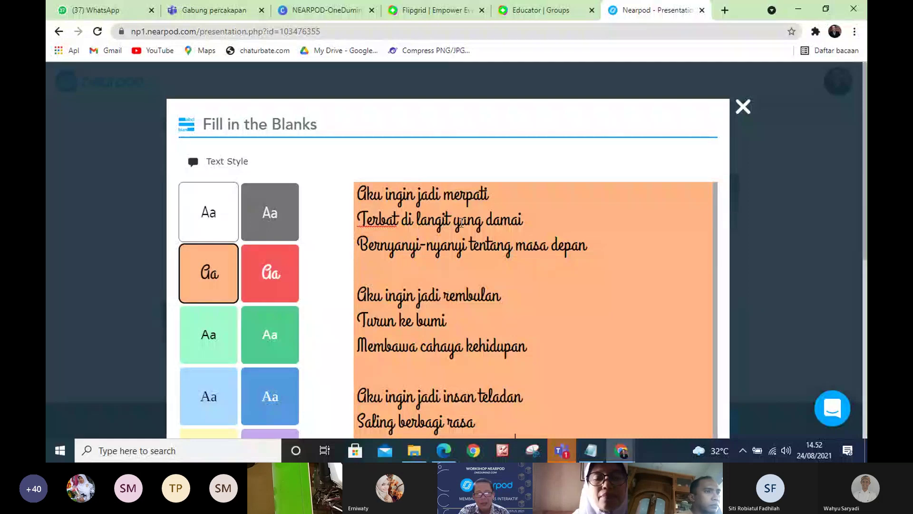
pyautogui.click(486, 220)
pyautogui.doubleClick(501, 219)
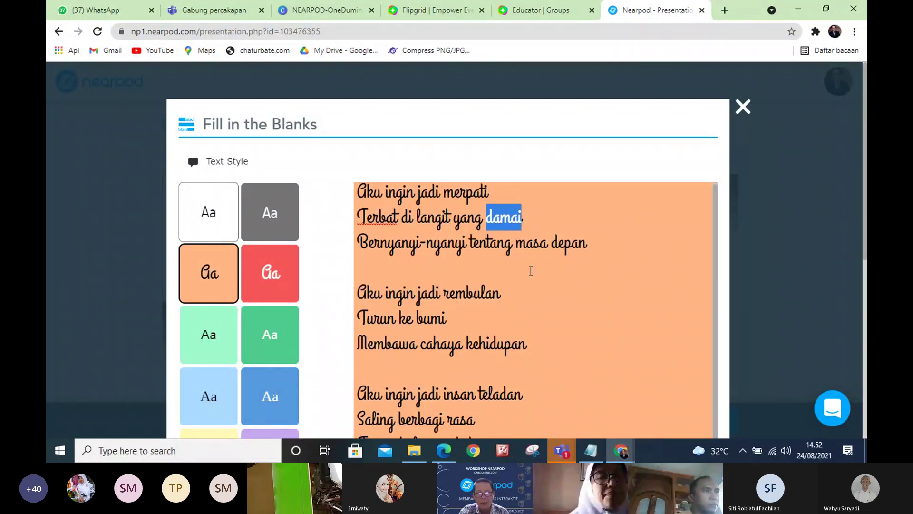
pyautogui.scroll(-4, 530, 266)
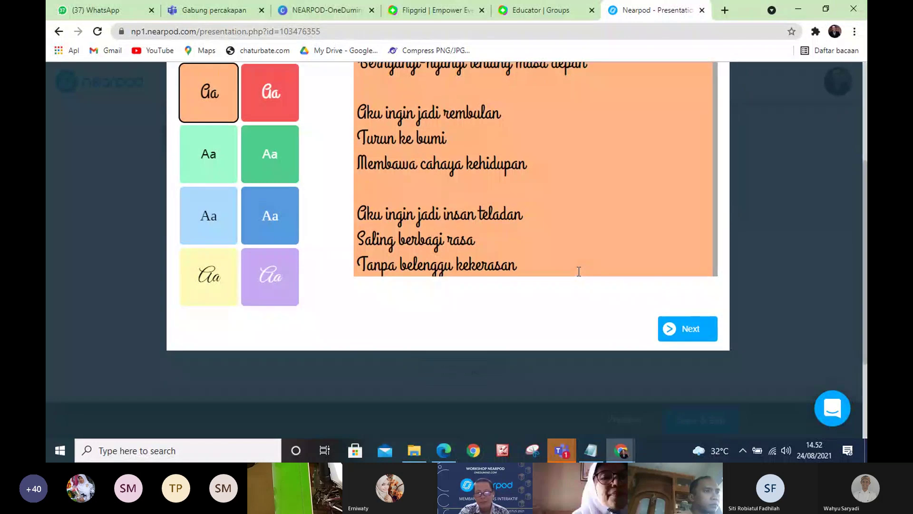
pyautogui.scroll(4, 582, 246)
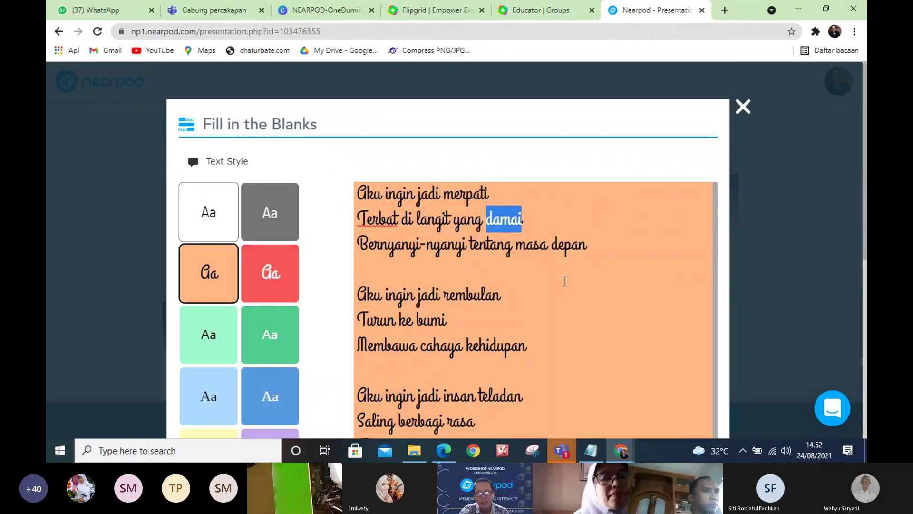
pyautogui.scroll(-1, 566, 283)
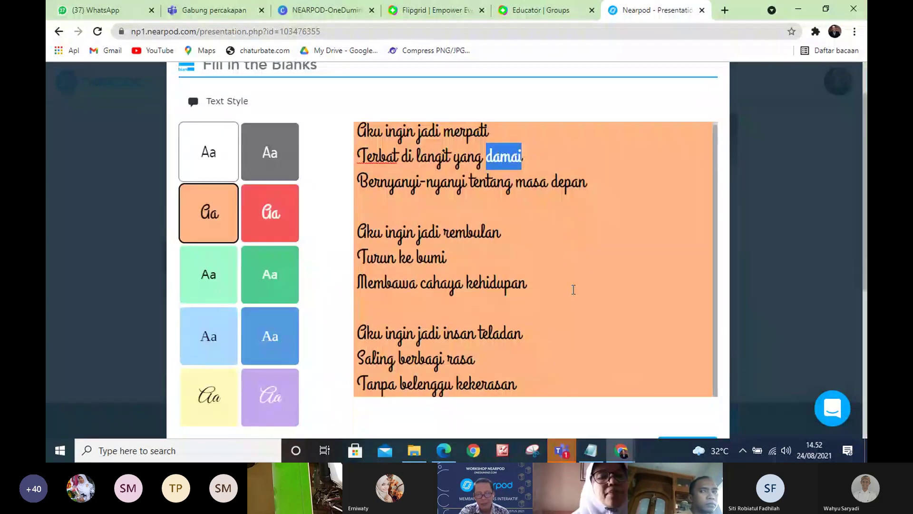
pyautogui.click(568, 236)
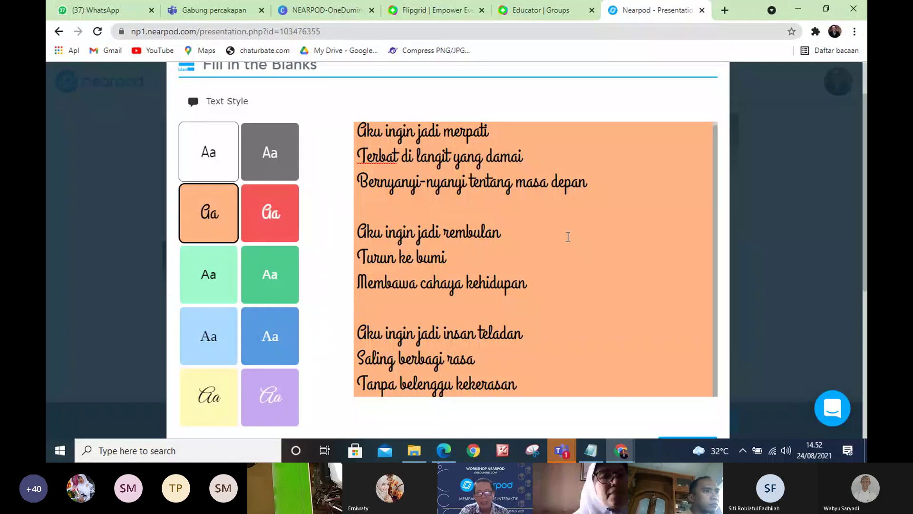
# - Proceed to the word bank stage of the Fill in the Blanks activity and look over the poem there
pyautogui.scroll(-3, 567, 237)
pyautogui.click(681, 273)
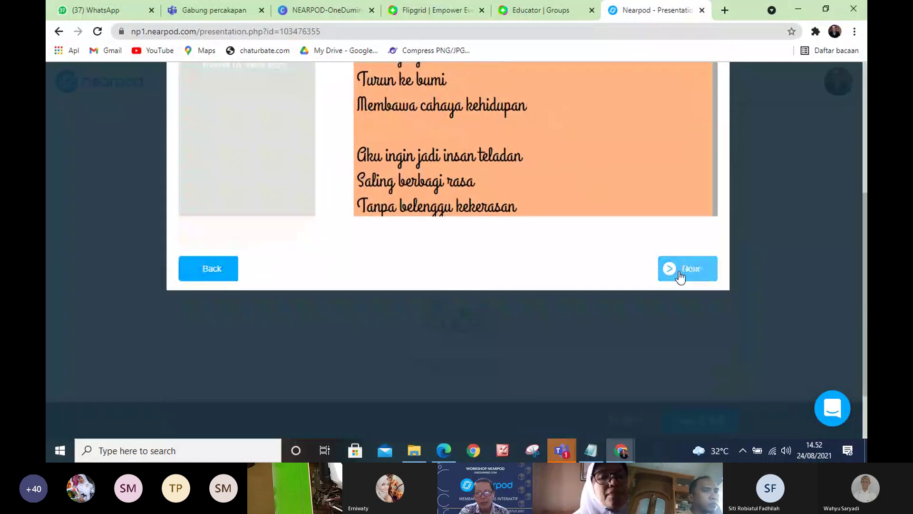
pyautogui.scroll(4, 541, 226)
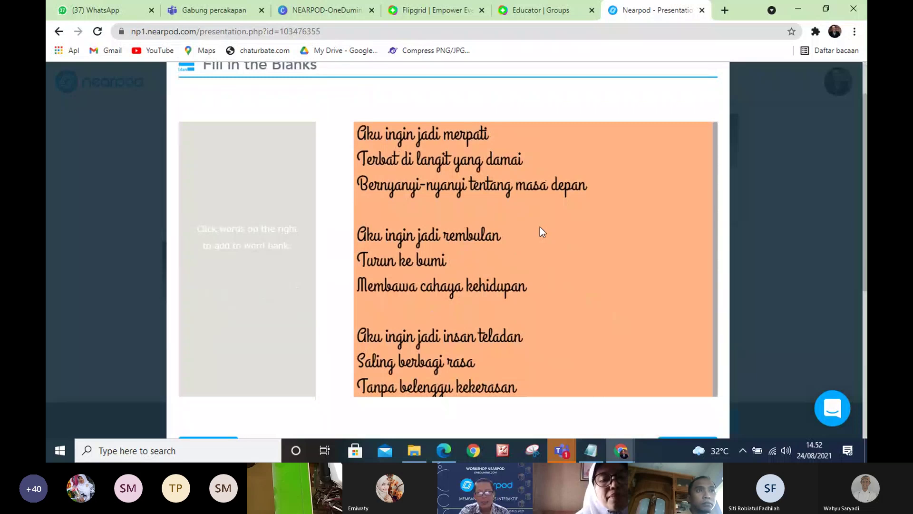
pyautogui.scroll(2, 540, 227)
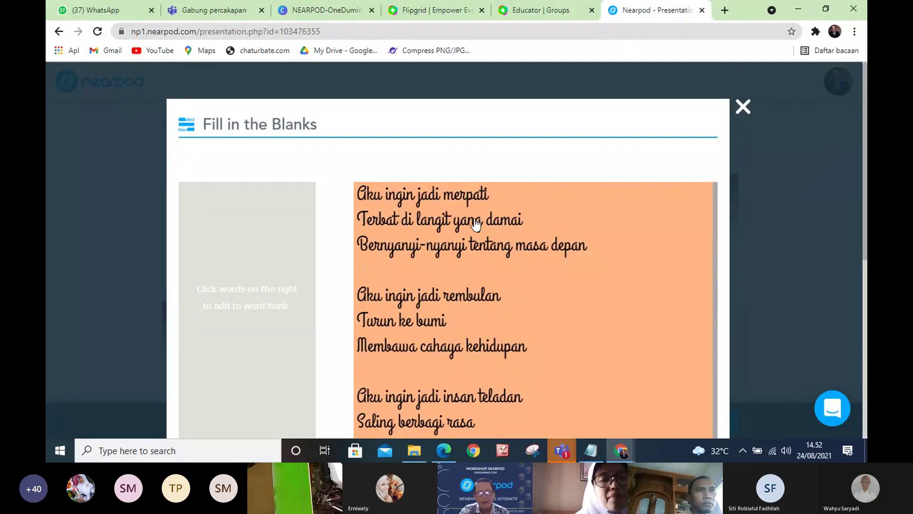
pyautogui.scroll(-1, 473, 271)
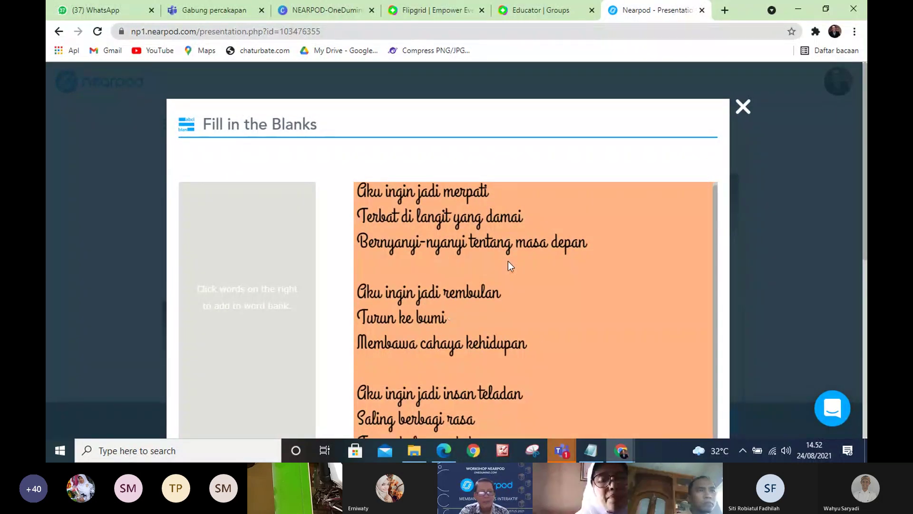
pyautogui.scroll(-4, 345, 333)
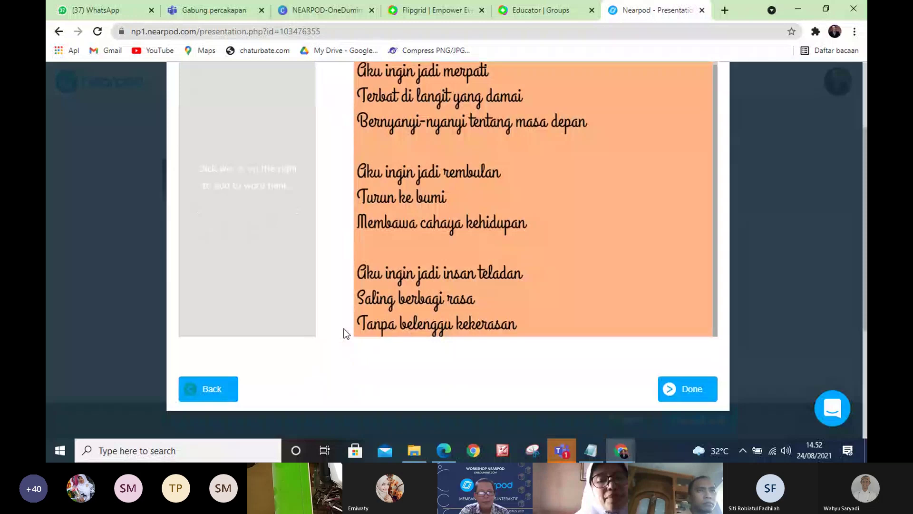
pyautogui.scroll(4, 346, 332)
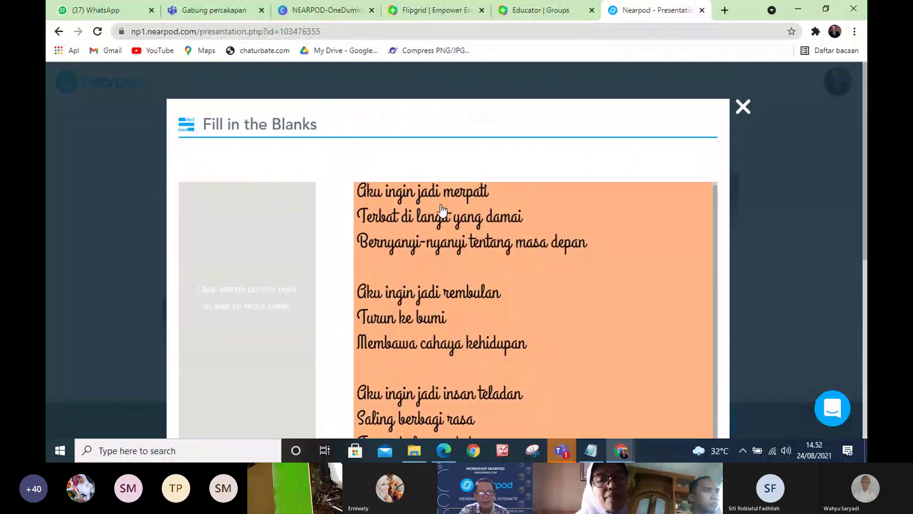
# - Try adding the word "langit" from the poem's second line to the word bank, and remove it again
pyautogui.click(437, 220)
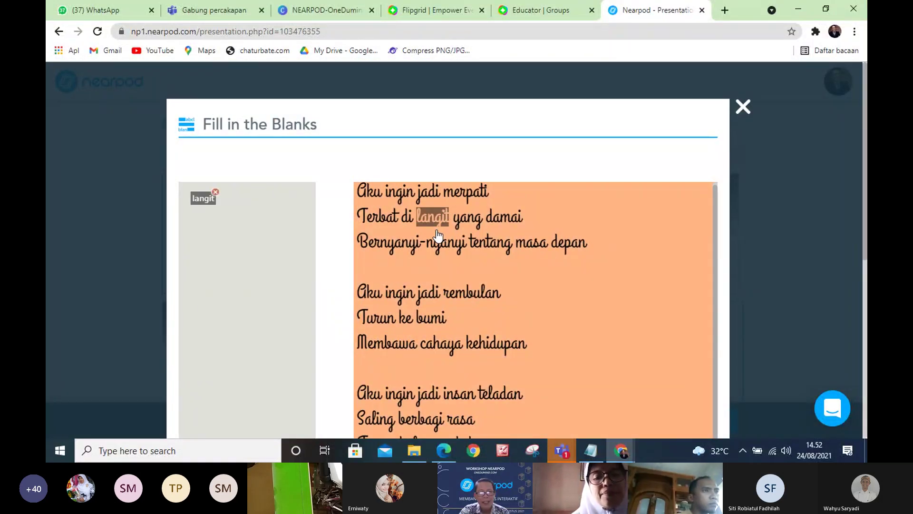
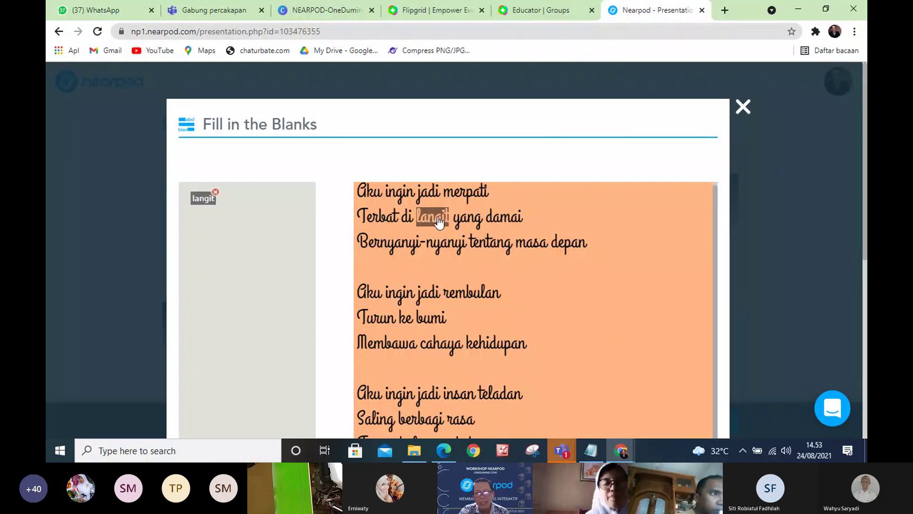
pyautogui.click(217, 193)
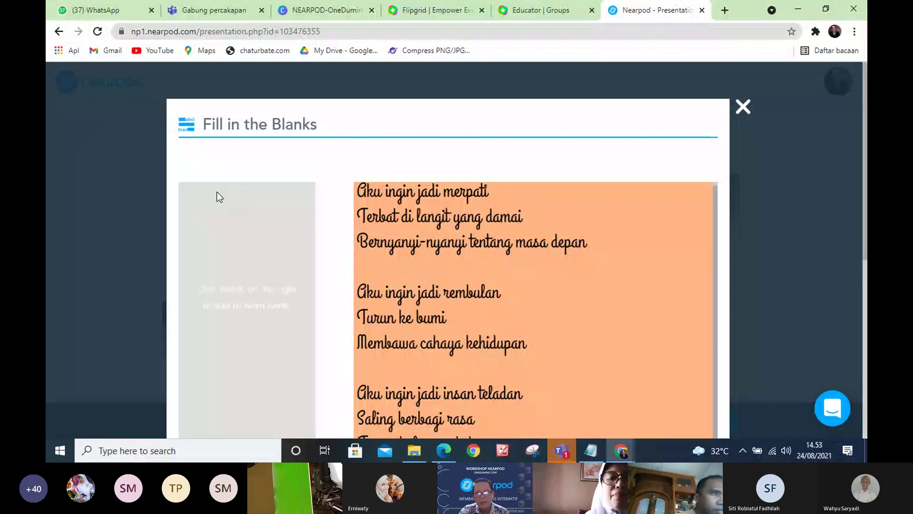
# - Blank out "langit", "masa", "rembulan", "cahaya", "berbagi" and "kekerasan" in the poem by adding them to the word bank, and review the blanks
pyautogui.click(433, 220)
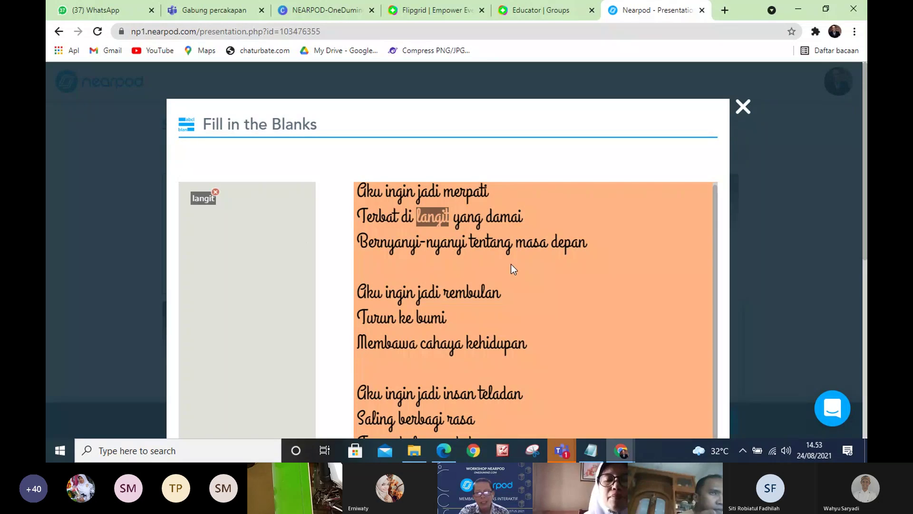
pyautogui.click(531, 249)
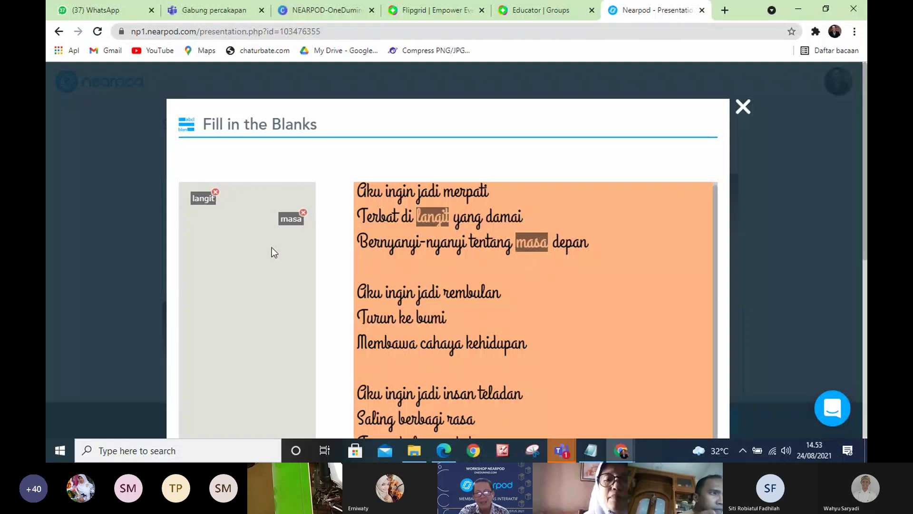
pyautogui.scroll(-3, 472, 307)
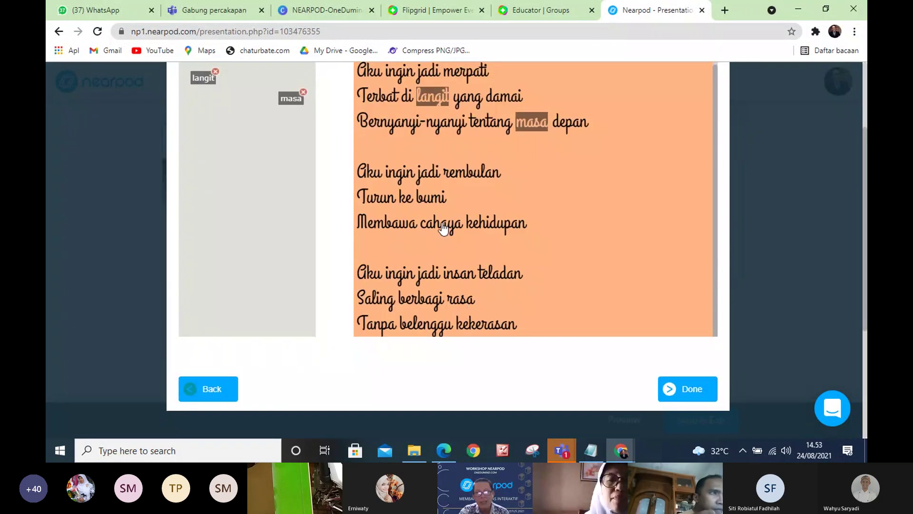
pyautogui.click(473, 178)
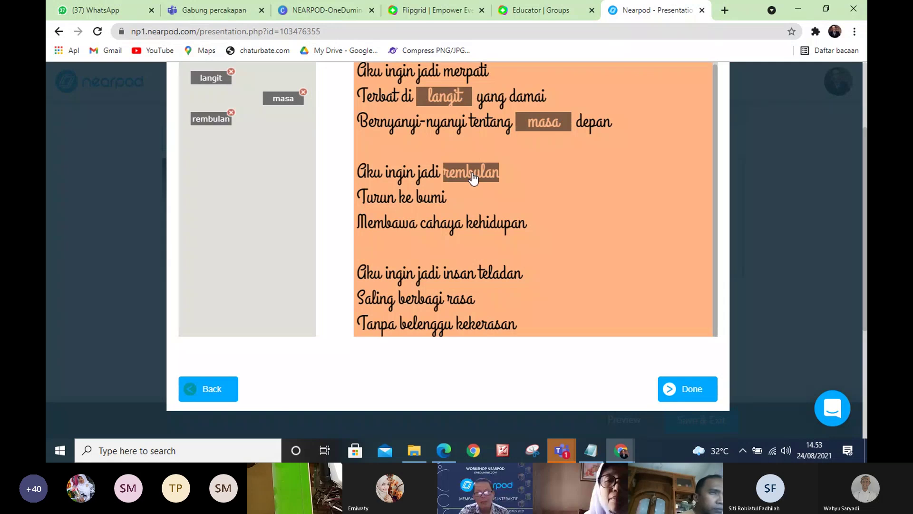
pyautogui.click(441, 229)
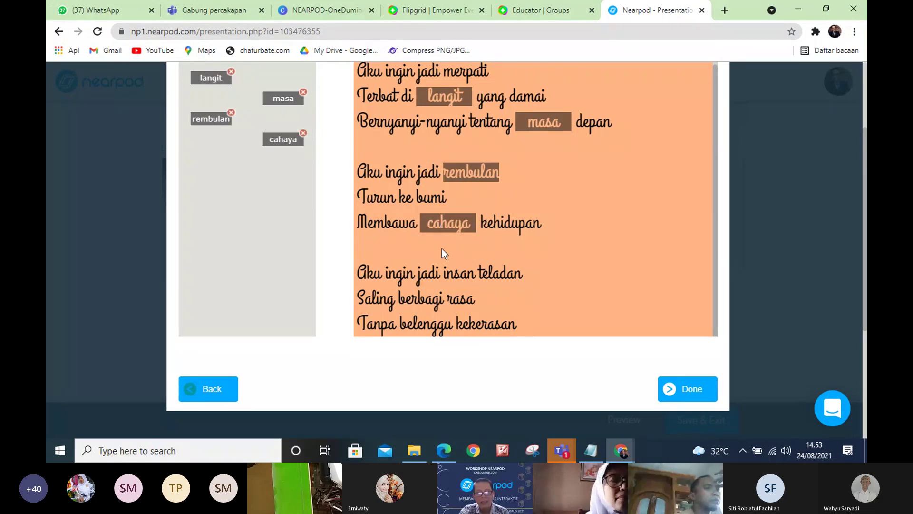
pyautogui.click(425, 306)
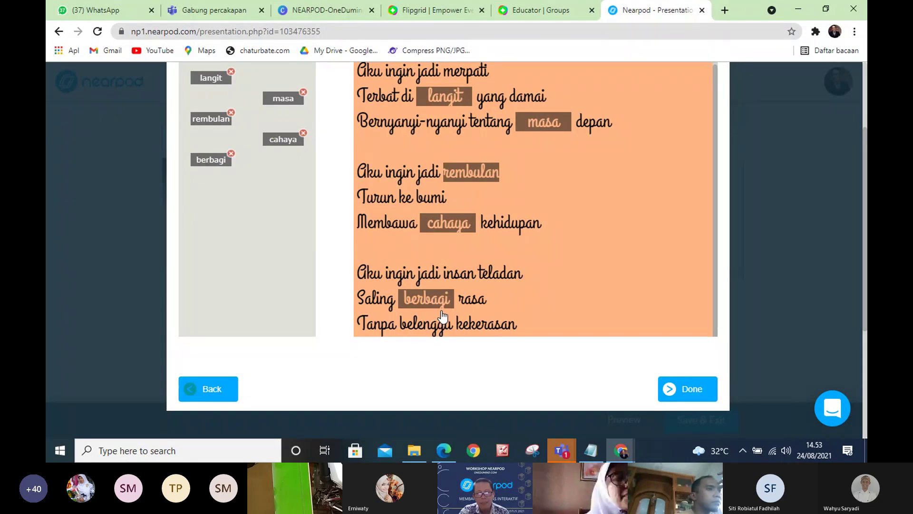
pyautogui.scroll(-1, 440, 316)
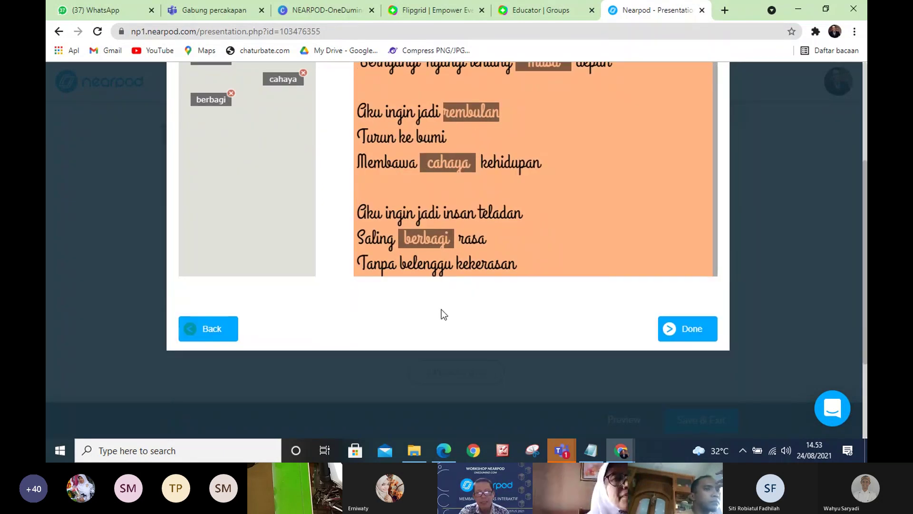
pyautogui.click(483, 265)
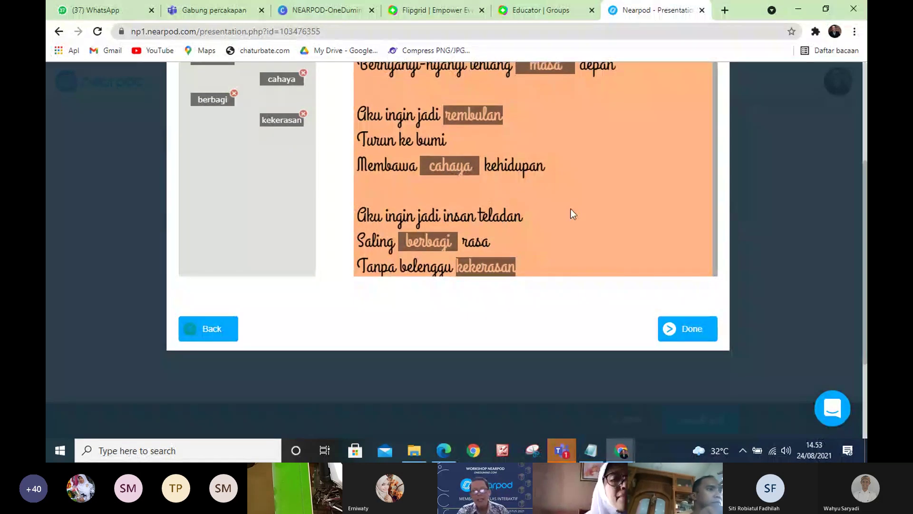
pyautogui.scroll(2, 306, 307)
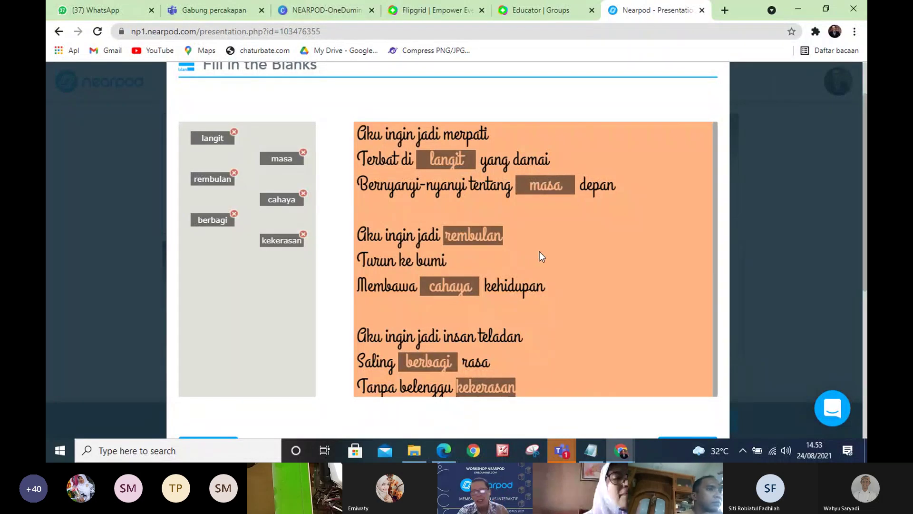
pyautogui.scroll(-1, 623, 266)
pyautogui.scroll(-2, 758, 347)
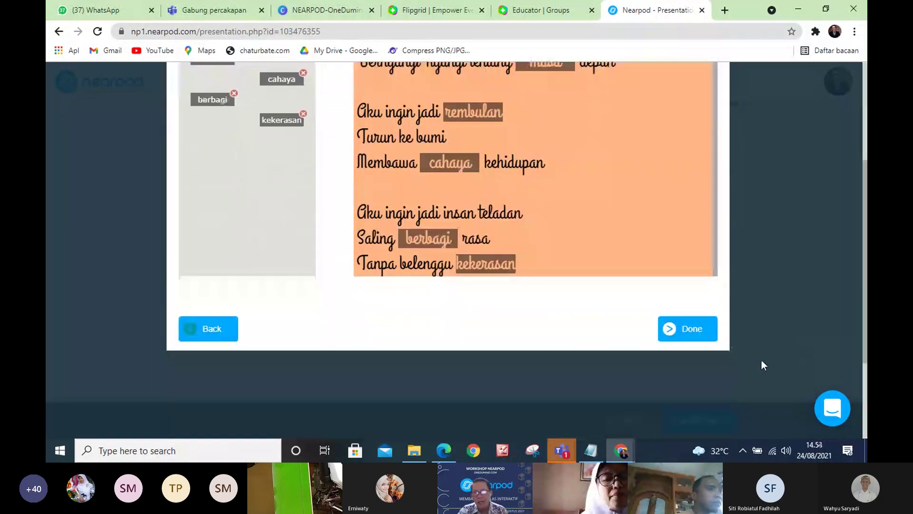
# - Finish the Fill in the Blanks poem activity to add it to the SENI GRAFIS-1 lesson, and review the lesson's slides
pyautogui.click(690, 333)
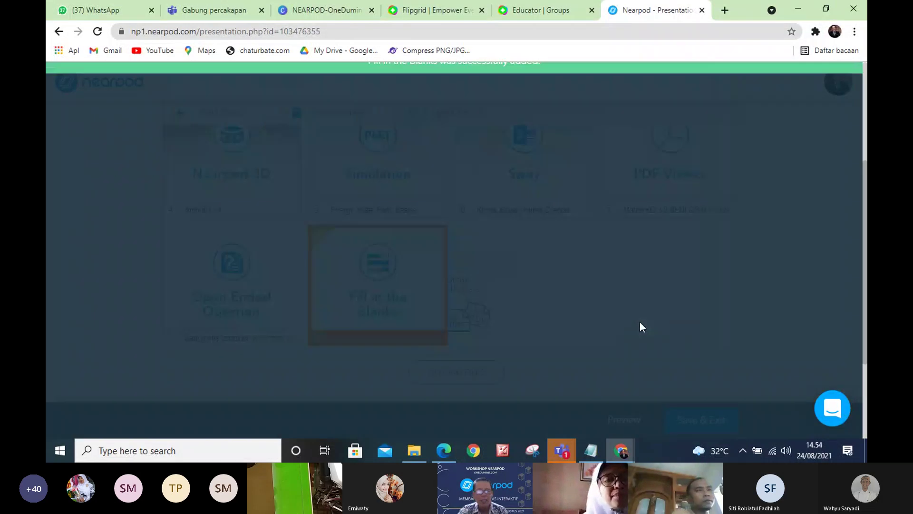
pyautogui.scroll(5, 571, 316)
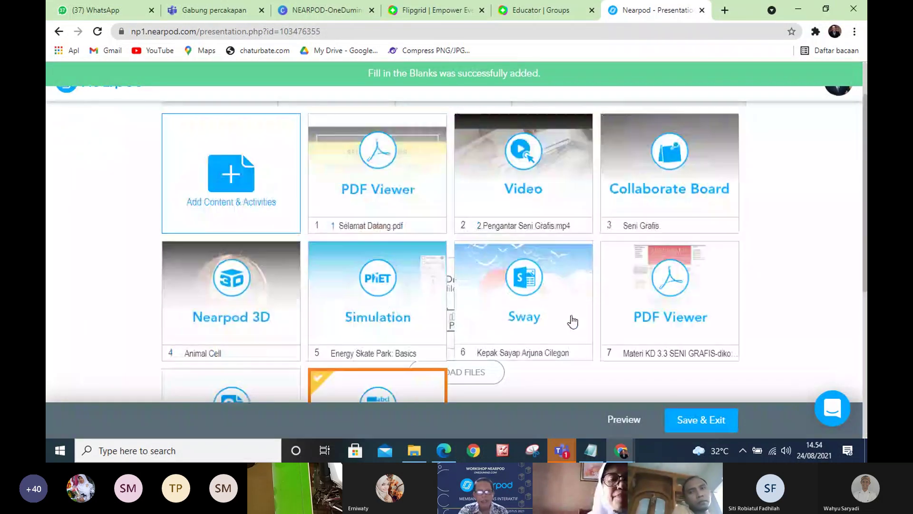
pyautogui.scroll(1, 442, 238)
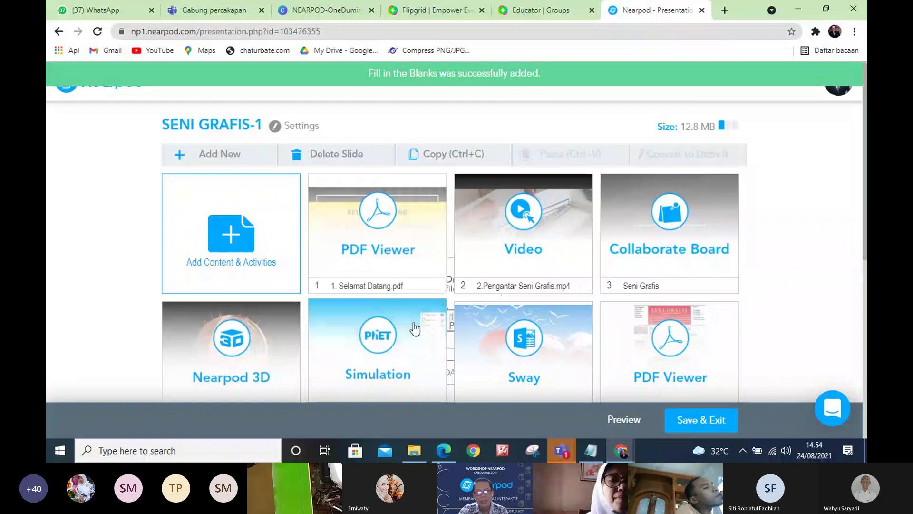
pyautogui.scroll(-3, 414, 327)
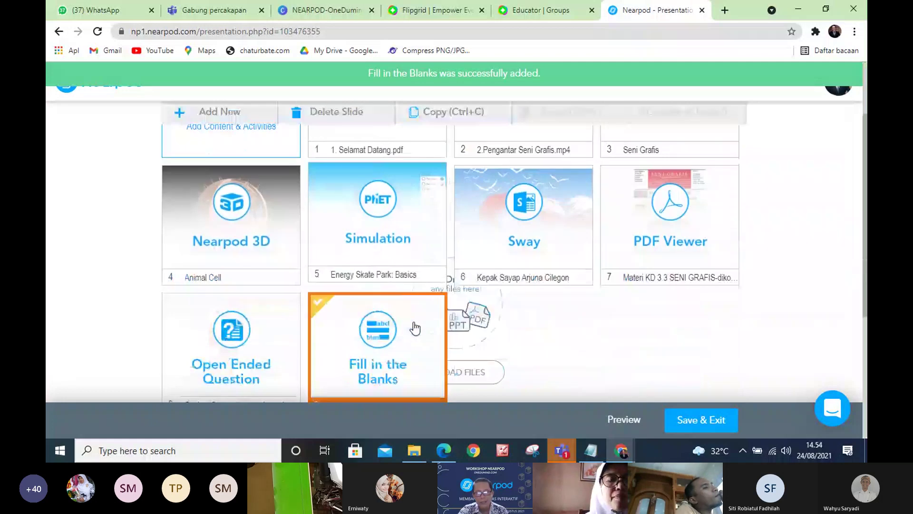
pyautogui.scroll(-2, 421, 317)
pyautogui.scroll(5, 425, 304)
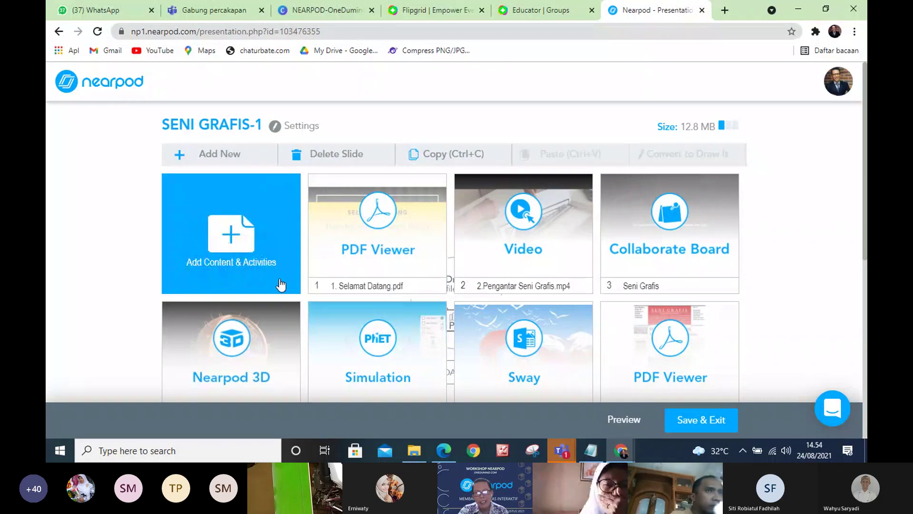
# - Create a new Quiz activity in the SENI GRAFIS-1 lesson
pyautogui.click(243, 252)
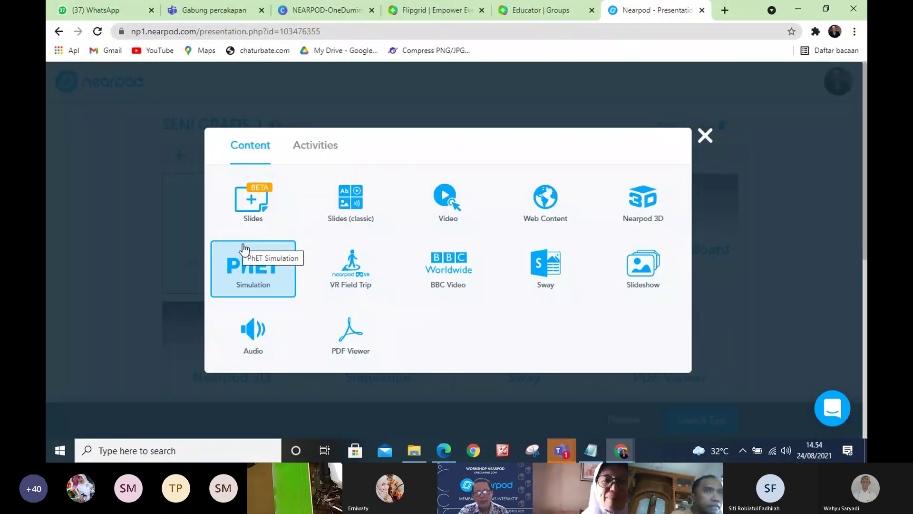
pyautogui.click(319, 149)
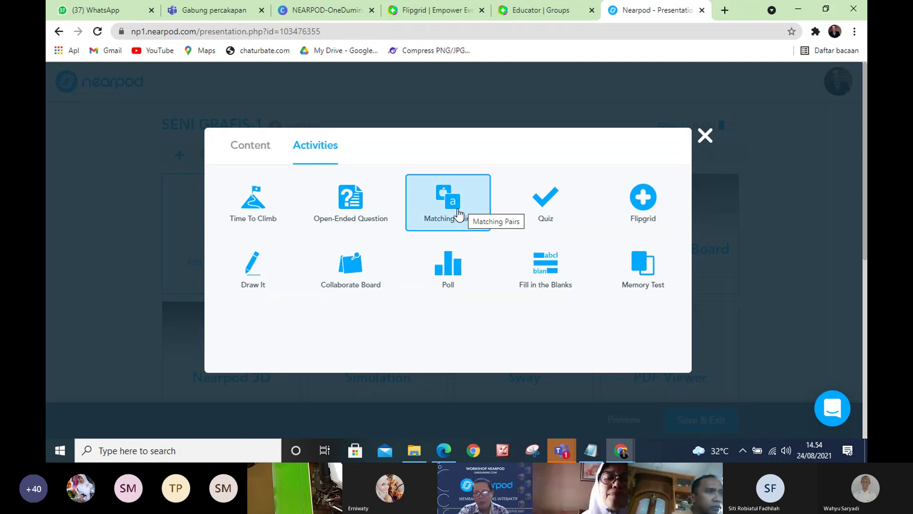
pyautogui.click(551, 205)
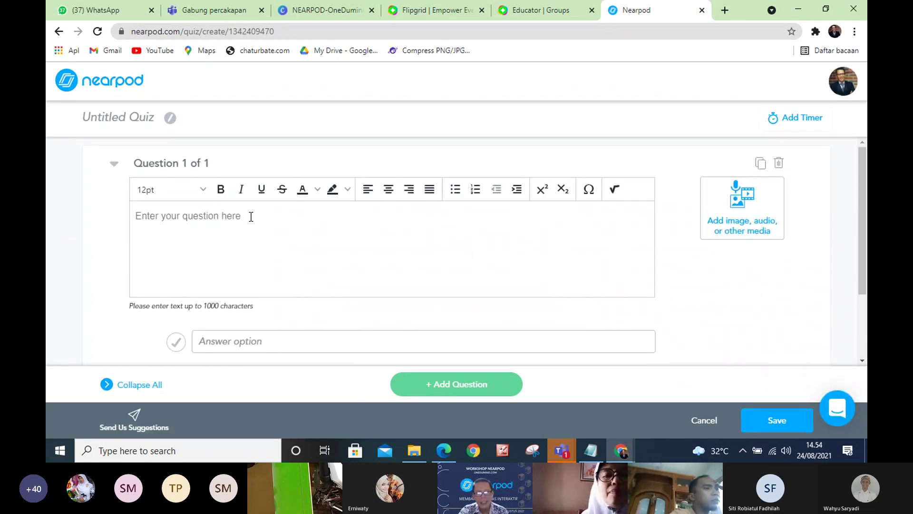
# - Open the "7. Evaluasi Seni Grafis" PDF from the WEBINAR-ONEDUMIND.COM-NEARPOD folder, look over its page, then close the duplicate tab and minimize the viewer
pyautogui.click(414, 451)
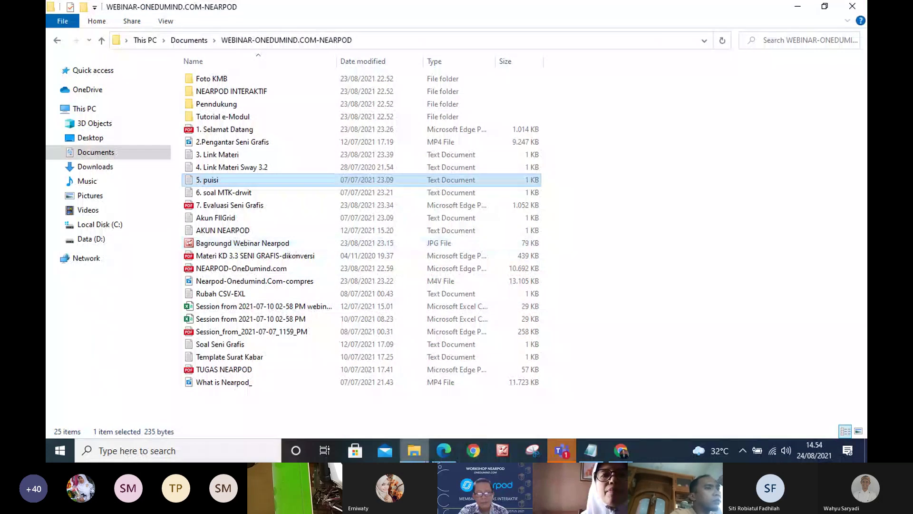
pyautogui.click(243, 210)
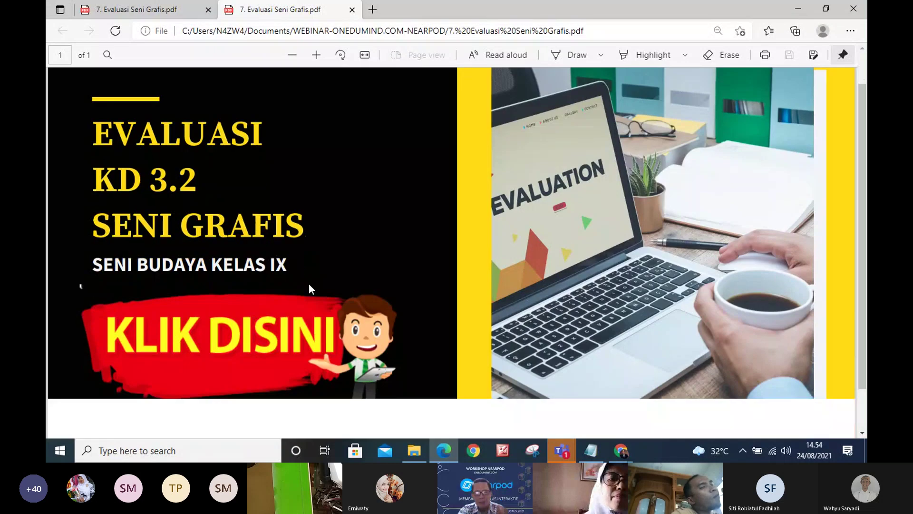
pyautogui.scroll(-1, 309, 284)
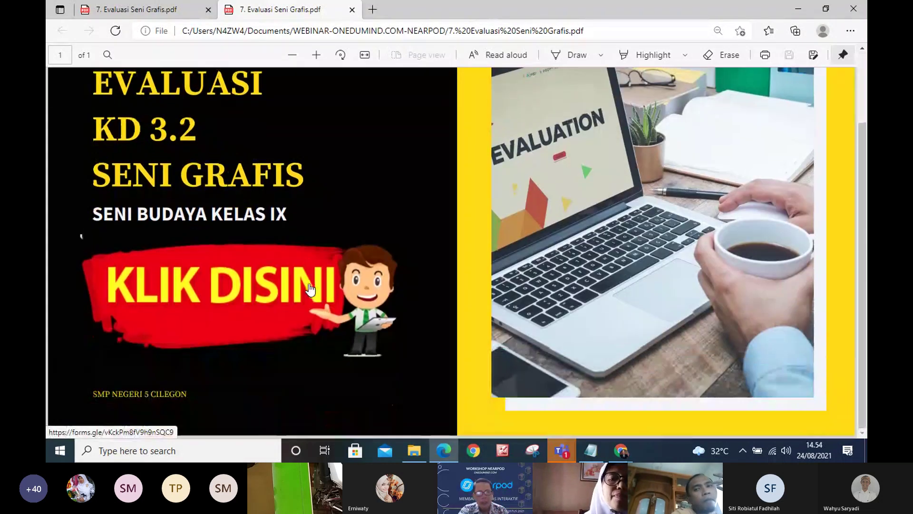
pyautogui.scroll(2, 309, 286)
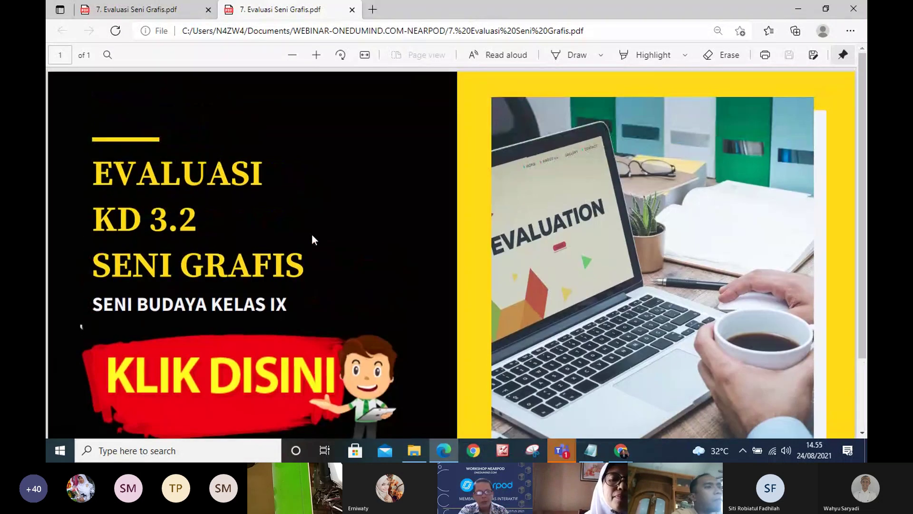
pyautogui.click(618, 31)
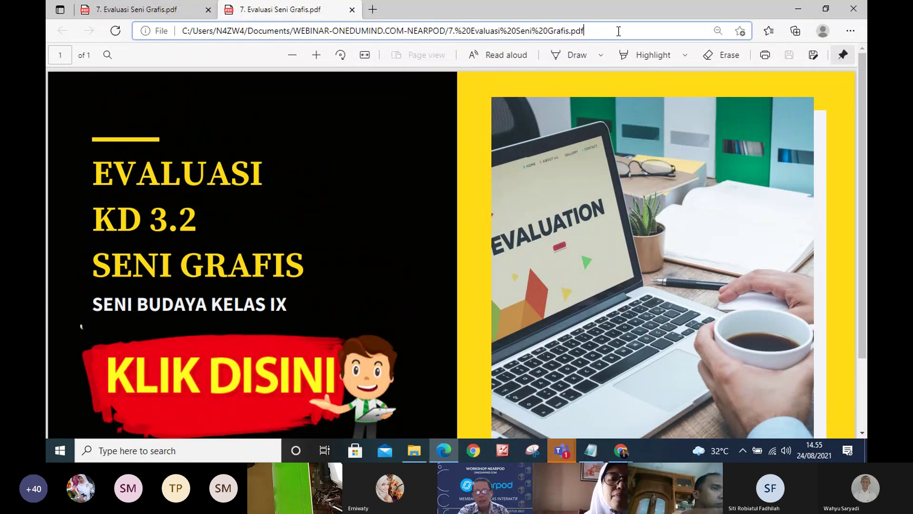
pyautogui.moveTo(618, 31); pyautogui.dragTo(181, 31)
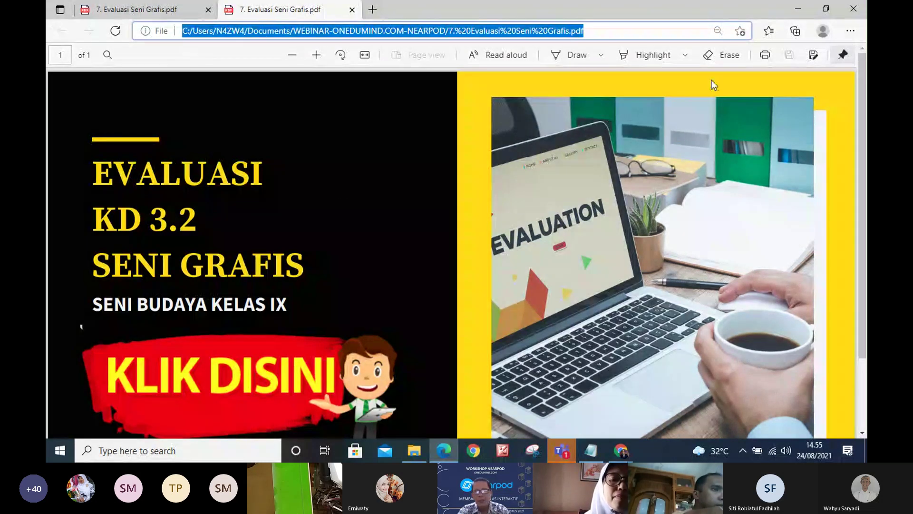
pyautogui.click(352, 13)
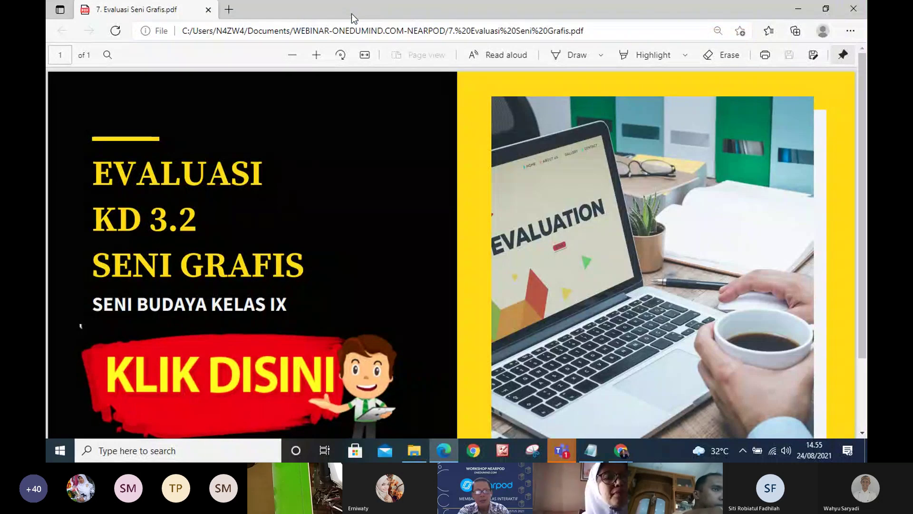
pyautogui.click(798, 10)
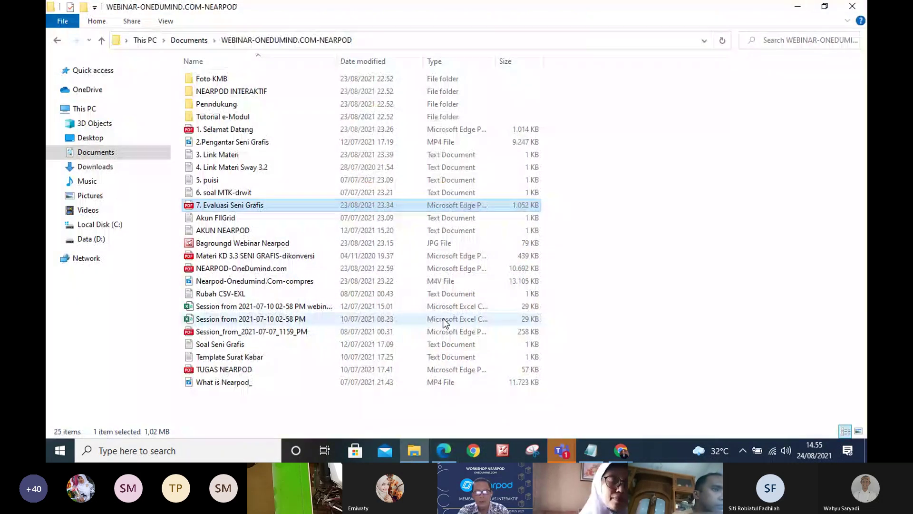
# - Switch back to the Nearpod quiz editor in Chrome and enter "sdfdszdfdsafsadfs" as the text of question 1
pyautogui.moveTo(620, 454)
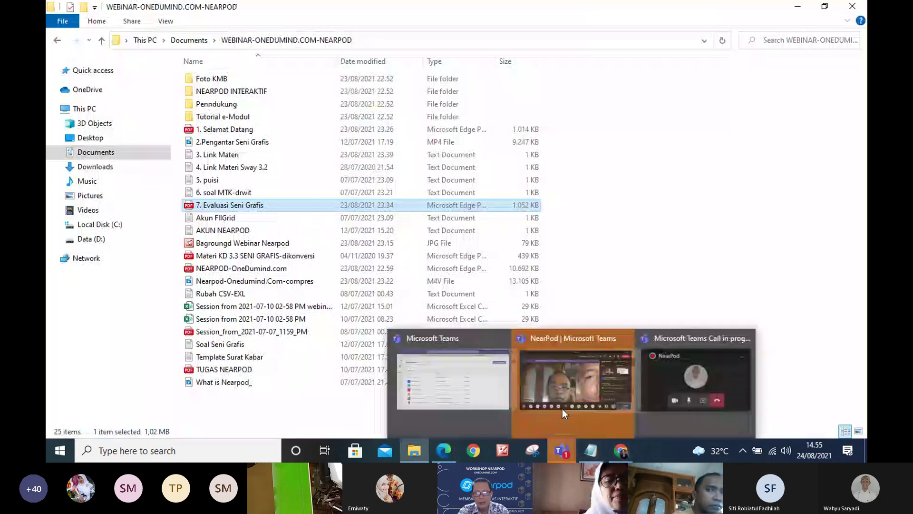
pyautogui.click(562, 409)
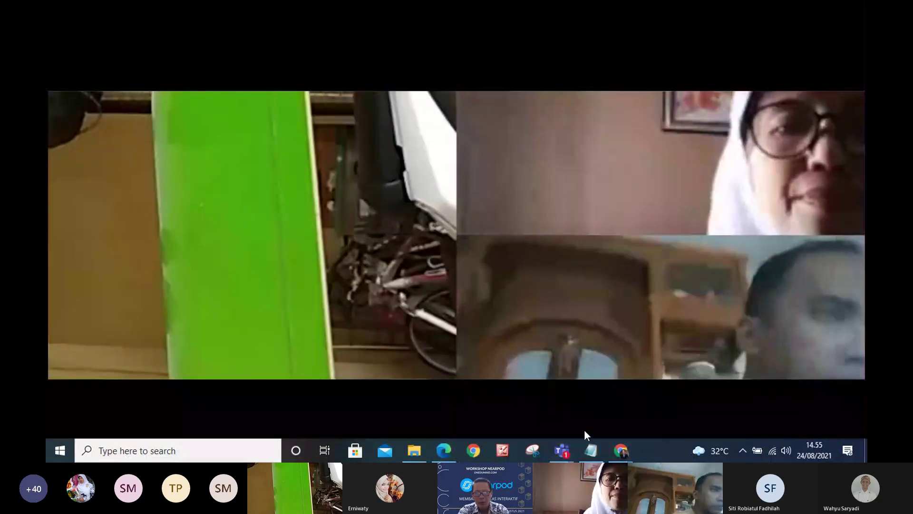
pyautogui.moveTo(620, 449)
pyautogui.click(548, 403)
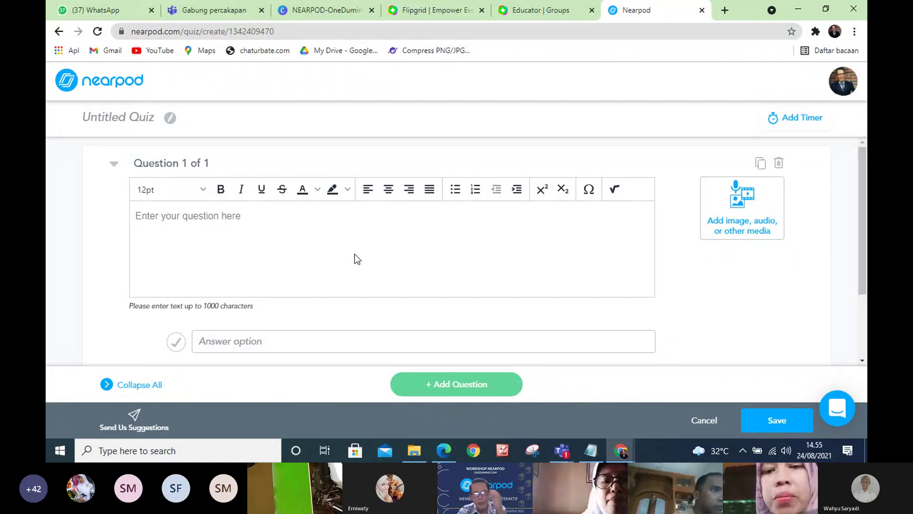
pyautogui.click(207, 217)
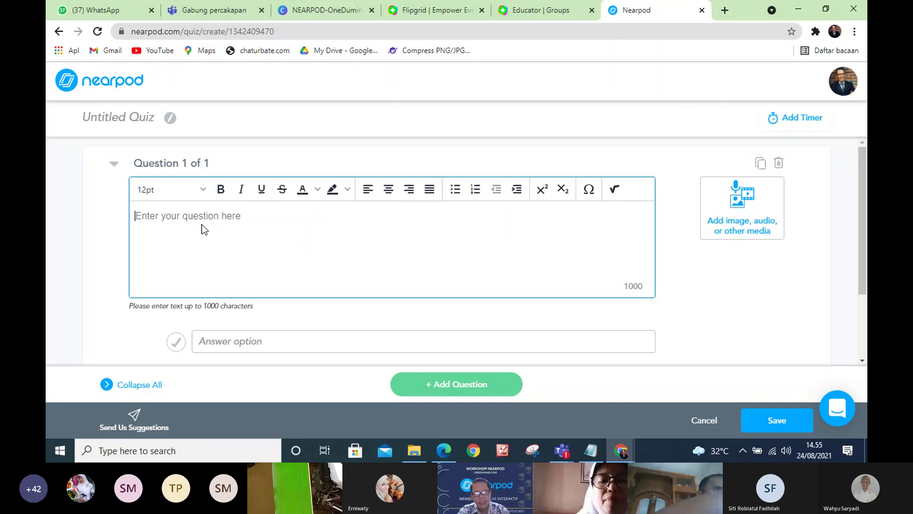
pyautogui.write('sdfdszdfdsafsadfs')
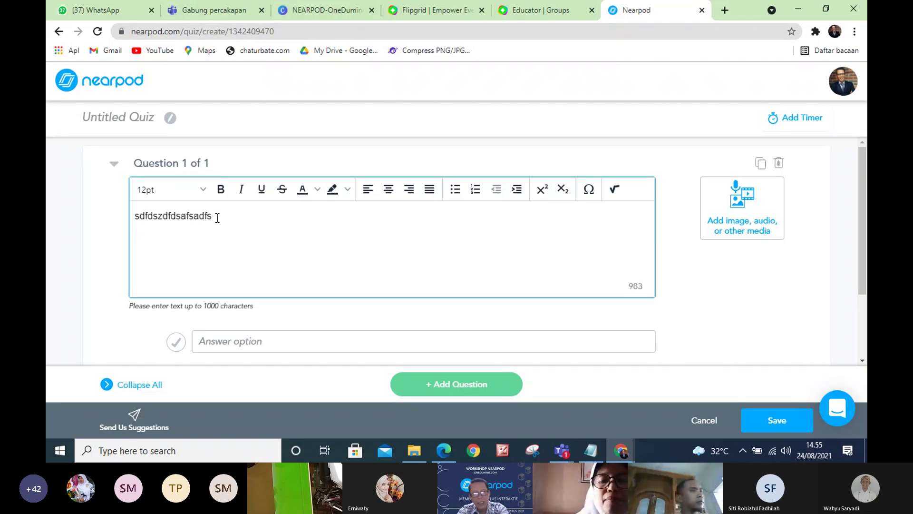
pyautogui.moveTo(215, 217); pyautogui.dragTo(128, 224)
# - Add two more blank answer options to question 1 and look over the quiz form
pyautogui.click(283, 346)
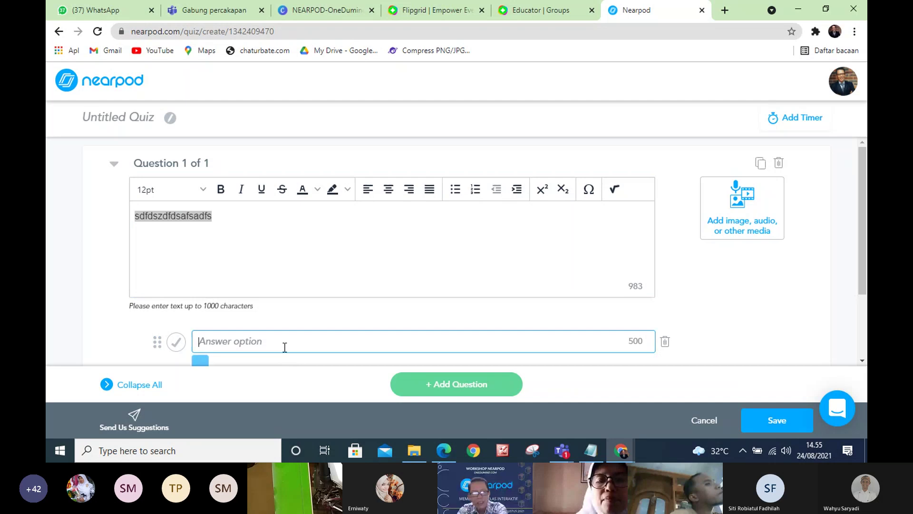
pyautogui.scroll(-2, 283, 323)
pyautogui.click(280, 298)
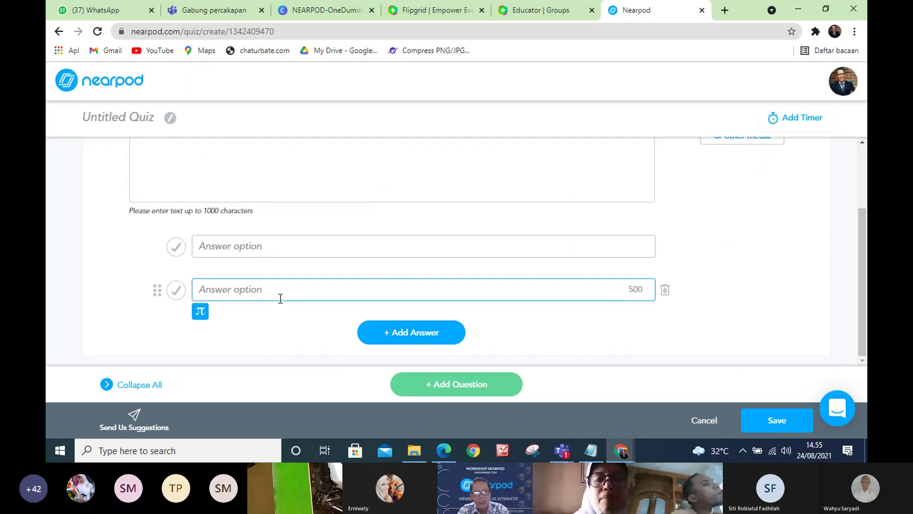
pyautogui.click(405, 339)
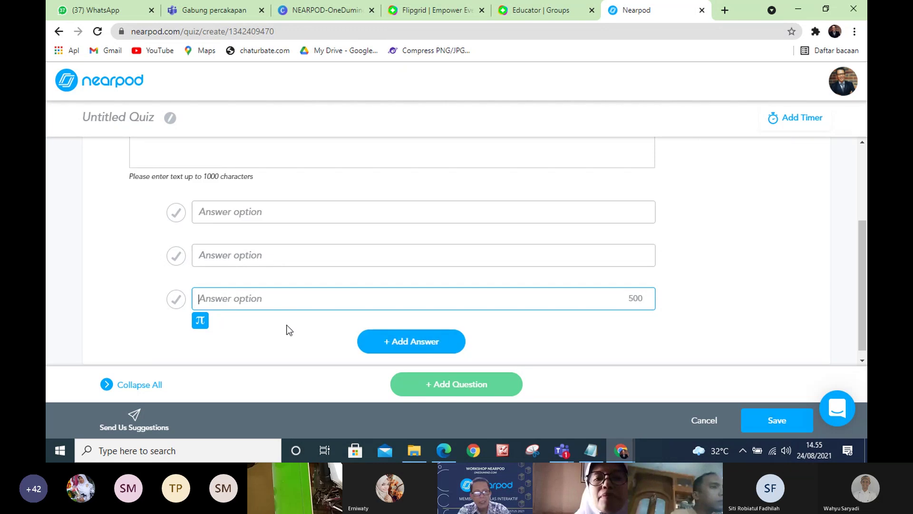
pyautogui.click(399, 348)
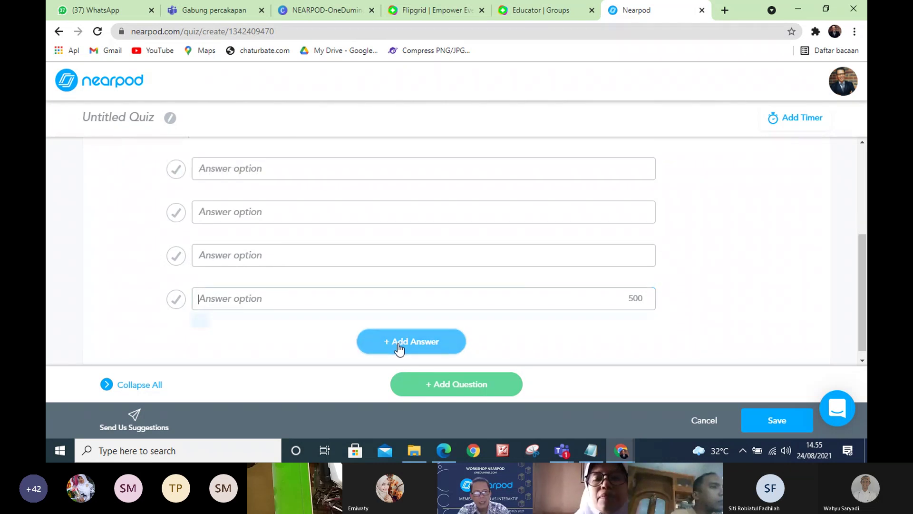
pyautogui.scroll(4, 291, 299)
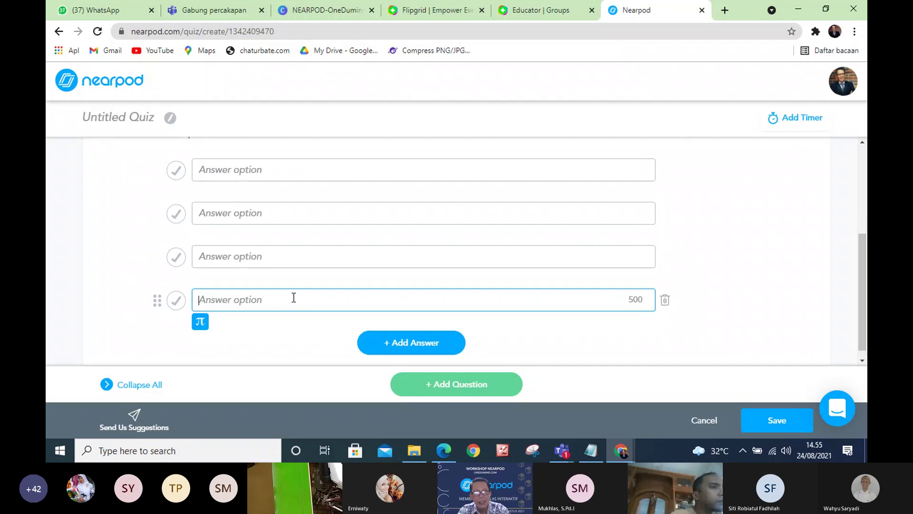
pyautogui.scroll(-4, 323, 278)
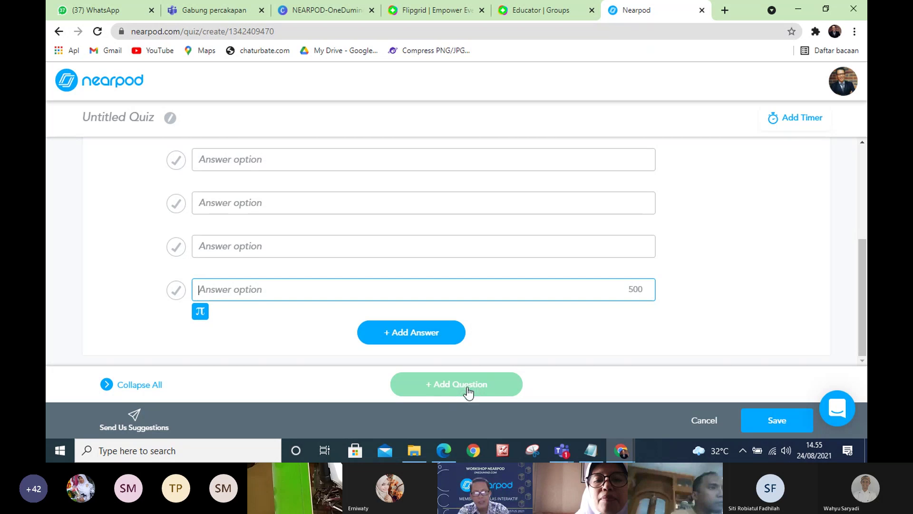
pyautogui.scroll(4, 463, 286)
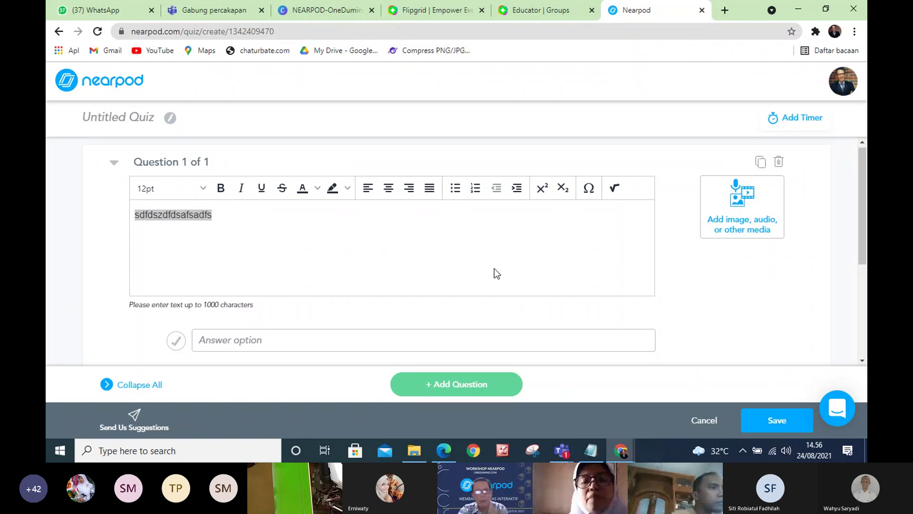
# - Leave the quiz editor without saving, return to the SENI GRAFIS-1 lesson and check its slides
pyautogui.click(59, 32)
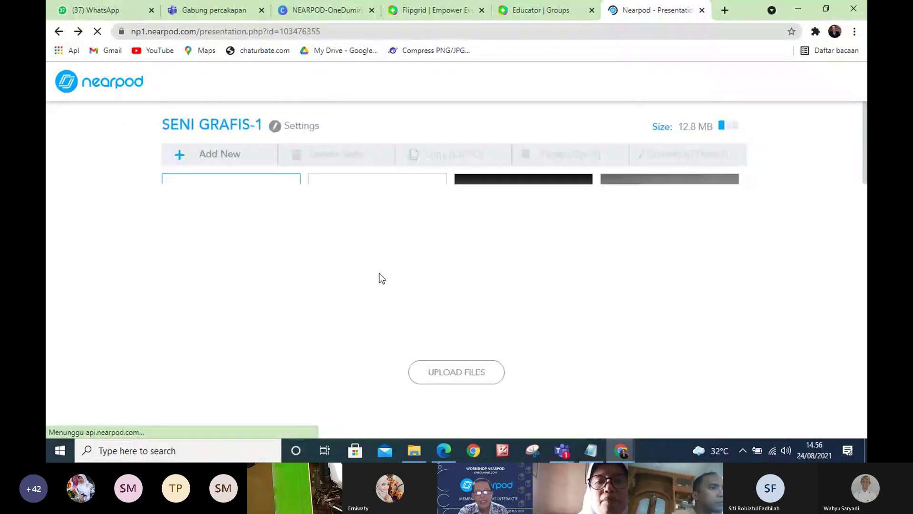
pyautogui.scroll(-4, 392, 287)
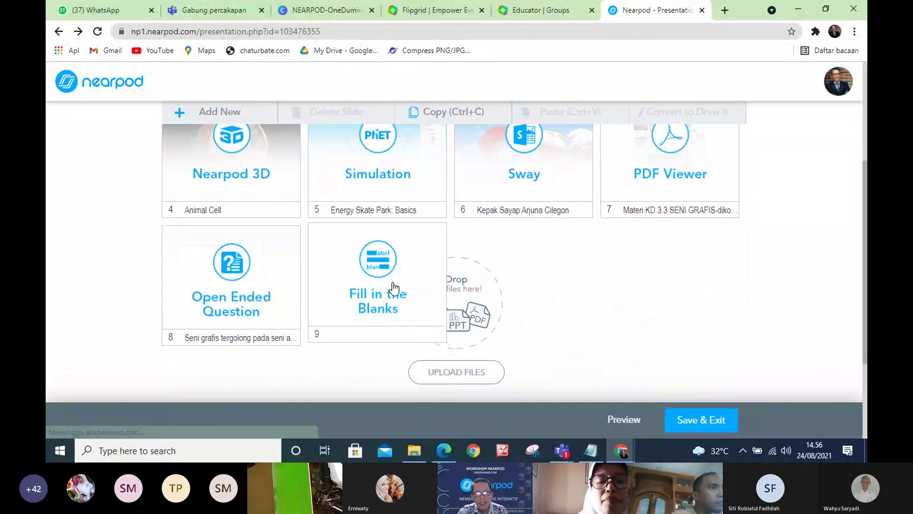
pyautogui.scroll(4, 392, 286)
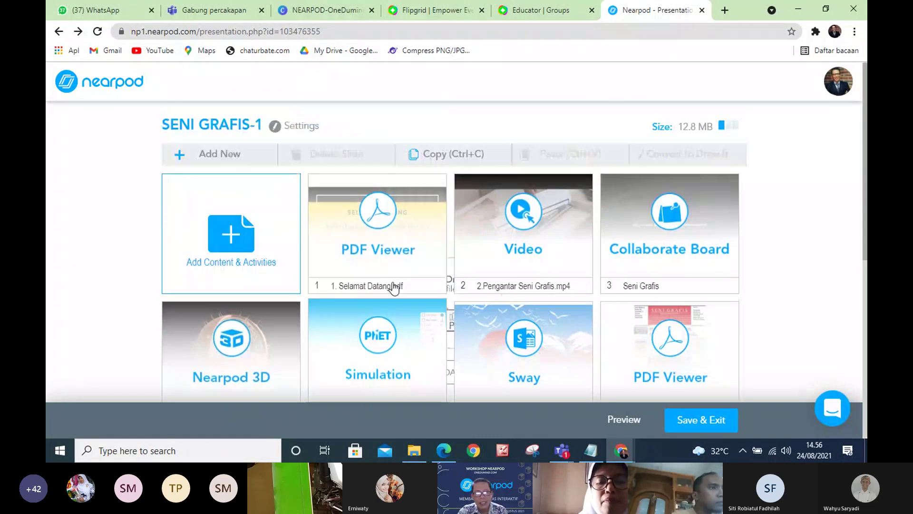
# - Add the "7. Evaluasi Seni Grafis" PDF from the computer to the lesson as PDF Viewer content
pyautogui.click(231, 238)
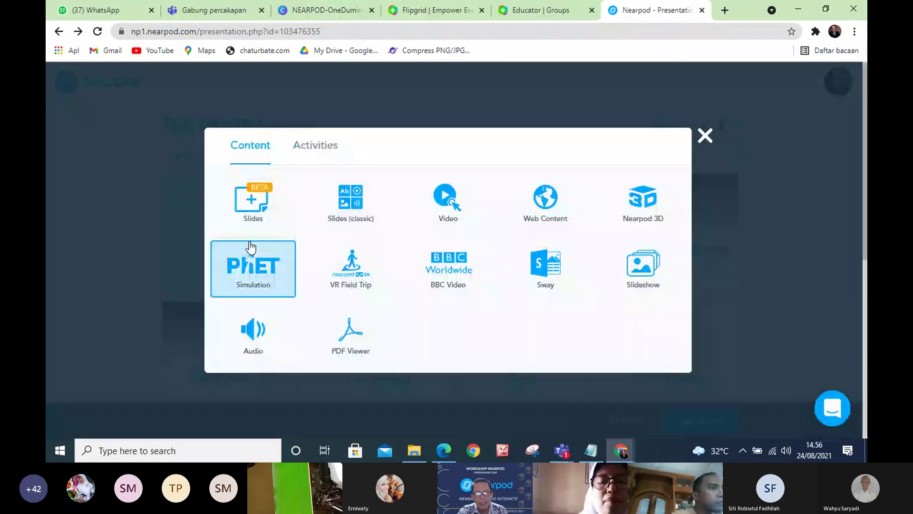
pyautogui.click(312, 147)
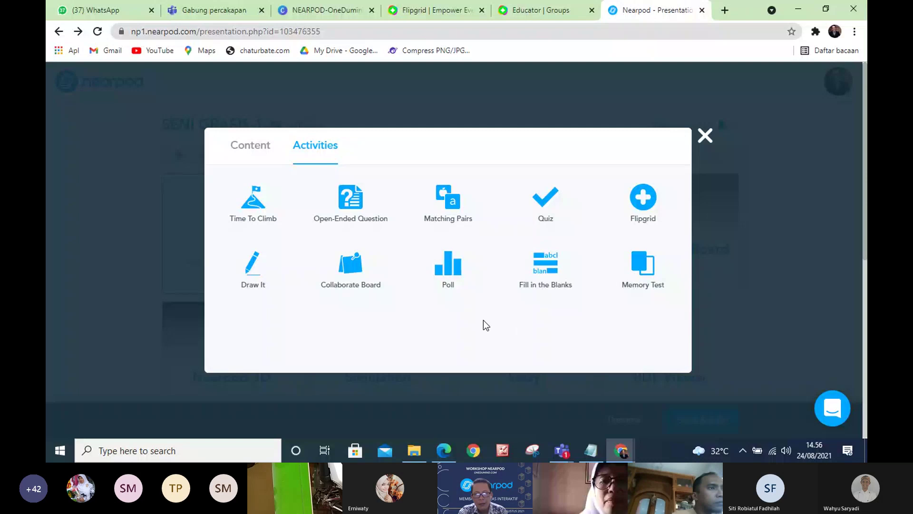
pyautogui.click(258, 150)
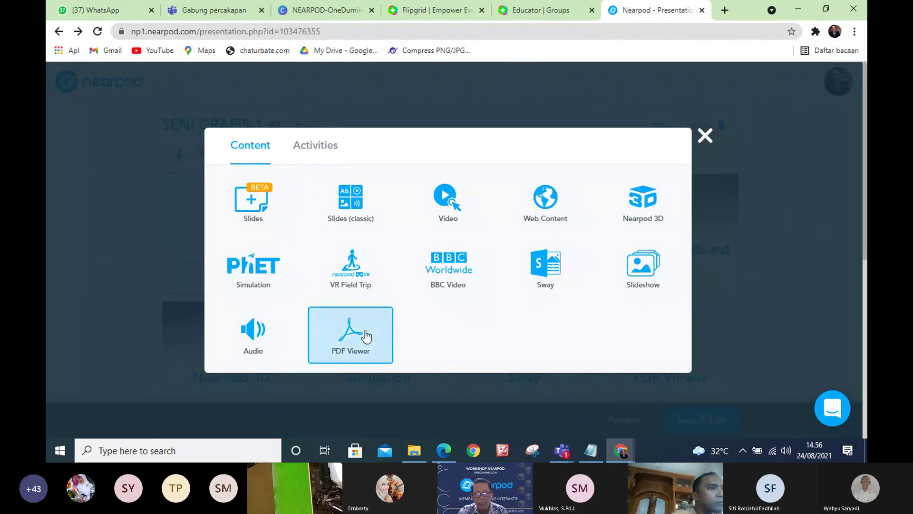
pyautogui.click(349, 341)
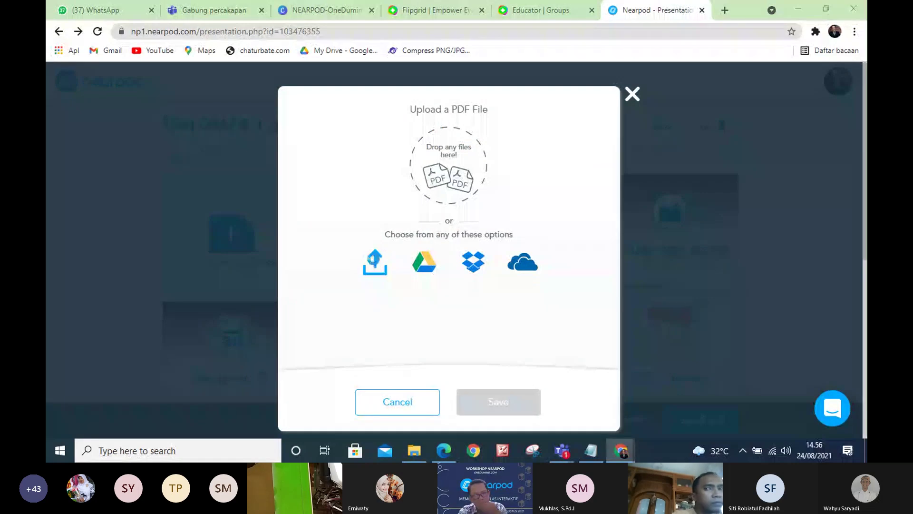
pyautogui.click(375, 262)
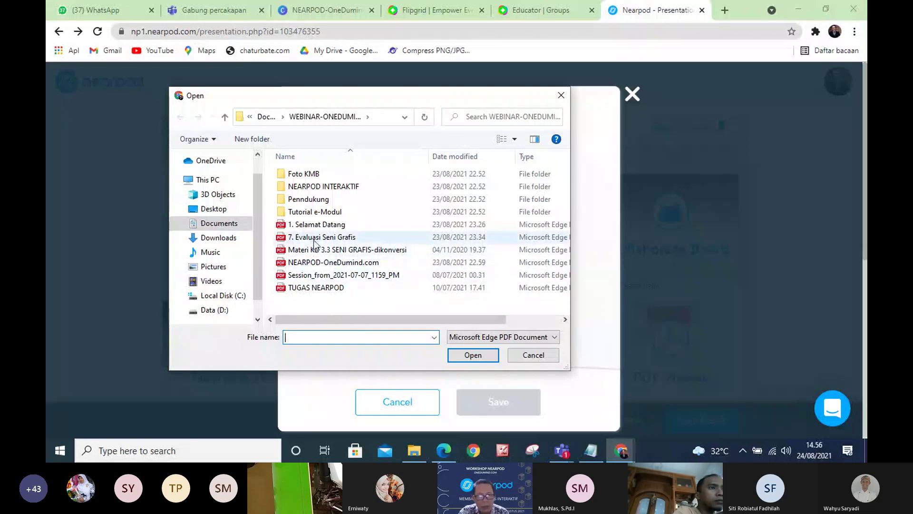
pyautogui.click(333, 240)
pyautogui.click(460, 357)
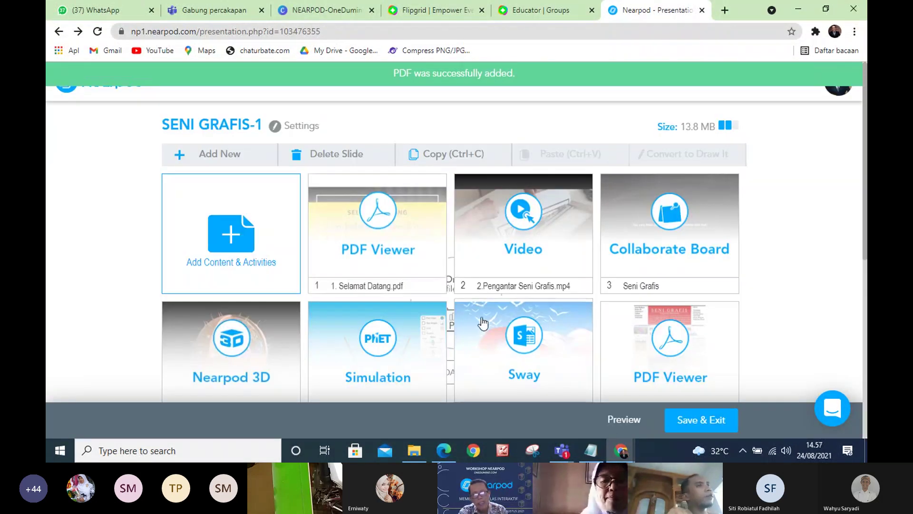
# - Open the "7. Evaluasi Seni Grafis.pdf" slide, follow its link to the POST TES 3.3 SENI GRAFIS form and look over the first page
pyautogui.scroll(-1, 485, 318)
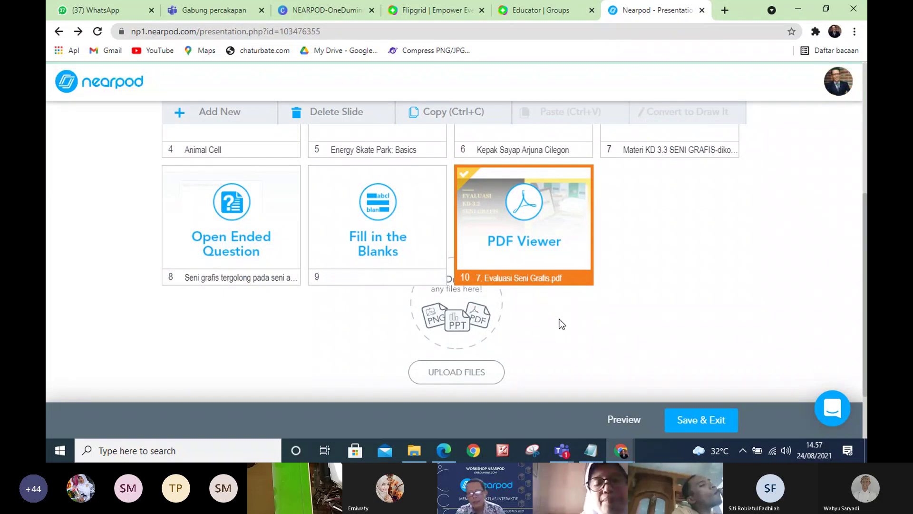
pyautogui.click(530, 223)
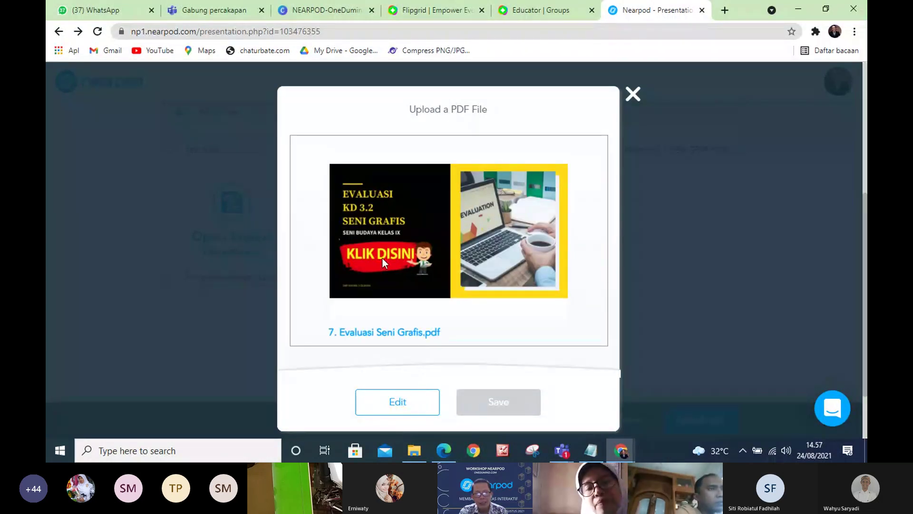
pyautogui.click(385, 335)
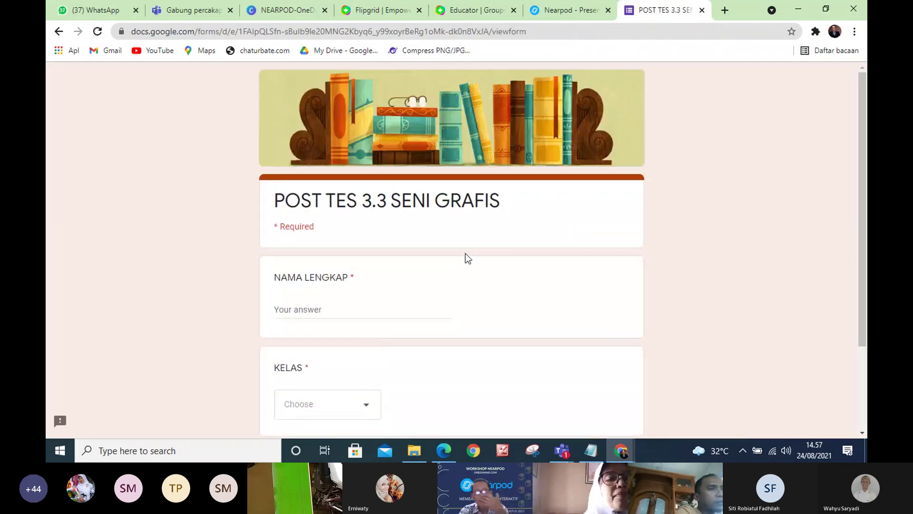
pyautogui.scroll(-3, 464, 254)
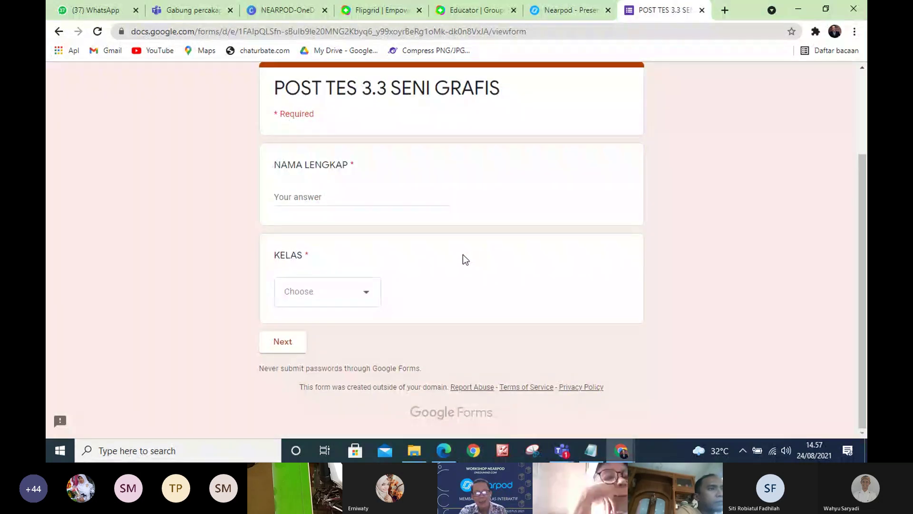
pyautogui.scroll(3, 463, 255)
pyautogui.scroll(-3, 463, 255)
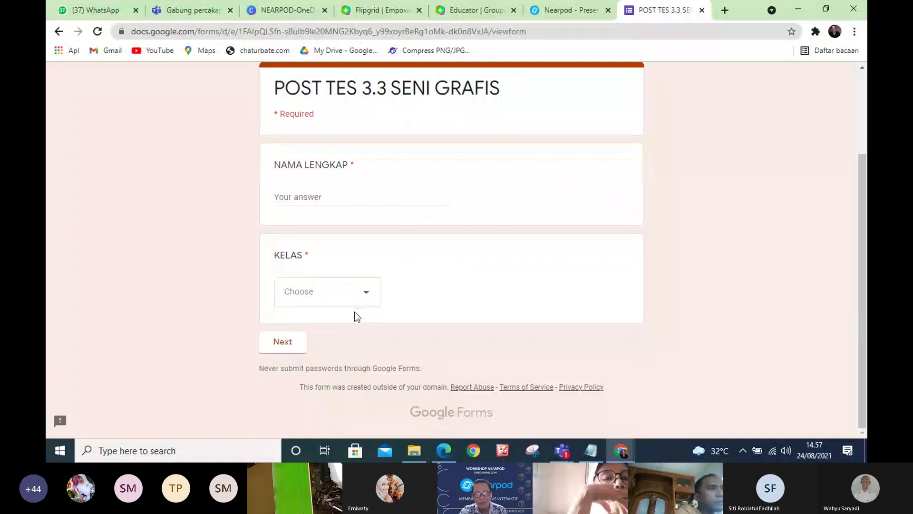
# - Fill in the student's full name, choose class IX-A and continue to the form's question page
pyautogui.click(364, 191)
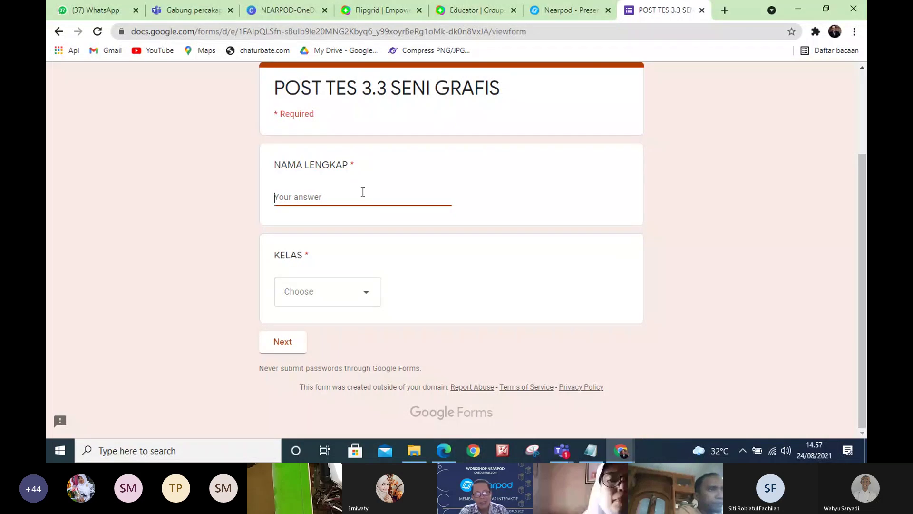
pyautogui.write('S')
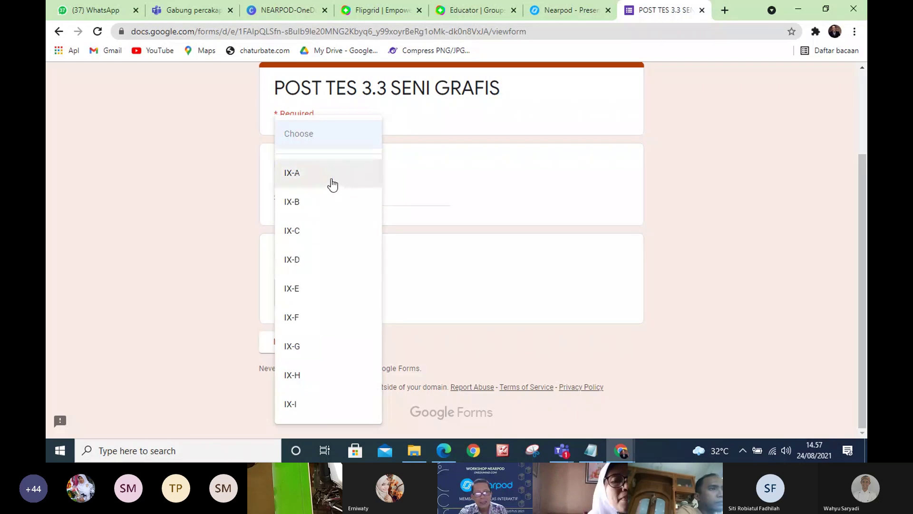
pyautogui.click(333, 189)
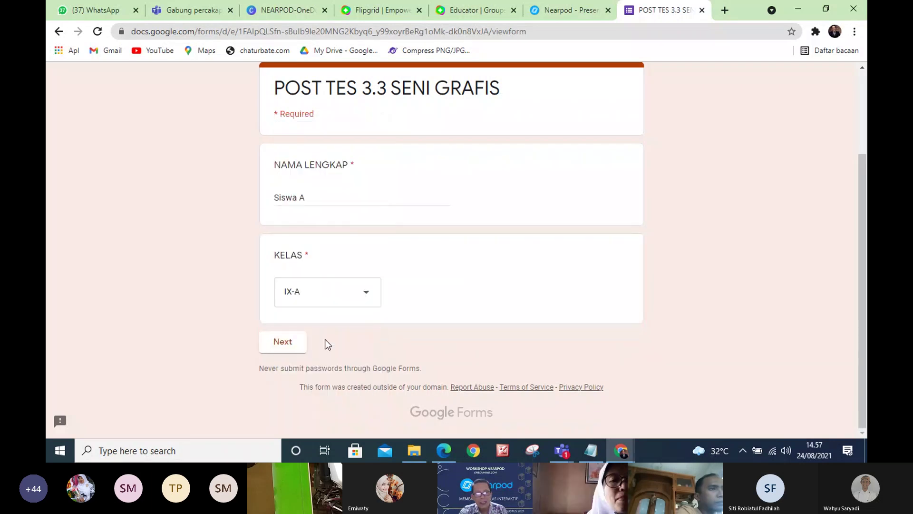
pyautogui.click(283, 342)
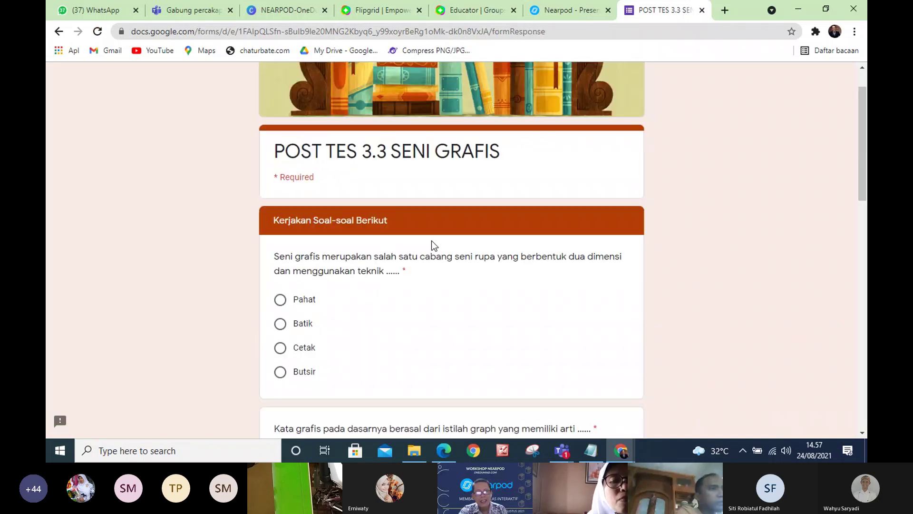
# - Look through the multiple-choice questions of the post-test form from beginning to end
pyautogui.scroll(-2, 328, 184)
pyautogui.scroll(-7, 333, 226)
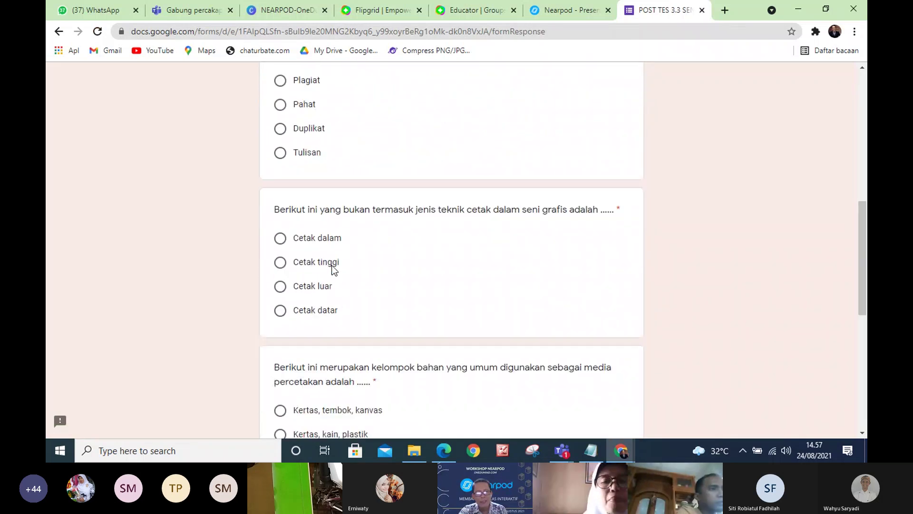
pyautogui.scroll(2, 461, 317)
pyautogui.scroll(10, 461, 318)
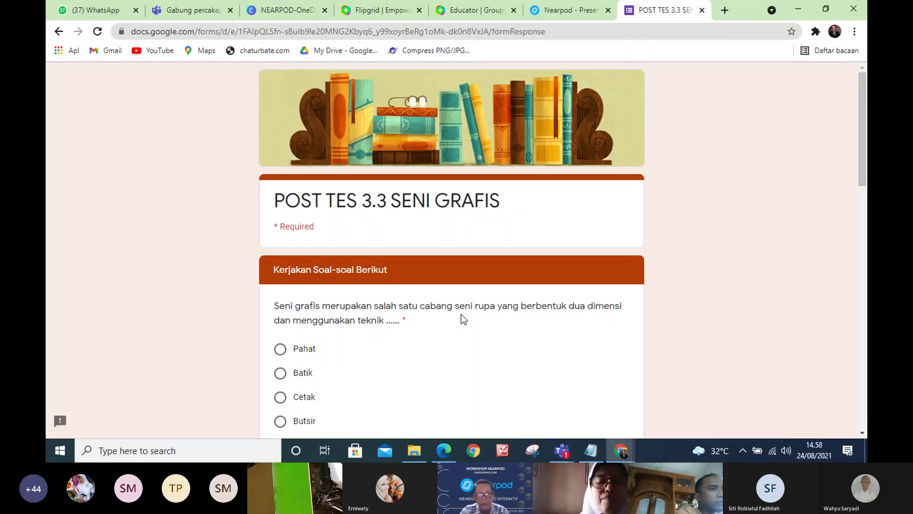
pyautogui.scroll(-3, 443, 332)
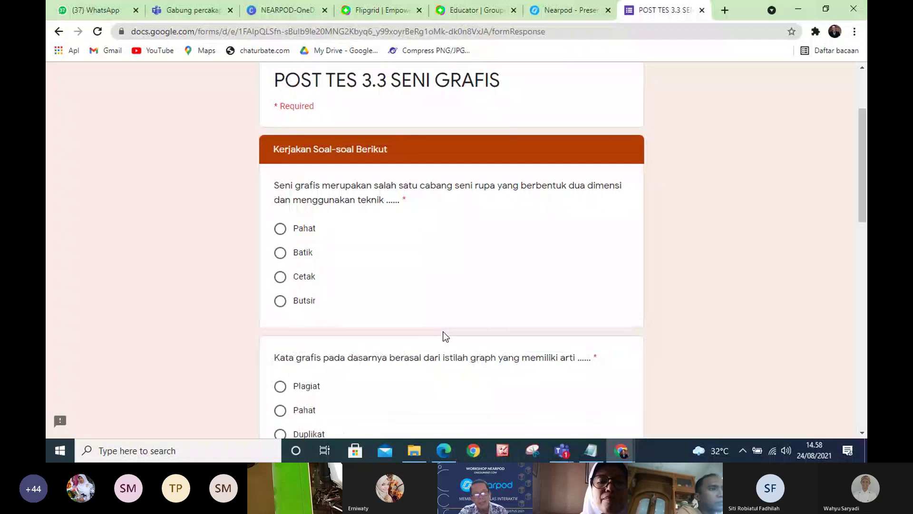
pyautogui.scroll(-5, 445, 336)
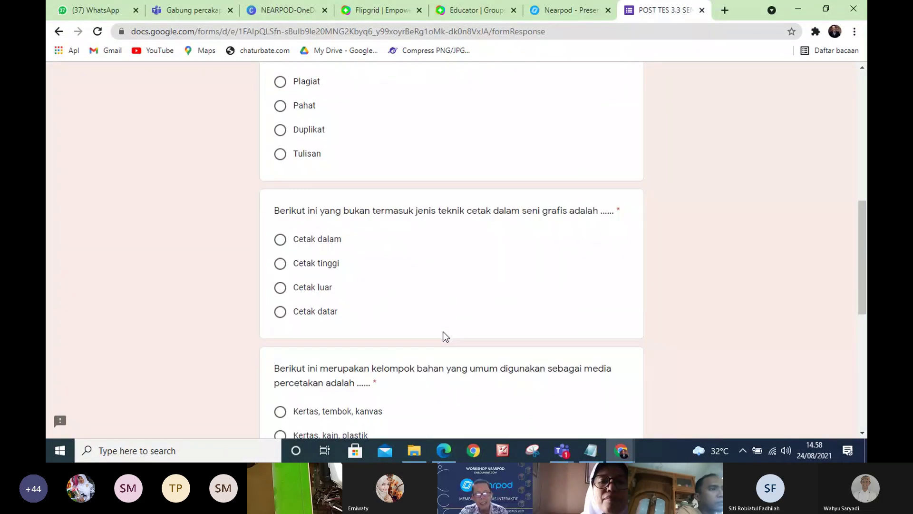
pyautogui.scroll(-6, 446, 336)
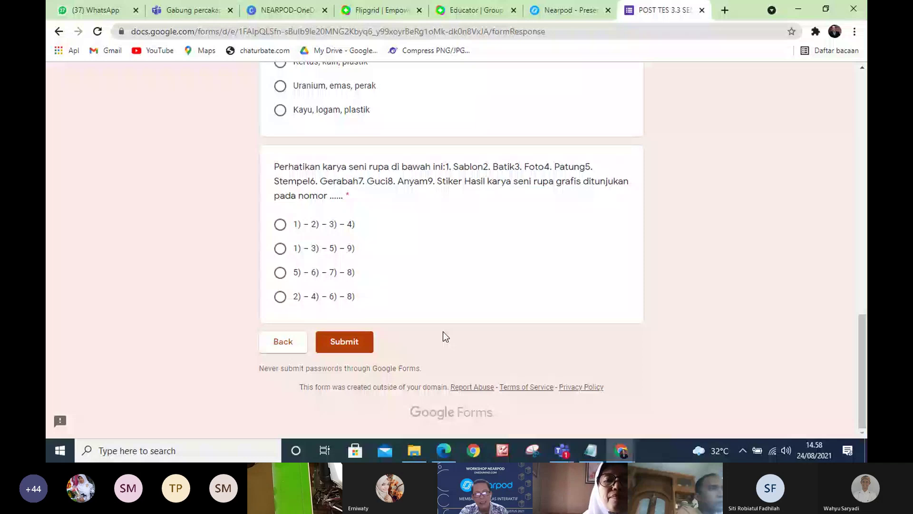
pyautogui.scroll(7, 446, 336)
pyautogui.scroll(3, 446, 336)
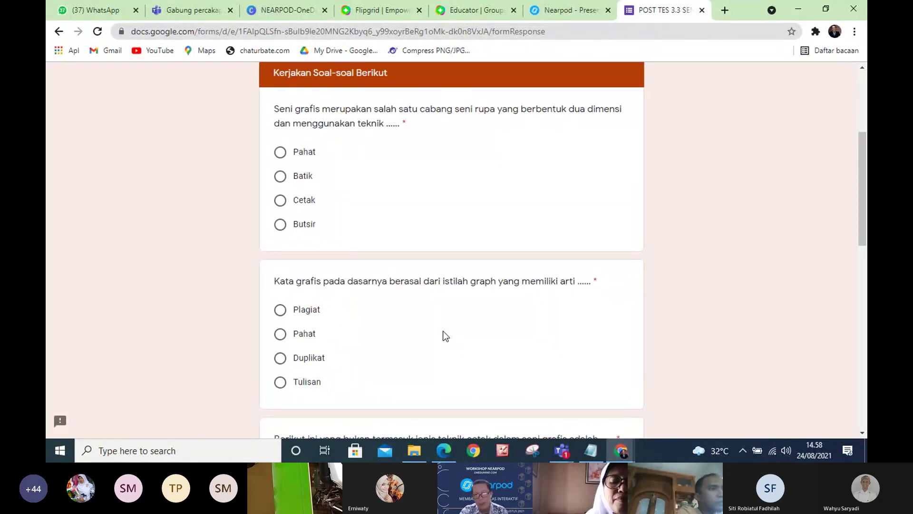
pyautogui.scroll(3, 446, 336)
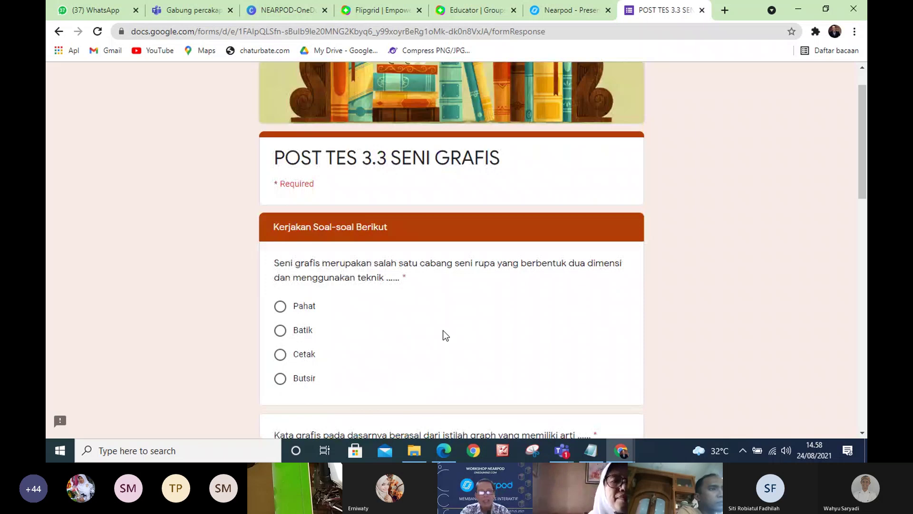
pyautogui.scroll(1, 443, 330)
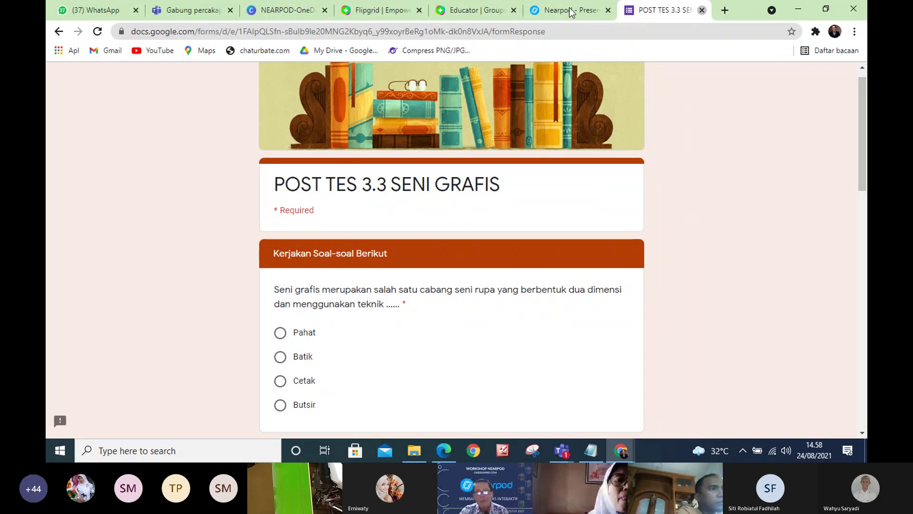
# - Close the post-test form and the PDF preview, and look over all slides of the SENI GRAFIS-1 lesson
pyautogui.click(540, 10)
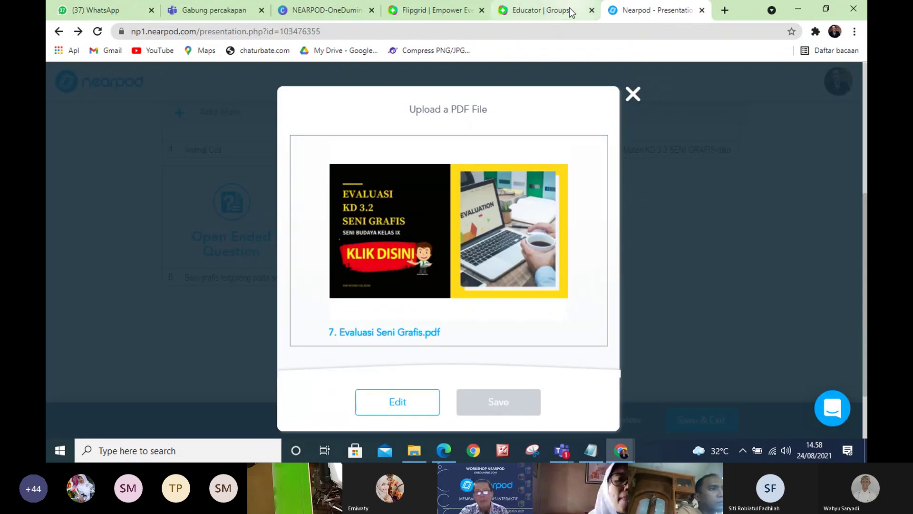
pyautogui.click(633, 96)
pyautogui.scroll(5, 451, 209)
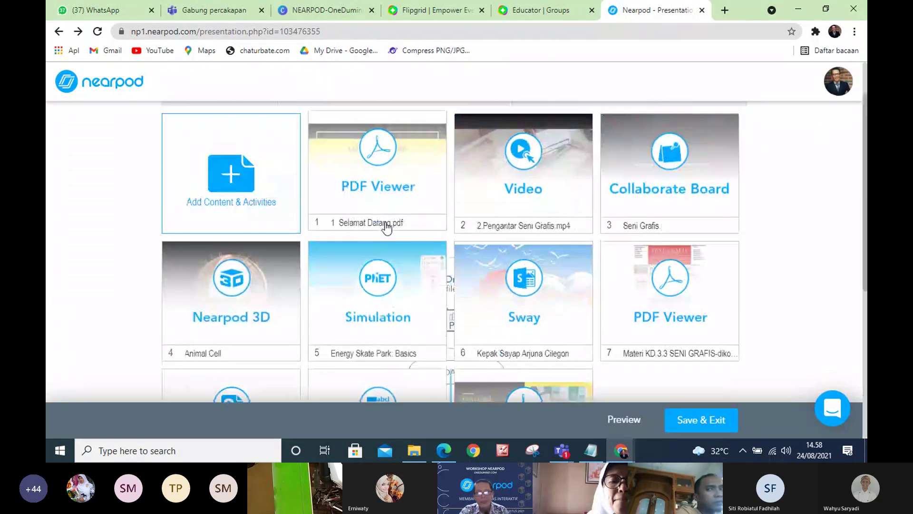
pyautogui.scroll(-4, 387, 227)
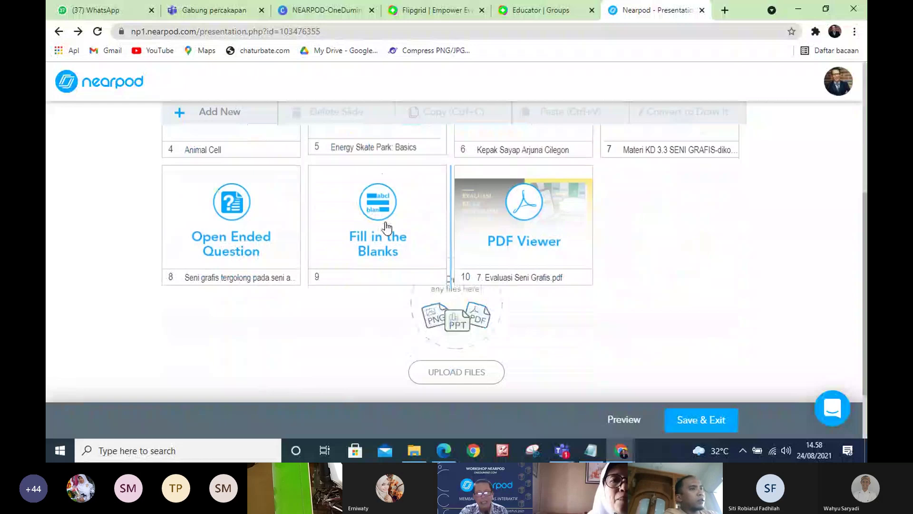
pyautogui.scroll(4, 387, 227)
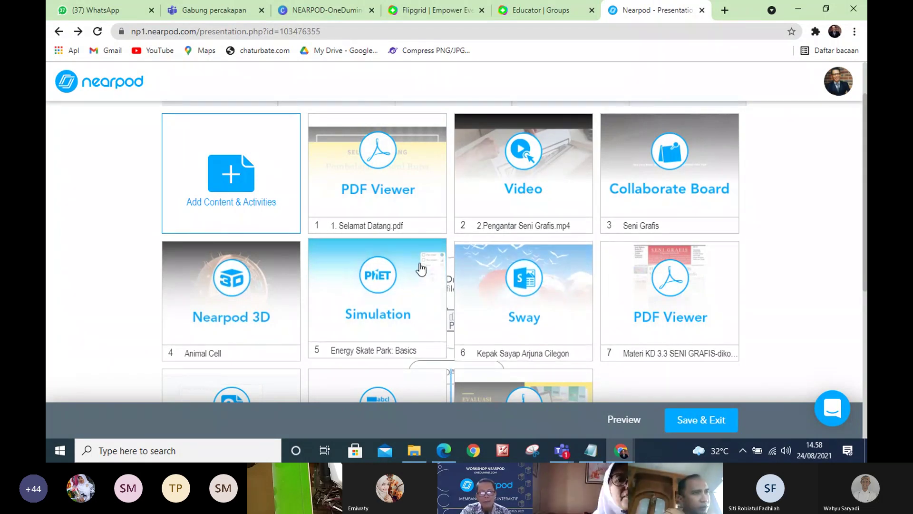
pyautogui.scroll(2, 406, 274)
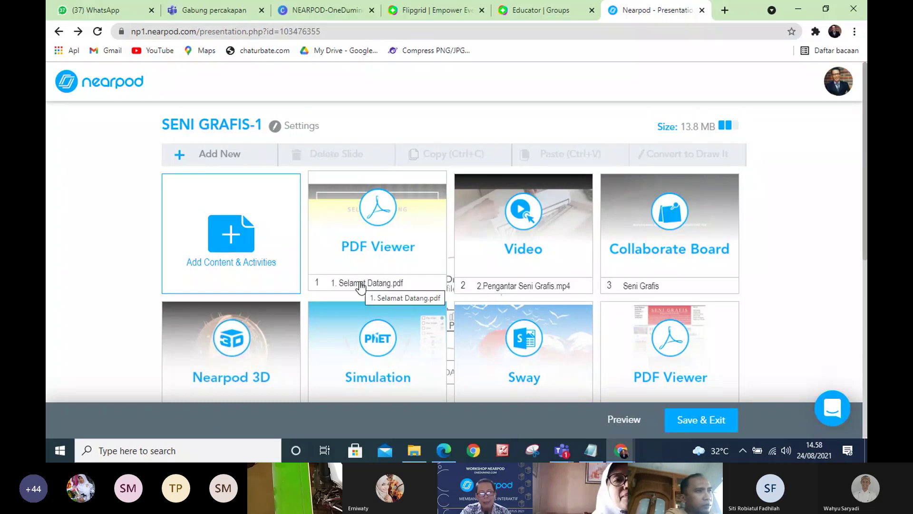
# - Add a Poll activity to the lesson with the question "Pengalaman kalian dalam menerima materi hari ini"
pyautogui.click(232, 239)
pyautogui.click(325, 152)
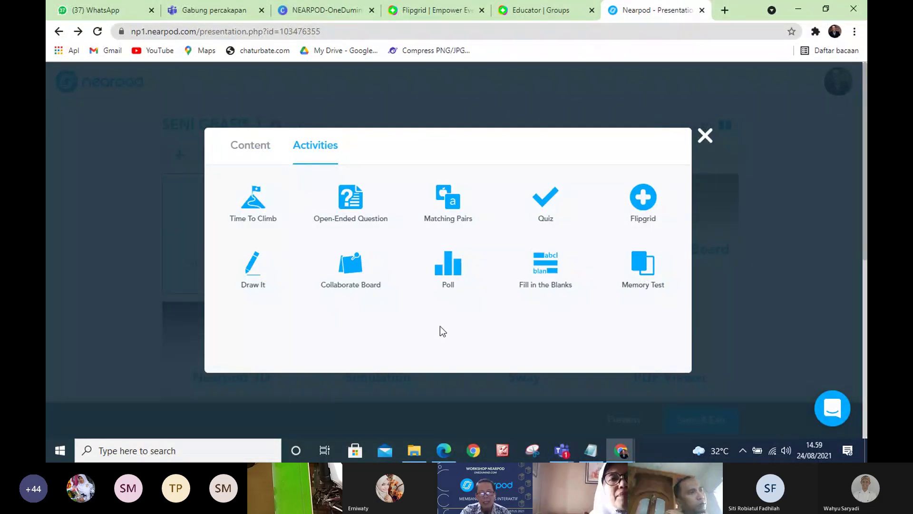
pyautogui.click(455, 270)
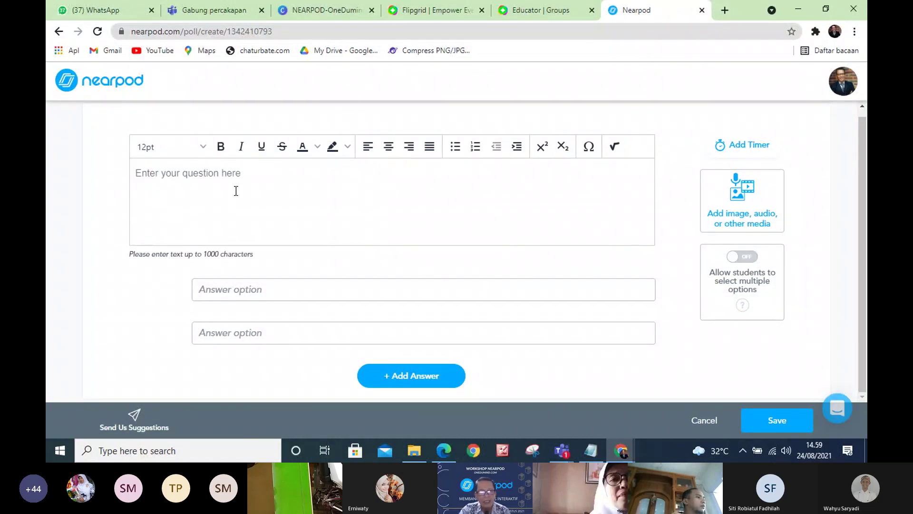
pyautogui.click(236, 191)
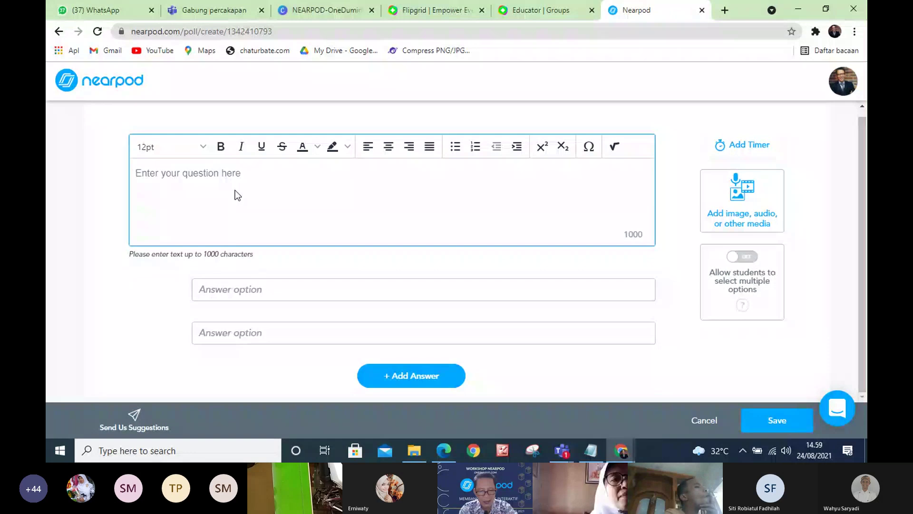
pyautogui.write('Pen')
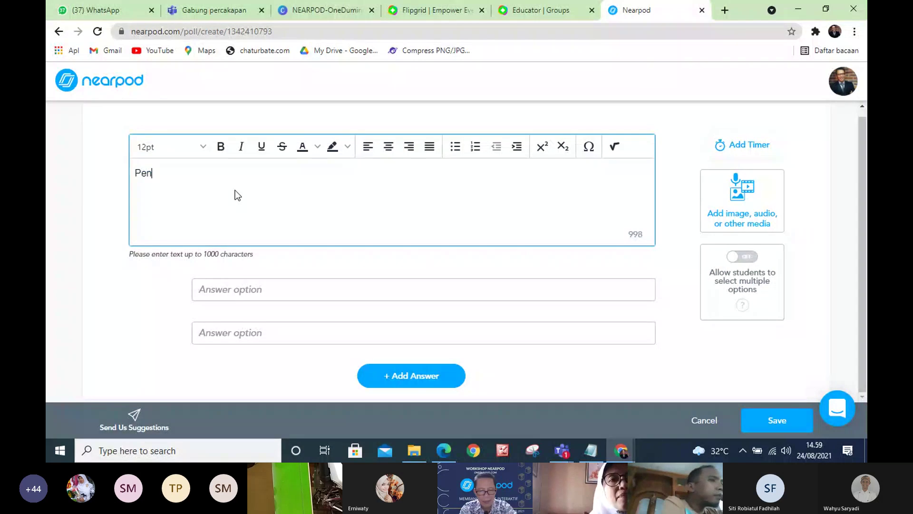
pyautogui.write('galaman kalian')
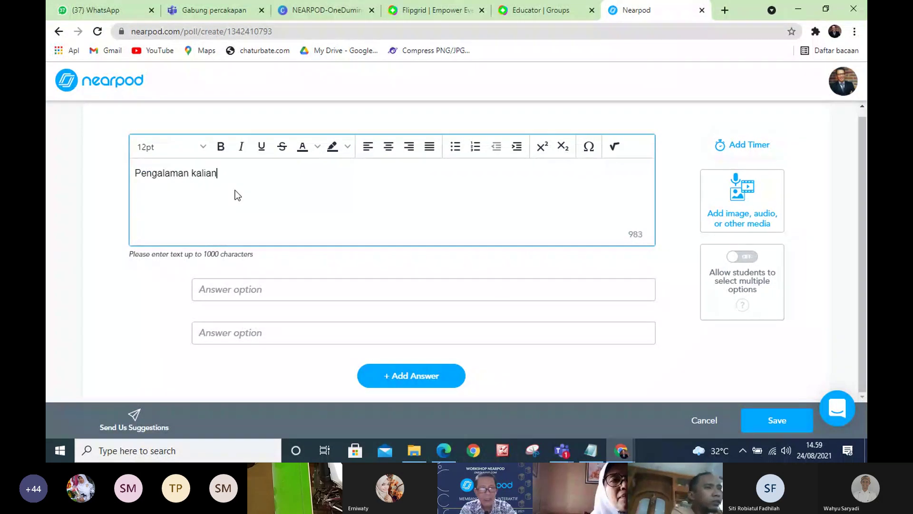
pyautogui.write(' dalam mene')
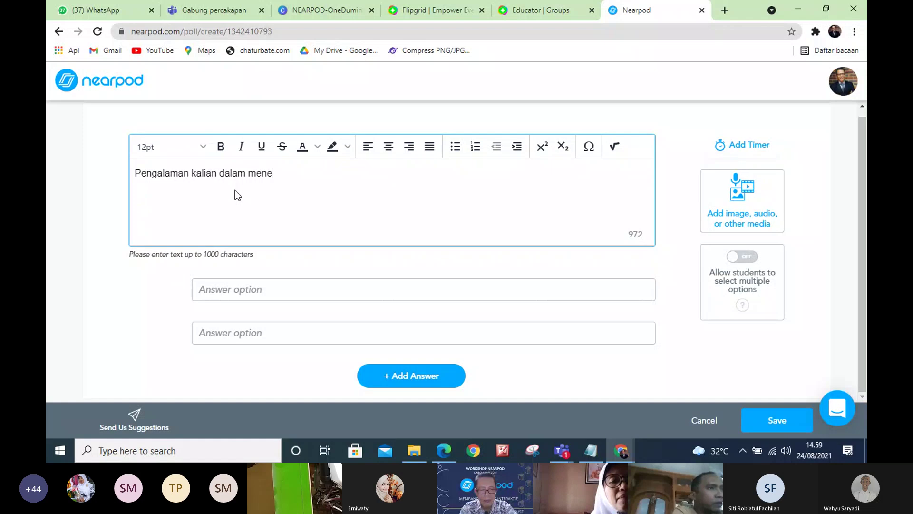
pyautogui.write('rima mater')
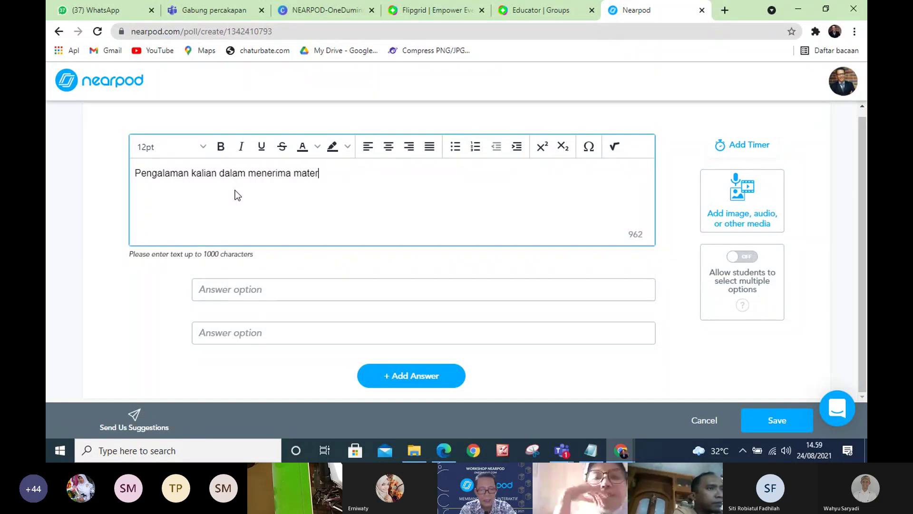
pyautogui.write('i hari ini')
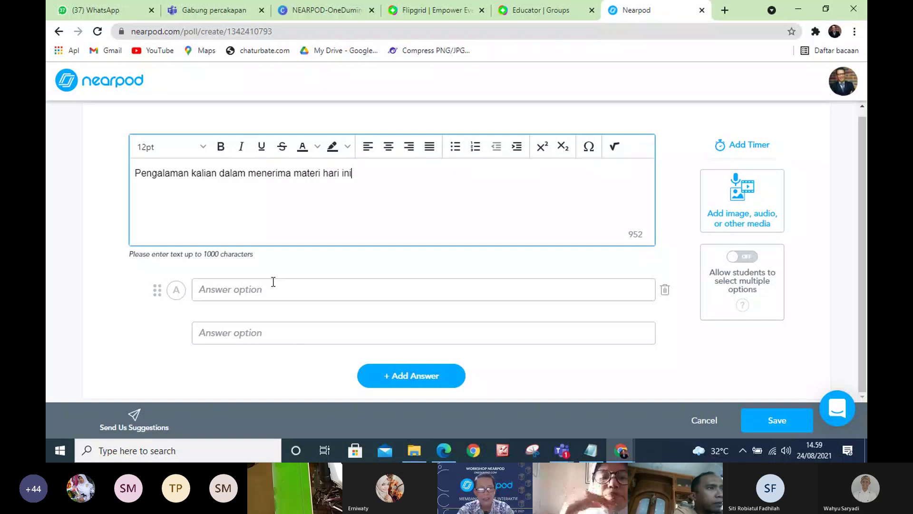
# - Give the poll three answer options: "Sangat paham", "Paham" and "Kurang paham"
pyautogui.click(272, 292)
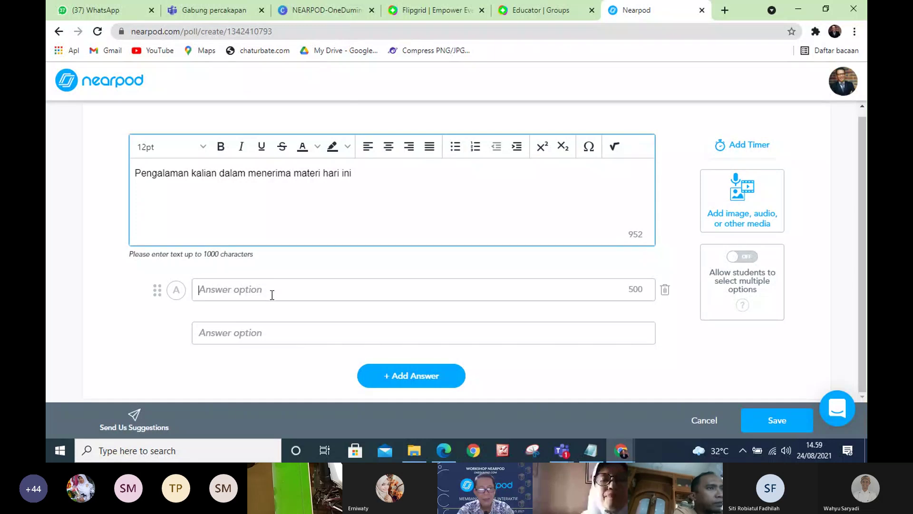
pyautogui.write('Sangat paham')
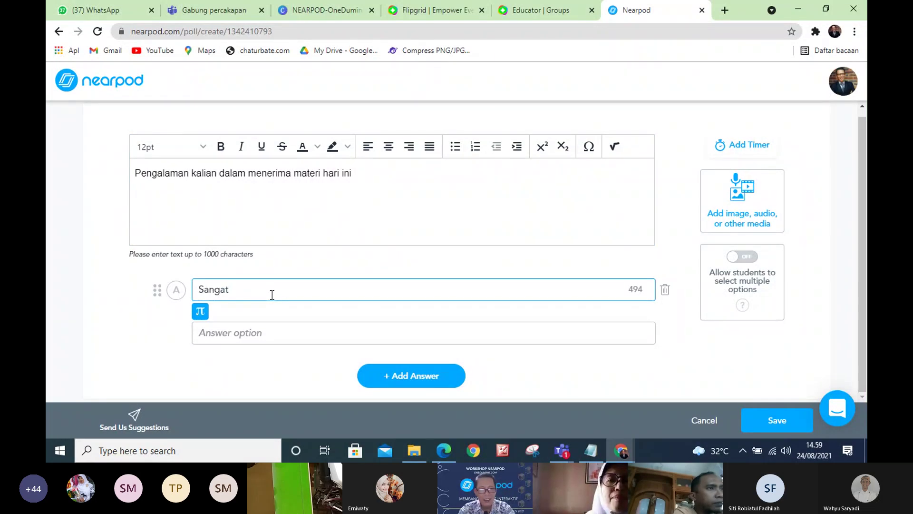
pyautogui.click(269, 326)
pyautogui.write('Pa')
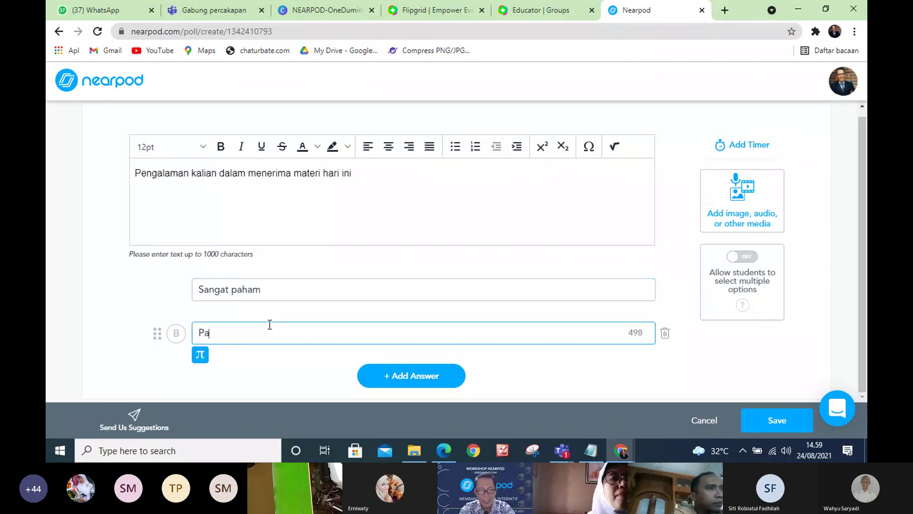
pyautogui.write('ham')
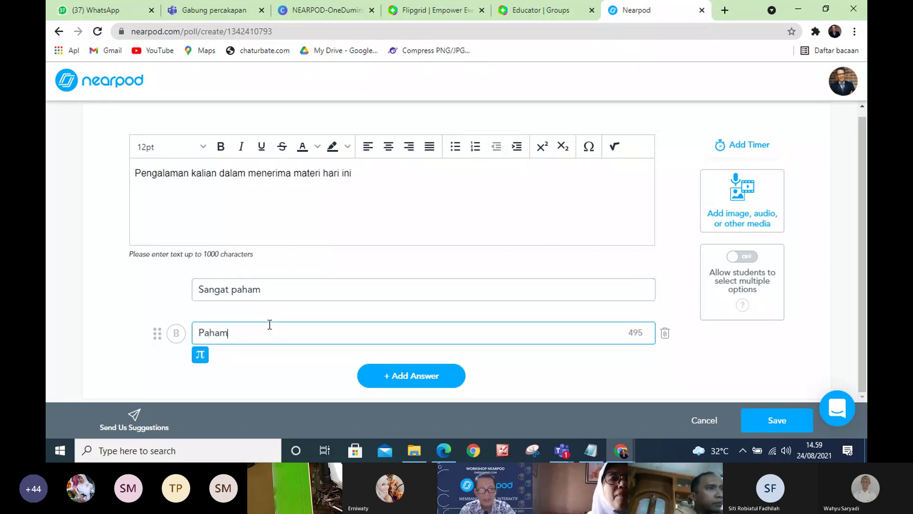
pyautogui.click(402, 383)
pyautogui.click(310, 338)
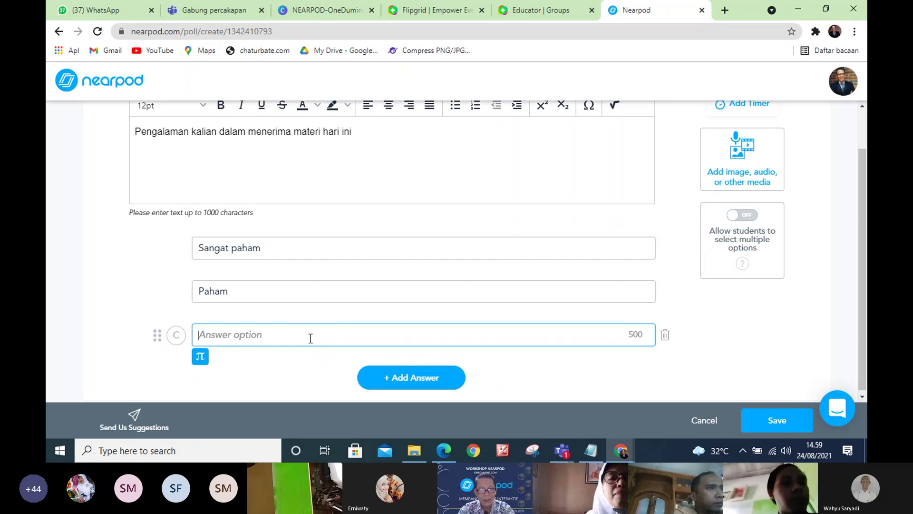
pyautogui.write('Kurang paham')
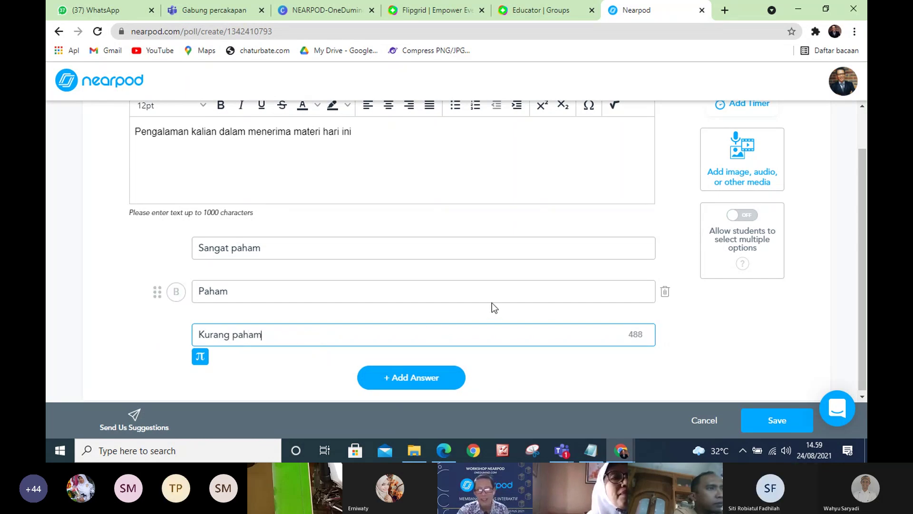
pyautogui.scroll(-1, 543, 305)
pyautogui.click(542, 379)
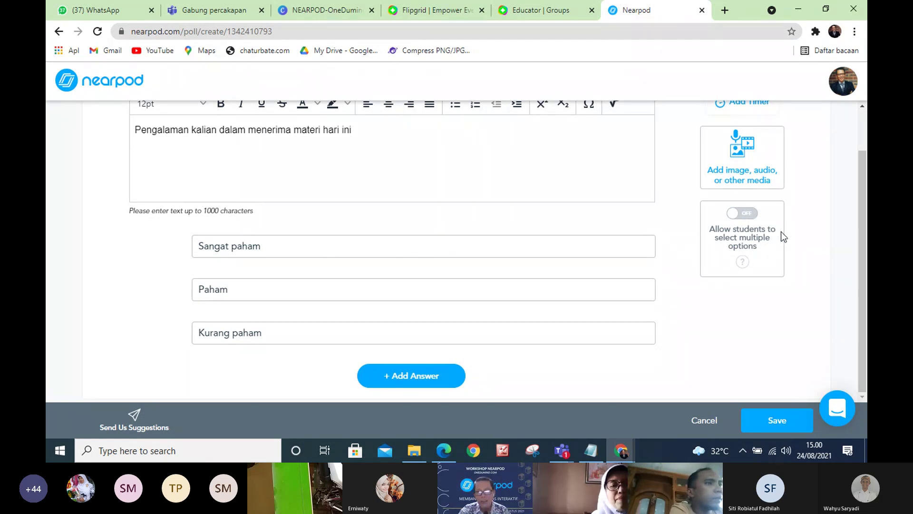
# - Try the setting that allows students to select multiple options, switch it off again and check the poll
pyautogui.click(750, 217)
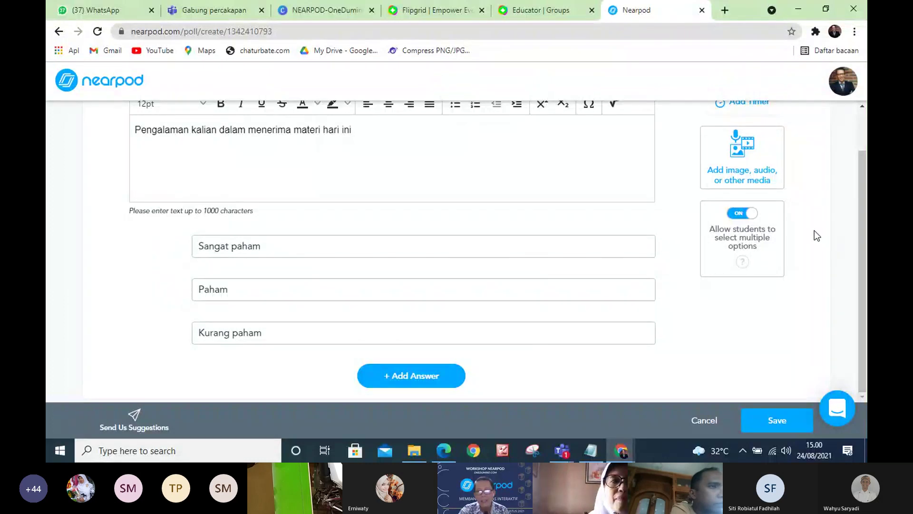
pyautogui.click(742, 217)
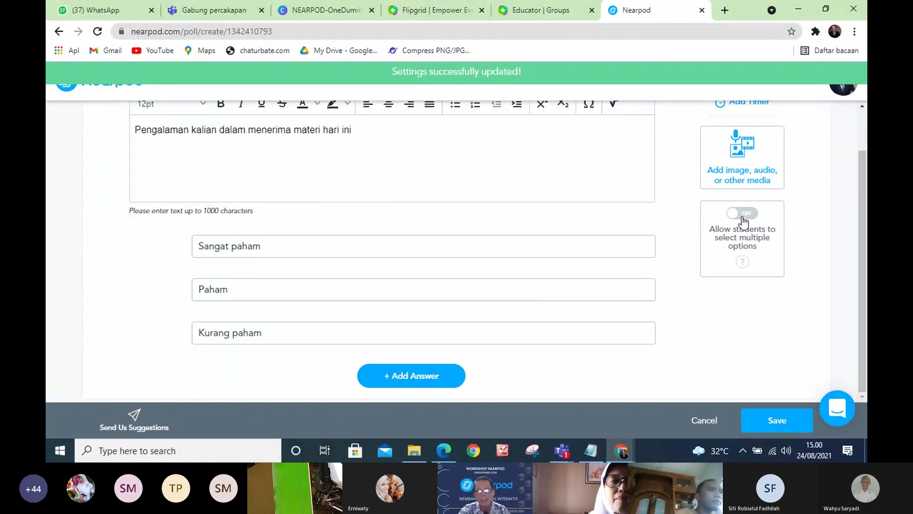
pyautogui.scroll(1, 582, 243)
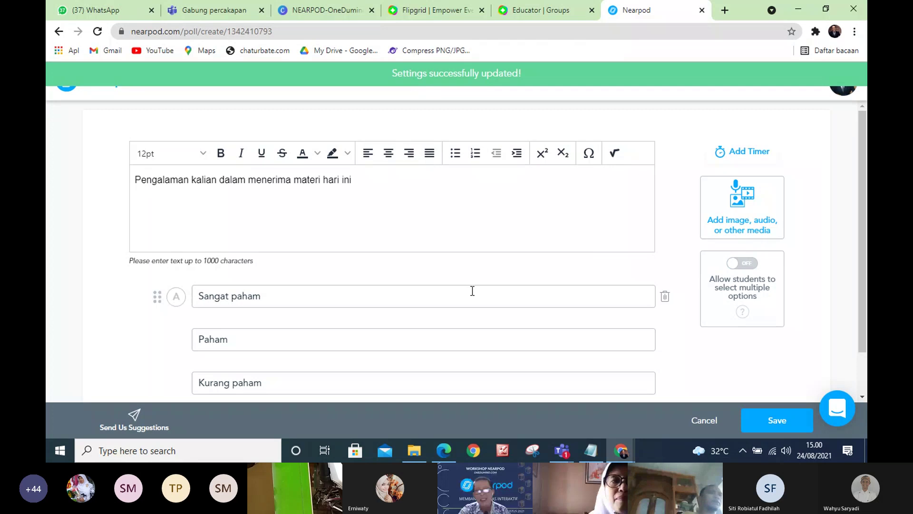
pyautogui.scroll(-1, 470, 290)
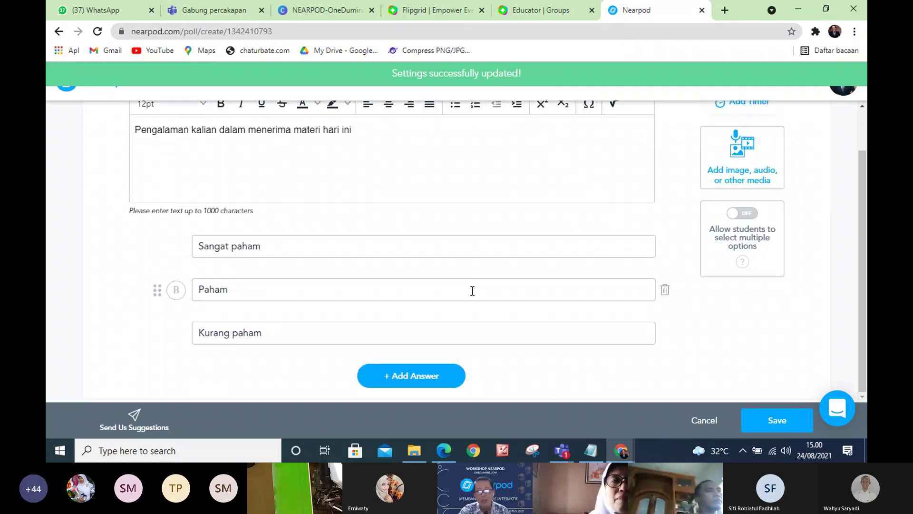
pyautogui.scroll(1, 472, 290)
pyautogui.scroll(-1, 532, 319)
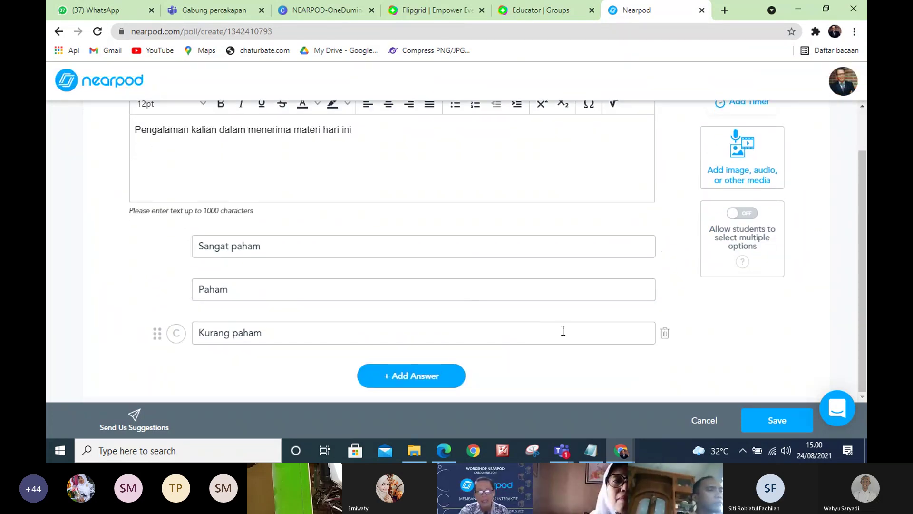
# - Save the poll, then save the SENI GRAFIS-1 lesson and exit to the lesson library
pyautogui.click(772, 421)
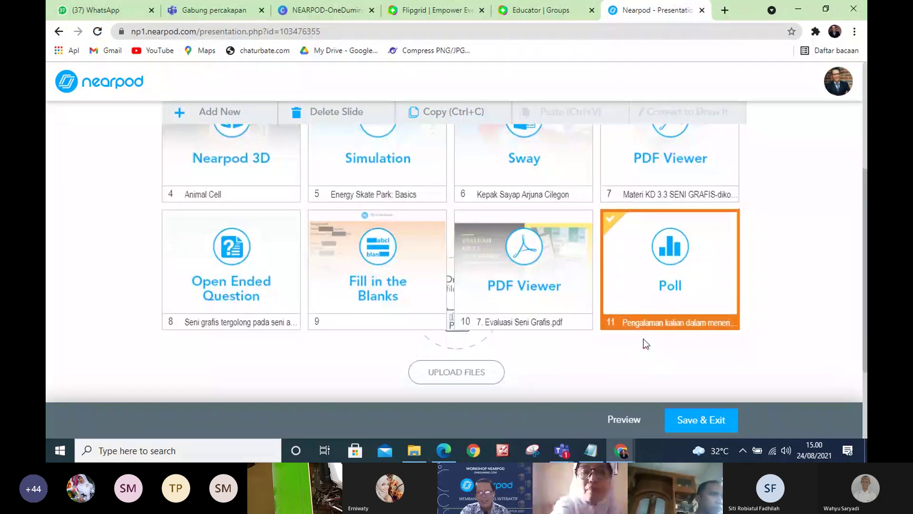
pyautogui.scroll(3, 637, 369)
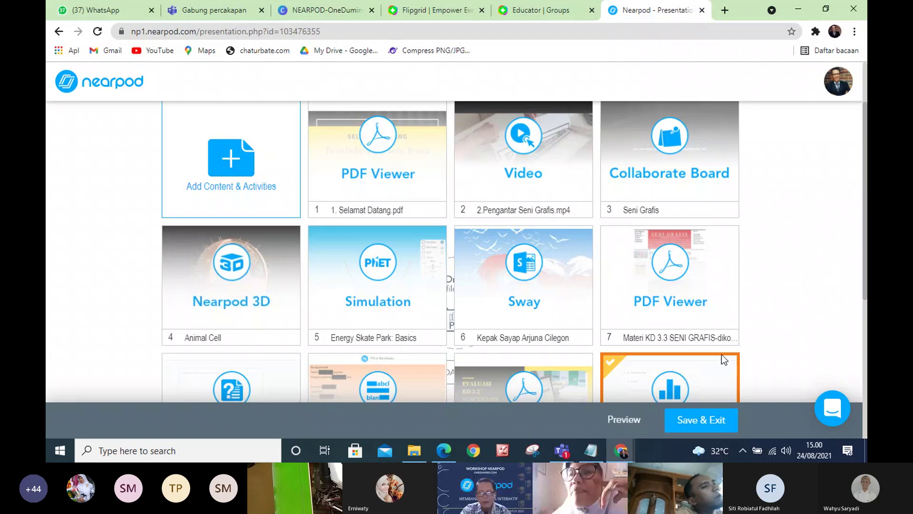
pyautogui.click(699, 425)
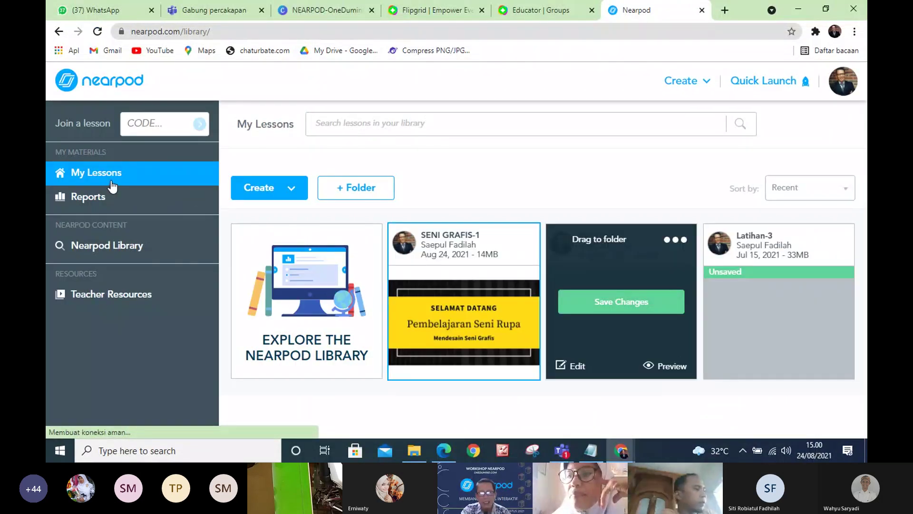
# - Preview the SENI GRAFIS-1 lesson from the welcome PDF through the introductory video to the Seni Grafis collaborate board
pyautogui.moveTo(474, 303)
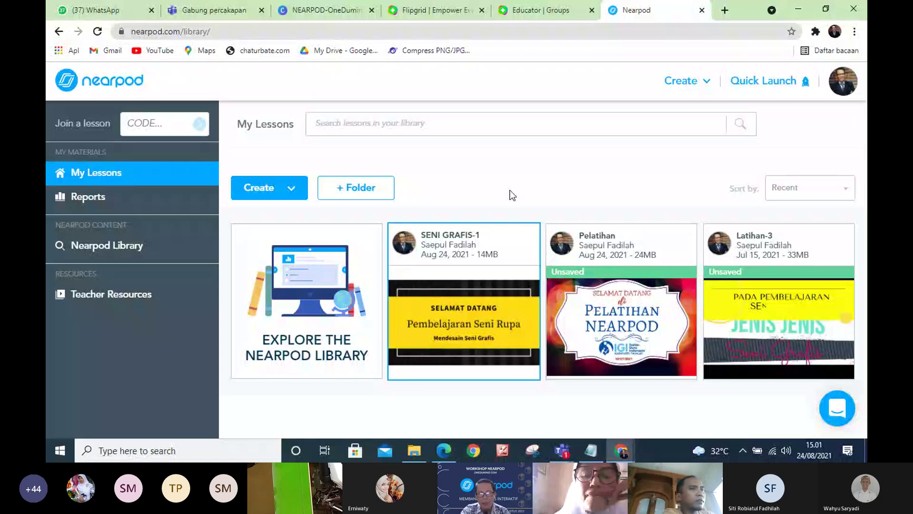
pyautogui.moveTo(516, 373)
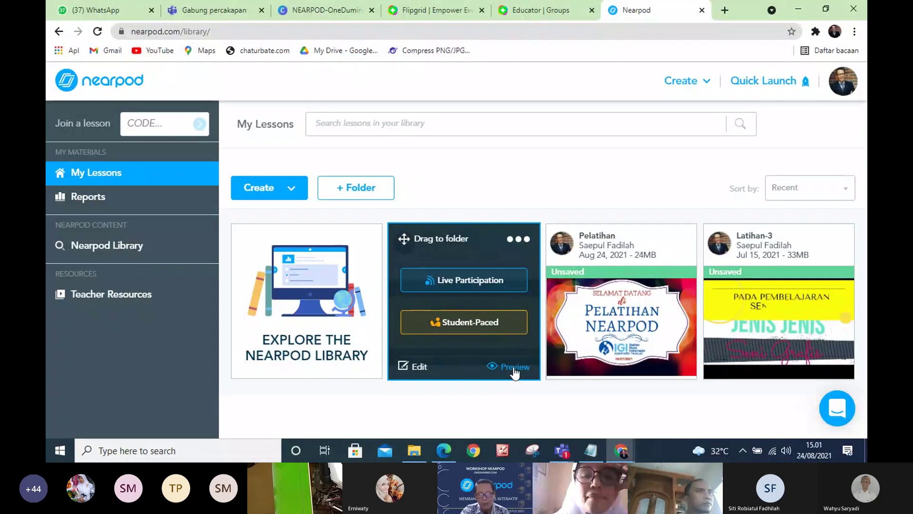
pyautogui.click(514, 368)
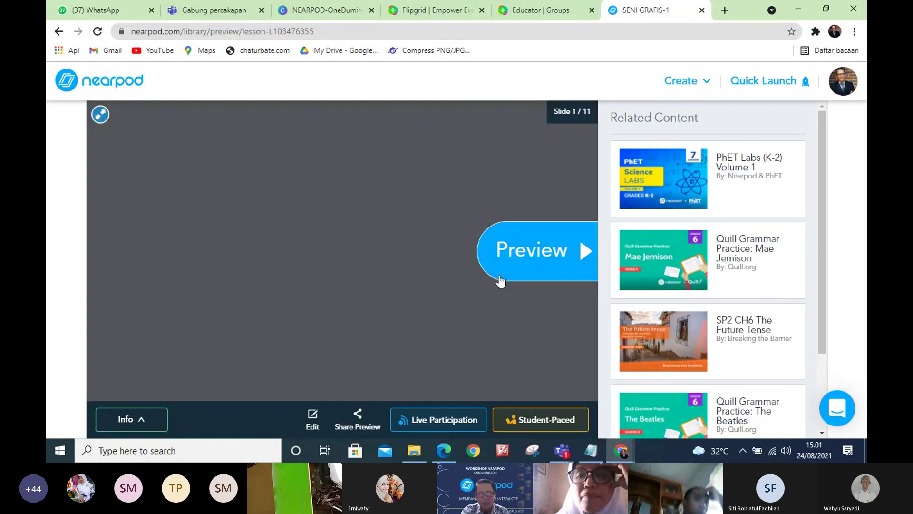
pyautogui.click(559, 252)
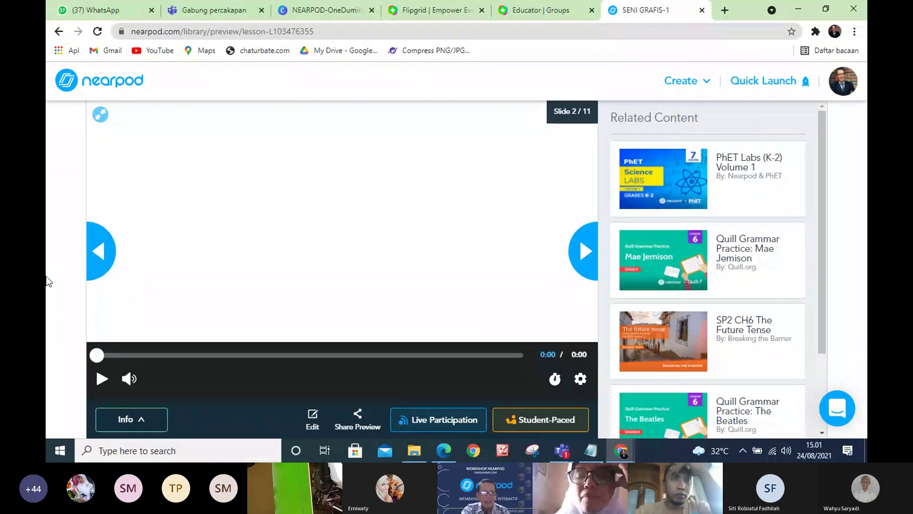
pyautogui.click(104, 247)
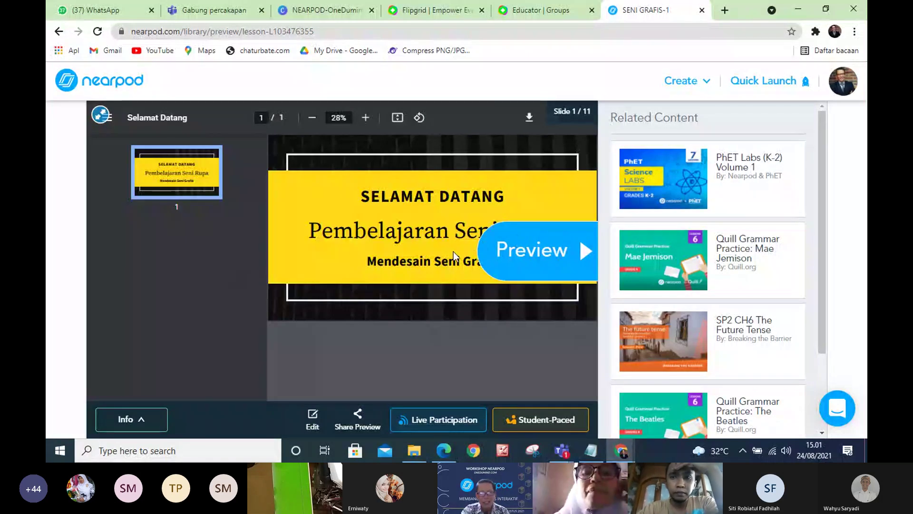
pyautogui.click(578, 255)
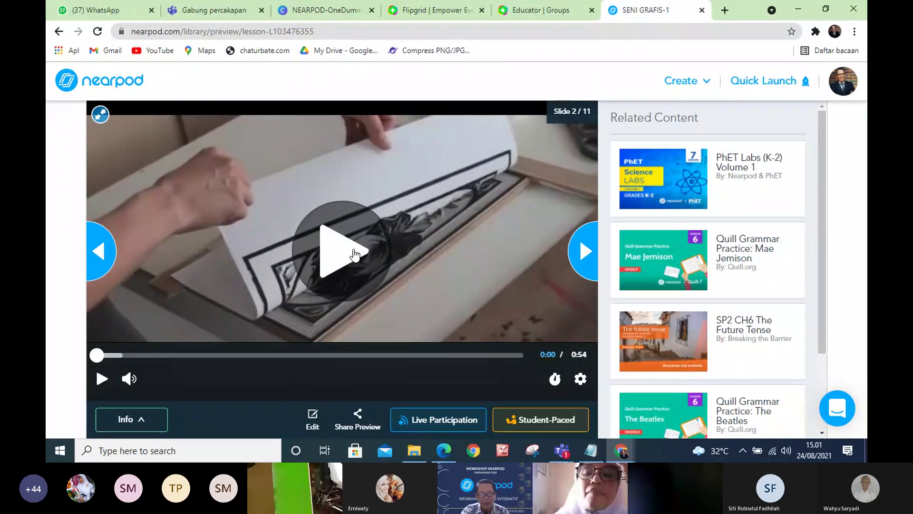
pyautogui.click(584, 252)
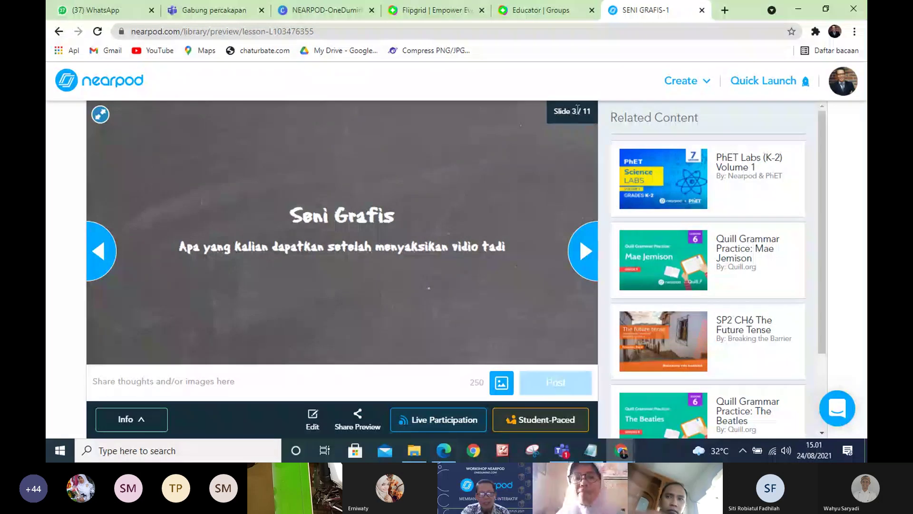
# - Continue the preview to the Sway slide, rotating the animal cell model and placing the skater on the simulation track on the way
pyautogui.click(583, 252)
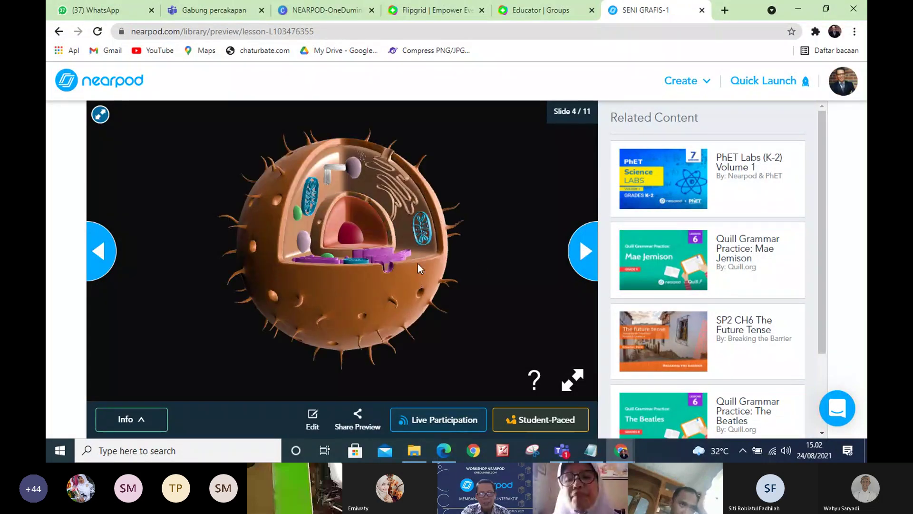
pyautogui.moveTo(426, 264); pyautogui.dragTo(386, 278)
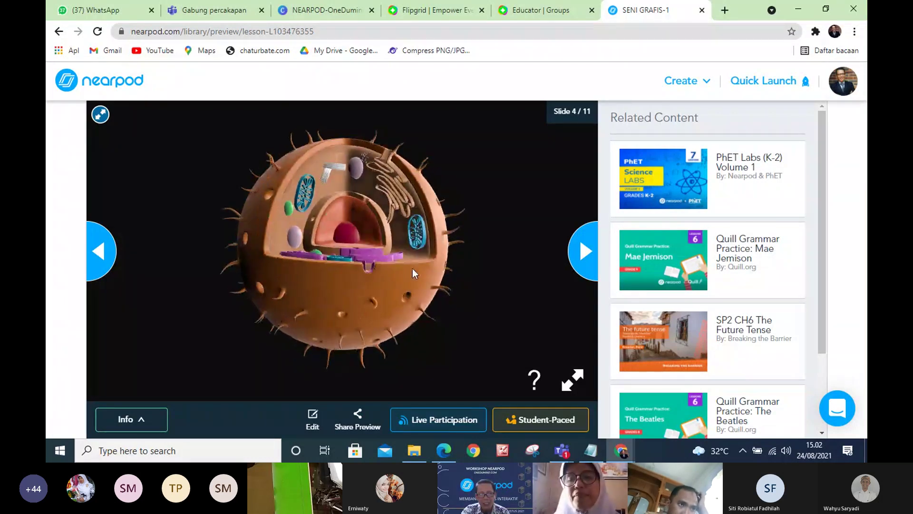
pyautogui.click(580, 252)
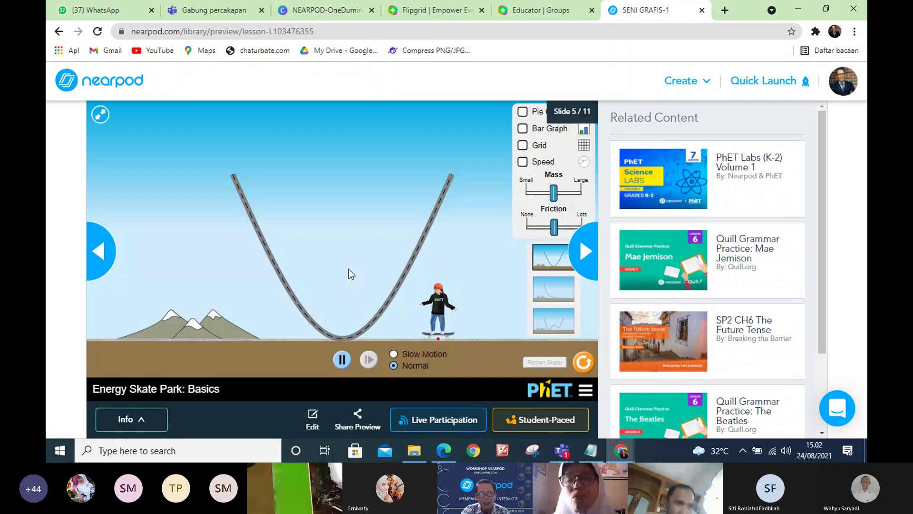
pyautogui.moveTo(438, 314); pyautogui.dragTo(447, 188)
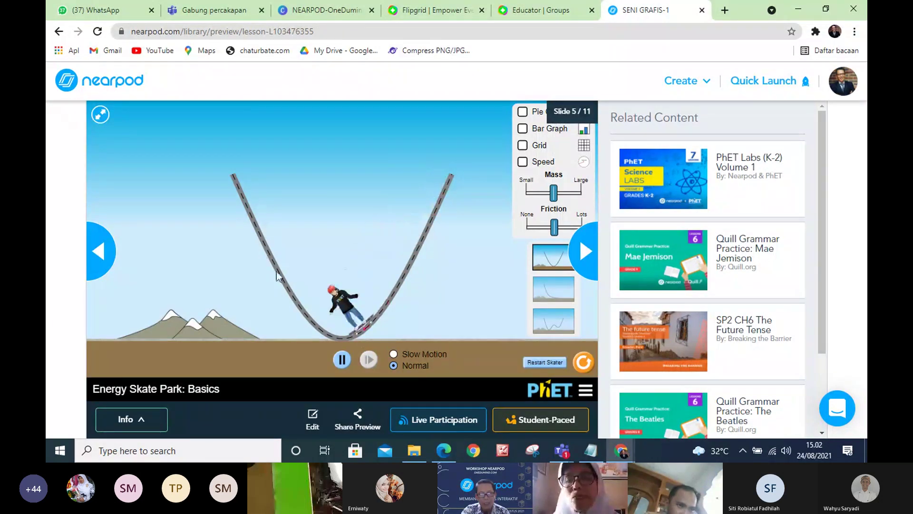
pyautogui.click(584, 252)
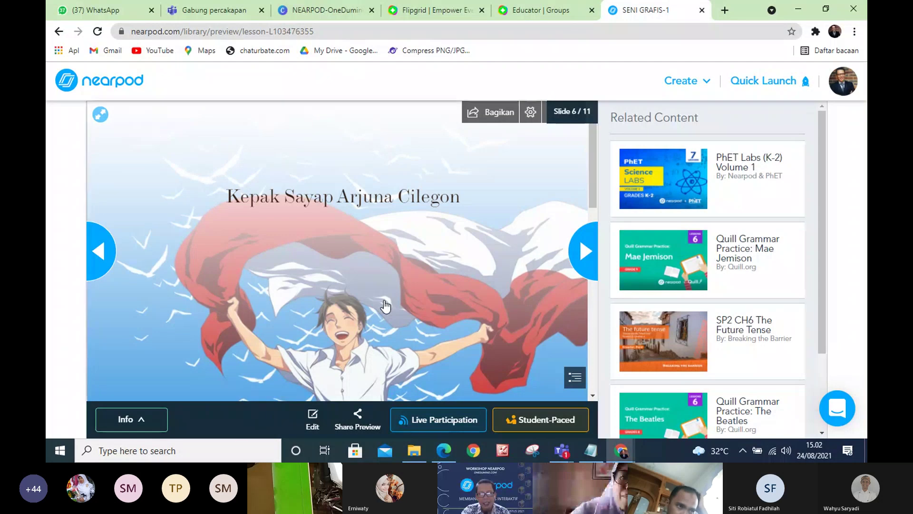
# - Look through the Kepak Sayap Arjuna Cilegon Sway slide, from its title illustration down to the embedded video
pyautogui.scroll(-2, 385, 304)
pyautogui.scroll(-5, 385, 300)
pyautogui.scroll(4, 384, 298)
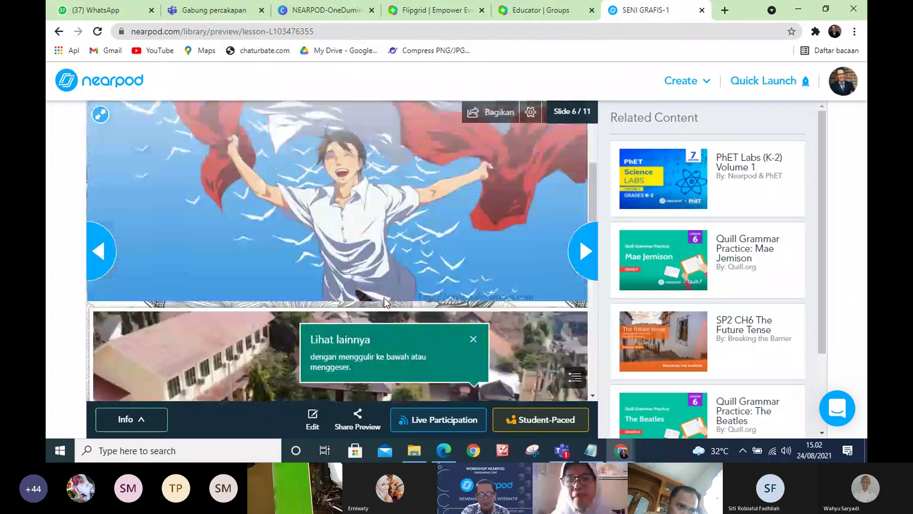
pyautogui.scroll(2, 385, 302)
pyautogui.scroll(-5, 385, 302)
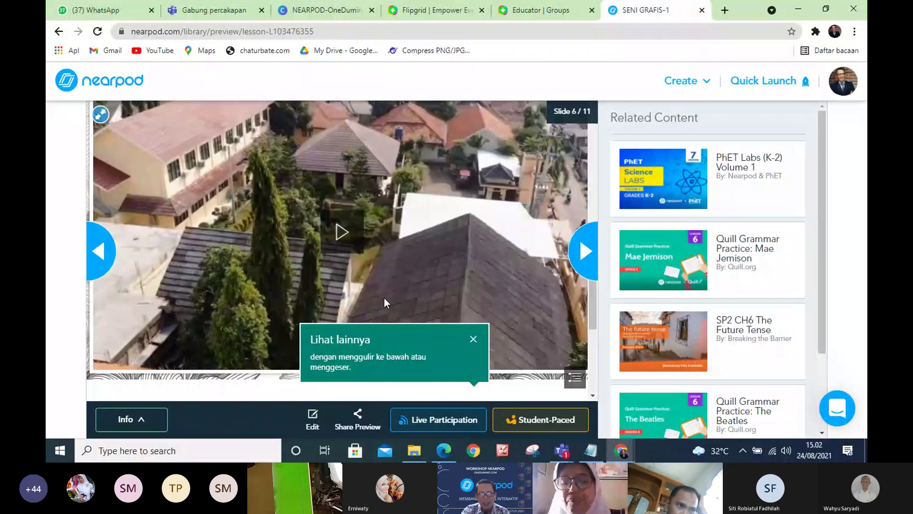
pyautogui.scroll(4, 386, 302)
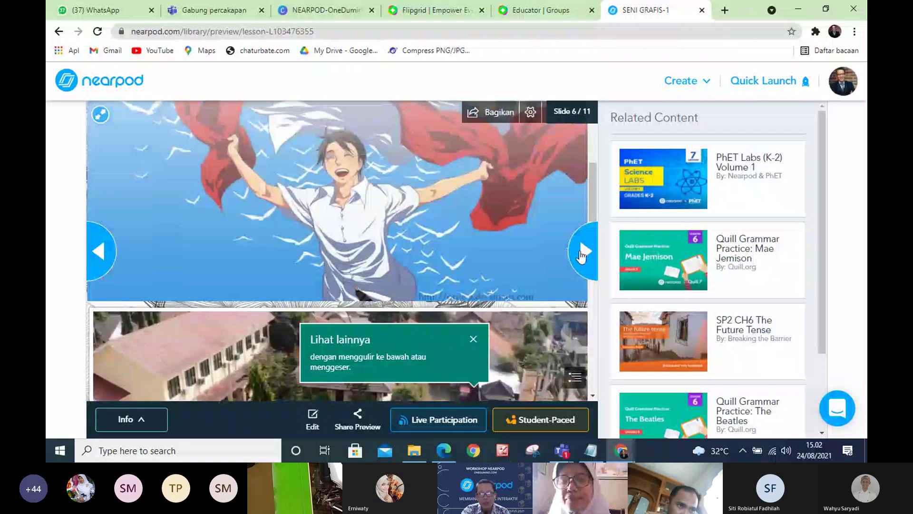
# - Continue the preview to the Seni Grafis newspaper PDF slide and look through both of its pages
pyautogui.click(582, 254)
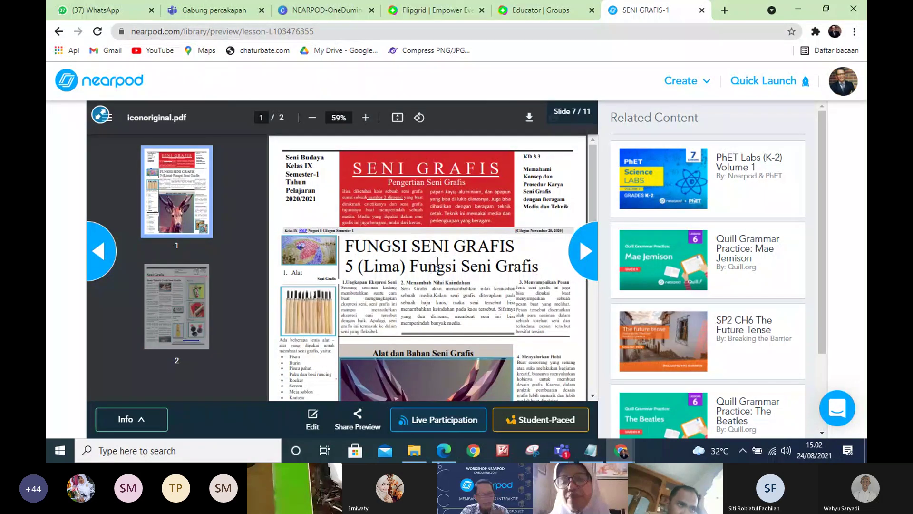
pyautogui.scroll(-1, 416, 272)
pyautogui.scroll(-5, 415, 273)
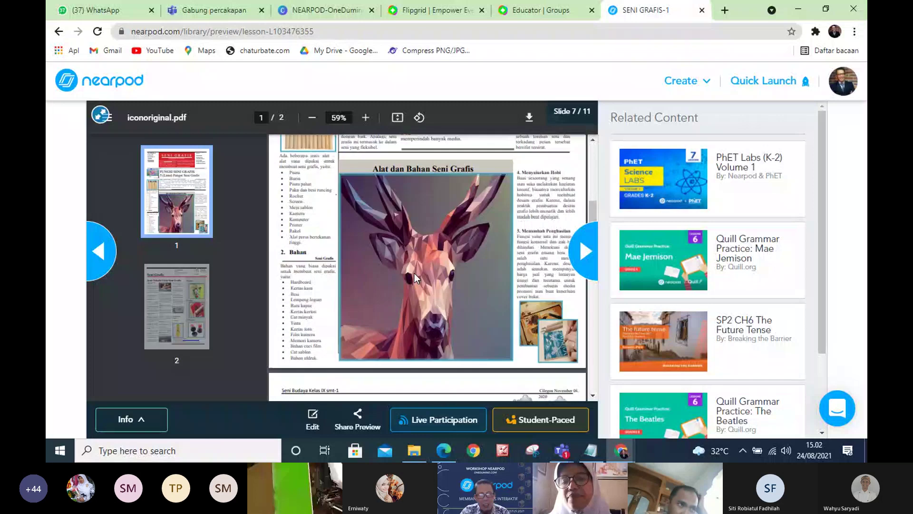
pyautogui.scroll(-10, 415, 274)
pyautogui.scroll(15, 415, 273)
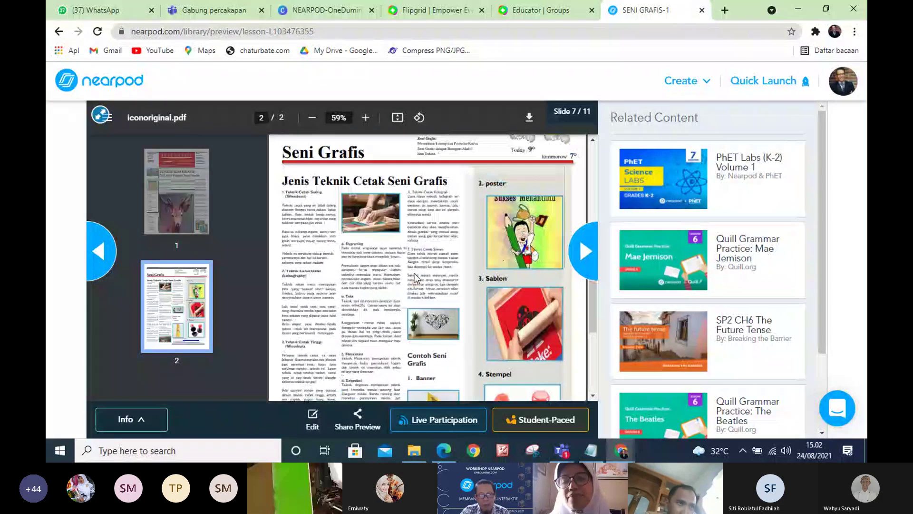
# - Advance the preview to the open-ended question "Seni grafis tergolong pada seni apa?" and examine its answer area
pyautogui.click(586, 252)
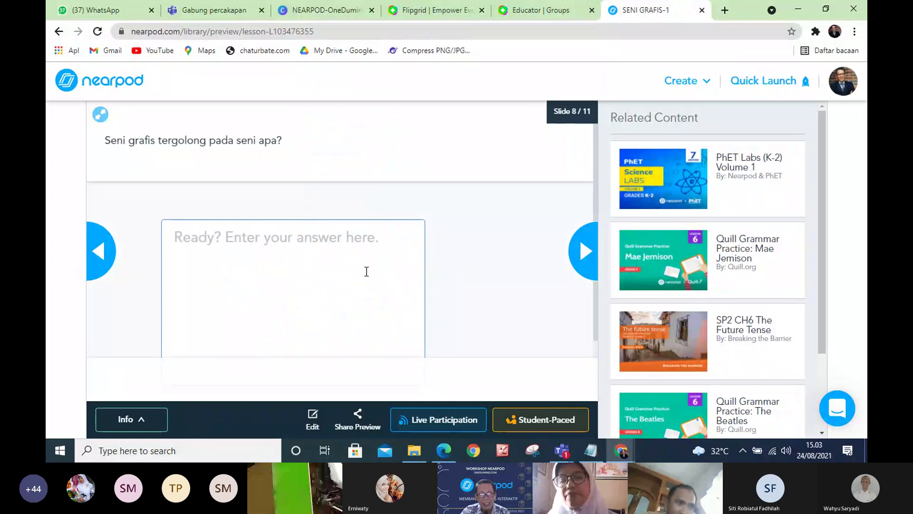
pyautogui.click(331, 266)
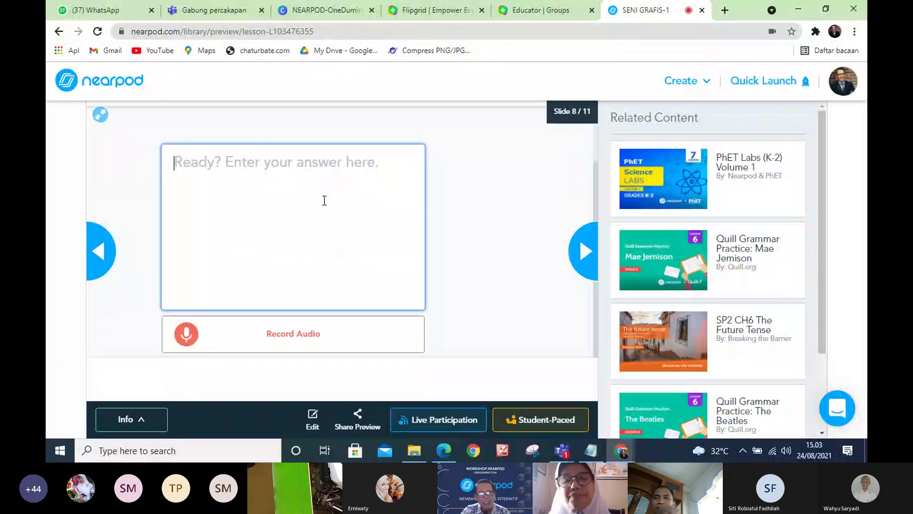
pyautogui.scroll(2, 322, 200)
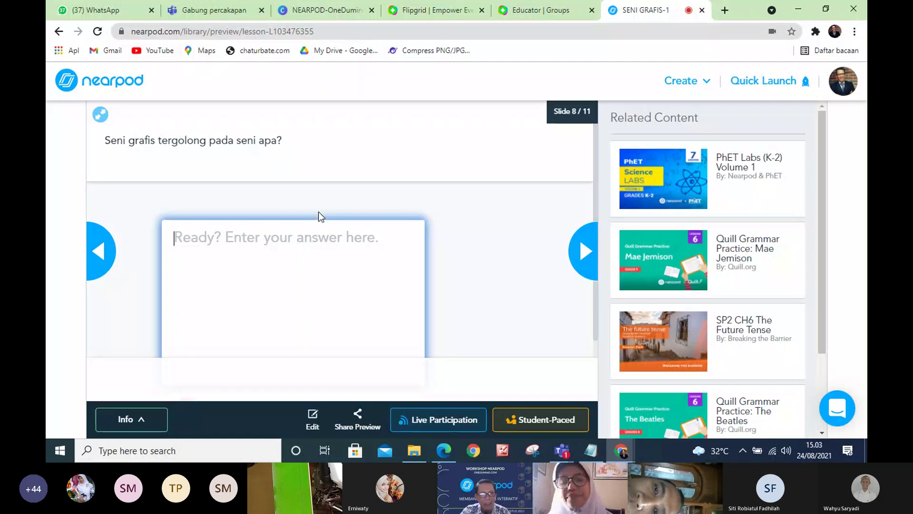
pyautogui.scroll(-2, 328, 251)
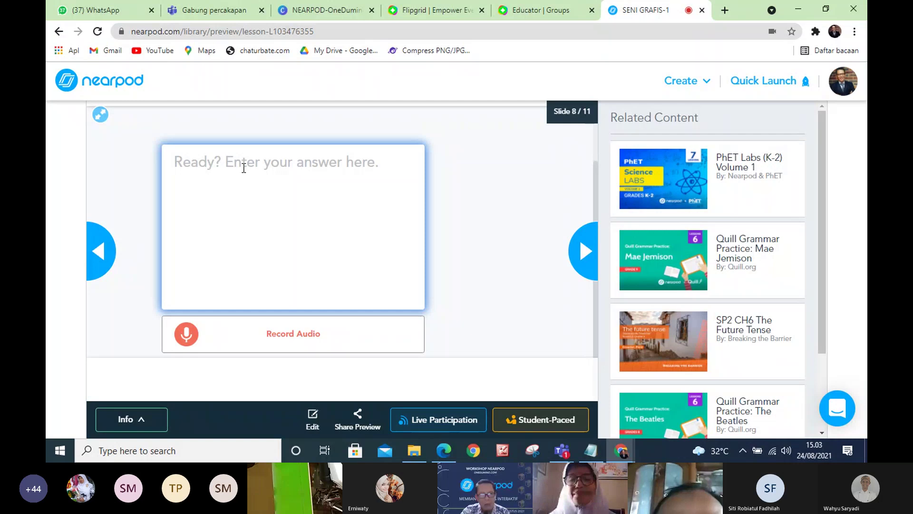
# - Try a dummy text answer in the open-ended question's answer box and clear it again
pyautogui.write('dfsfdsfds')
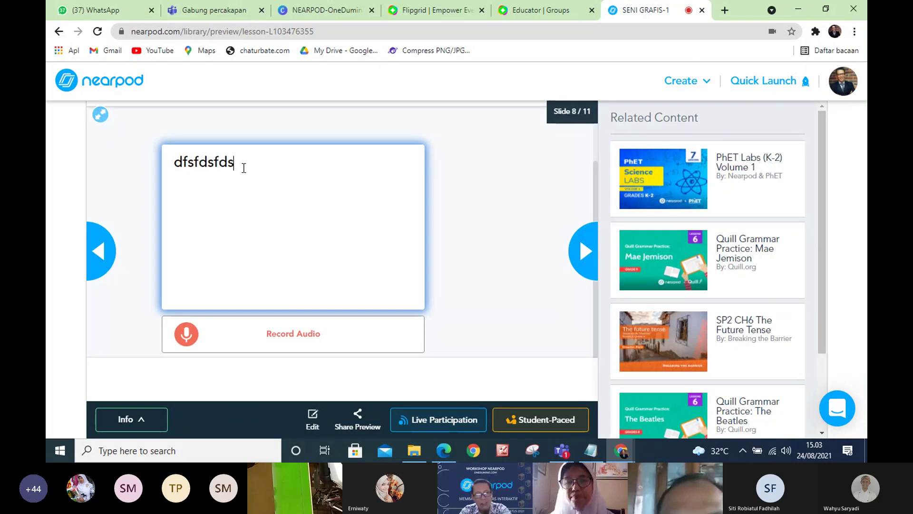
pyautogui.write('fdf')
pyautogui.press('BackSpace')
pyautogui.press('BackSpace')
pyautogui.press('BackSpace')
pyautogui.press('BackSpace')
pyautogui.press('BackSpace')
pyautogui.press('BackSpace')
pyautogui.press('BackSpace')
pyautogui.press('BackSpace')
pyautogui.press('BackSpace')
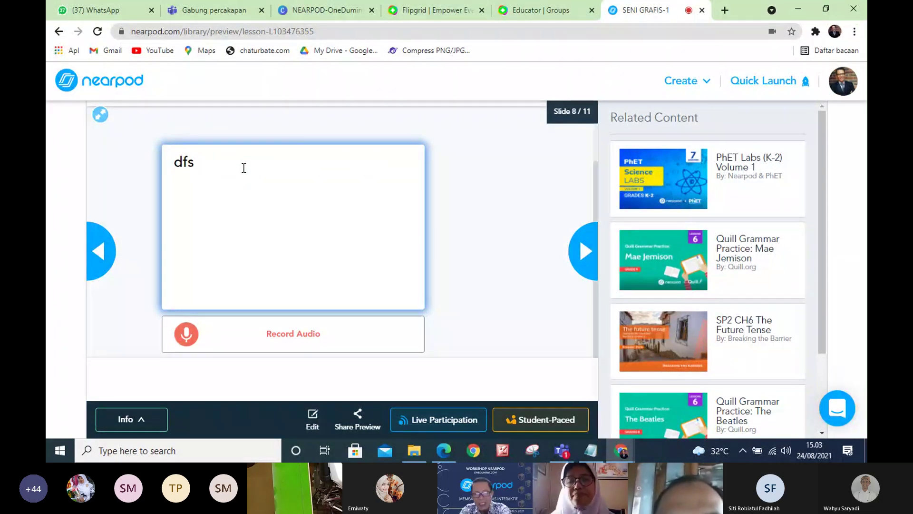
pyautogui.press('BackSpace')
pyautogui.press('BackSpace')
pyautogui.press('BackSpace')
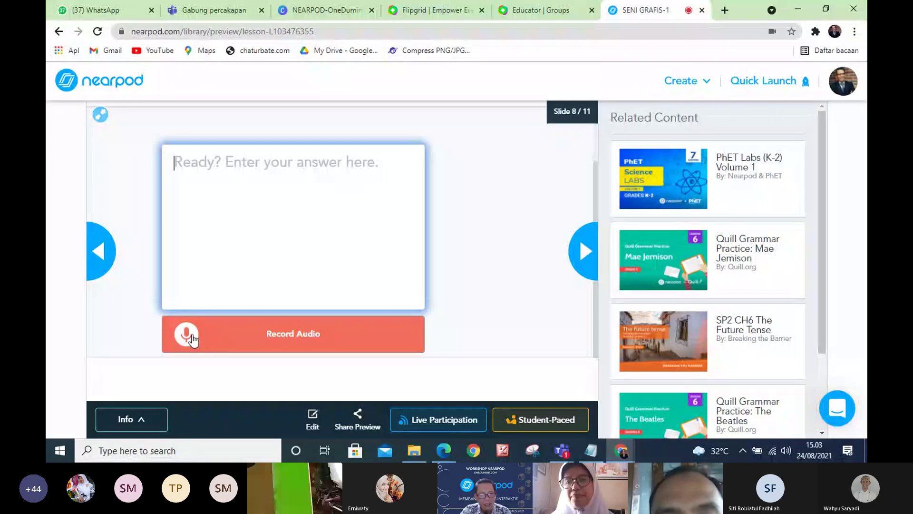
# - Record an audio answer of about 8 seconds to the open-ended question and stop the recording
pyautogui.scroll(2, 252, 248)
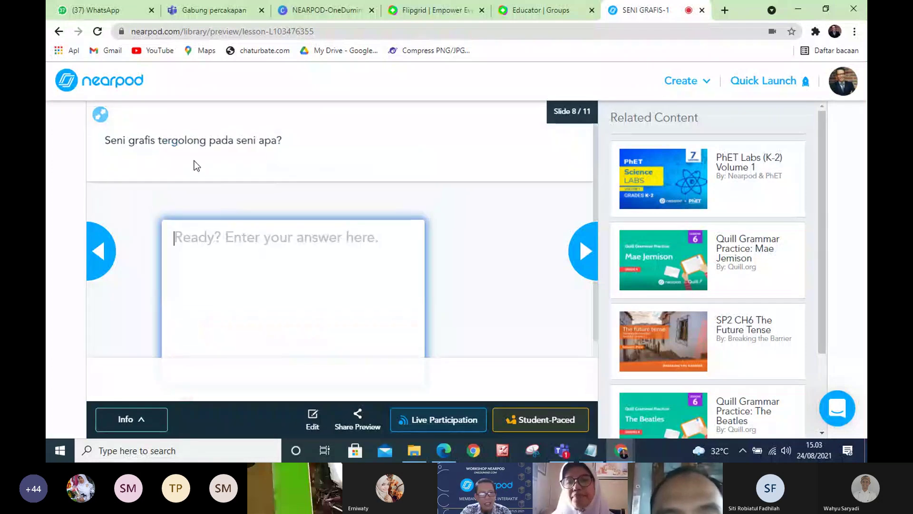
pyautogui.scroll(-2, 283, 285)
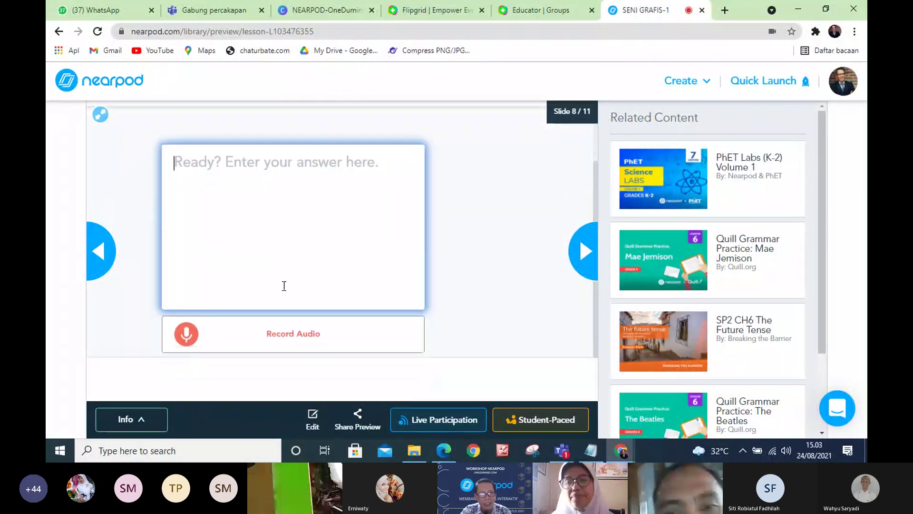
pyautogui.click(220, 338)
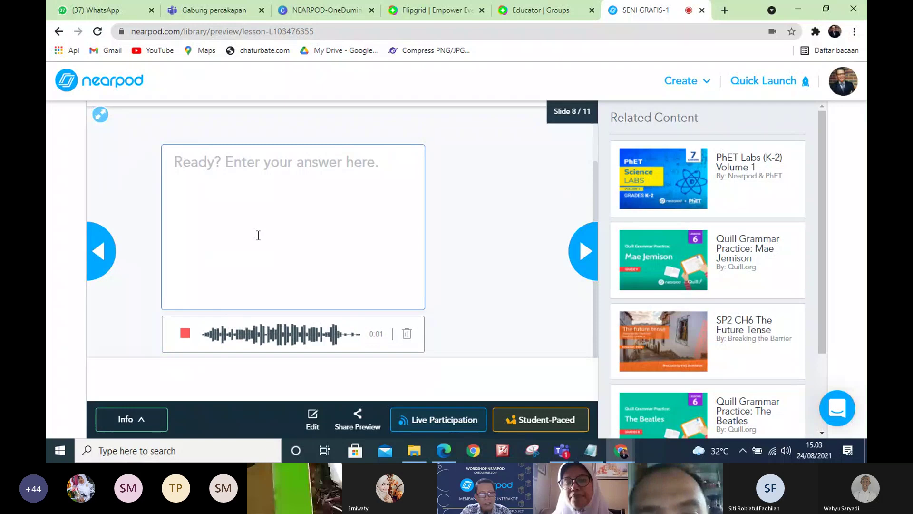
pyautogui.click(254, 256)
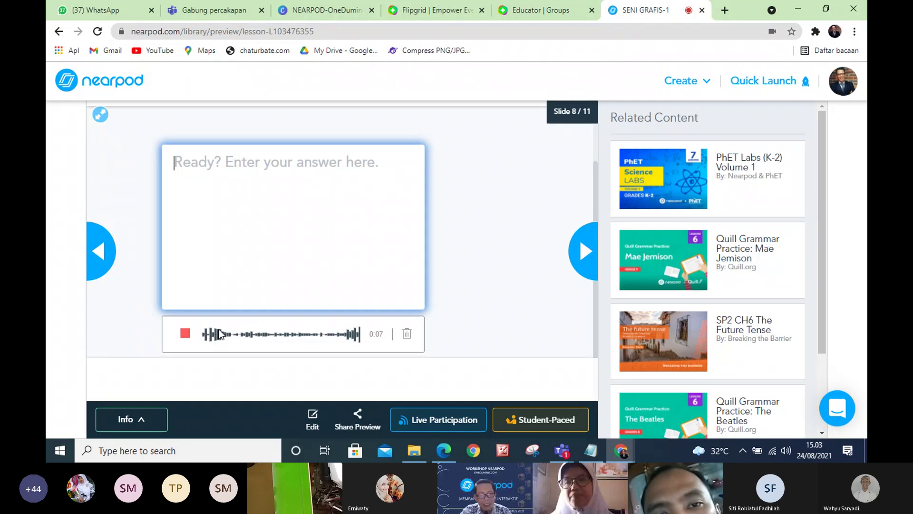
pyautogui.click(189, 340)
pyautogui.click(189, 334)
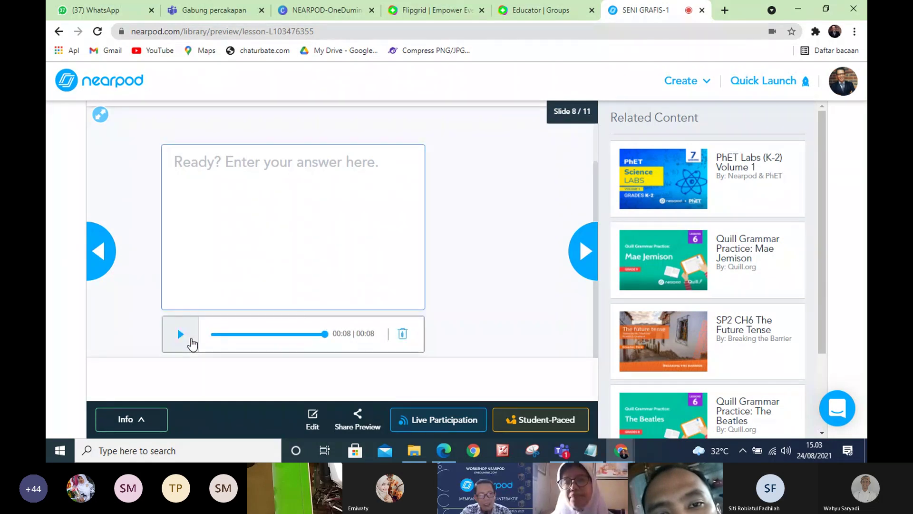
pyautogui.scroll(2, 274, 204)
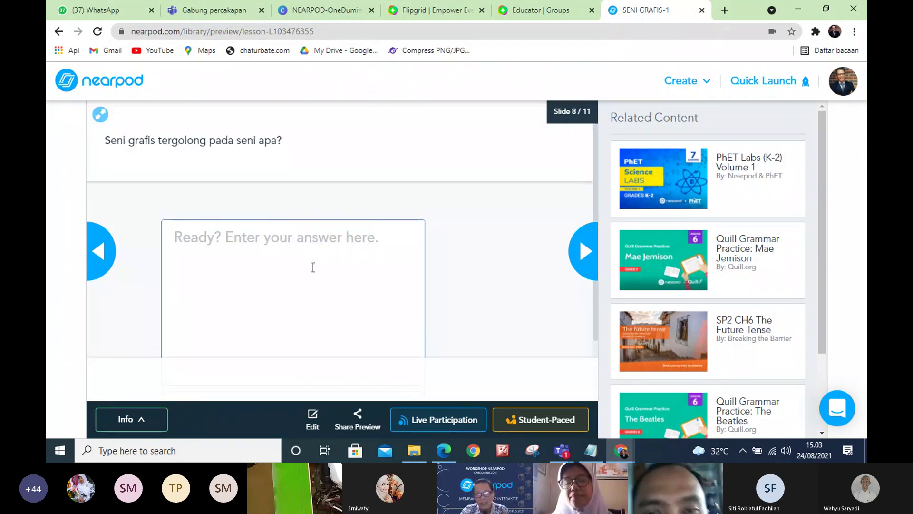
pyautogui.scroll(-1, 324, 263)
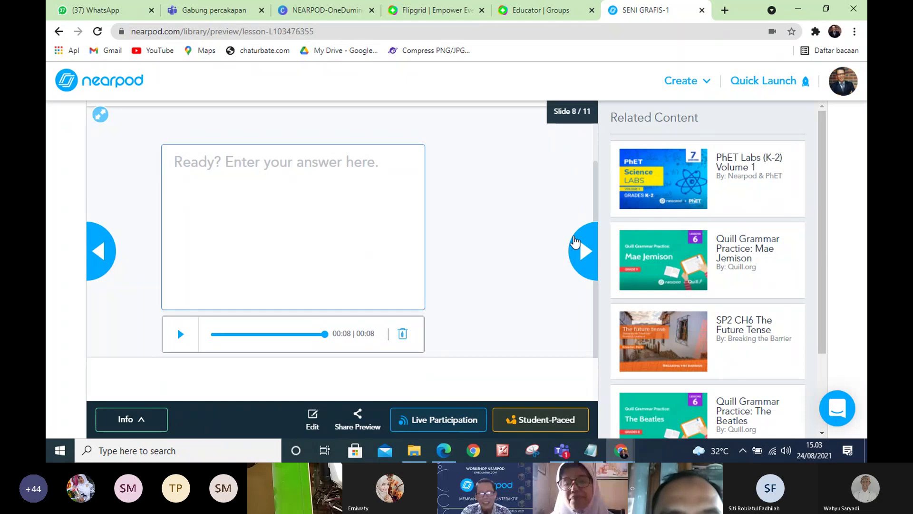
# - Advance to the Fill in the blanks slide and fill the poem's gaps in order with langit, masa, rembulan, kekerasan, cahaya and berbagi
pyautogui.click(586, 257)
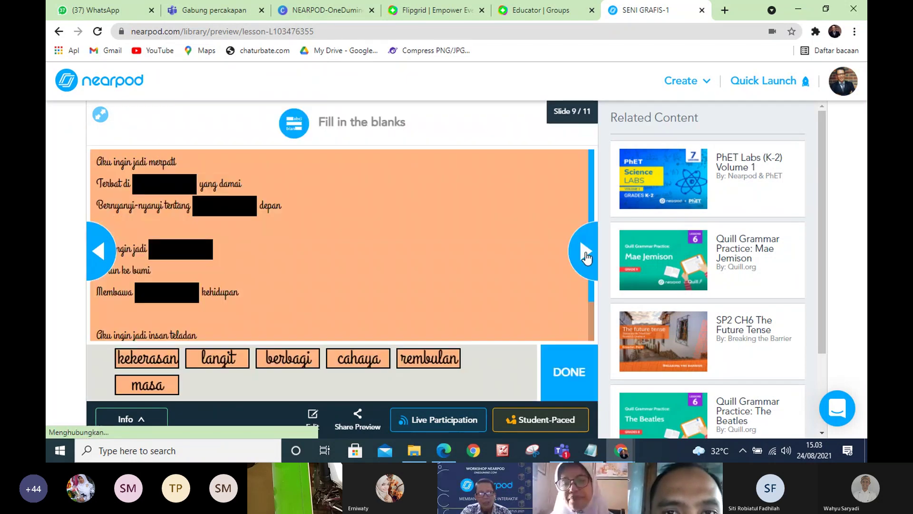
pyautogui.scroll(-1, 346, 288)
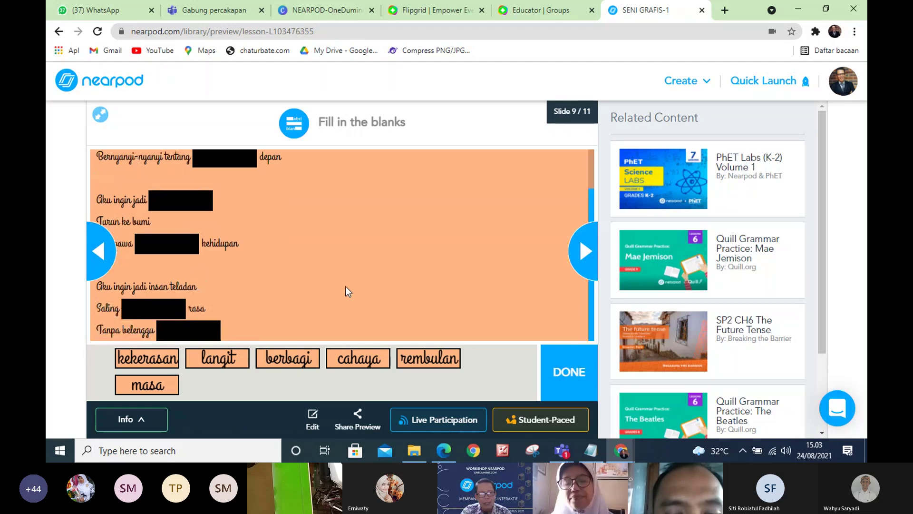
pyautogui.scroll(1, 346, 285)
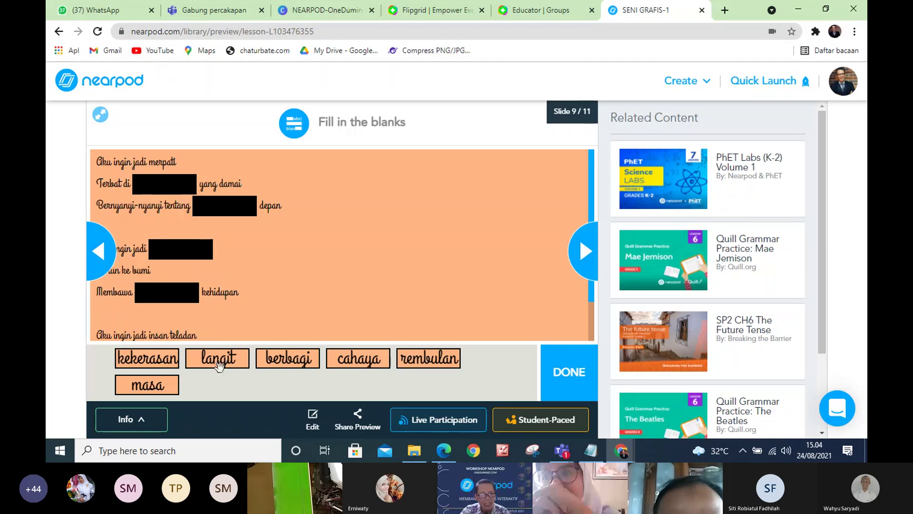
pyautogui.moveTo(219, 365); pyautogui.dragTo(166, 193)
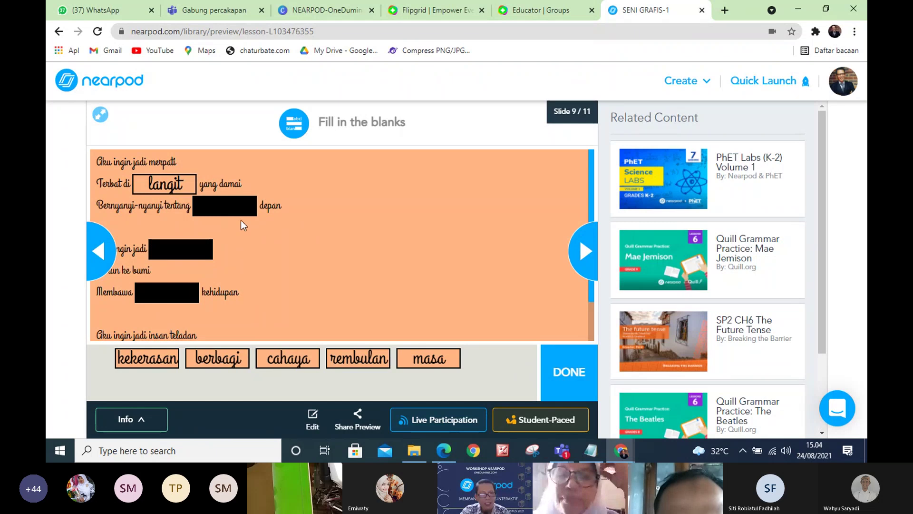
pyautogui.moveTo(446, 369); pyautogui.dragTo(233, 206)
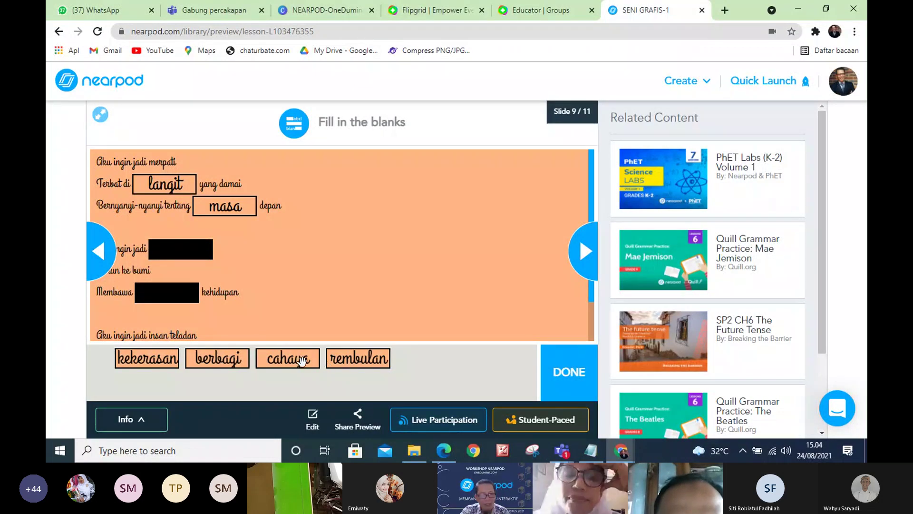
pyautogui.moveTo(352, 359); pyautogui.dragTo(176, 254)
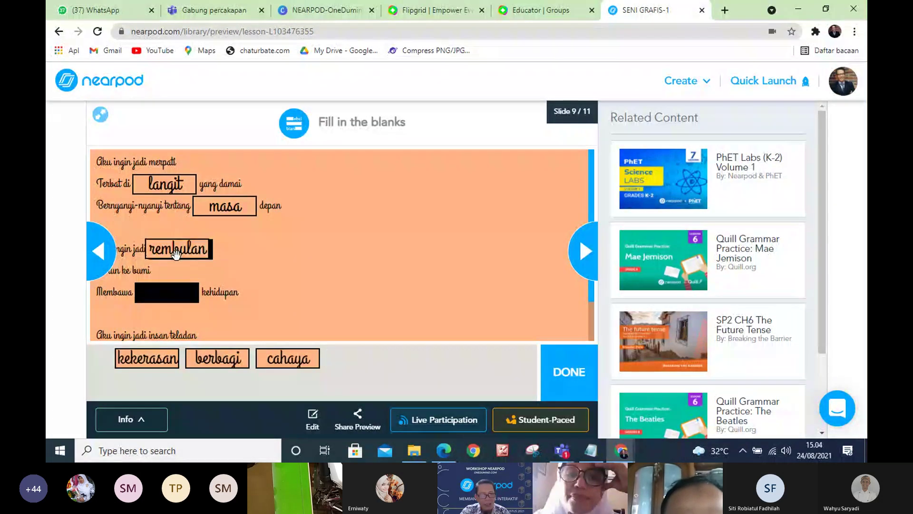
pyautogui.moveTo(148, 358); pyautogui.dragTo(174, 291)
pyautogui.scroll(-1, 238, 288)
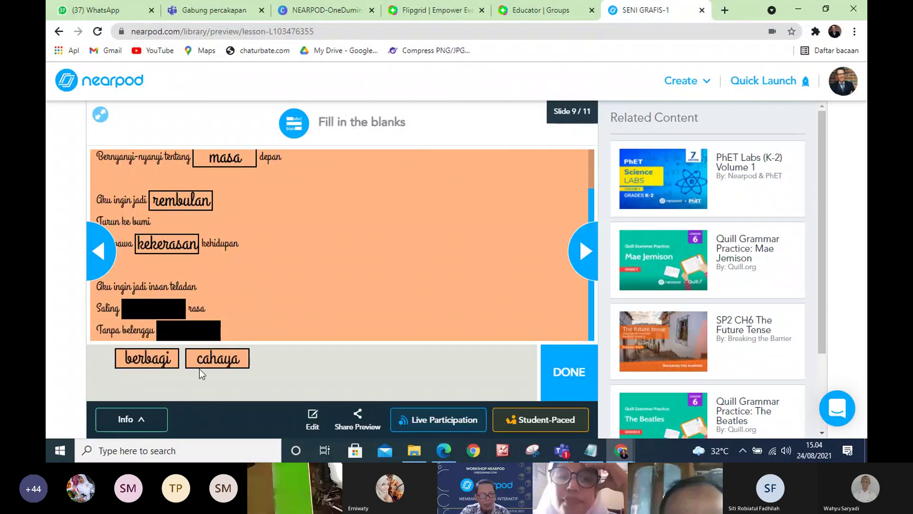
pyautogui.moveTo(215, 359); pyautogui.dragTo(153, 309)
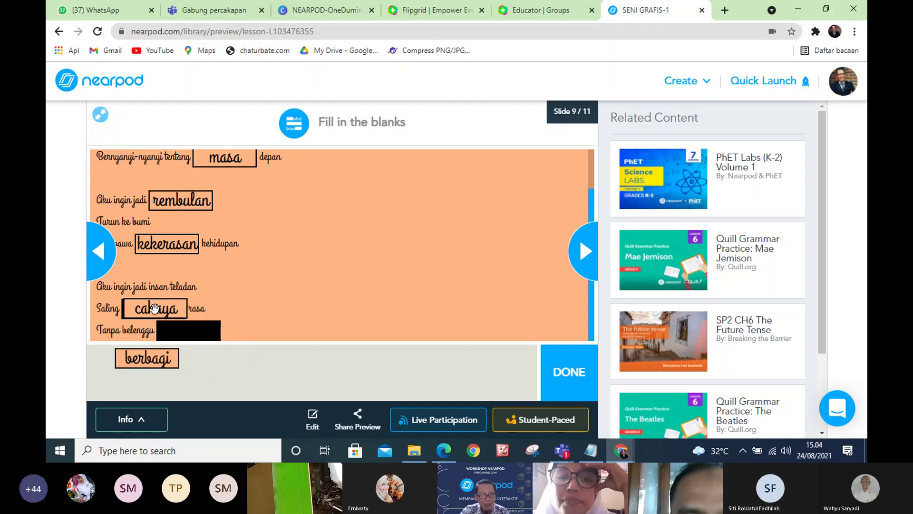
pyautogui.moveTo(147, 359); pyautogui.dragTo(195, 333)
pyautogui.scroll(3, 265, 273)
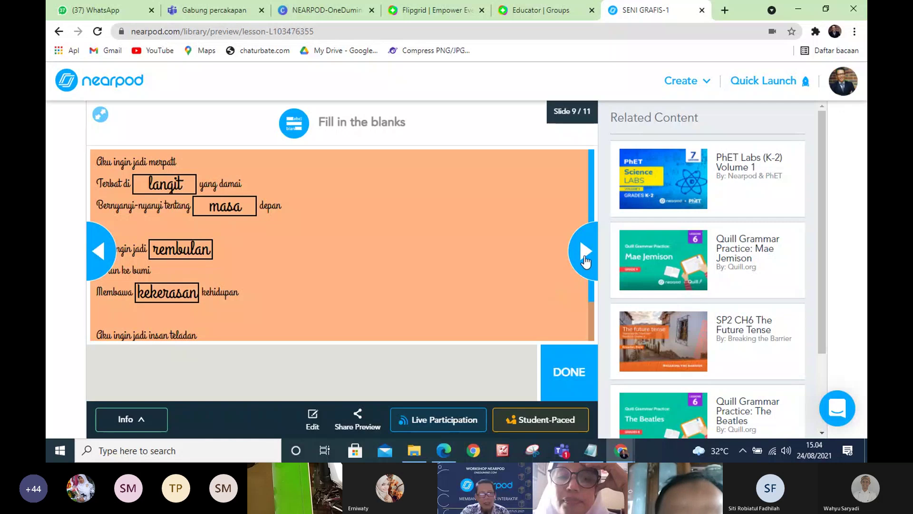
# - Continue past the evaluation slide to the final learning-experience poll and choose the answer Paham
pyautogui.press('Right')
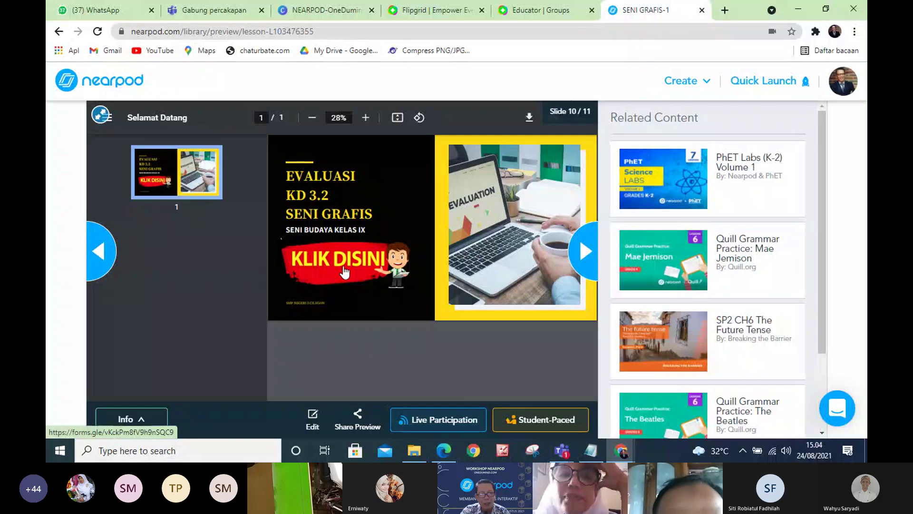
pyautogui.click(584, 256)
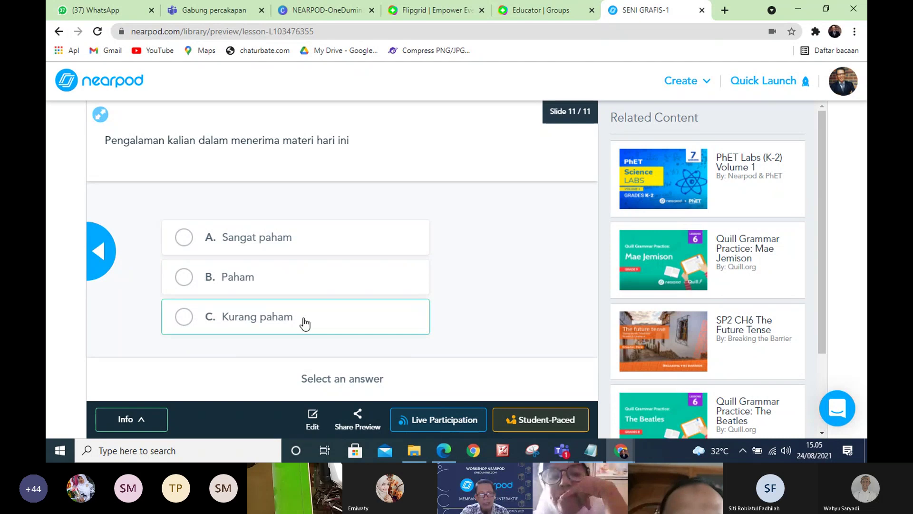
pyautogui.click(185, 285)
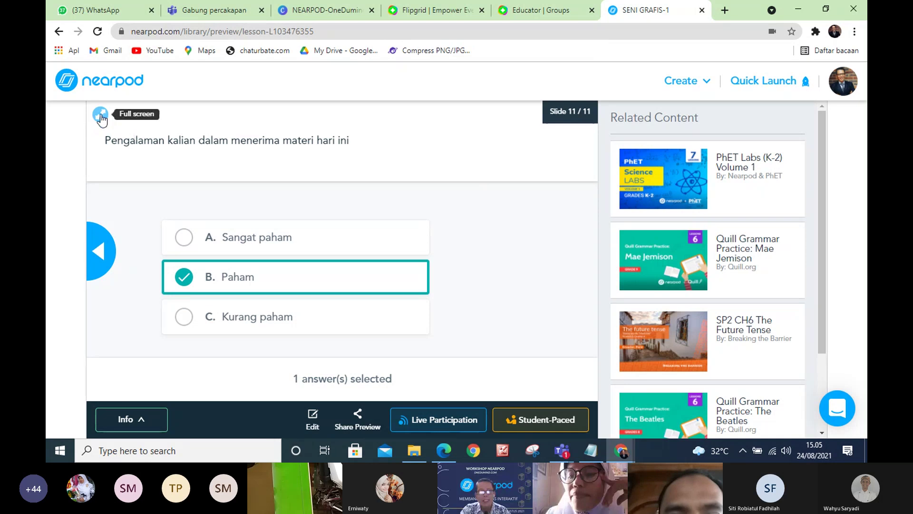
# - Leave the SENI GRAFIS-1 preview for the My Lessons library and look over the lesson cards
pyautogui.click(60, 33)
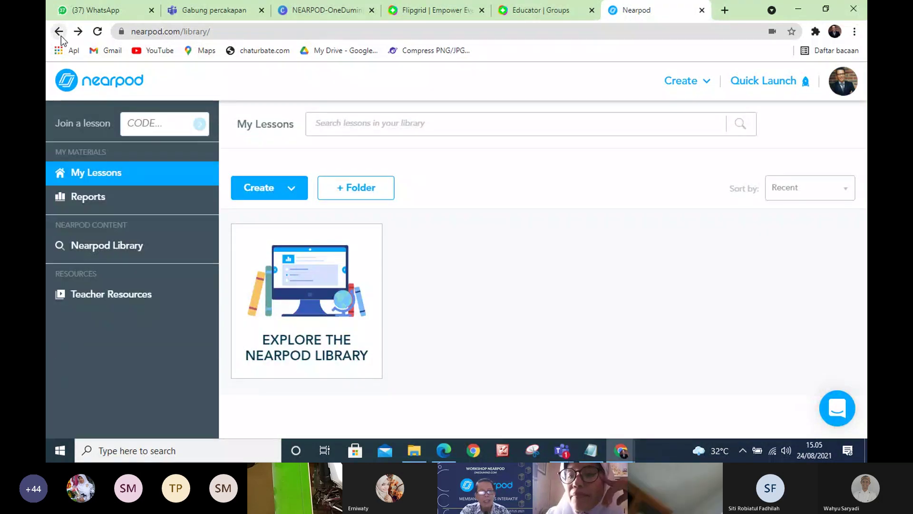
pyautogui.moveTo(429, 285)
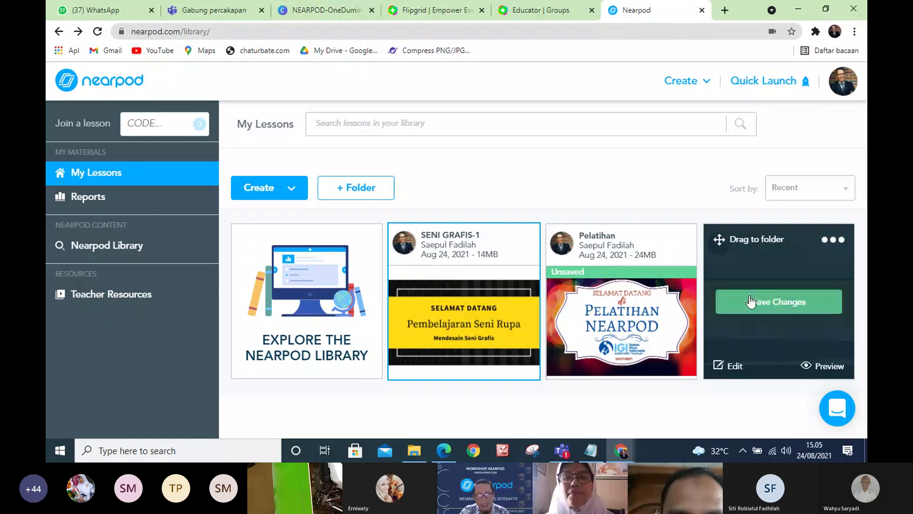
pyautogui.moveTo(672, 331)
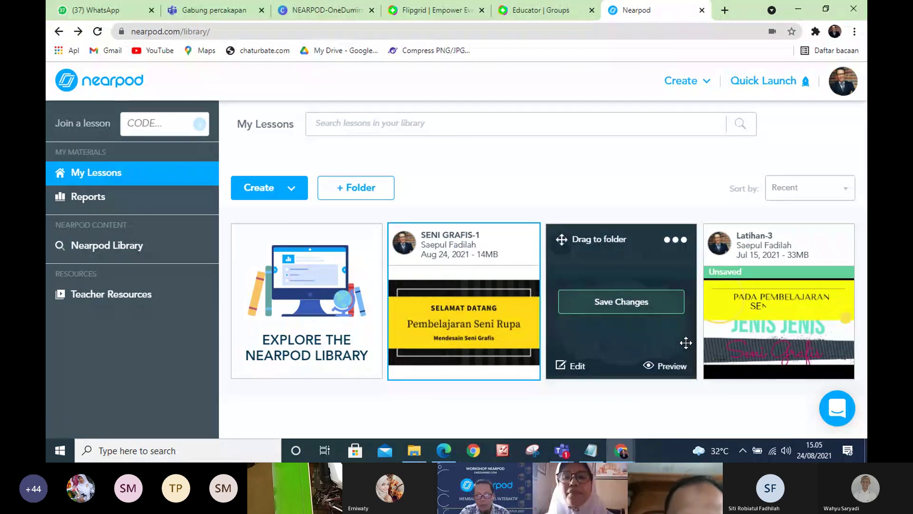
# - Launch SENI GRAFIS-1 in Student-Paced mode and switch required student responses with skip prevention off and back on
pyautogui.moveTo(456, 335)
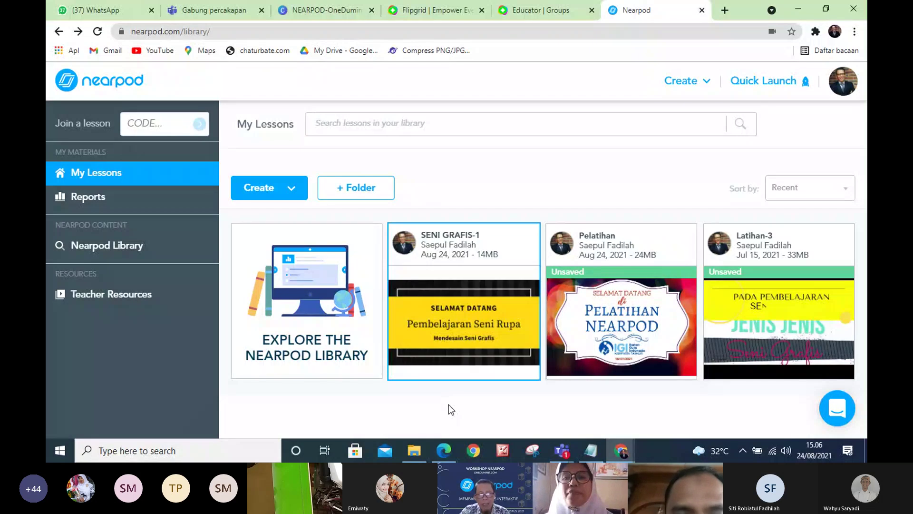
pyautogui.moveTo(468, 300)
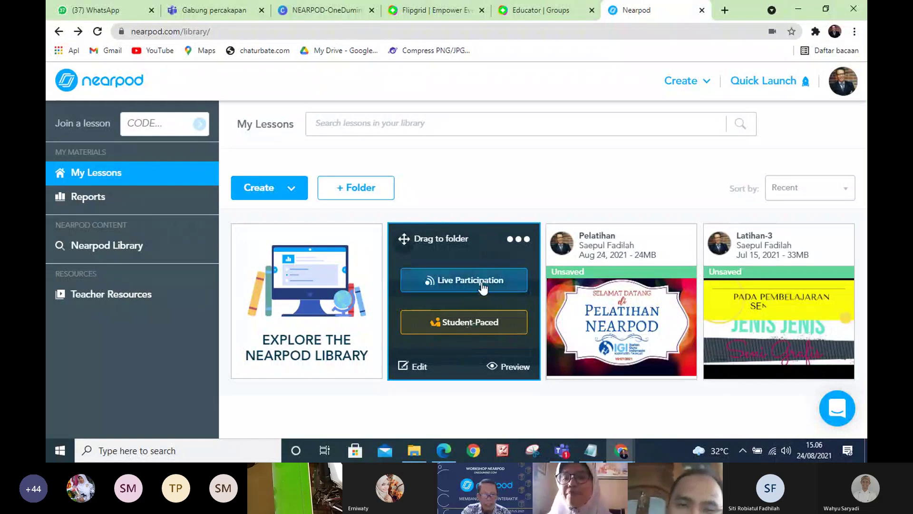
pyautogui.click(461, 325)
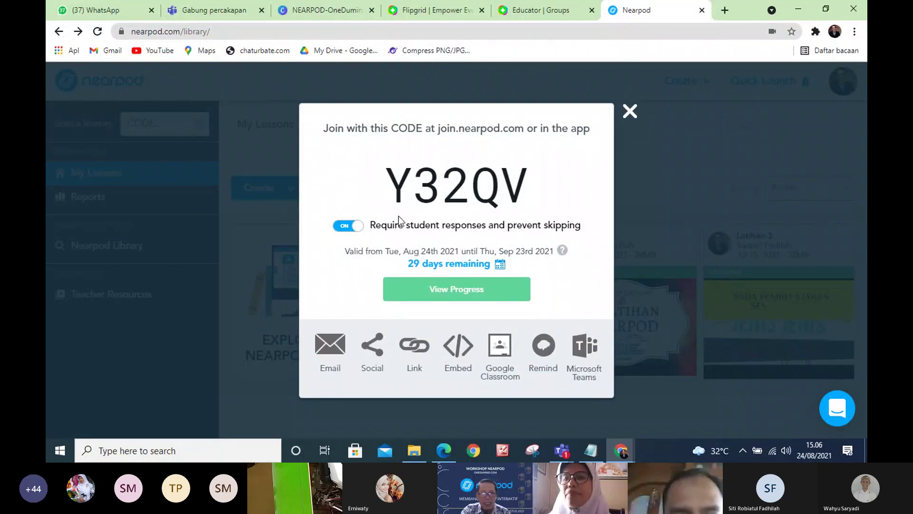
pyautogui.click(348, 228)
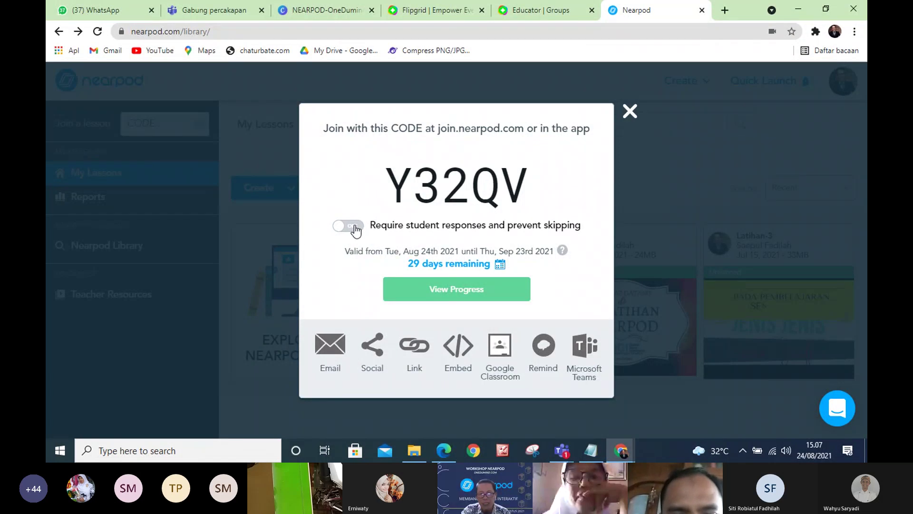
pyautogui.click(352, 231)
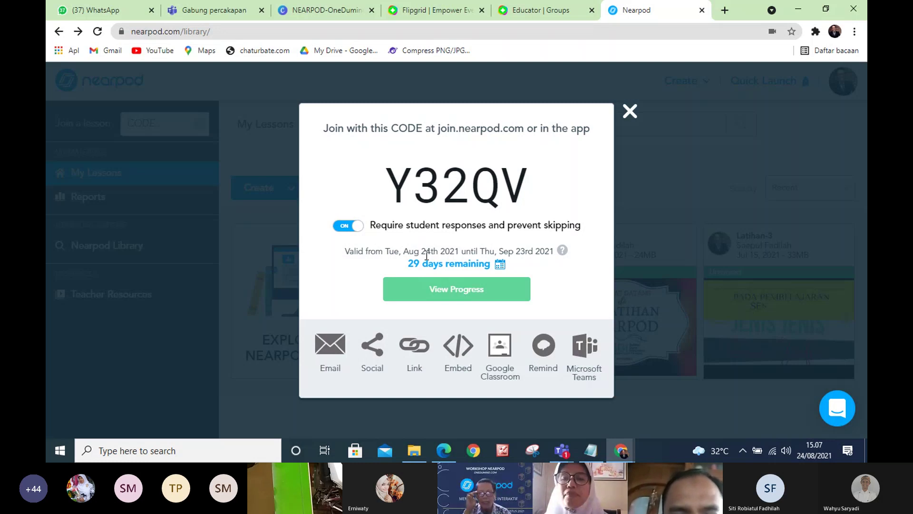
# - Try ending the join code's validity on August 25, 2021, and discard the date change
pyautogui.click(500, 266)
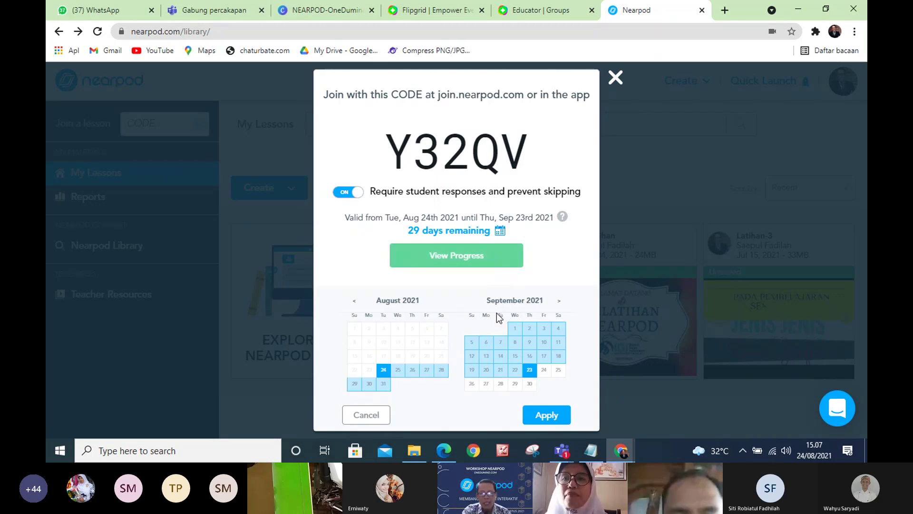
pyautogui.click(399, 372)
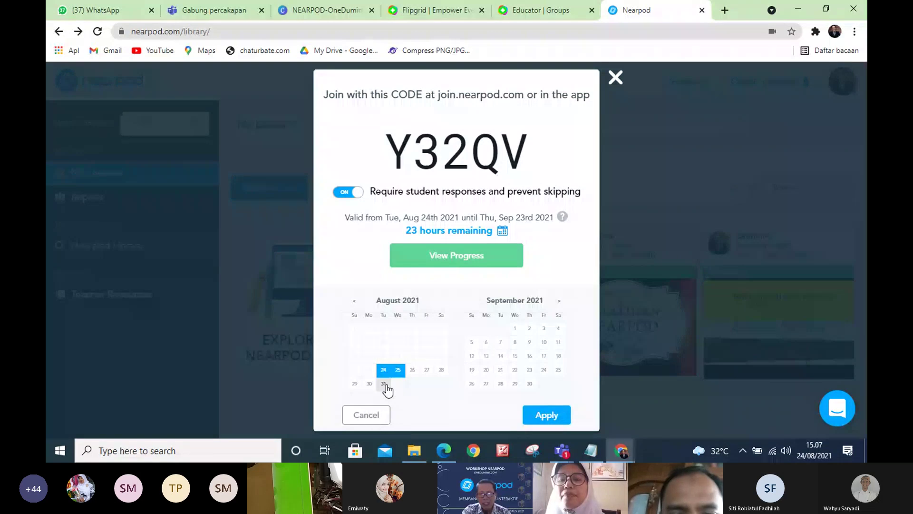
pyautogui.click(369, 418)
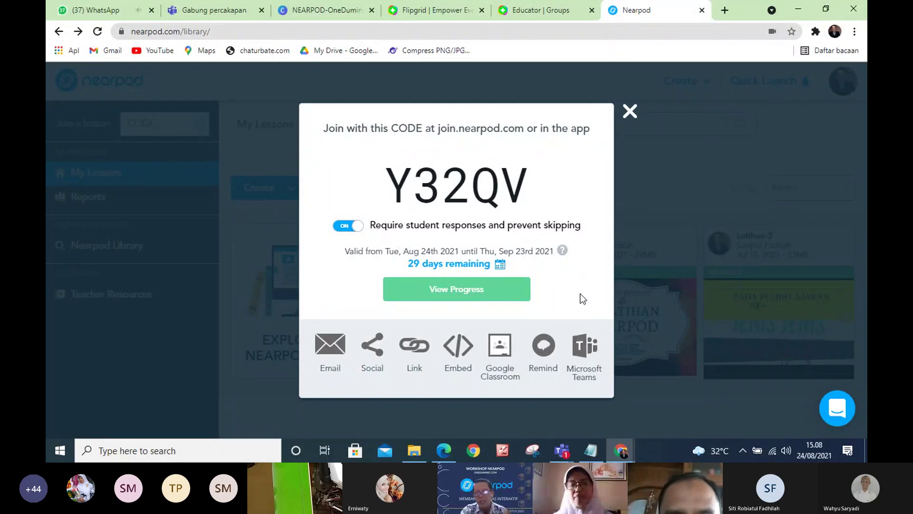
# - Highlight the student join code, copy the lesson's share link, and close the sharing dialog
pyautogui.moveTo(396, 180); pyautogui.dragTo(575, 204)
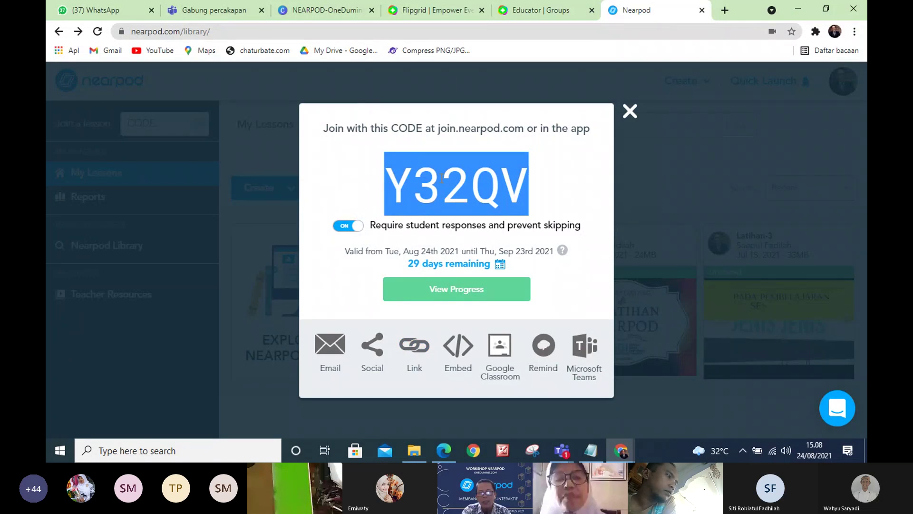
pyautogui.click(412, 353)
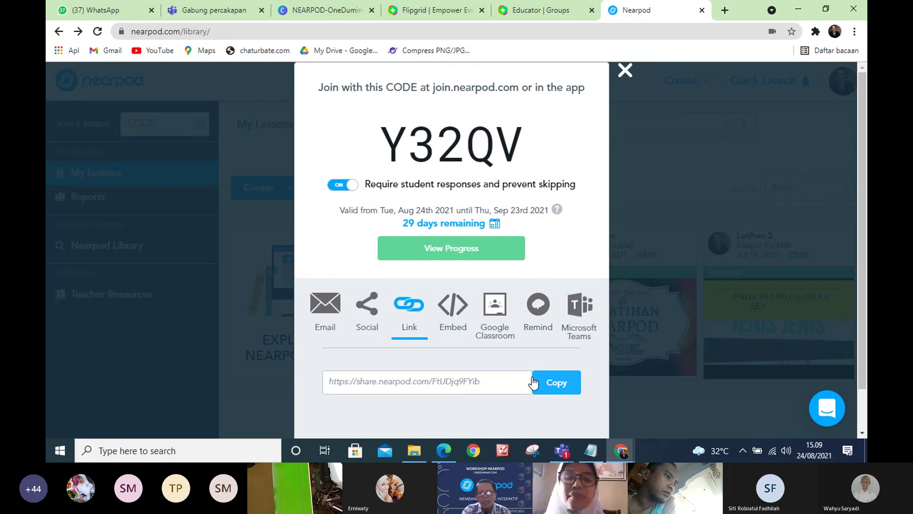
pyautogui.click(556, 385)
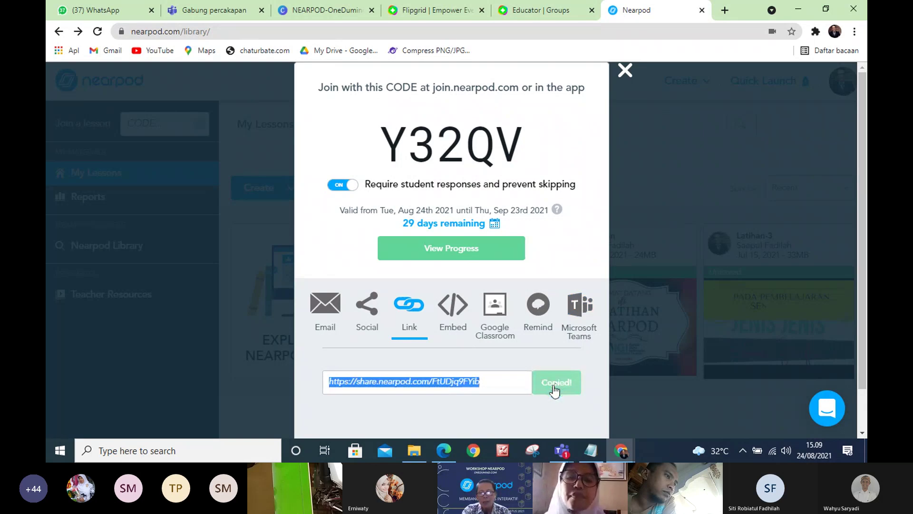
pyautogui.scroll(-1, 509, 351)
pyautogui.scroll(1, 509, 351)
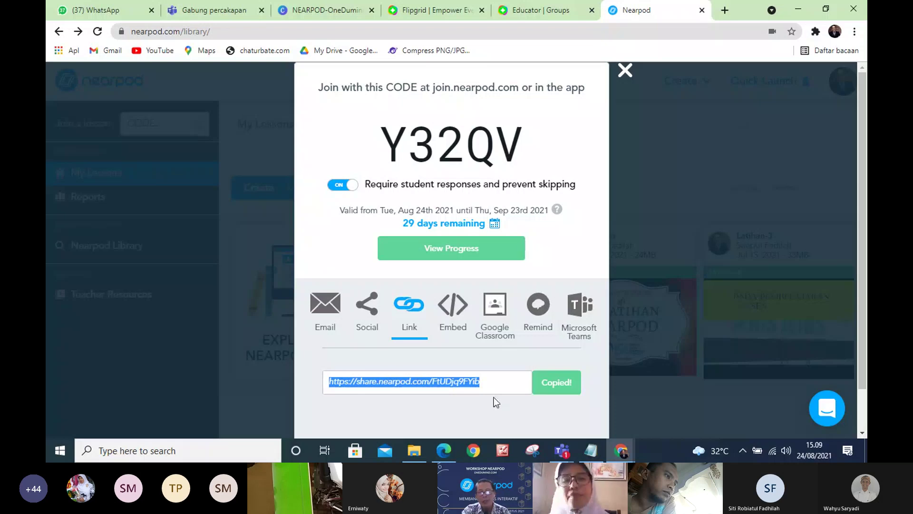
pyautogui.click(625, 71)
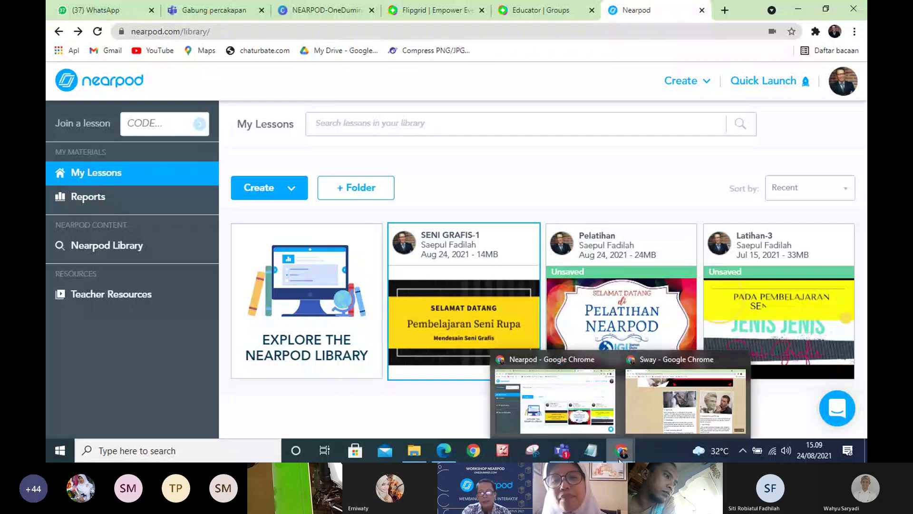
# - Open the copied lesson share link in a new browser tab
pyautogui.click(725, 11)
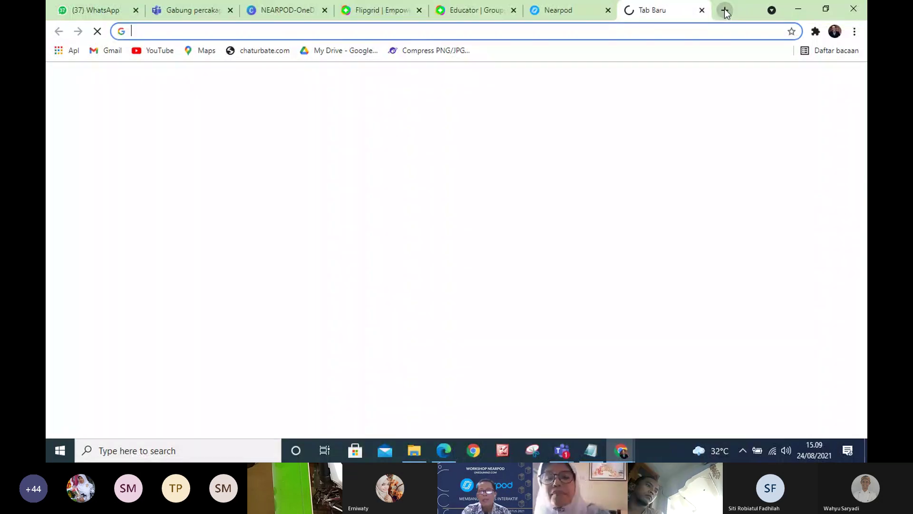
pyautogui.click(658, 31)
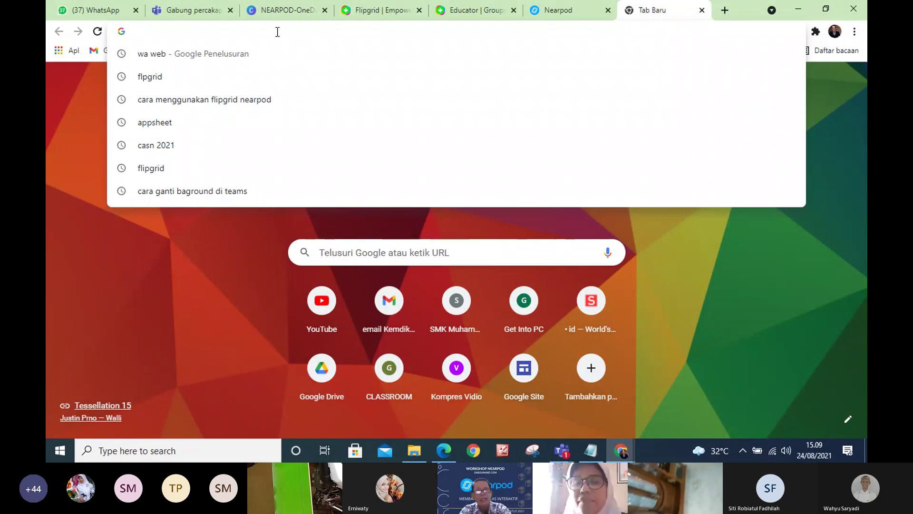
pyautogui.hotkey('ctrl', 'v')
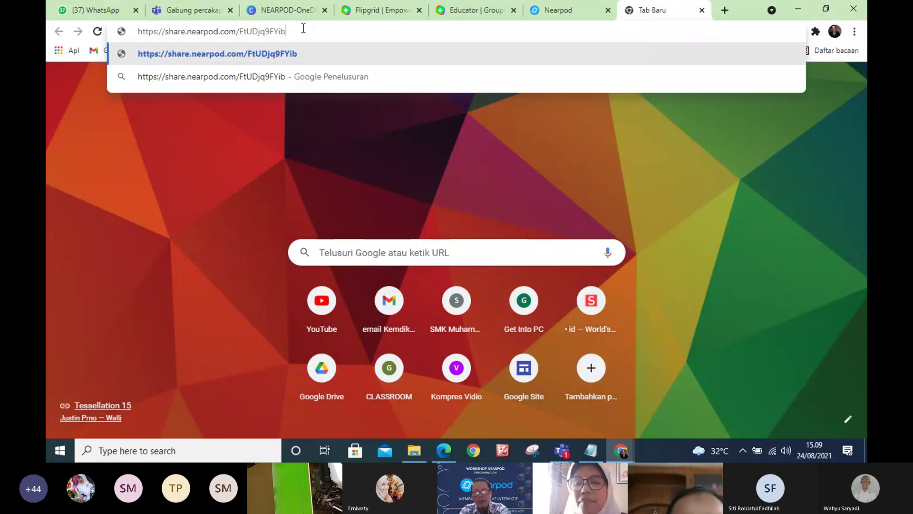
pyautogui.press('Return')
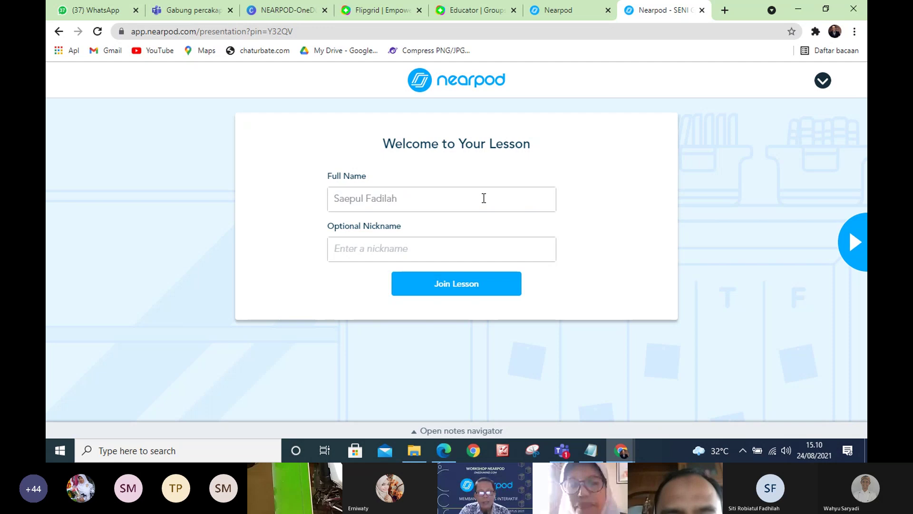
# - Join the student-paced lesson with the nickname IX-A, keeping the prefilled full name
pyautogui.click(450, 200)
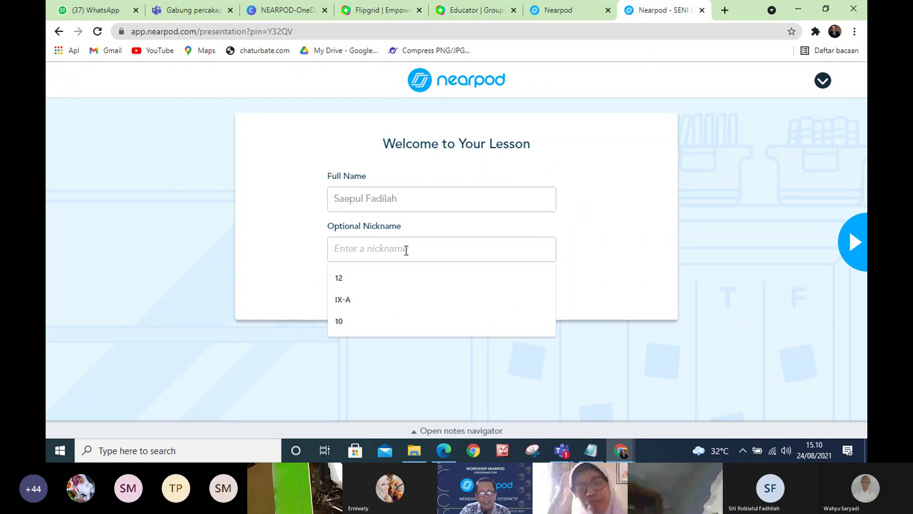
pyautogui.click(353, 301)
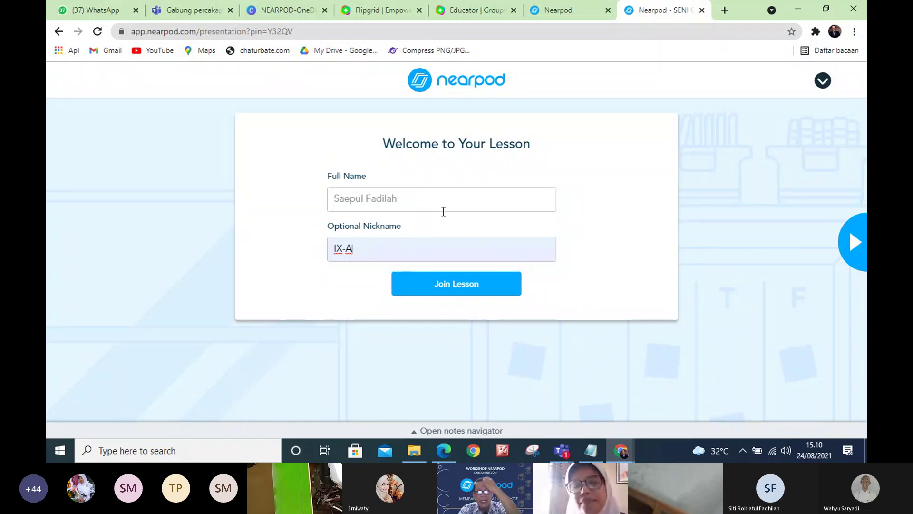
pyautogui.click(458, 292)
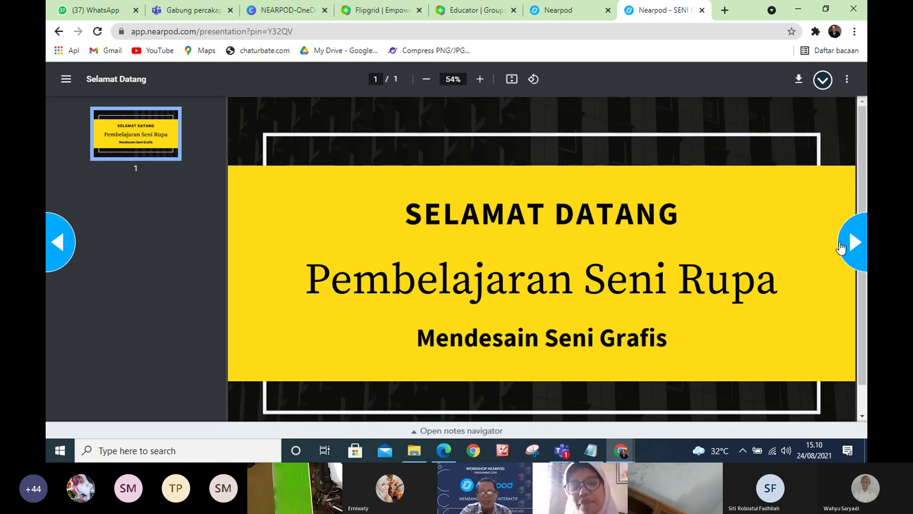
# - Advance from the welcome slide to the SENI GRAFIS-1 video and try to skip past it before finishing it
pyautogui.click(852, 250)
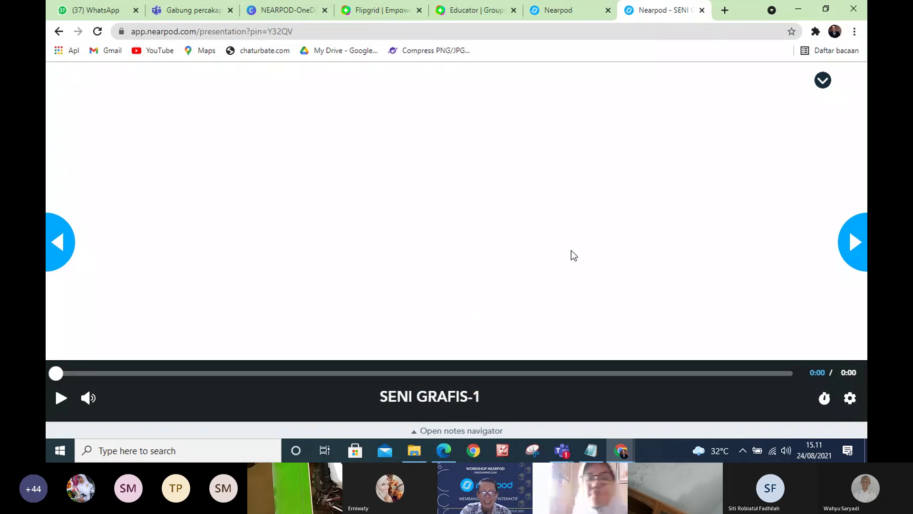
pyautogui.click(861, 245)
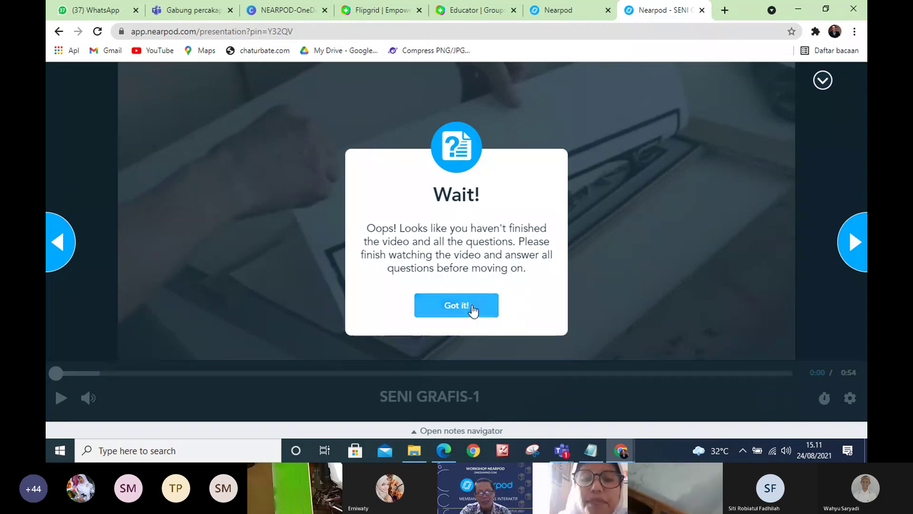
pyautogui.click(453, 313)
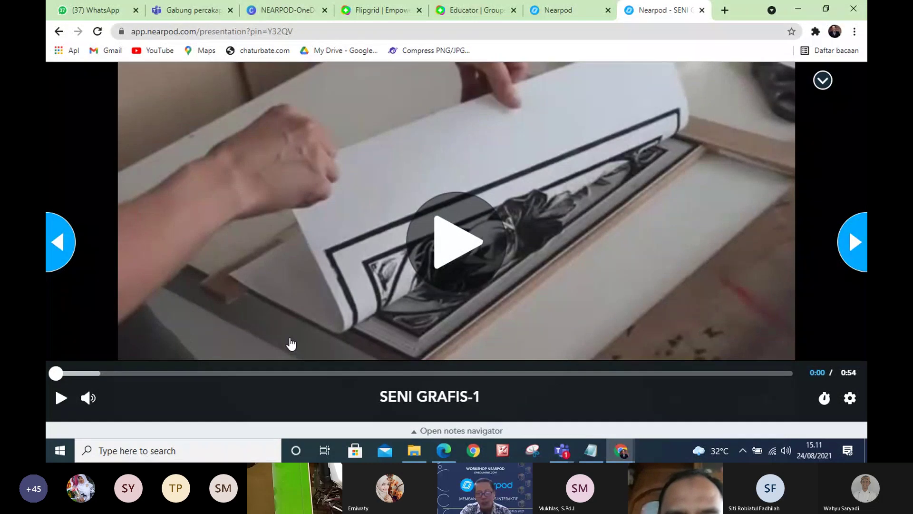
pyautogui.click(852, 245)
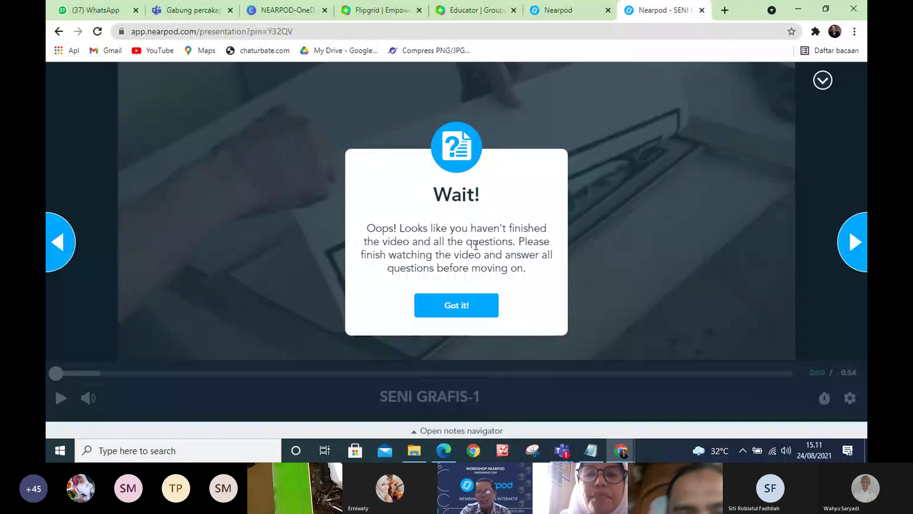
pyautogui.click(457, 305)
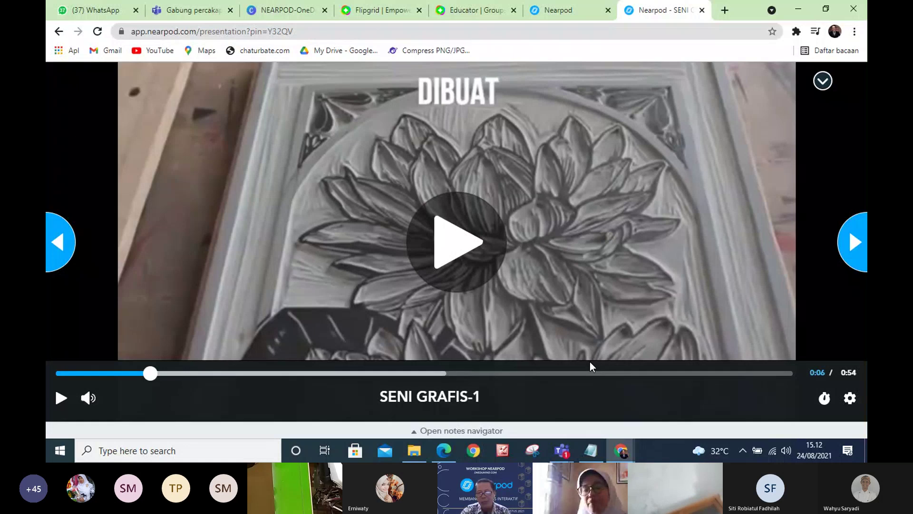
pyautogui.click(855, 241)
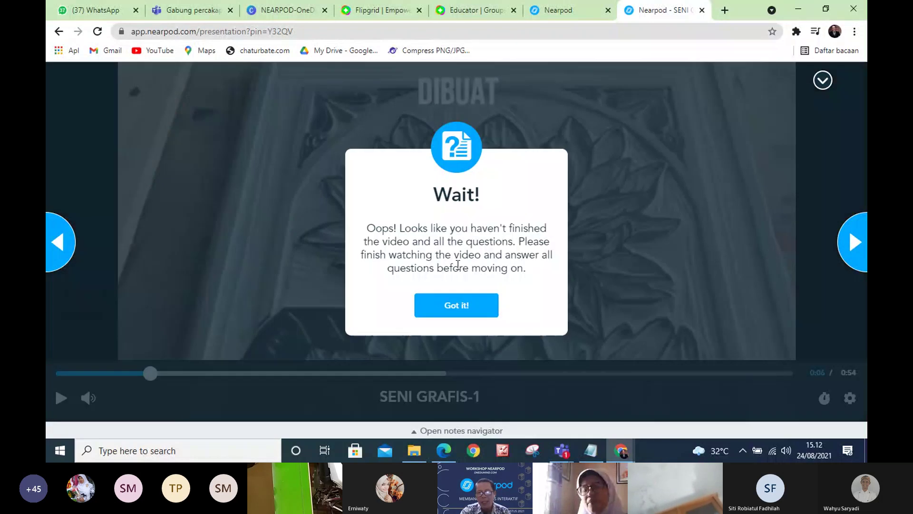
pyautogui.click(455, 310)
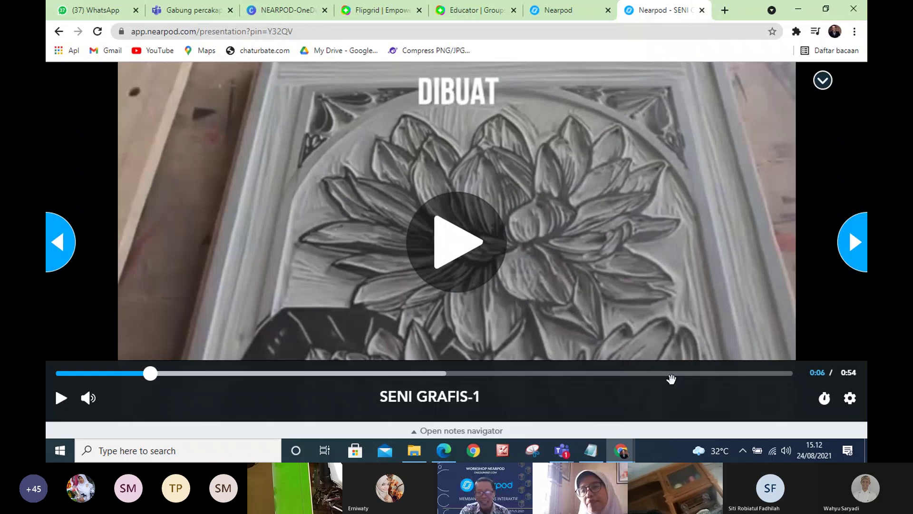
# - Play the SENI GRAFIS-1 video through to its end, pausing and resuming it along the way
pyautogui.press('space')
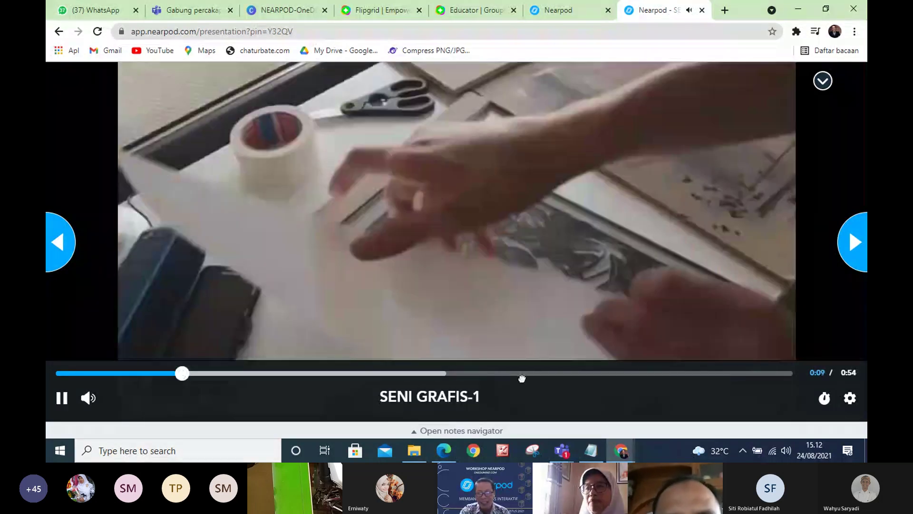
pyautogui.press('space')
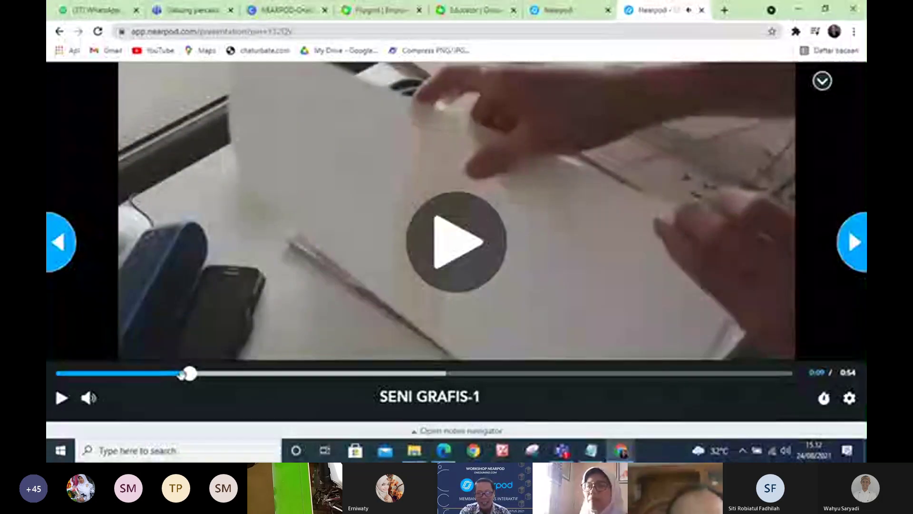
pyautogui.click(540, 296)
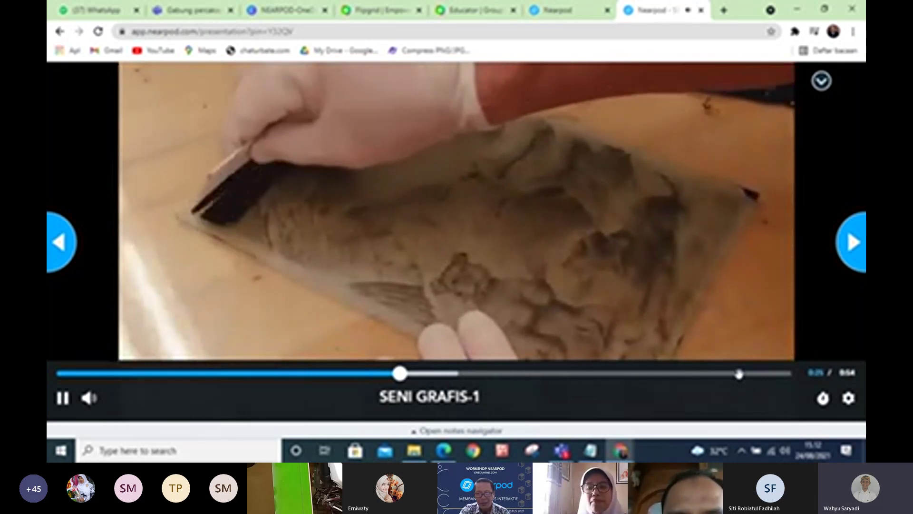
pyautogui.press('space')
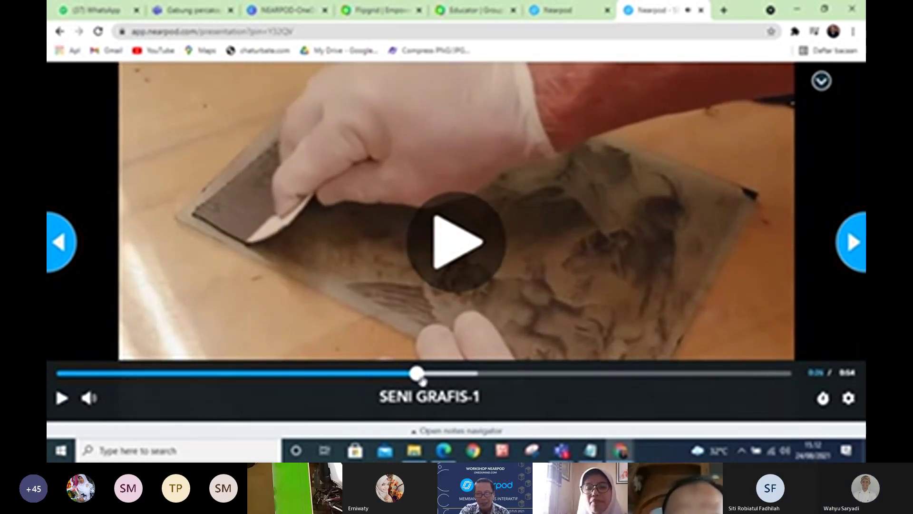
pyautogui.click(446, 253)
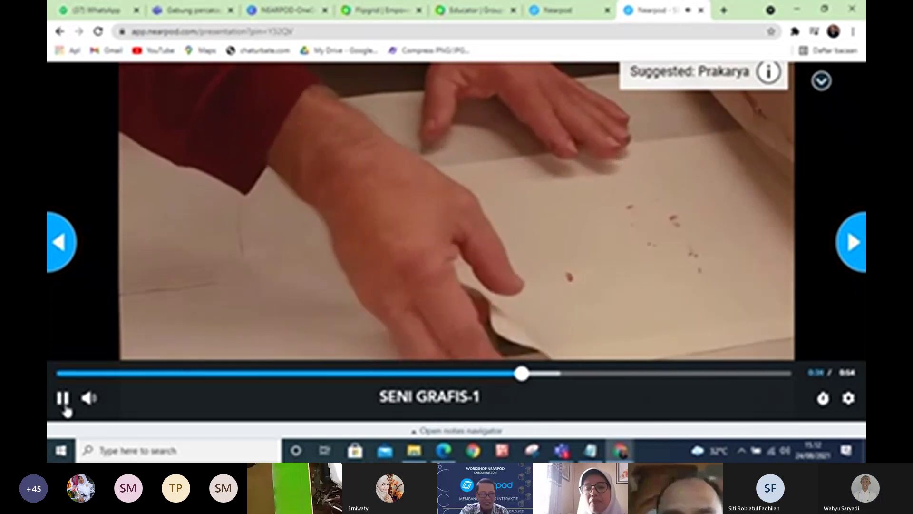
pyautogui.click(64, 403)
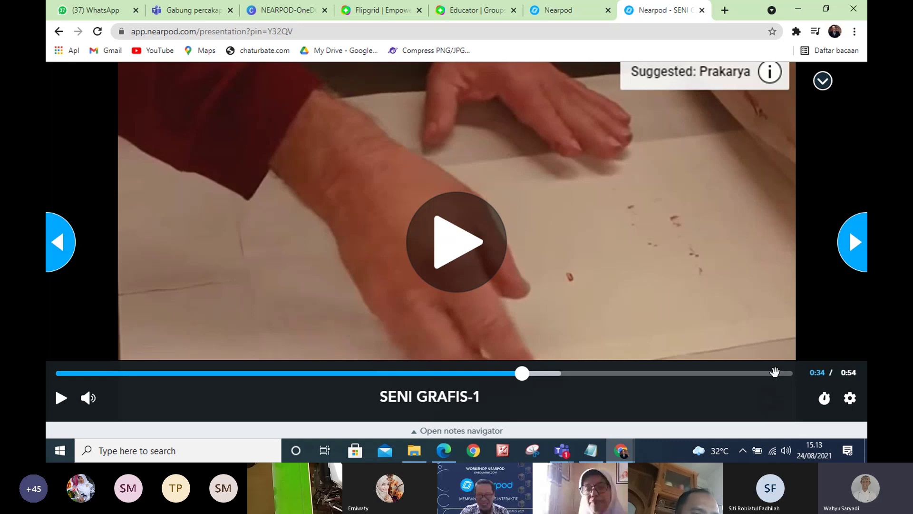
pyautogui.press('space')
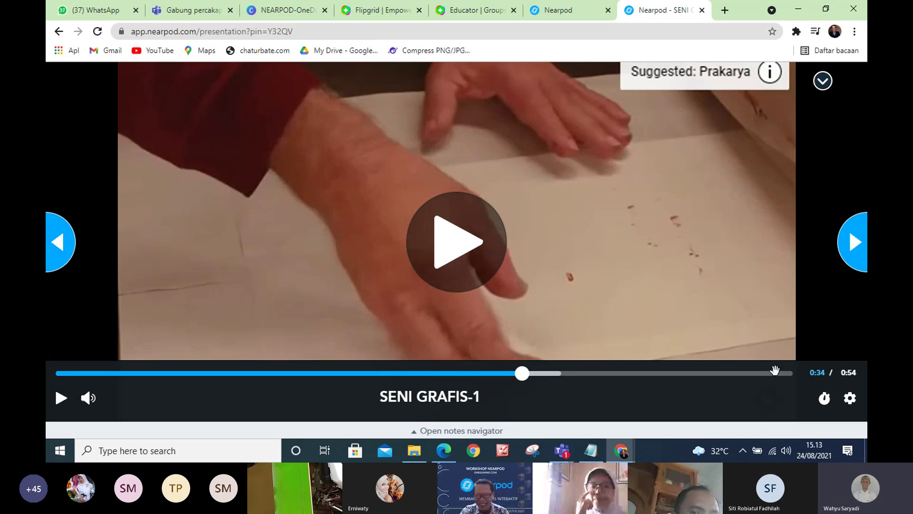
pyautogui.press('space')
pyautogui.moveTo(84, 408)
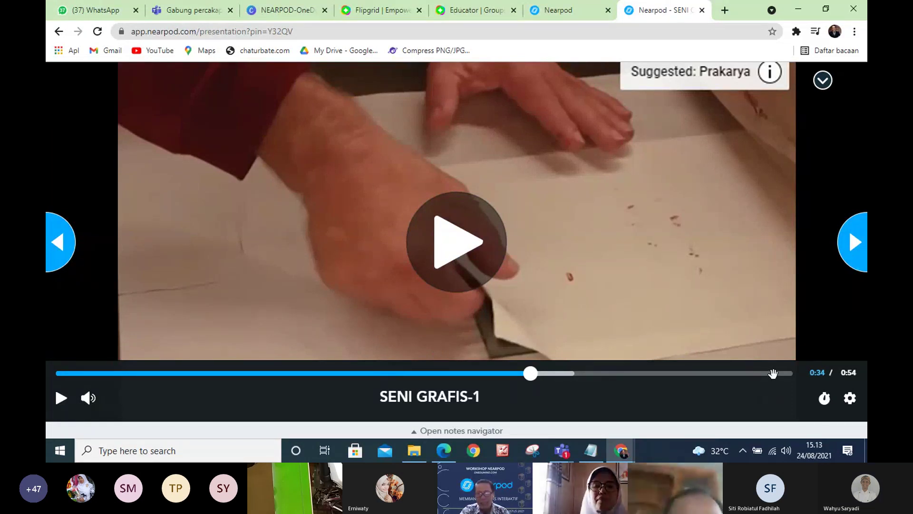
pyautogui.click(453, 253)
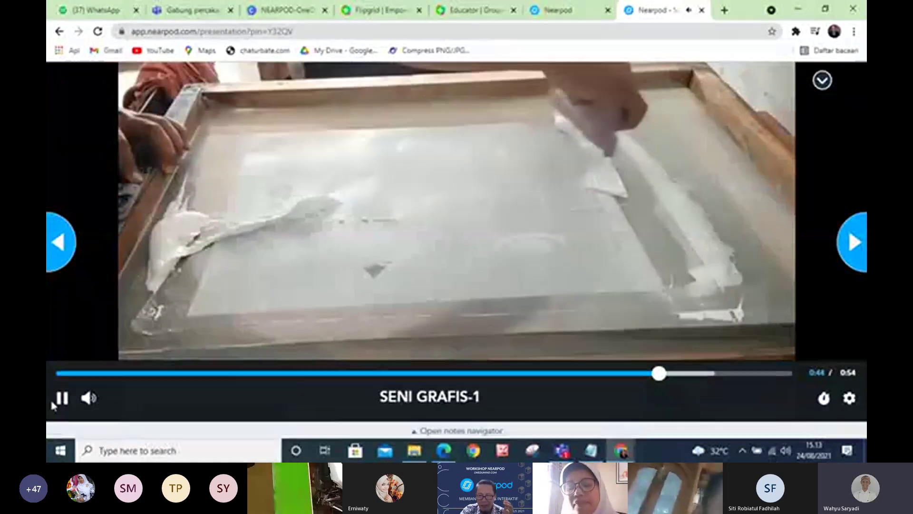
pyautogui.click(62, 400)
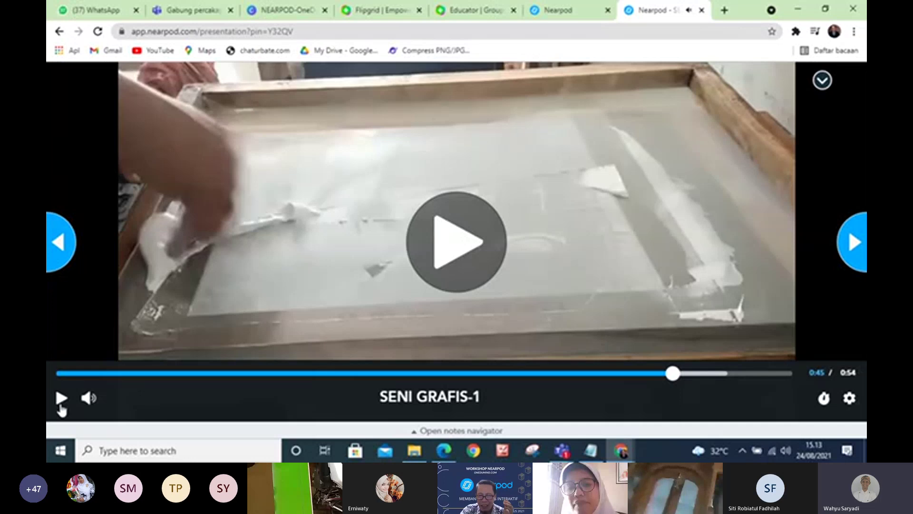
pyautogui.click(61, 403)
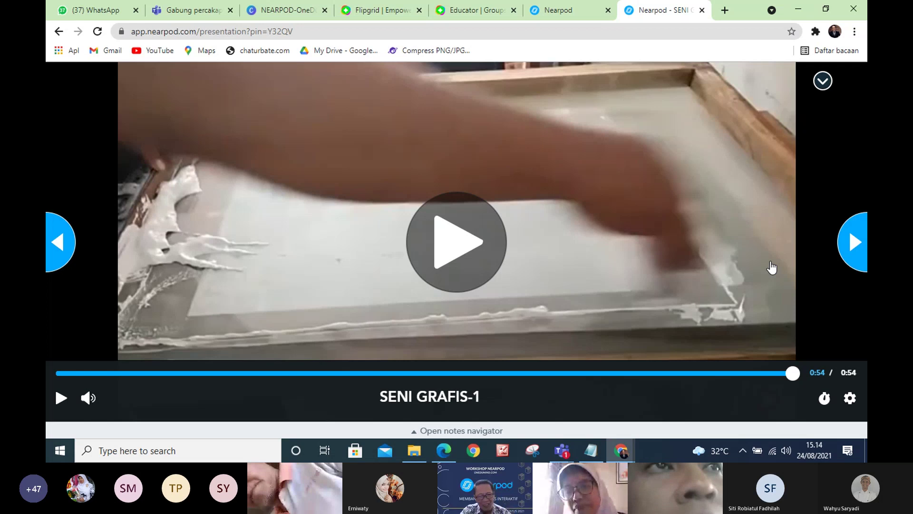
# - Advance to the Seni Grafis discussion board, open the image upload option for a post, and cancel it without adding an image
pyautogui.click(858, 246)
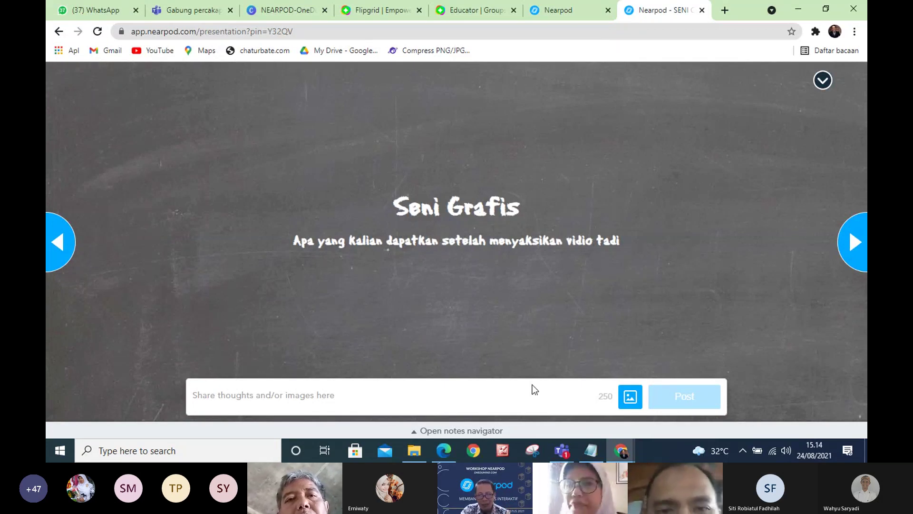
pyautogui.click(373, 401)
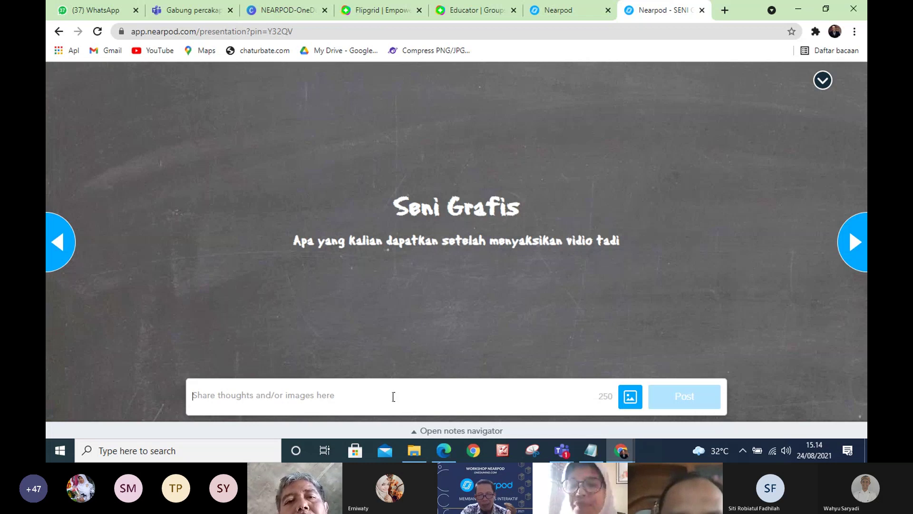
pyautogui.click(631, 397)
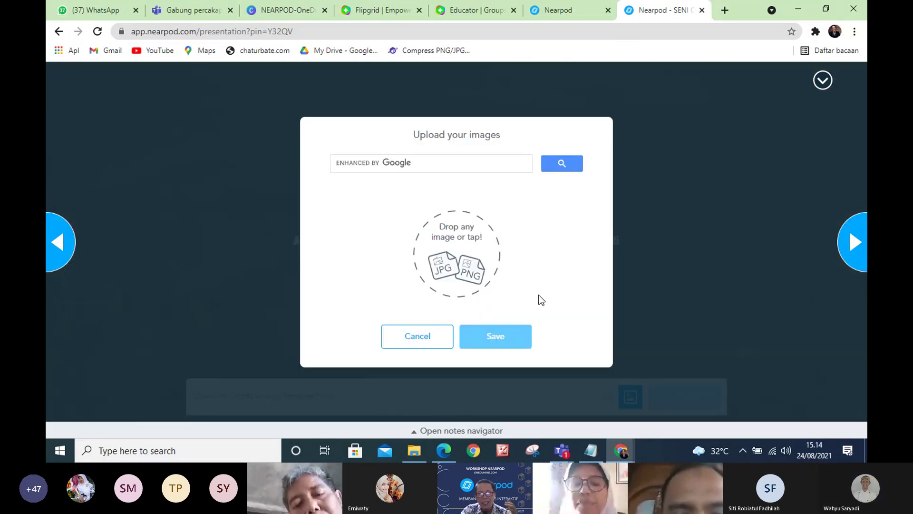
pyautogui.click(422, 344)
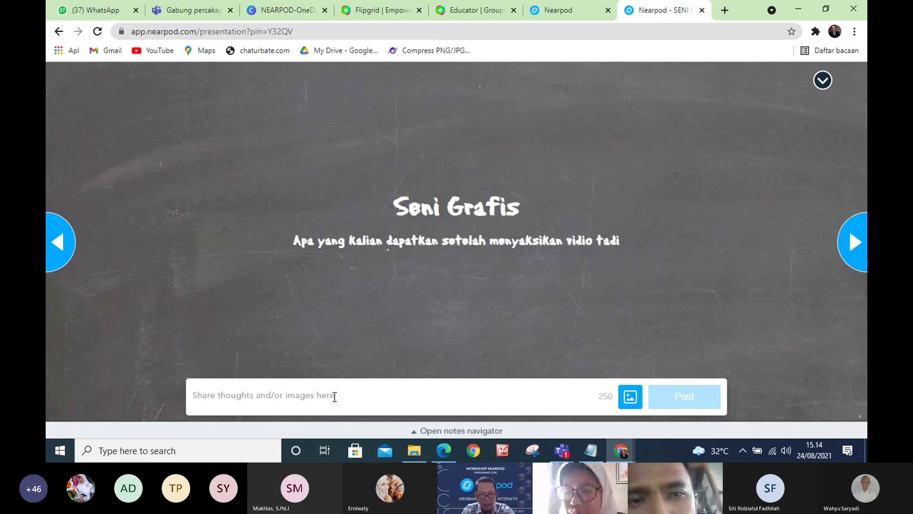
# - Post the response "saya melihat dari tayangan tadi tentang macam2 seni grafis" on the Seni Grafis board
pyautogui.write('saya me')
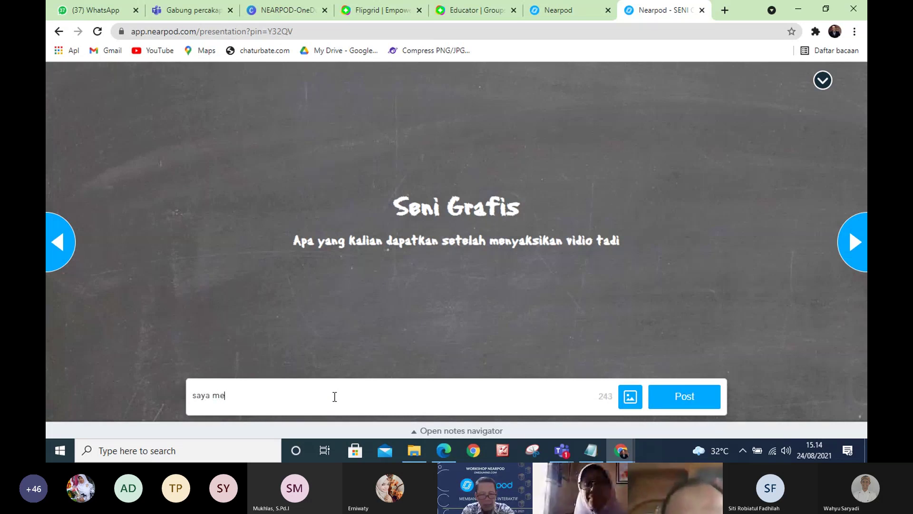
pyautogui.write('lihat da')
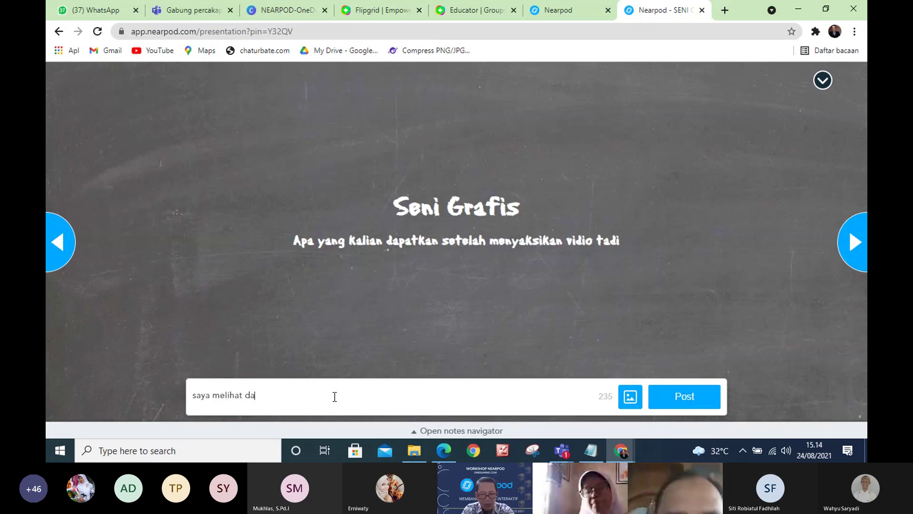
pyautogui.write('ri tayangan')
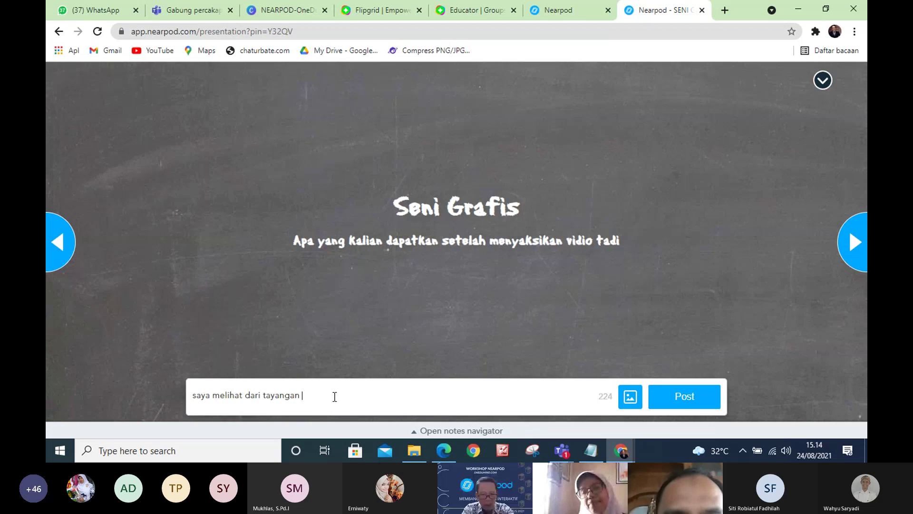
pyautogui.write(' tadi tentang')
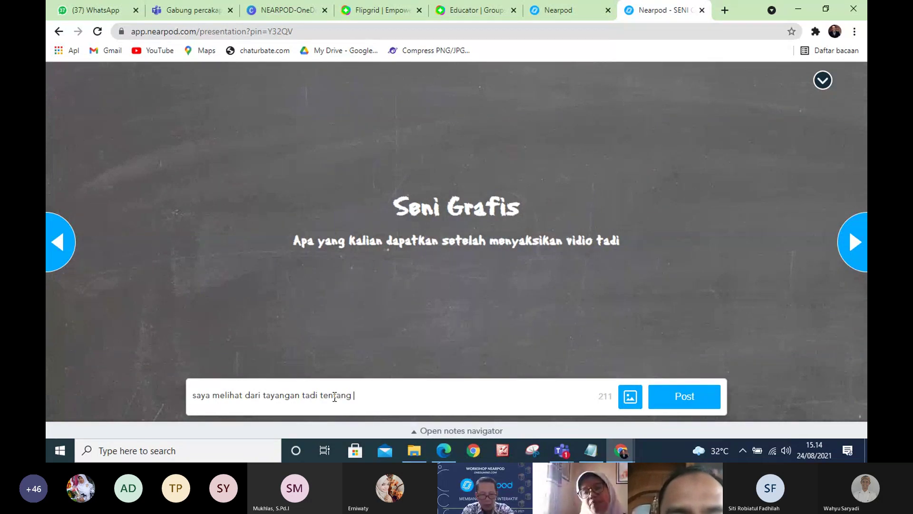
pyautogui.write(' macam2 ')
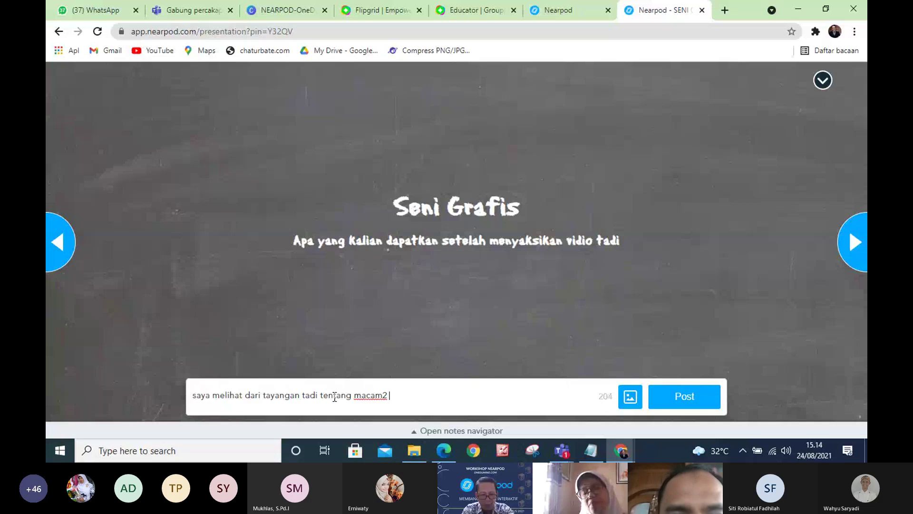
pyautogui.write('seni gr')
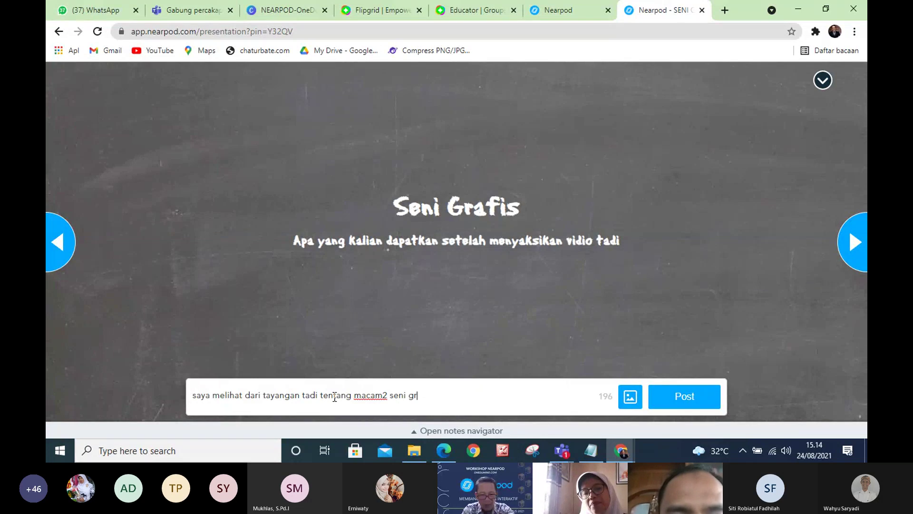
pyautogui.write('afis')
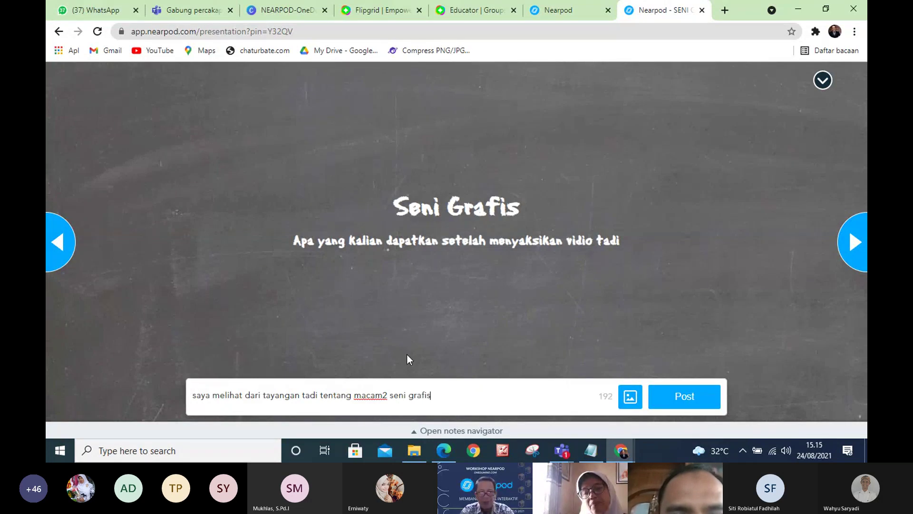
pyautogui.click(689, 400)
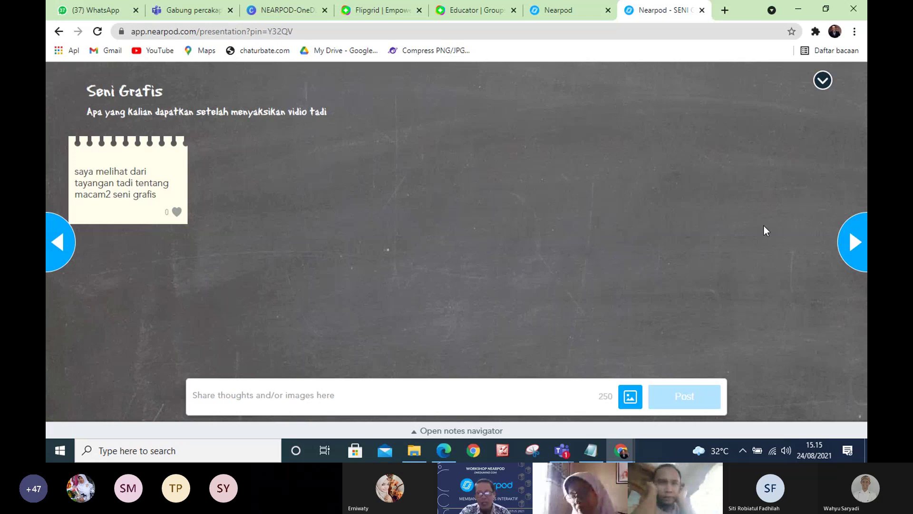
# - Advance to the 3D cell model and rotate it to examine its interior from different angles
pyautogui.click(857, 243)
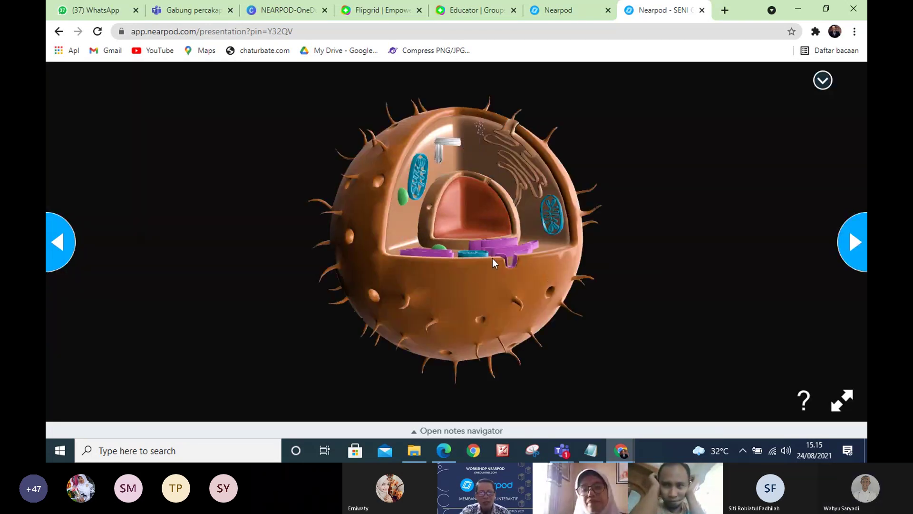
pyautogui.moveTo(546, 278); pyautogui.dragTo(443, 309)
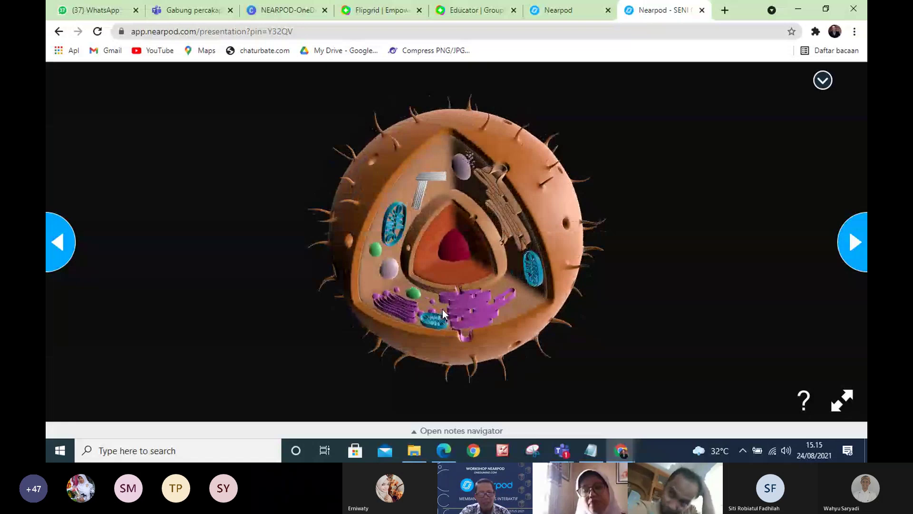
pyautogui.moveTo(442, 309); pyautogui.dragTo(421, 261)
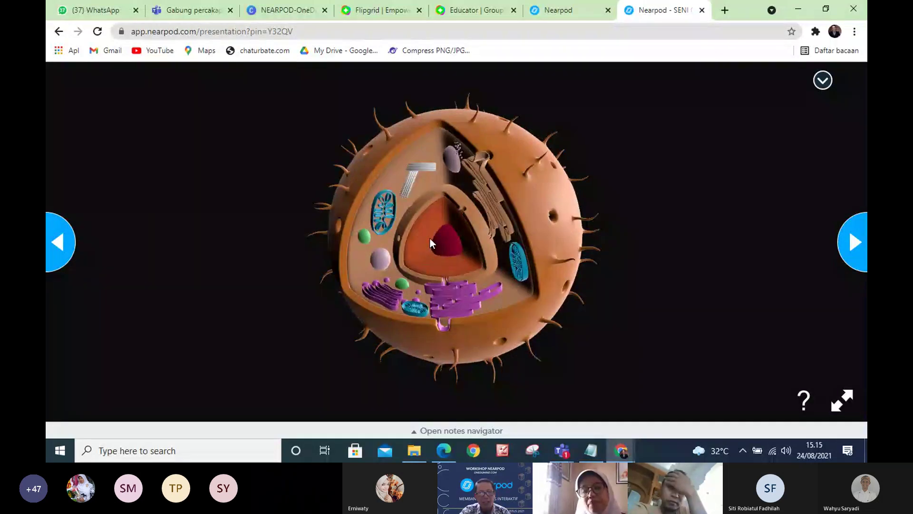
# - Advance to the Energy Skate Park simulation, place the skater near the track's upper right end, and turn on Pie Chart and Bar Graph
pyautogui.click(854, 245)
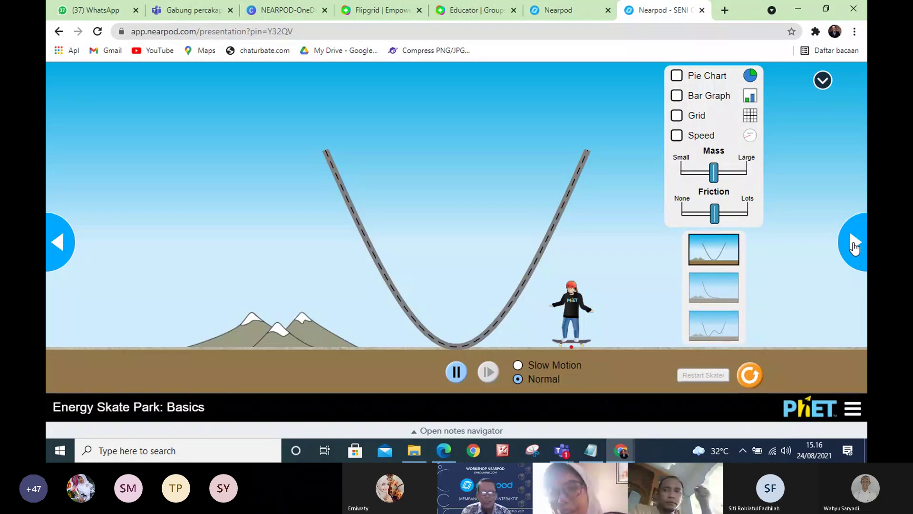
pyautogui.moveTo(571, 311); pyautogui.dragTo(592, 161)
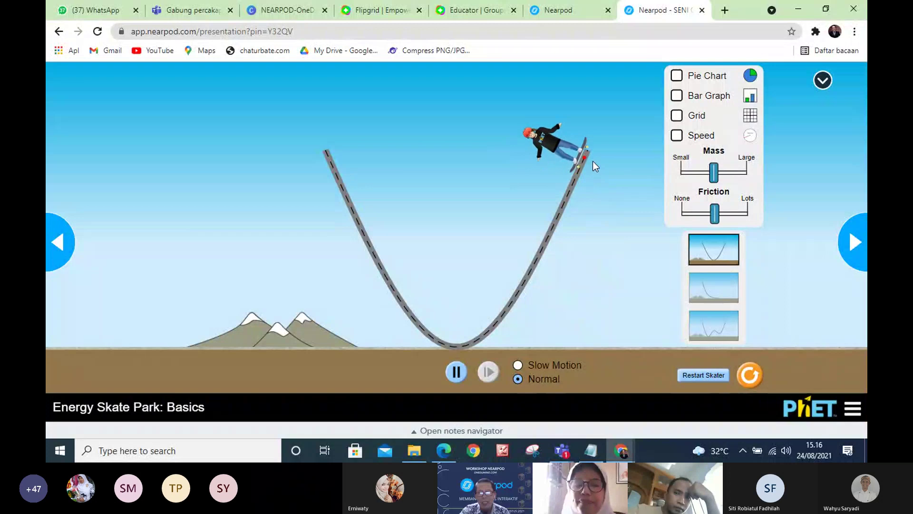
pyautogui.click(676, 76)
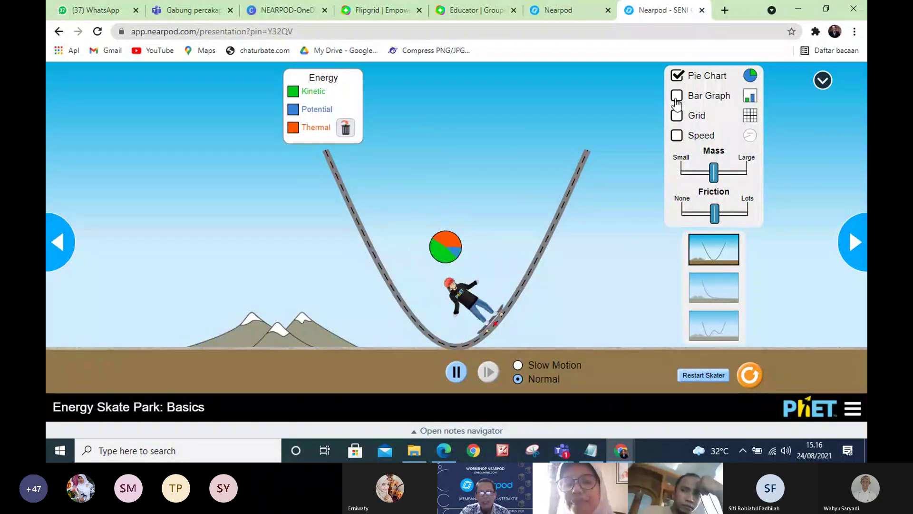
pyautogui.click(676, 95)
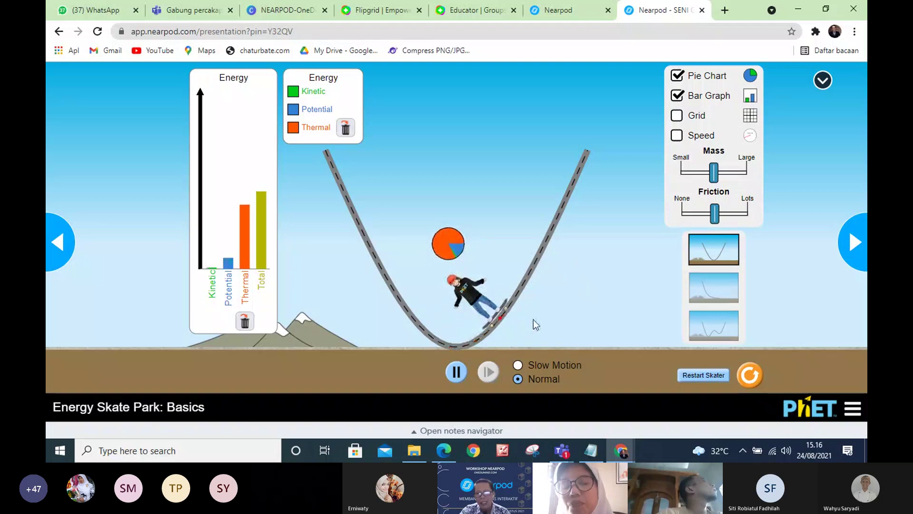
# - Advance to the Kepak Sayap Arjuna Cilegon page, play its embedded school video, and dismiss the Lihat lainnya tip
pyautogui.click(854, 245)
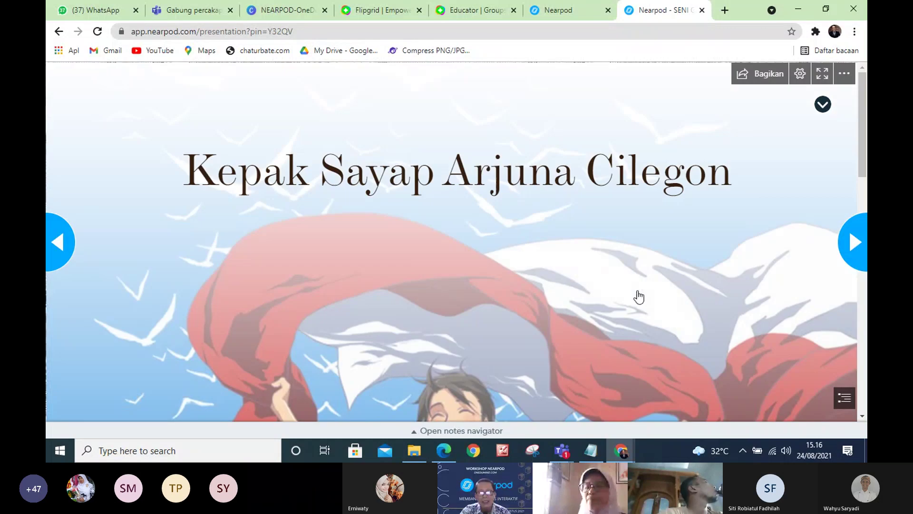
pyautogui.scroll(-10, 645, 279)
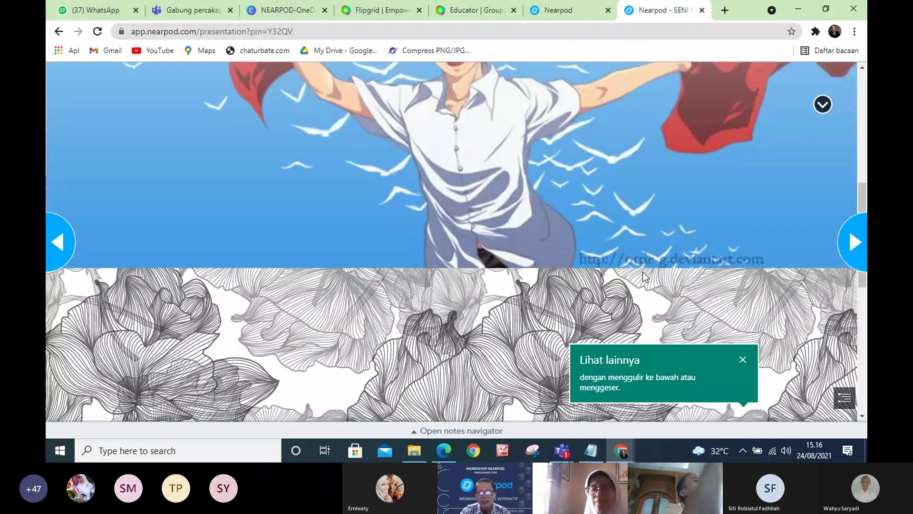
pyautogui.scroll(-5, 660, 261)
pyautogui.scroll(3, 660, 261)
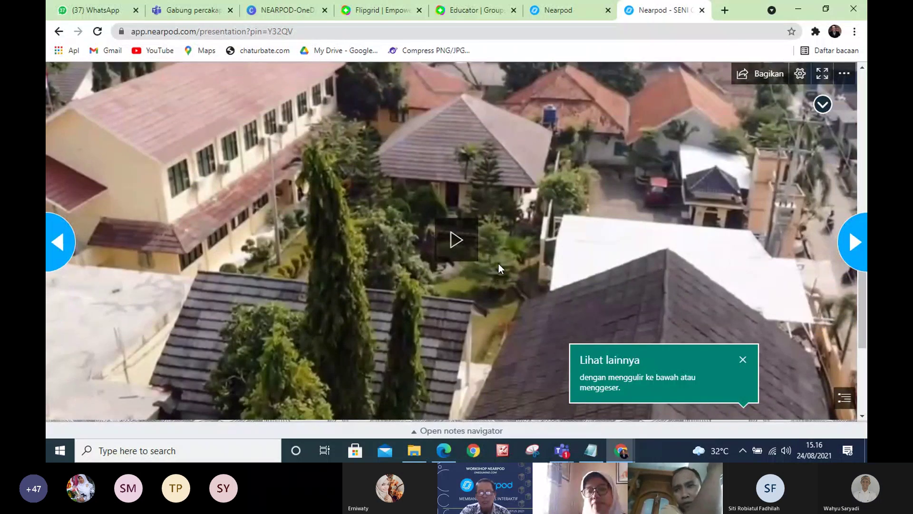
pyautogui.click(455, 243)
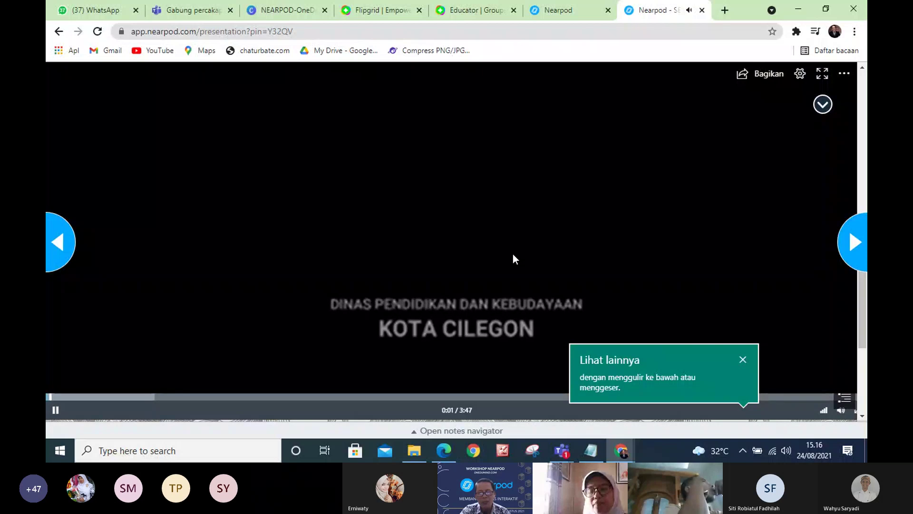
pyautogui.click(742, 360)
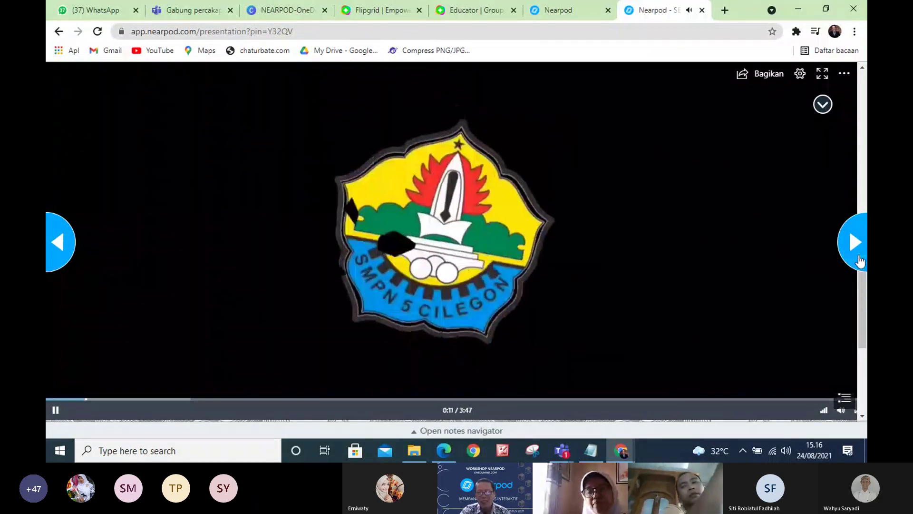
# - Advance to the Seni Grafis newspaper-style PDF and read through both of its pages
pyautogui.click(855, 243)
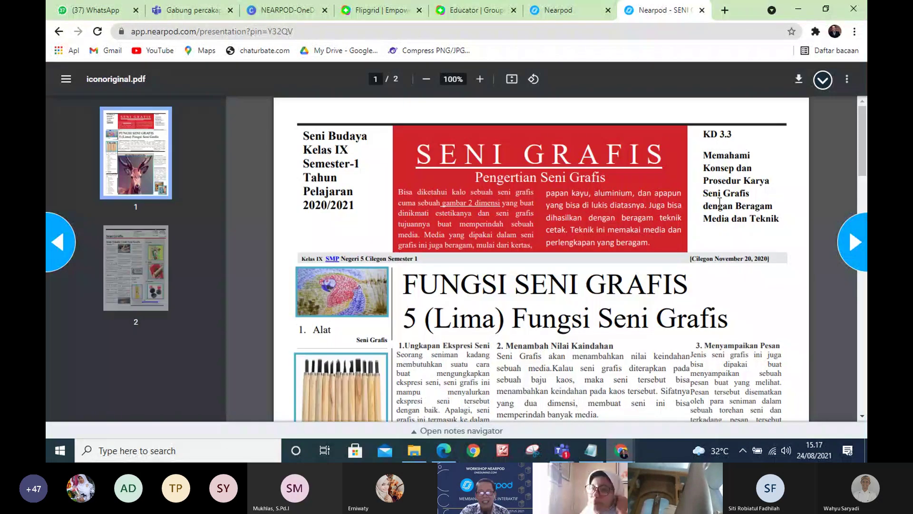
pyautogui.scroll(-2, 635, 290)
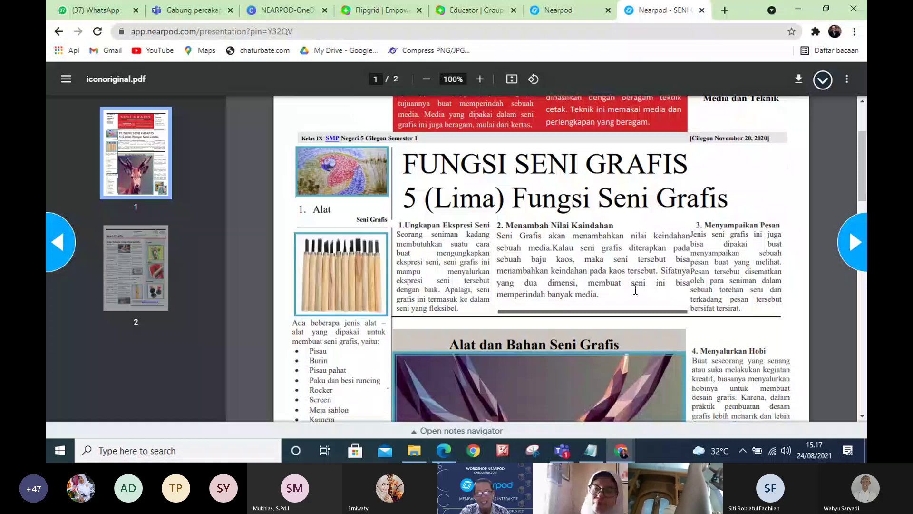
pyautogui.scroll(1, 635, 289)
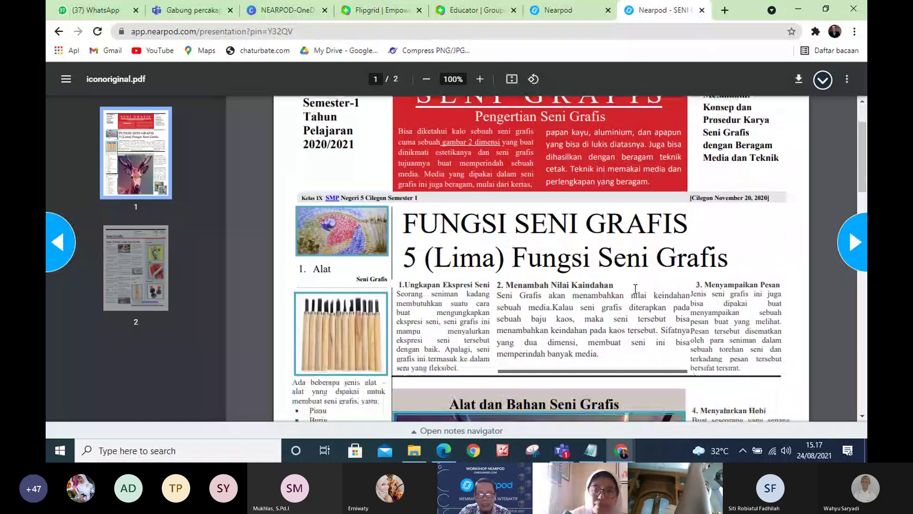
pyautogui.scroll(-12, 635, 288)
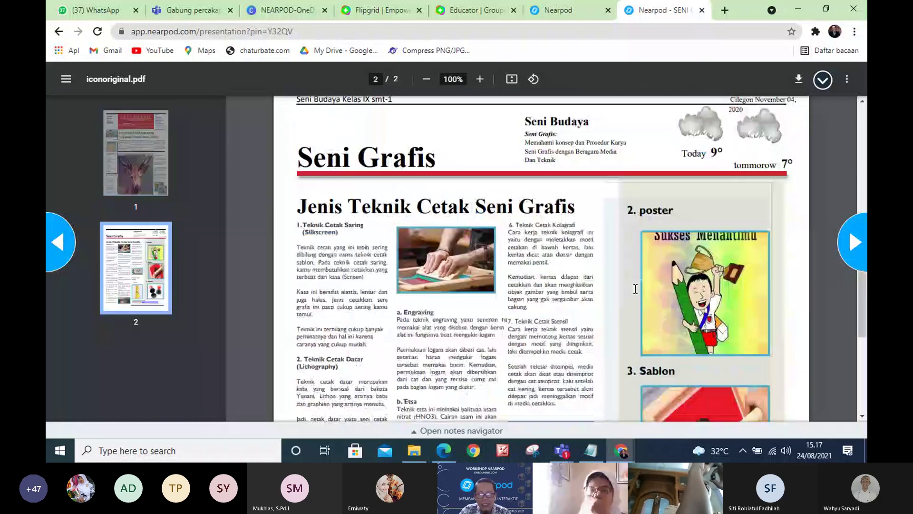
pyautogui.scroll(-6, 635, 289)
pyautogui.scroll(11, 636, 289)
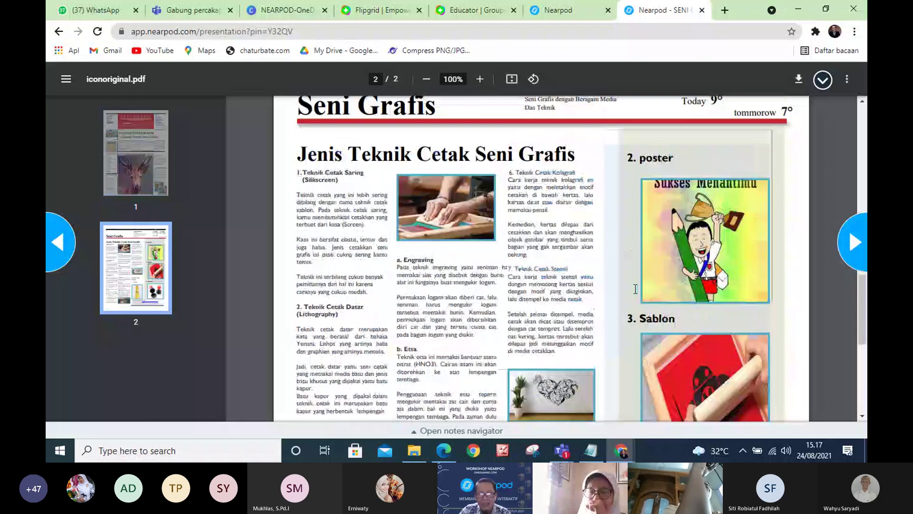
pyautogui.scroll(8, 635, 289)
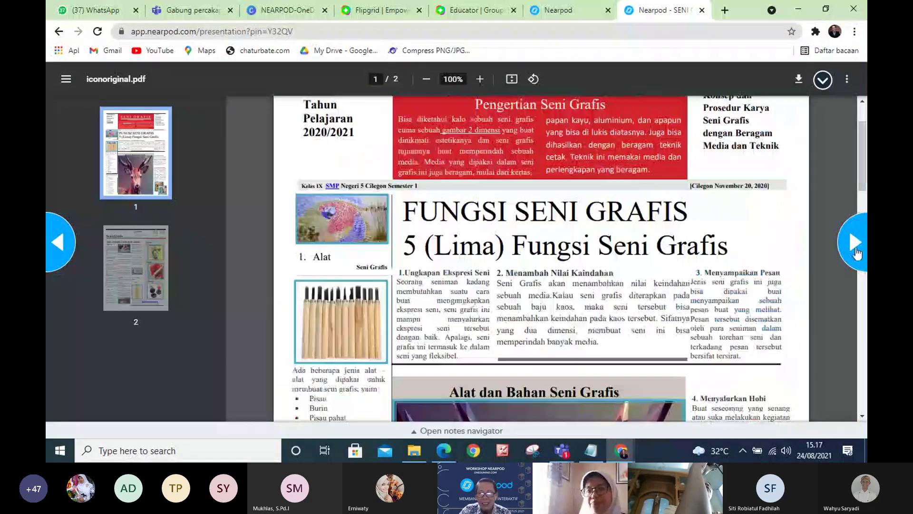
# - Advance to the open-ended question, allow microphone access, and submit the answer "Termasuk kepada seni rupa"
pyautogui.click(855, 253)
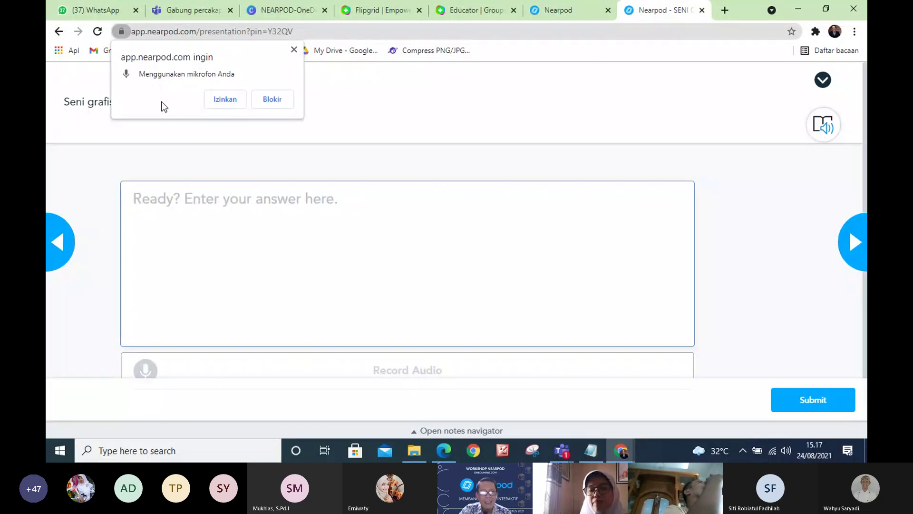
pyautogui.click(227, 102)
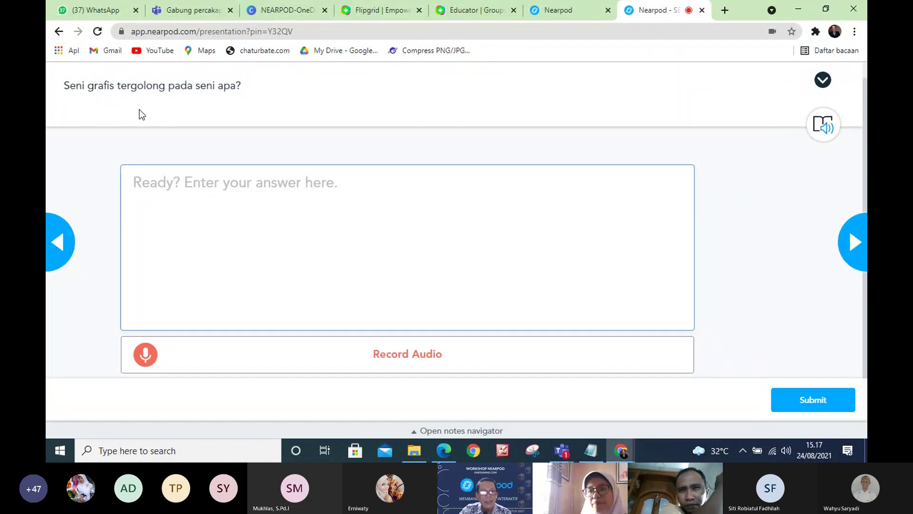
pyautogui.click(209, 203)
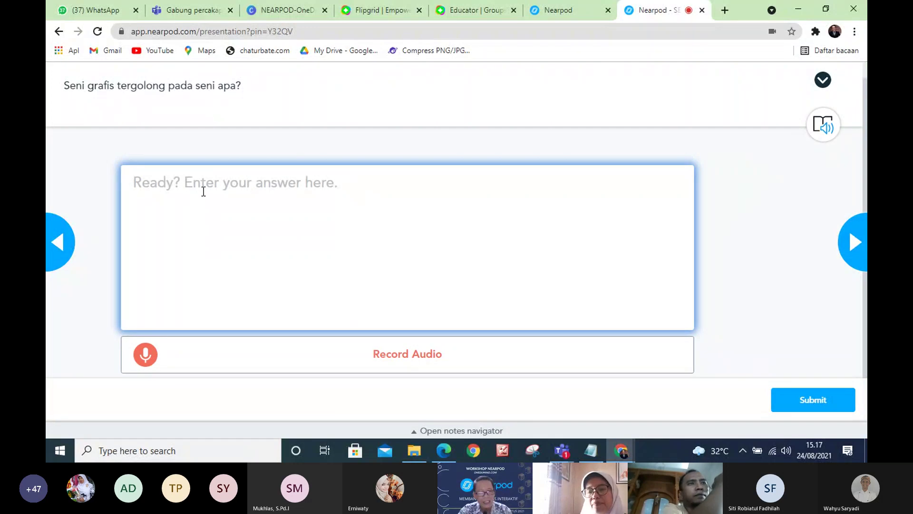
pyautogui.write('Termasuk ')
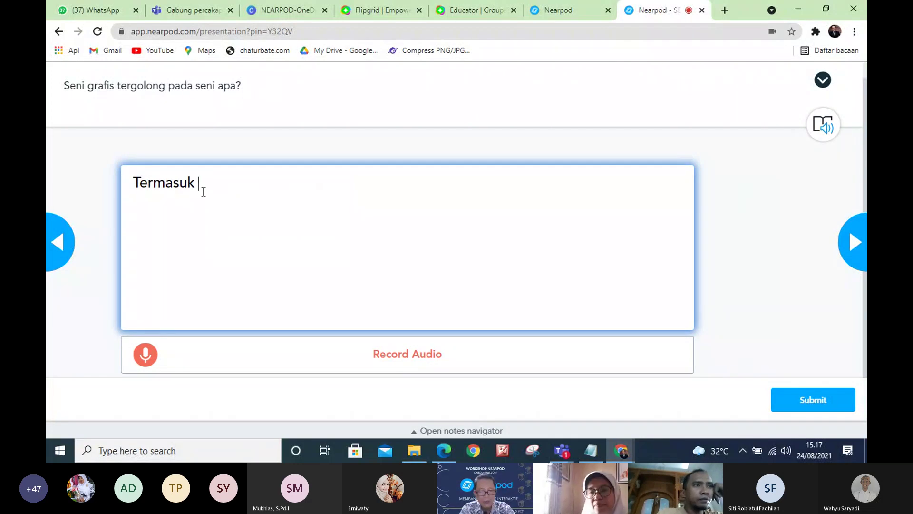
pyautogui.write('kepada seni r')
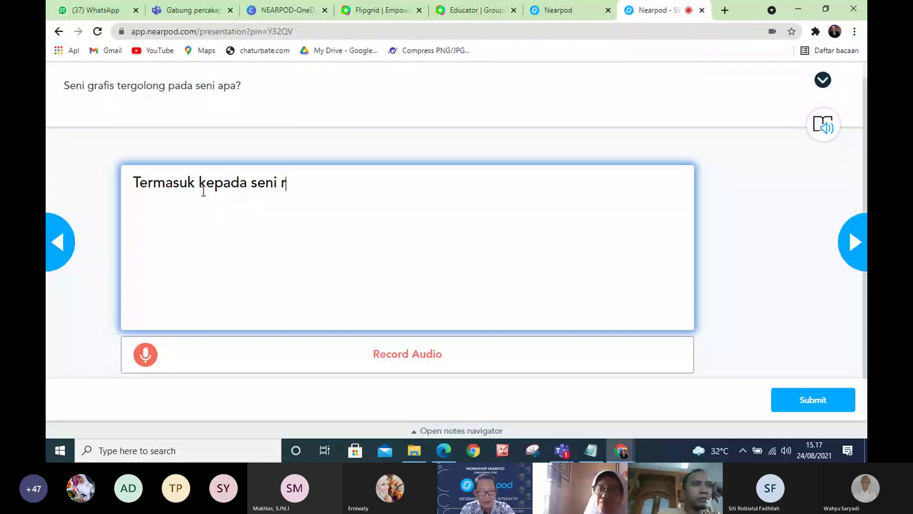
pyautogui.write('upa')
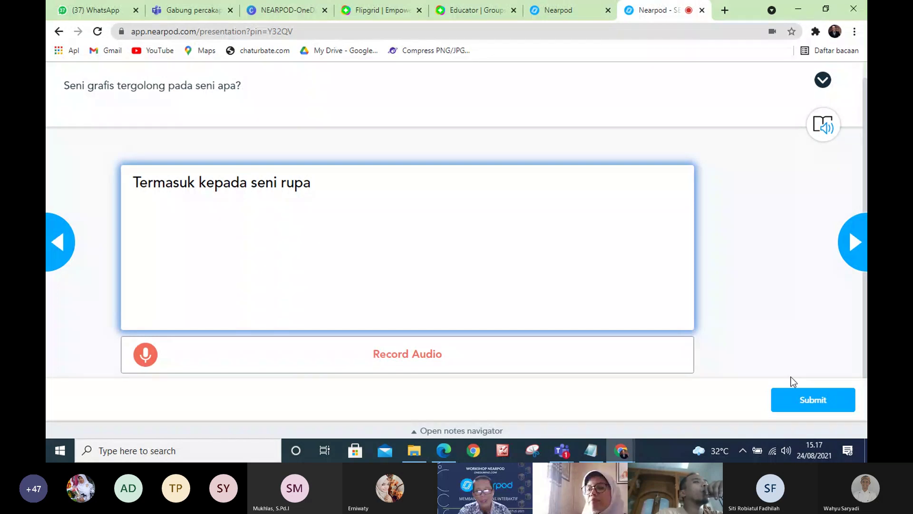
pyautogui.click(794, 396)
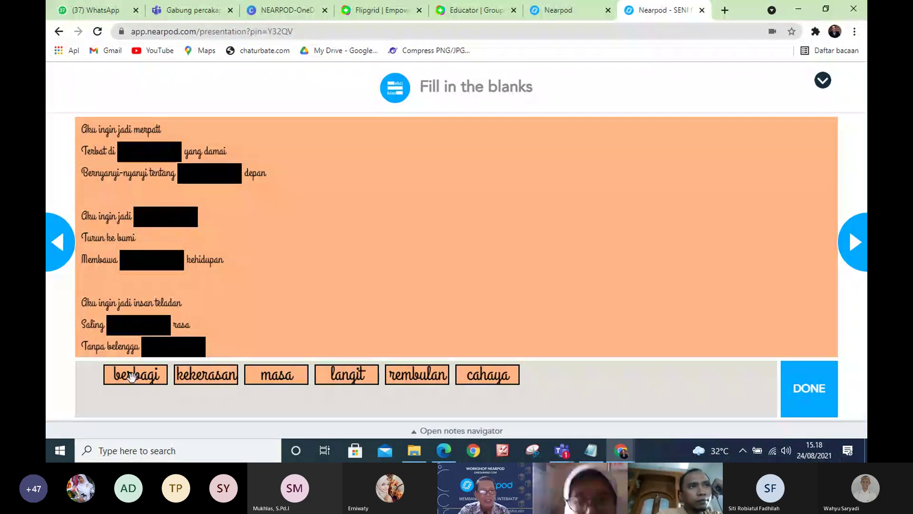
# - Fill the poem's six blanks with the supplied words, placing langit after "Terbat di" and kekerasan after "Tanpa belenggu", and close the result
pyautogui.click(344, 380)
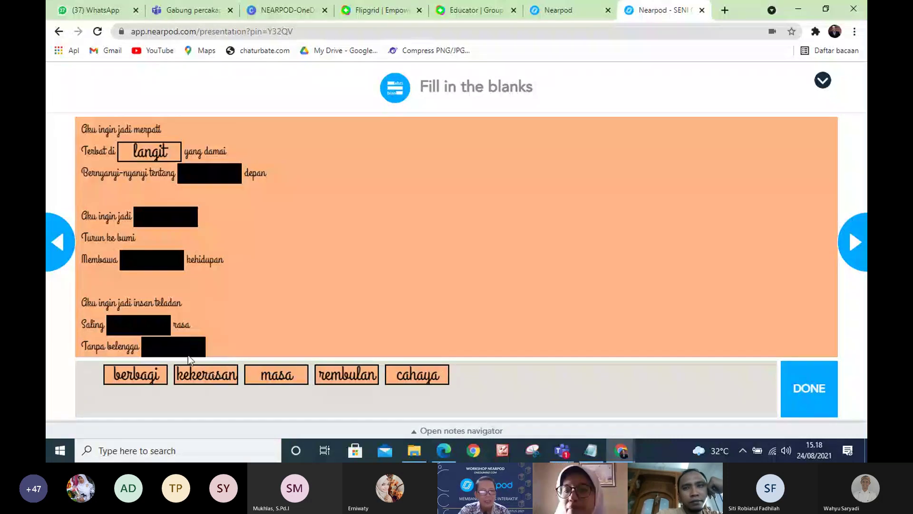
pyautogui.moveTo(205, 374); pyautogui.dragTo(173, 347)
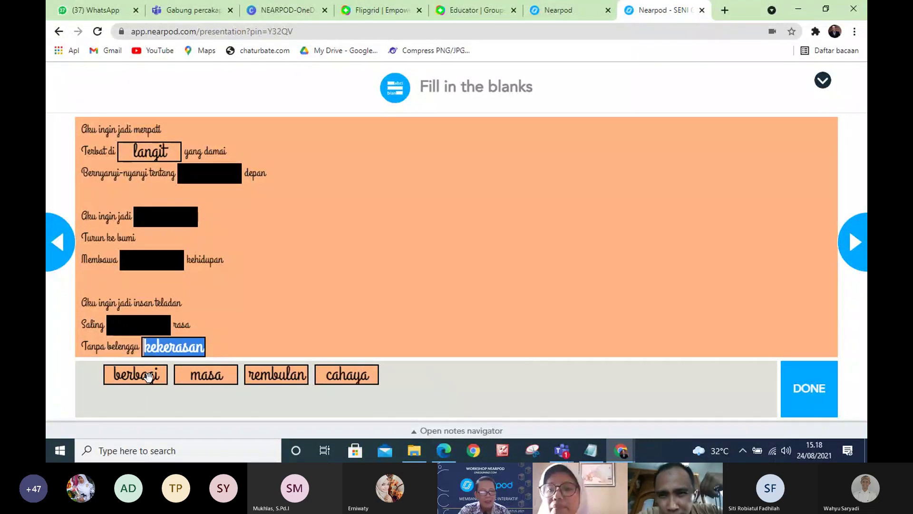
pyautogui.moveTo(149, 377); pyautogui.dragTo(161, 259)
pyautogui.moveTo(135, 375)
pyautogui.mouseDown()
pyautogui.moveTo(170, 237)
pyautogui.moveTo(162, 233)
pyautogui.moveTo(146, 365)
pyautogui.mouseUp()
pyautogui.moveTo(204, 374); pyautogui.dragTo(175, 212)
pyautogui.moveTo(138, 374); pyautogui.dragTo(209, 173)
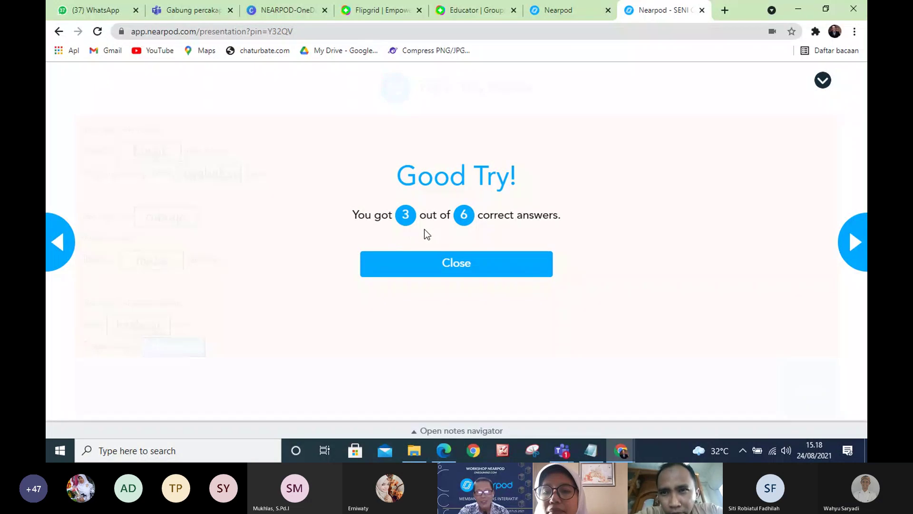
pyautogui.click(465, 263)
# - Advance past the Evaluasi KD 3.2 page to the poll on the learning experience and submit the answer Sangat paham
pyautogui.click(860, 251)
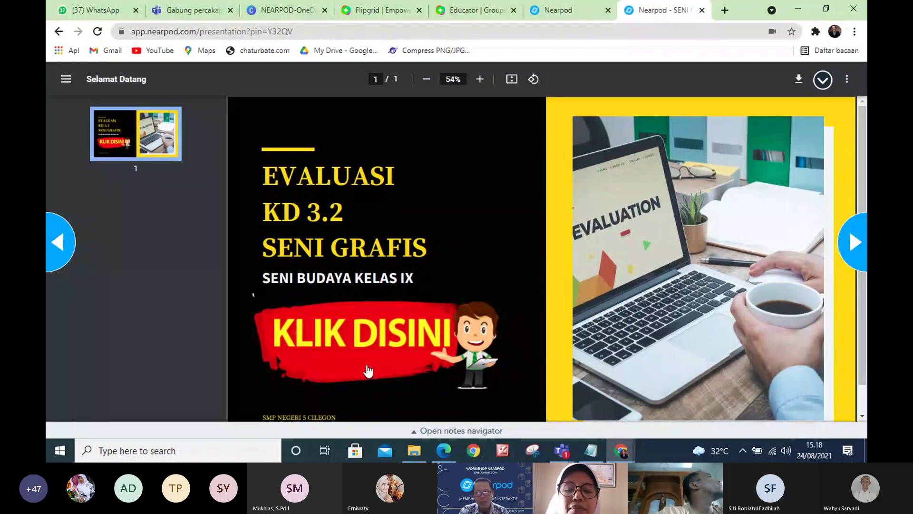
pyautogui.click(854, 242)
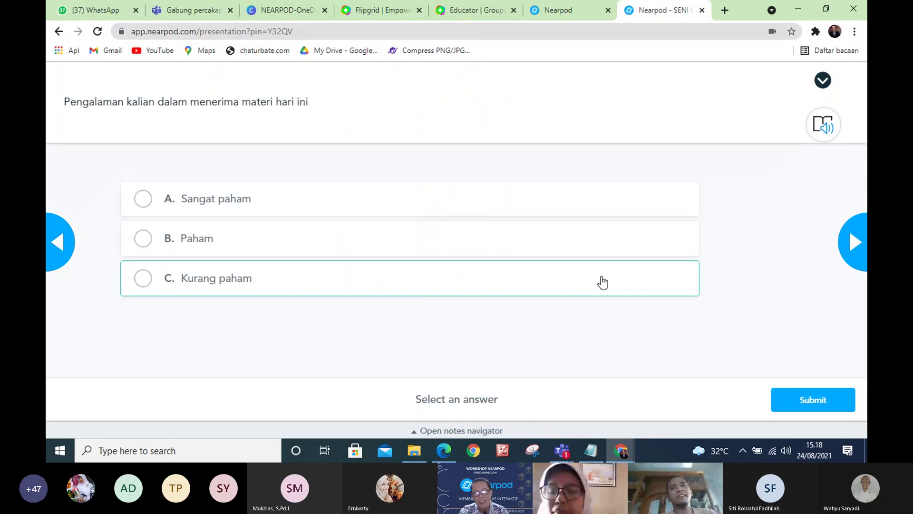
pyautogui.click(141, 204)
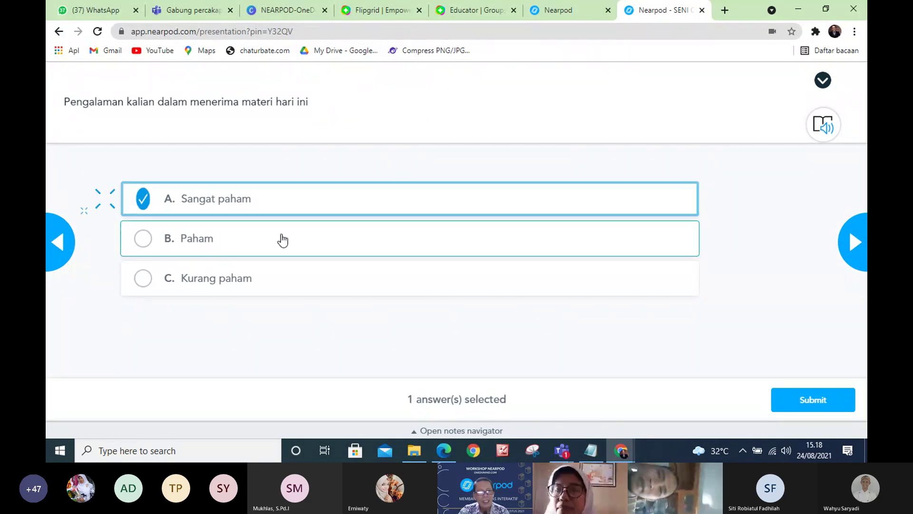
pyautogui.click(819, 404)
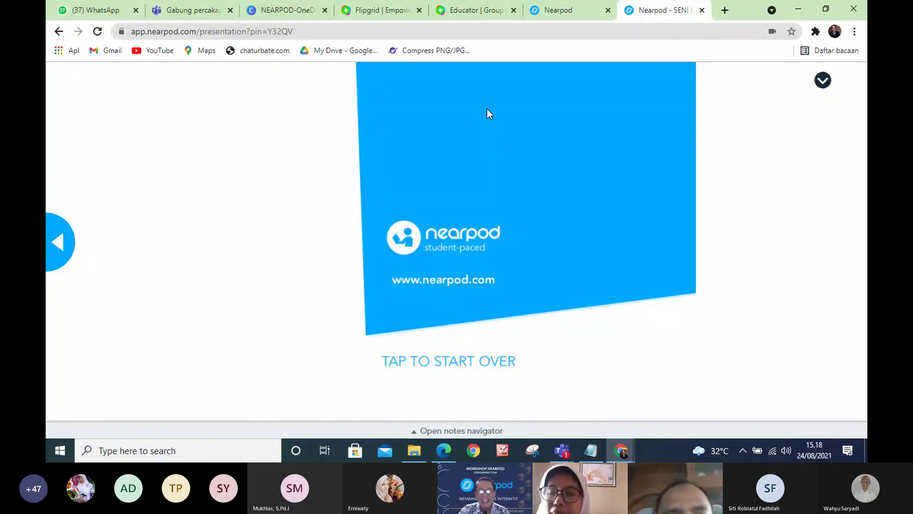
# - Return from the finished student presentation to the My Lessons library
pyautogui.click(572, 14)
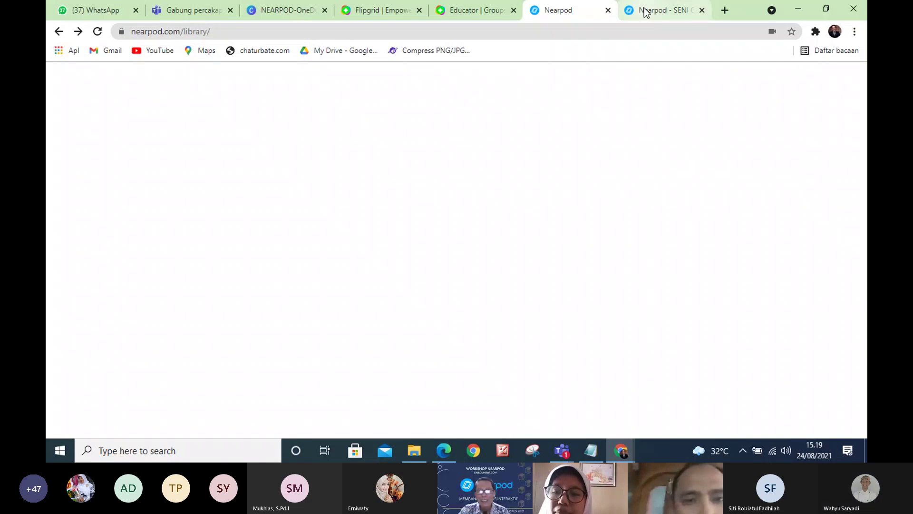
pyautogui.click(646, 12)
pyautogui.click(570, 9)
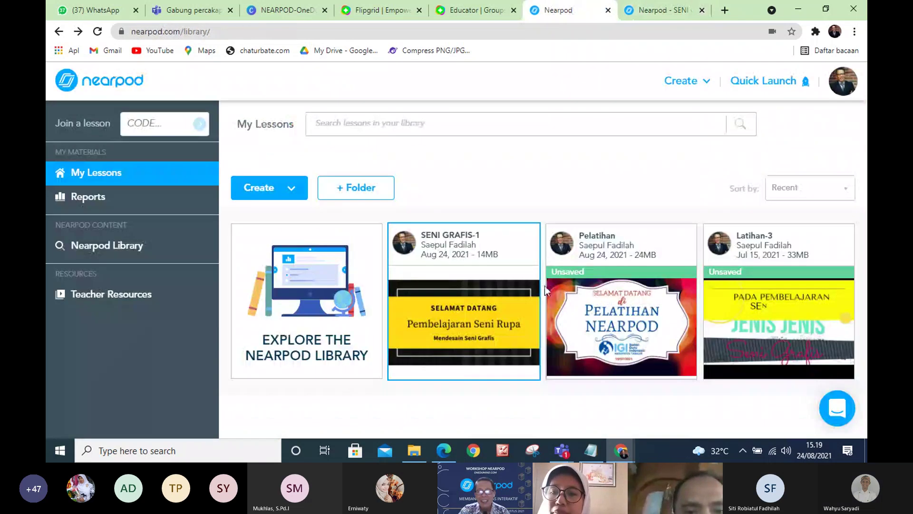
pyautogui.moveTo(483, 298)
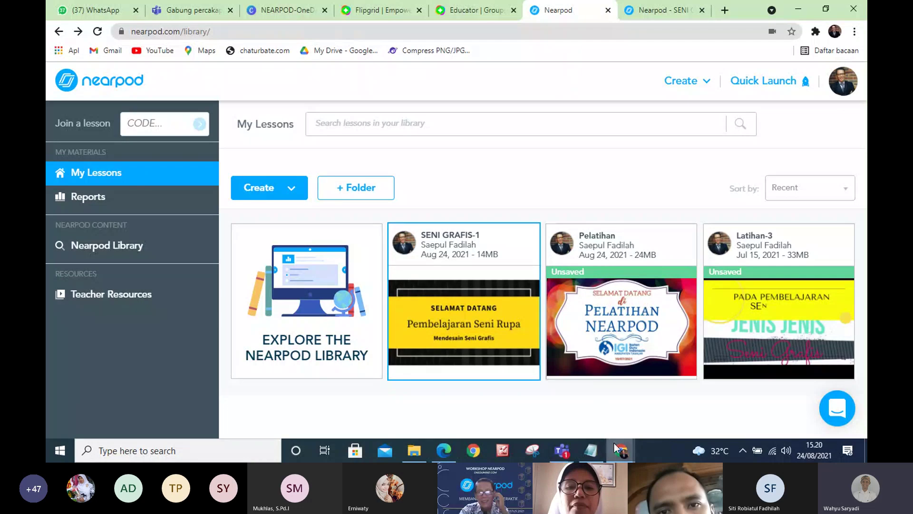
# - Close the separate Sway browser window and switch to the NearPod meeting in Microsoft Teams
pyautogui.moveTo(620, 455)
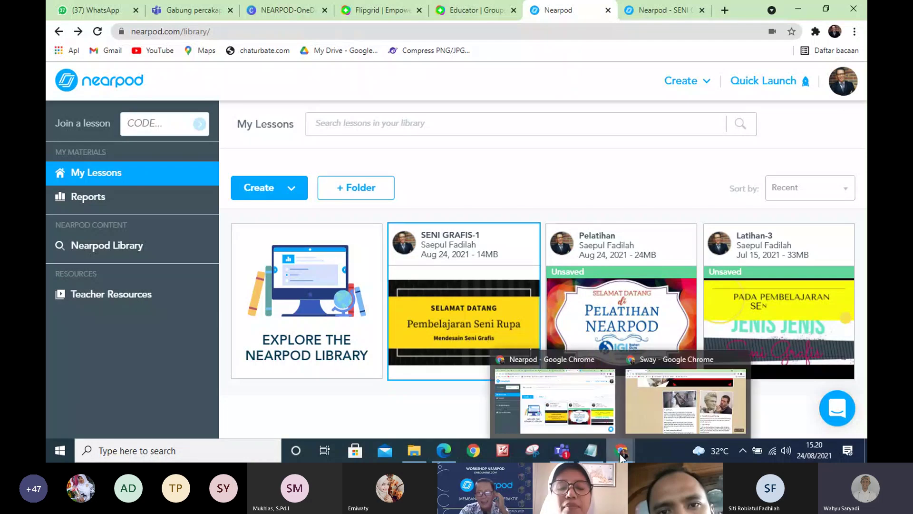
pyautogui.click(649, 416)
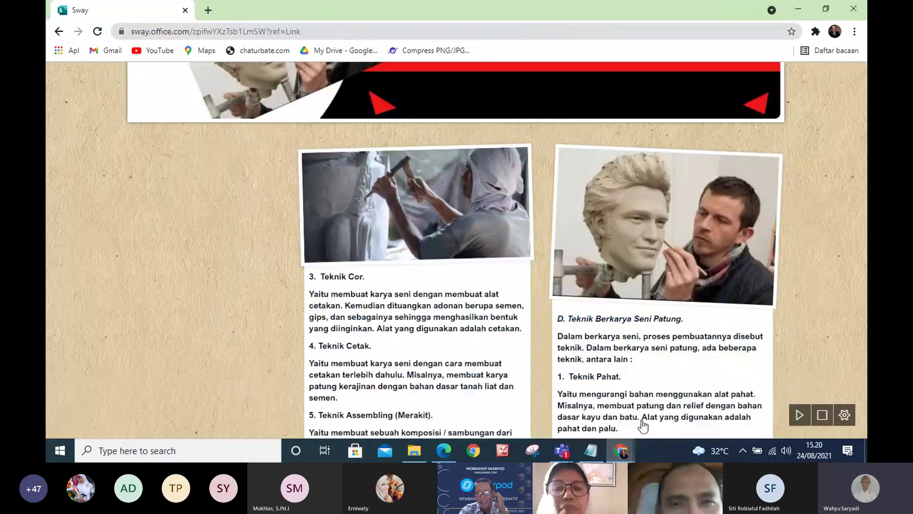
pyautogui.click(856, 10)
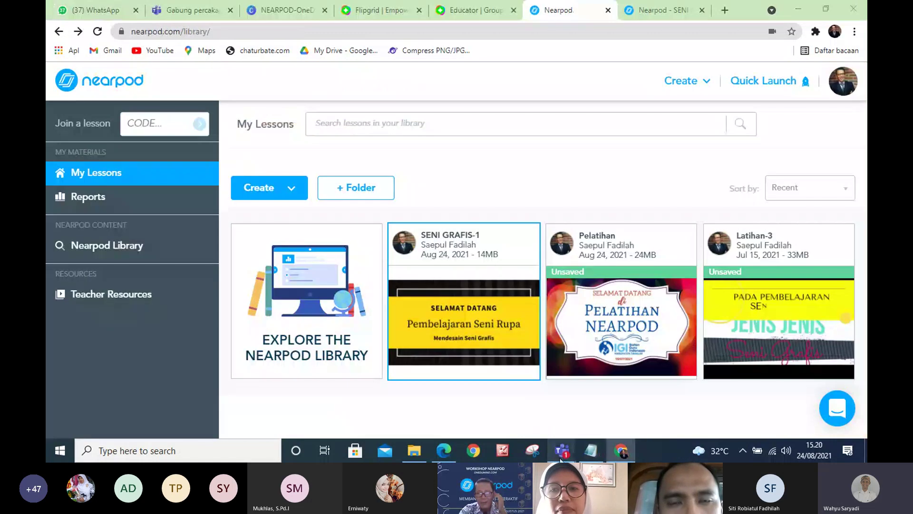
pyautogui.moveTo(568, 442)
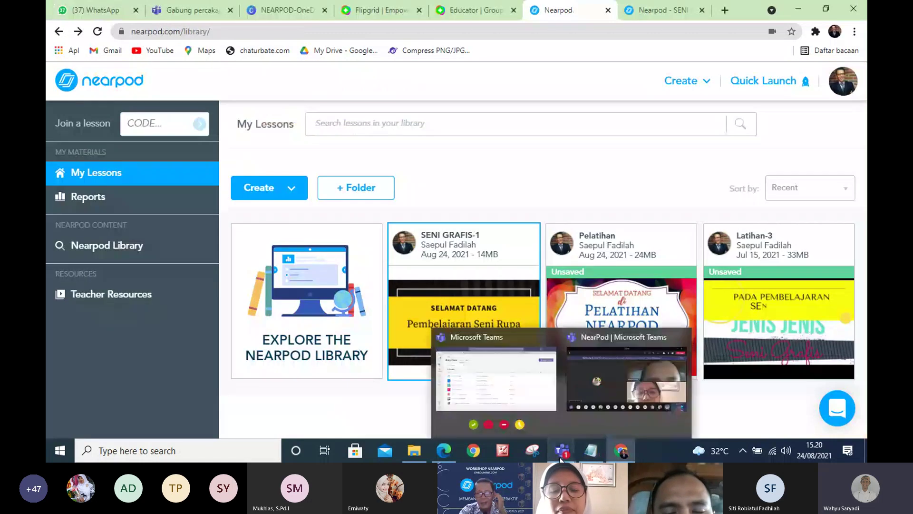
pyautogui.click(584, 408)
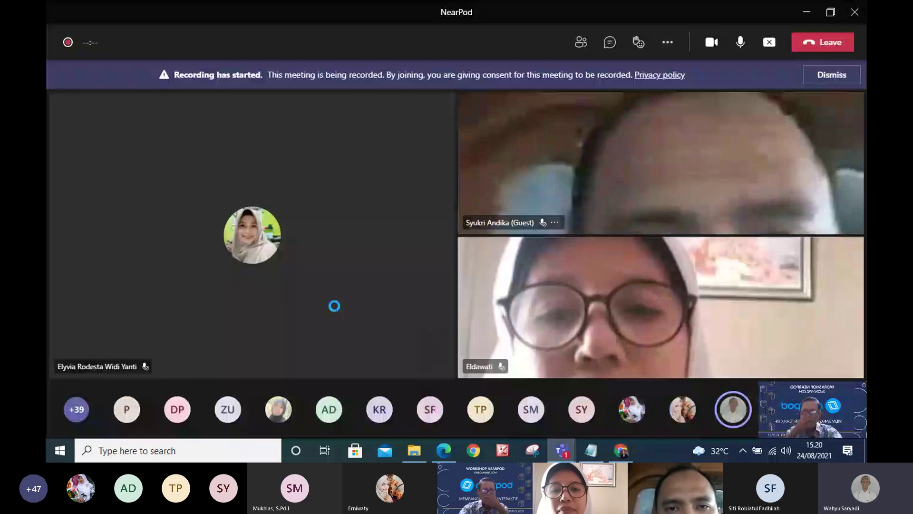
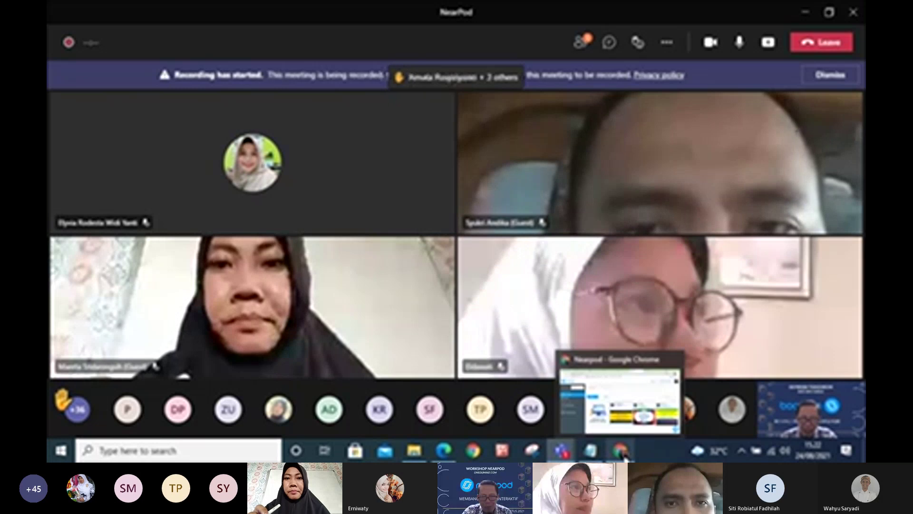
# - Switch back to the Nearpod library in Chrome and open the SENI GRAFIS-1 lesson for editing, accepting the loss of its active code
pyautogui.click(621, 452)
pyautogui.moveTo(510, 289)
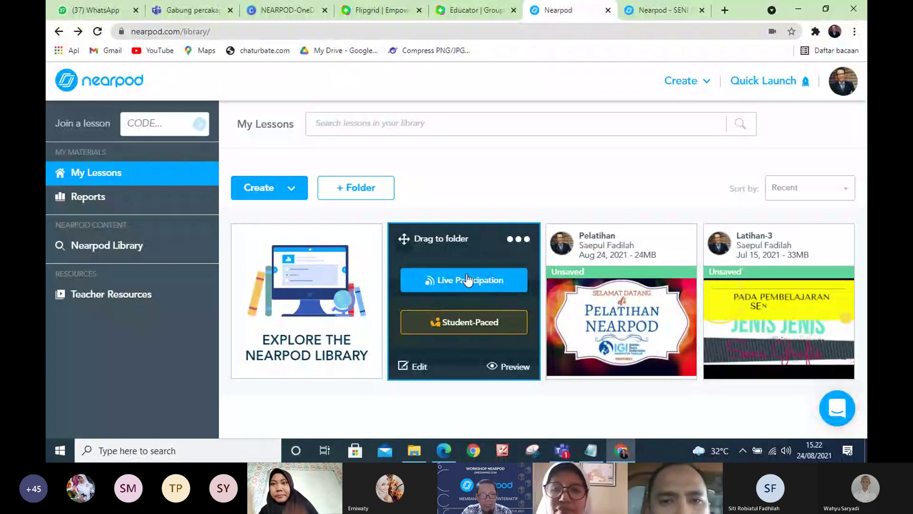
pyautogui.moveTo(456, 280)
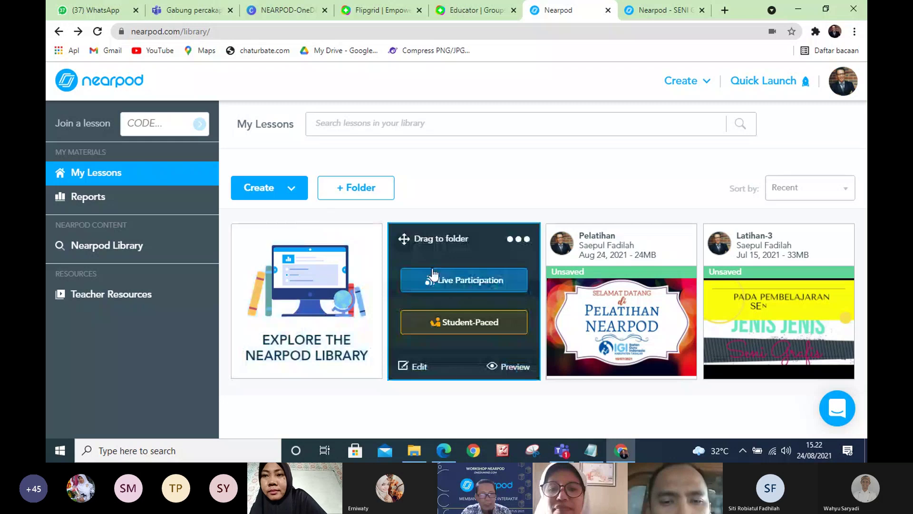
pyautogui.click(418, 369)
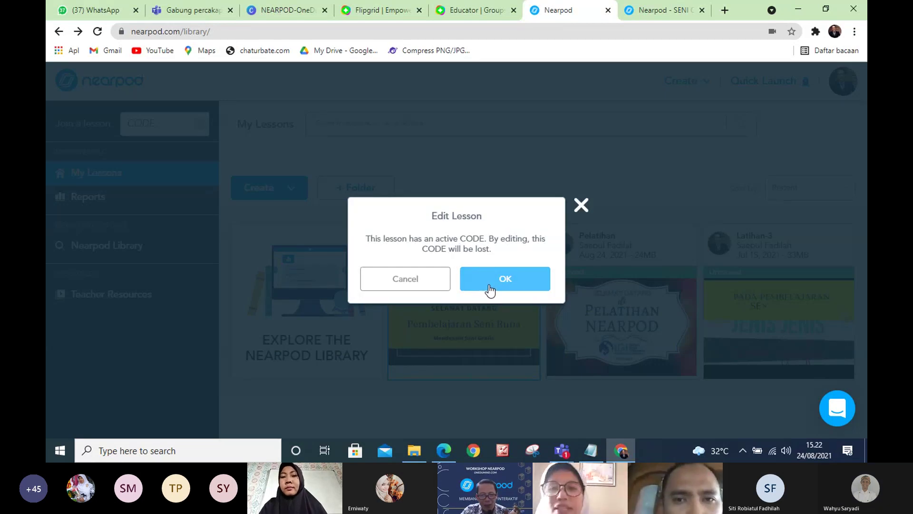
pyautogui.click(581, 206)
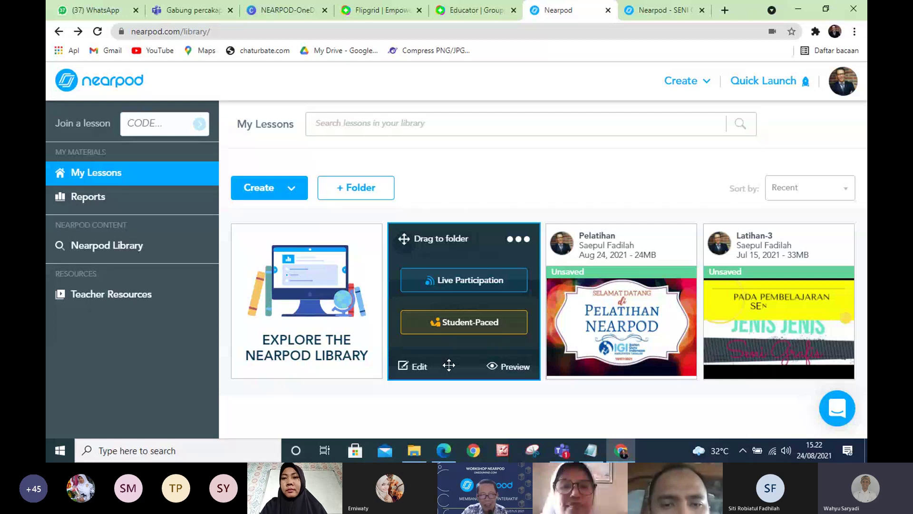
pyautogui.click(417, 367)
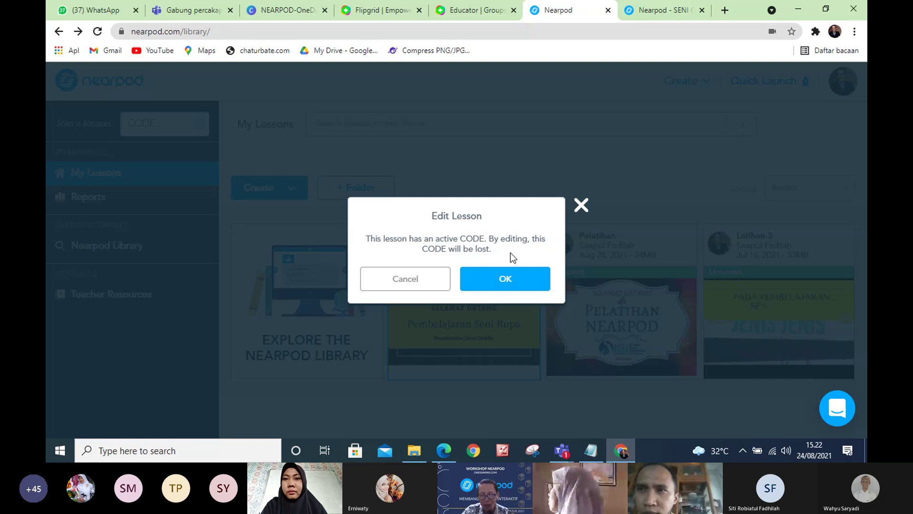
pyautogui.click(506, 281)
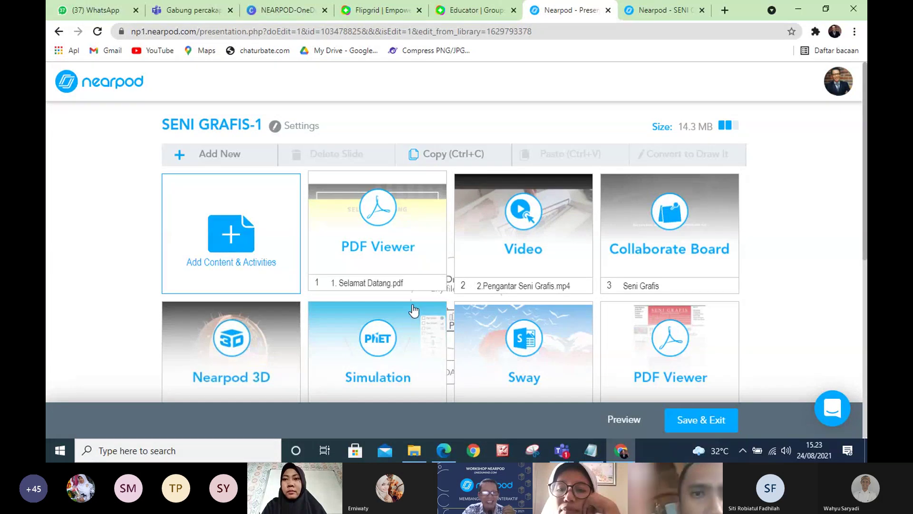
# - Look at the image upload options for adding a Slideshow to the lesson, and cancel without uploading anything
pyautogui.scroll(-1, 417, 310)
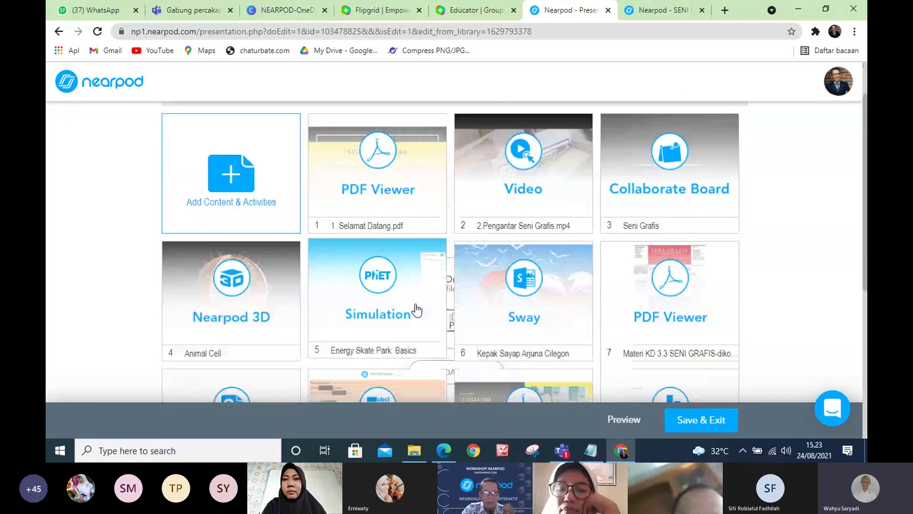
pyautogui.scroll(1, 364, 308)
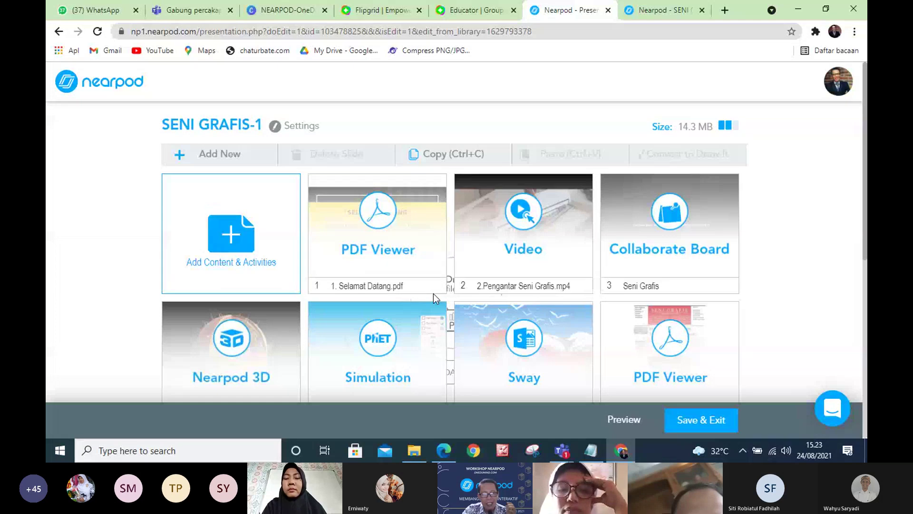
pyautogui.click(239, 242)
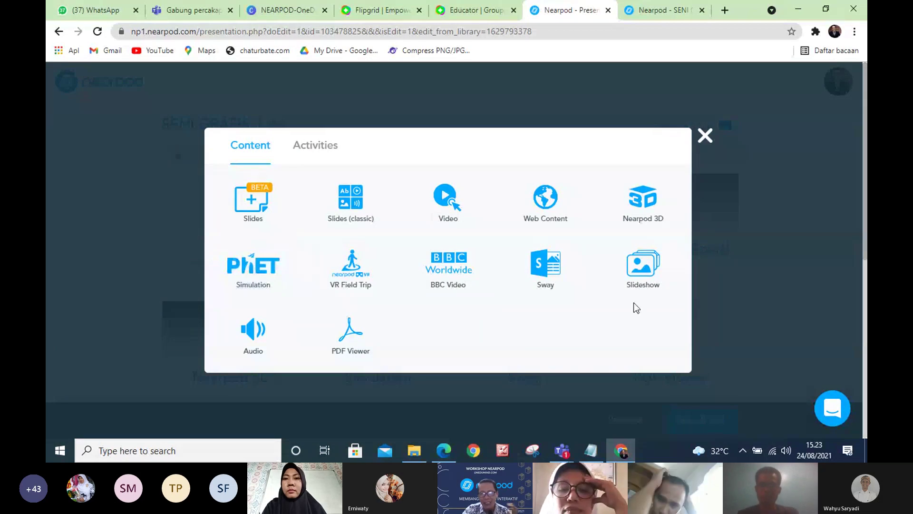
pyautogui.click(654, 280)
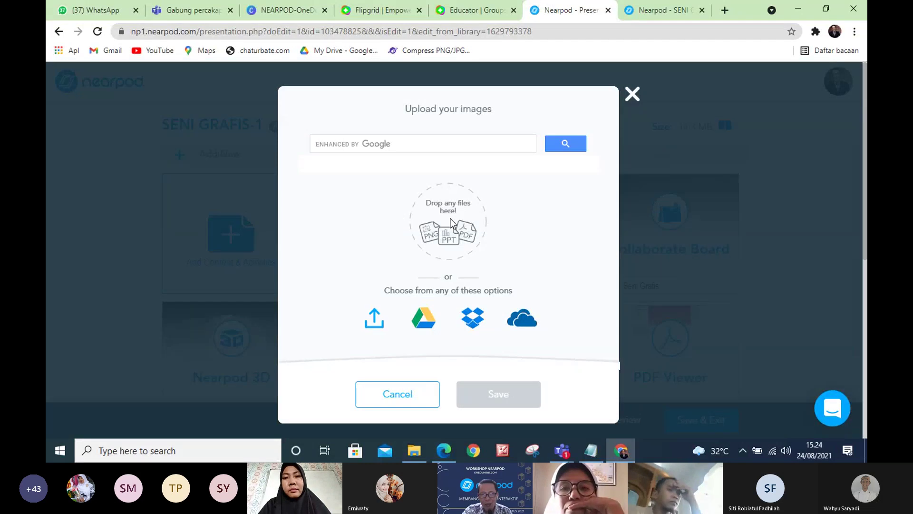
pyautogui.click(403, 397)
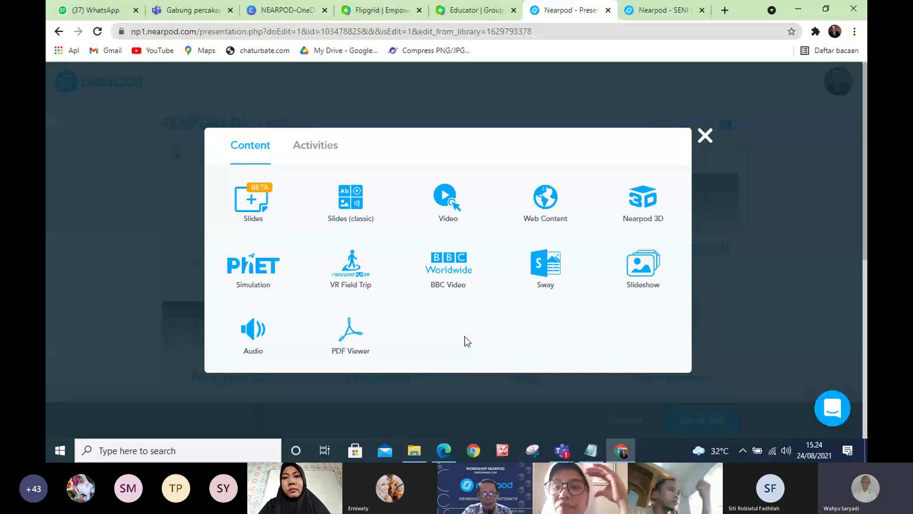
# - Start adding a video to the lesson and search YouTube for "spirit edukasi"
pyautogui.click(449, 215)
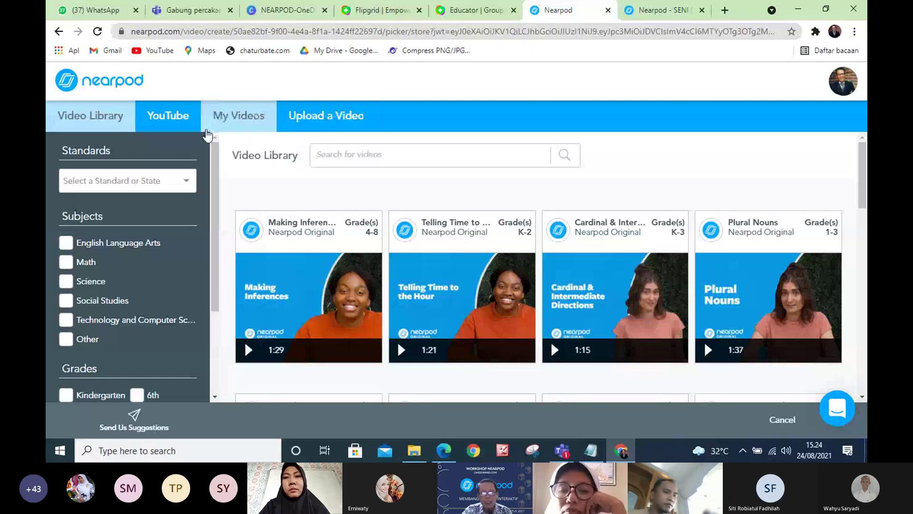
pyautogui.click(172, 121)
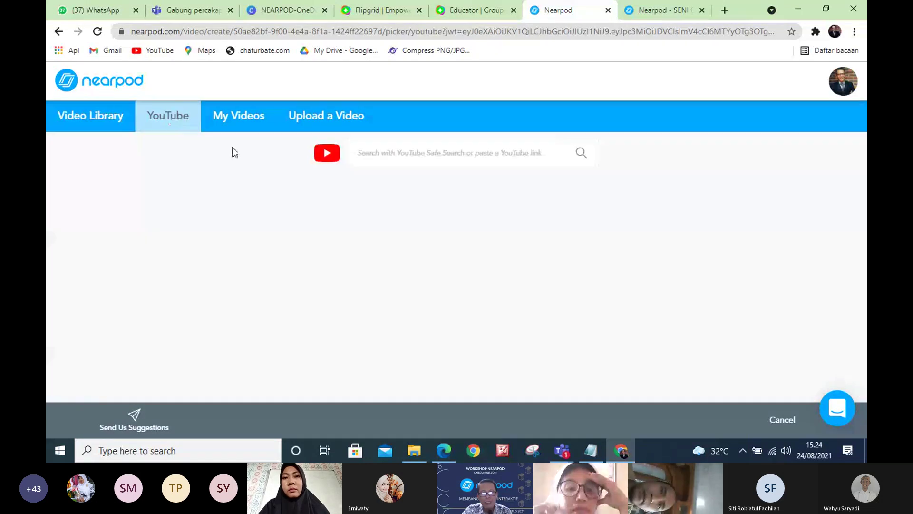
pyautogui.click(436, 153)
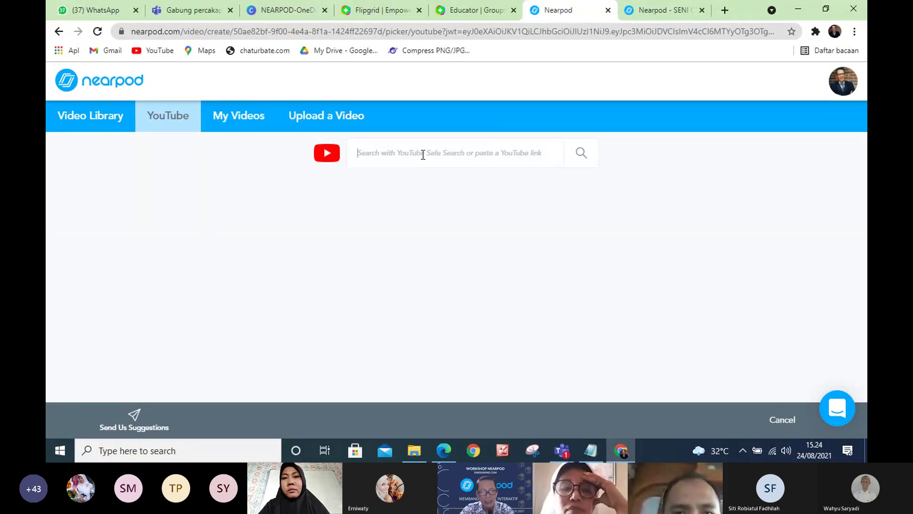
pyautogui.write('s')
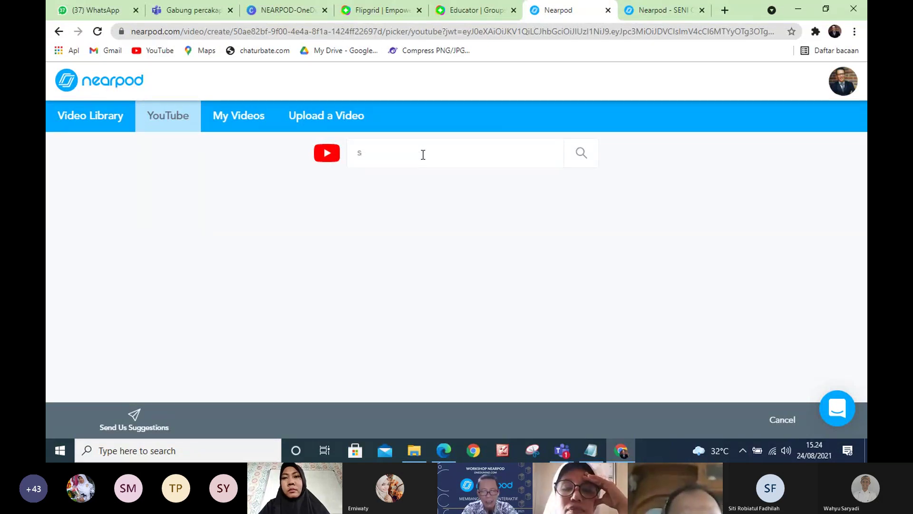
pyautogui.write('pirit ')
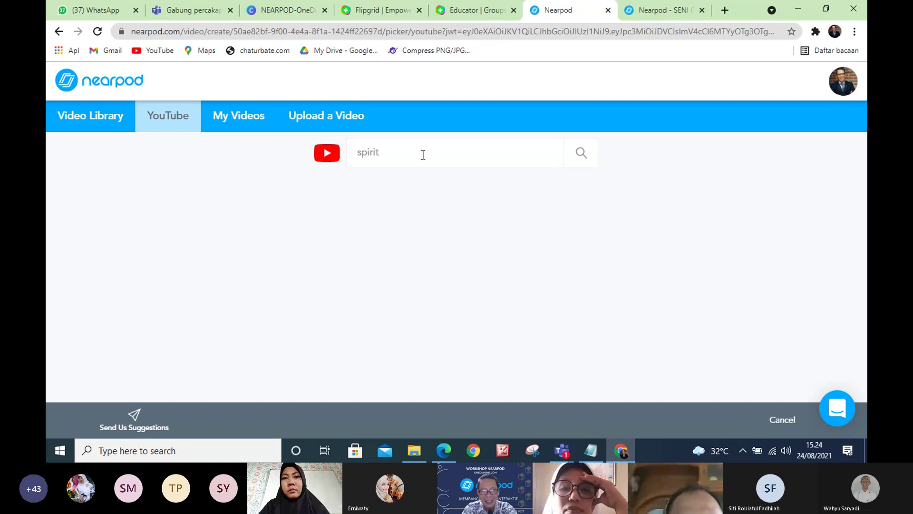
pyautogui.write('edukasi')
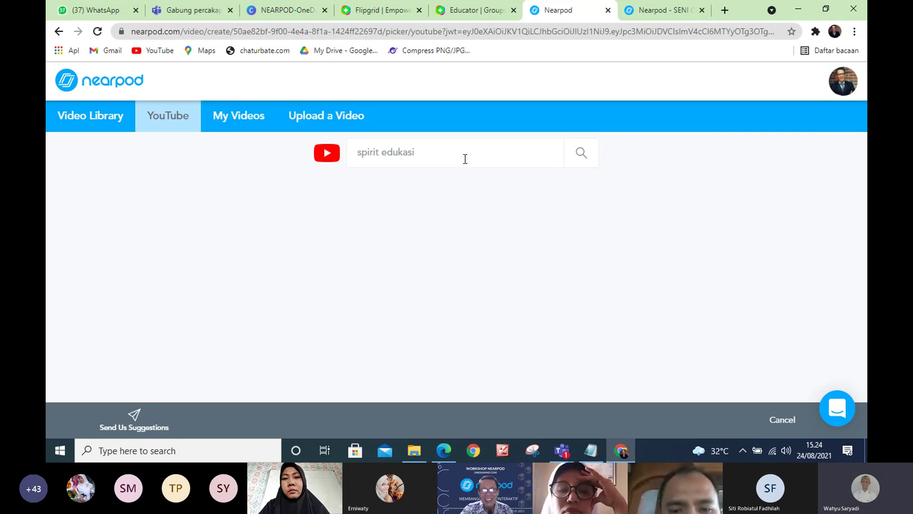
pyautogui.click(582, 153)
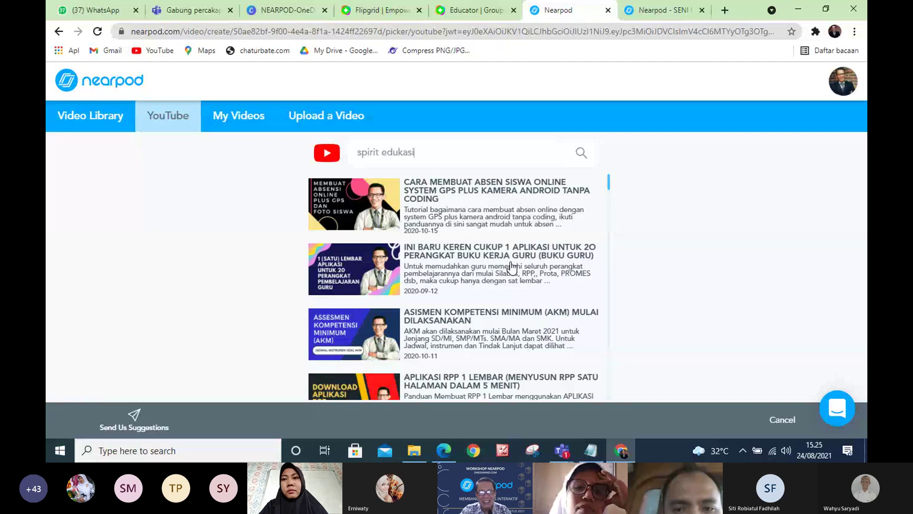
# - Pick the video GUNAKAN LABORATORIUM VIRTUAL UNTUK PRAKTIK SAINS SAAT PANDEMIK from the results and play its preview
pyautogui.scroll(-4, 511, 267)
pyautogui.scroll(-5, 512, 267)
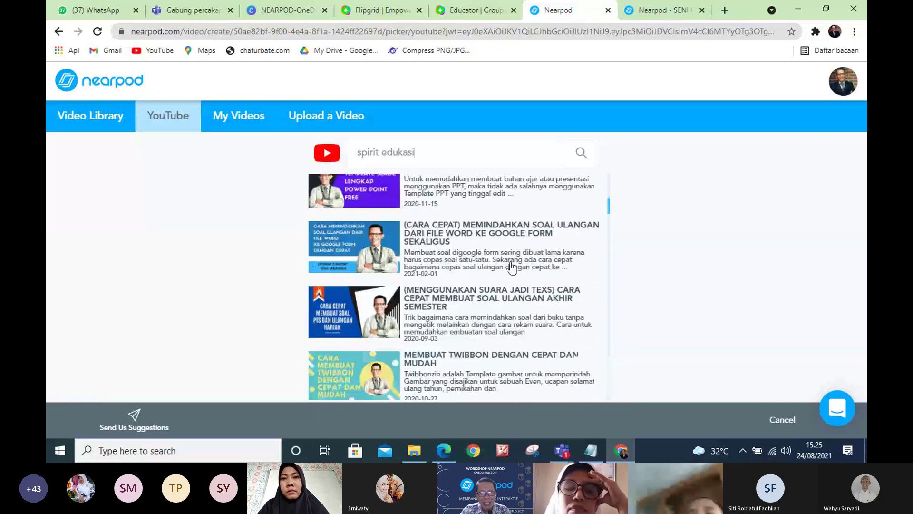
pyautogui.scroll(-2, 511, 268)
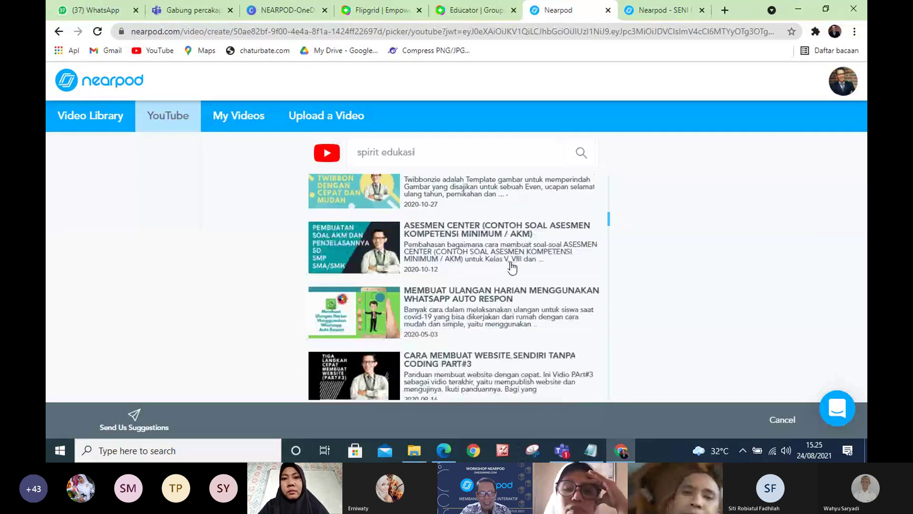
pyautogui.scroll(-3, 511, 267)
pyautogui.scroll(-1, 511, 267)
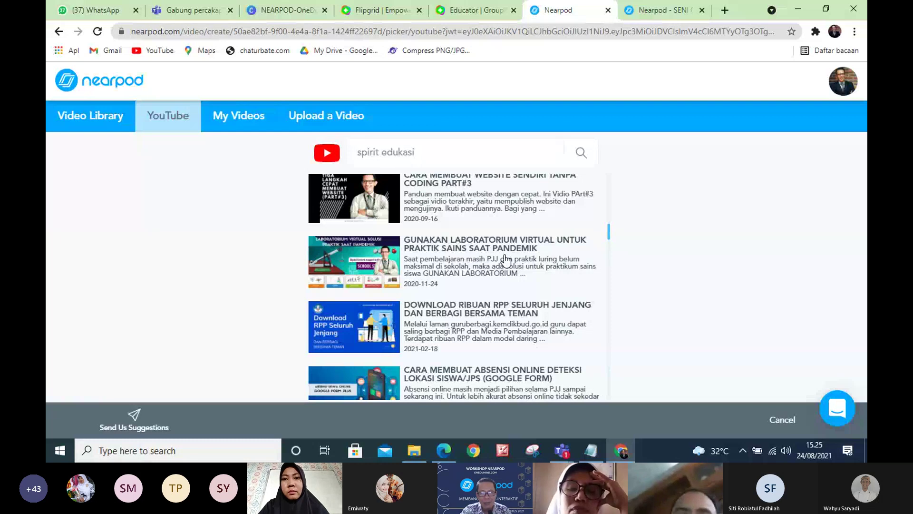
pyautogui.click(478, 260)
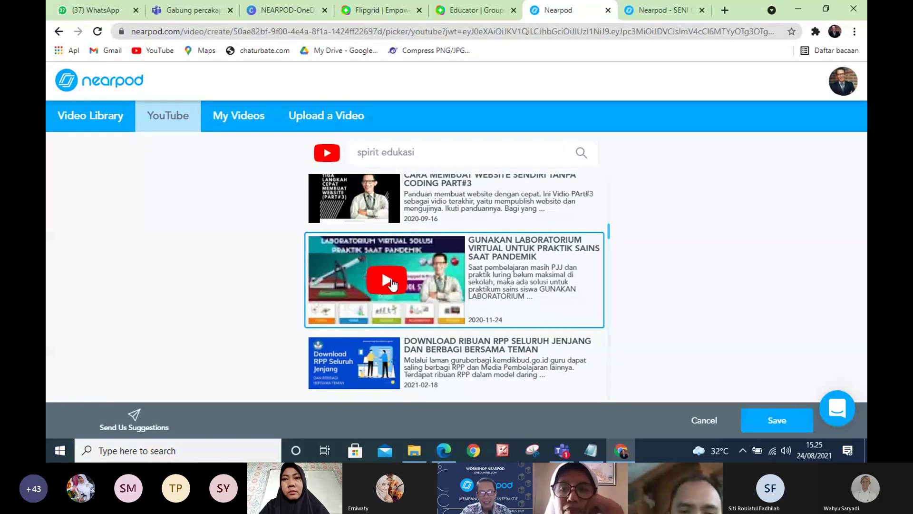
pyautogui.click(391, 282)
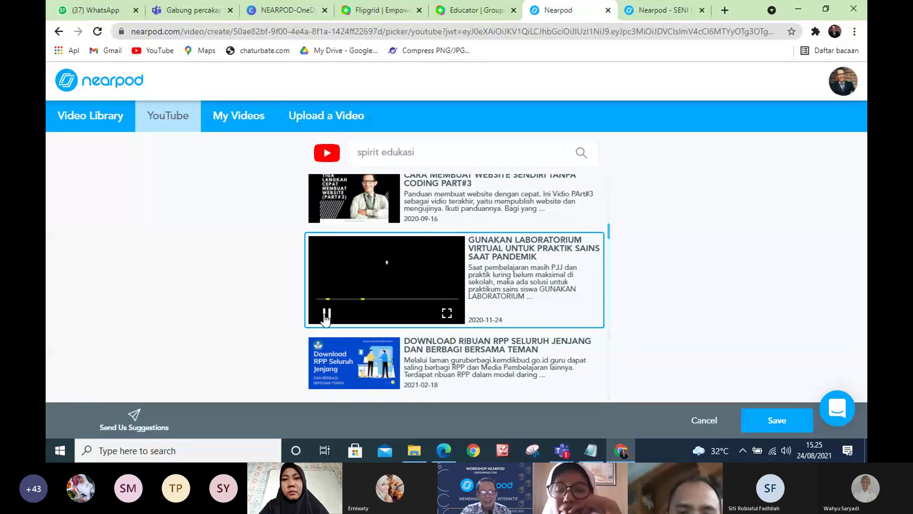
pyautogui.scroll(-1, 502, 261)
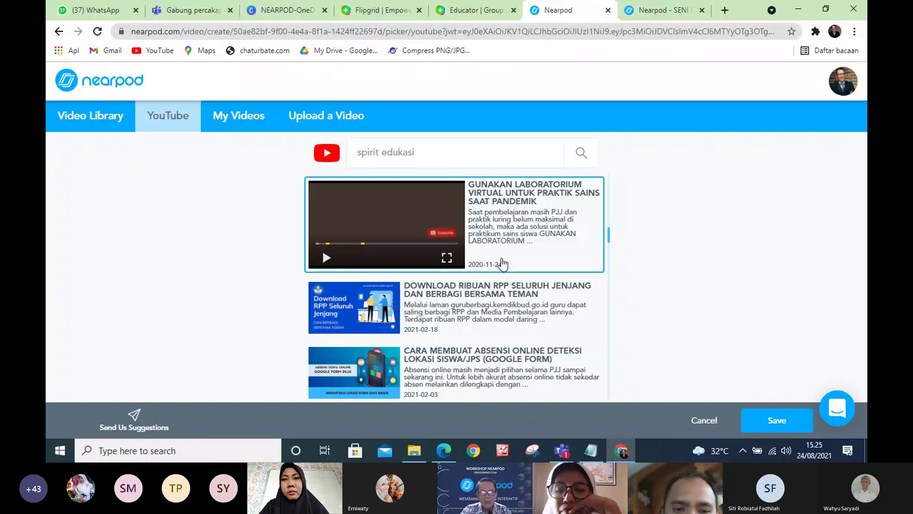
pyautogui.scroll(2, 499, 261)
pyautogui.doubleClick(494, 311)
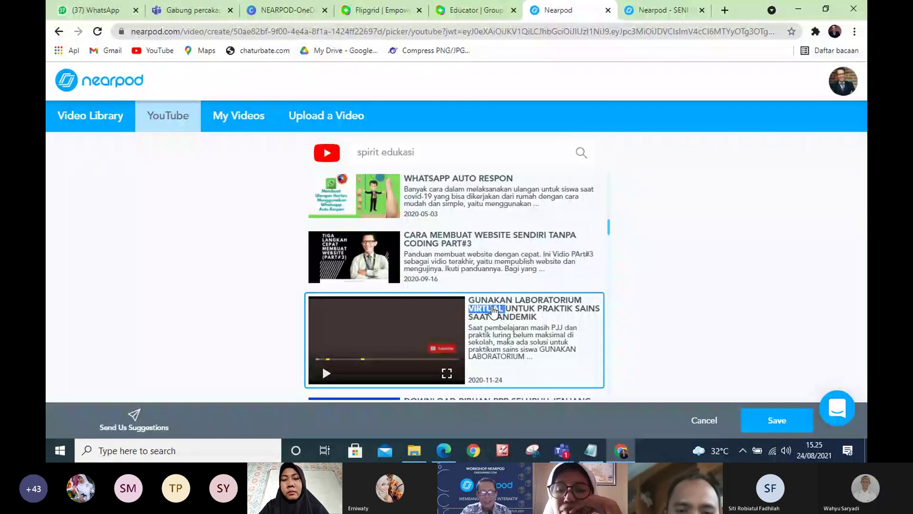
pyautogui.scroll(-1, 587, 343)
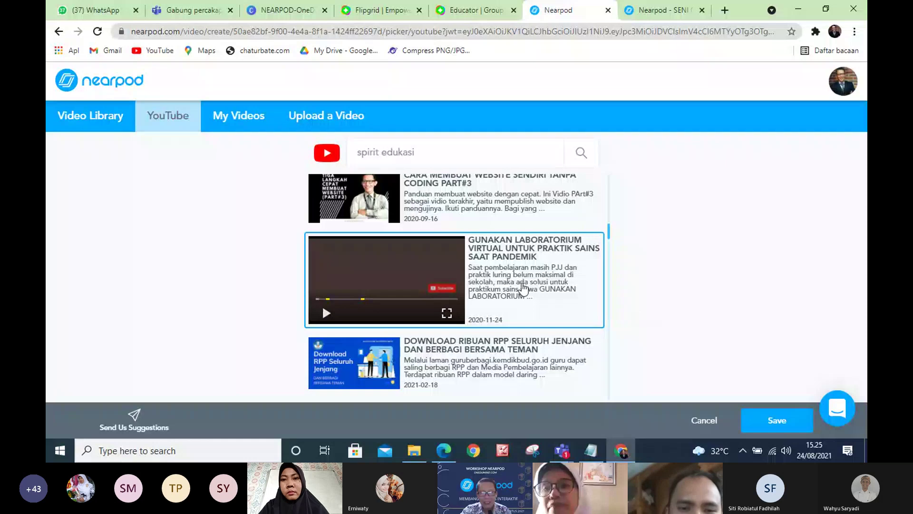
pyautogui.click(429, 276)
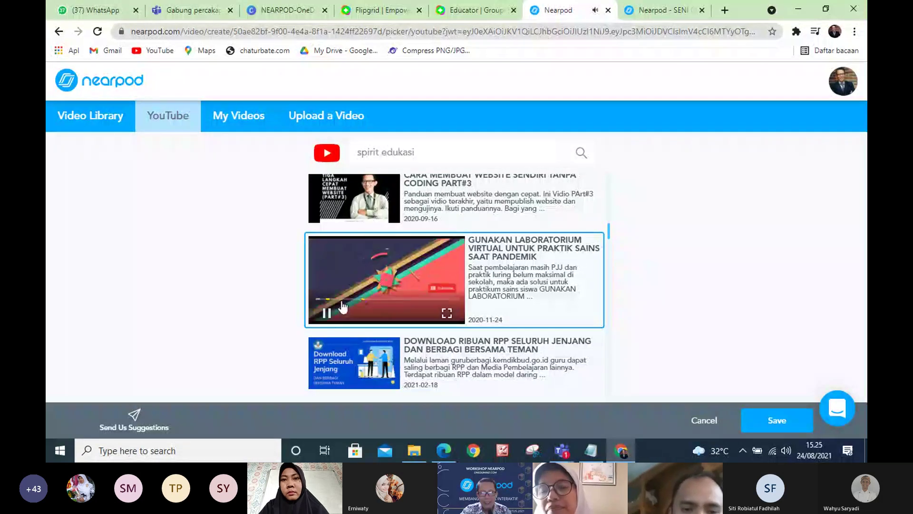
# - Load the video ASISMEN KOMPETENSI MINIMUM (AKM) MULAI DILAKSANAKAN into the video editor, and close the editing tab without saving
pyautogui.scroll(1, 574, 259)
pyautogui.scroll(3, 574, 259)
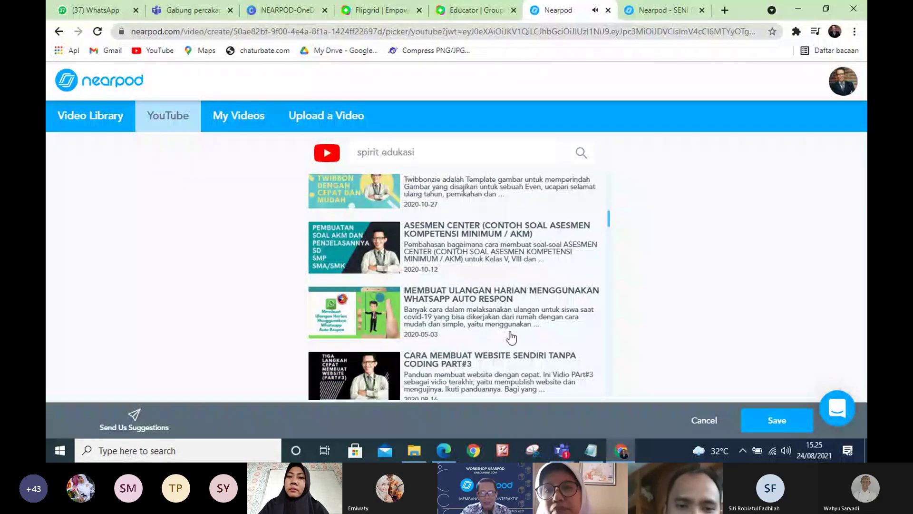
pyautogui.scroll(-2, 538, 336)
pyautogui.scroll(2, 559, 209)
pyautogui.scroll(7, 480, 256)
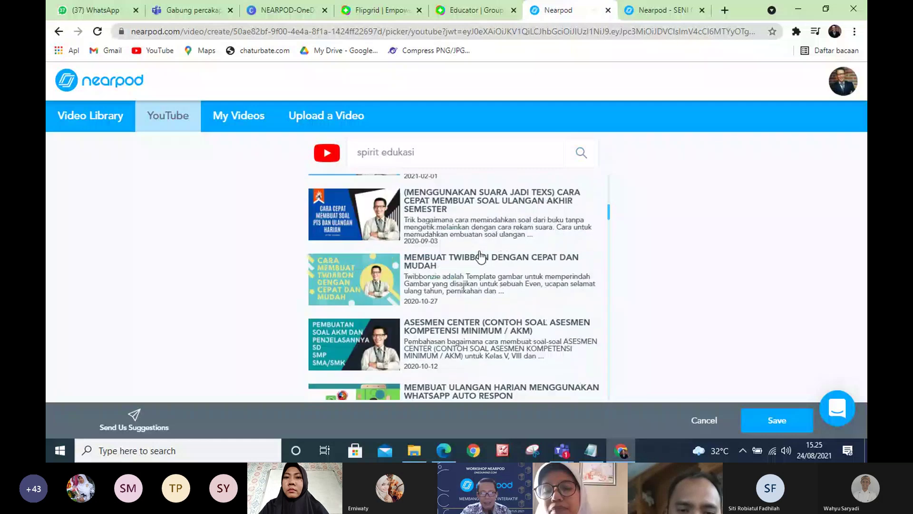
pyautogui.click(428, 200)
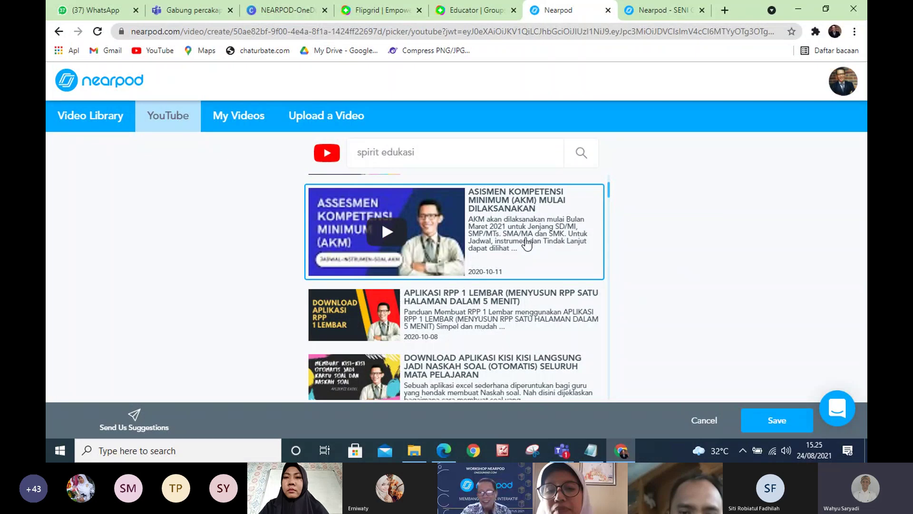
pyautogui.scroll(-1, 523, 242)
pyautogui.scroll(2, 524, 242)
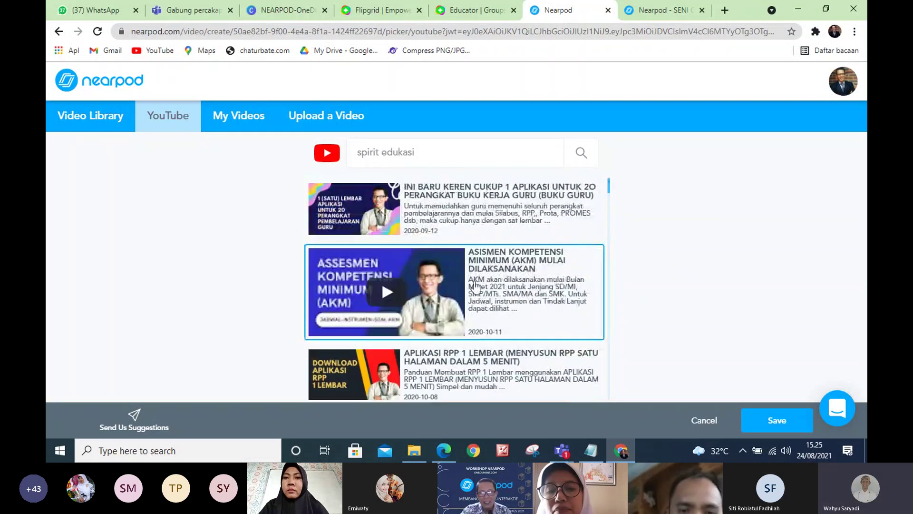
pyautogui.scroll(-2, 476, 286)
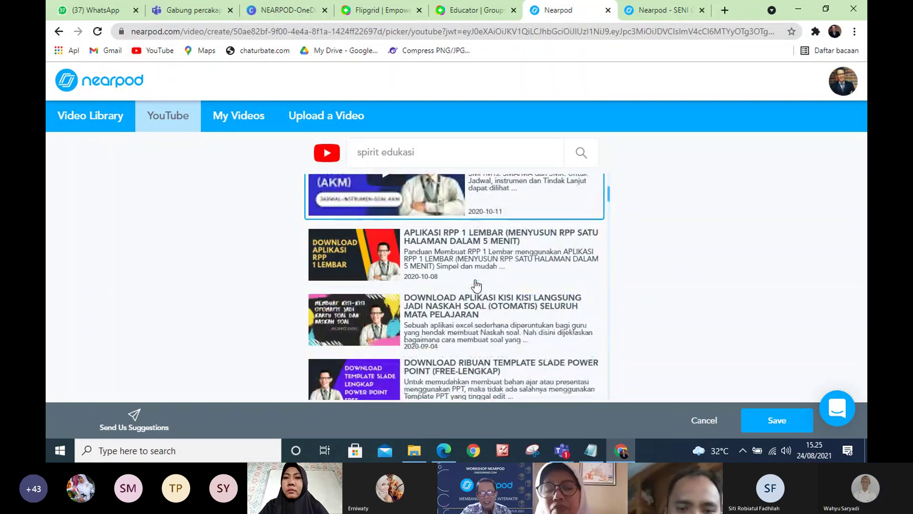
pyautogui.click(771, 427)
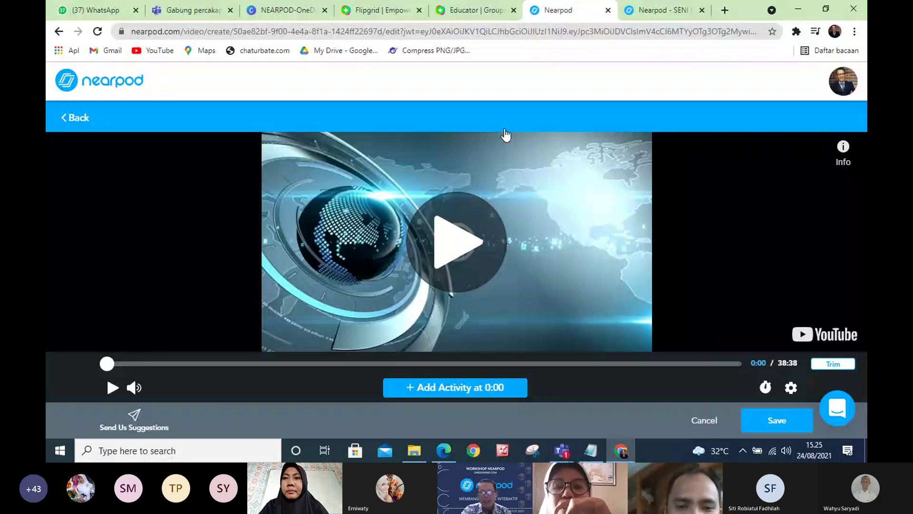
pyautogui.click(608, 10)
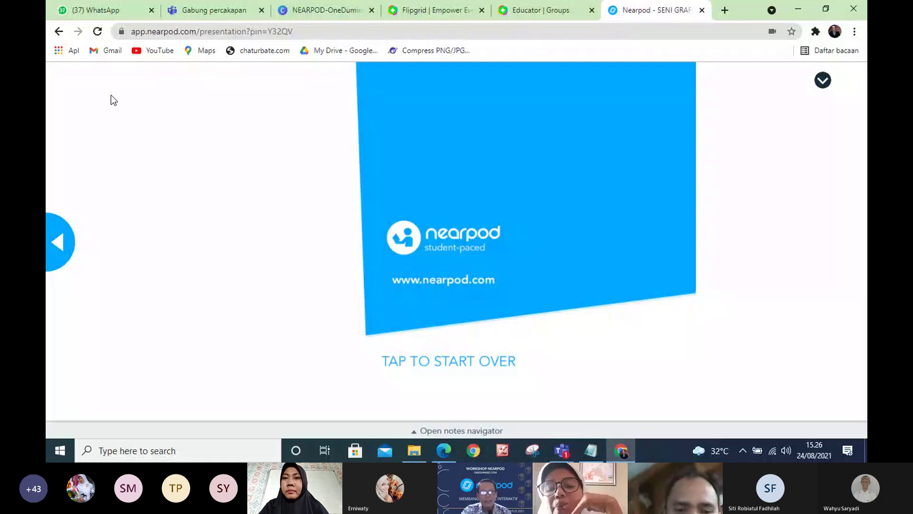
# - Leave the finished student presentation and open the My Lessons library at nearpod.com in the same tab
pyautogui.click(59, 32)
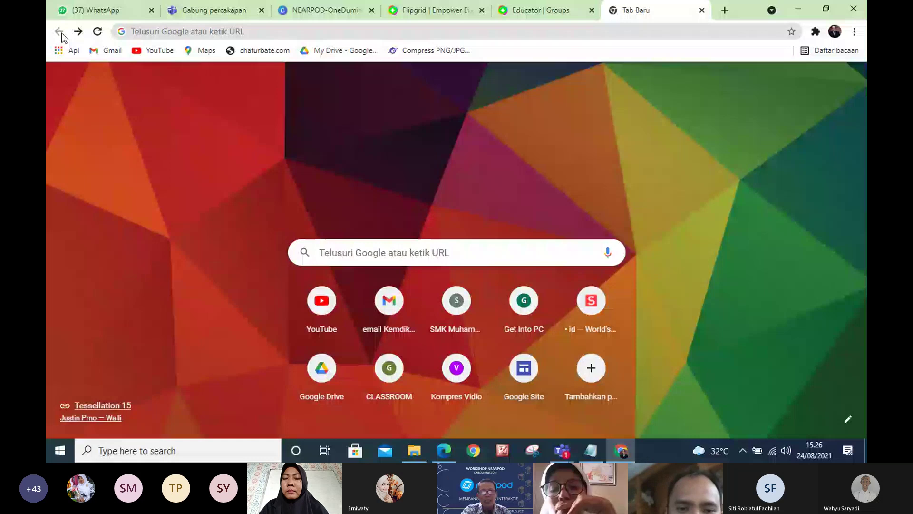
pyautogui.click(335, 14)
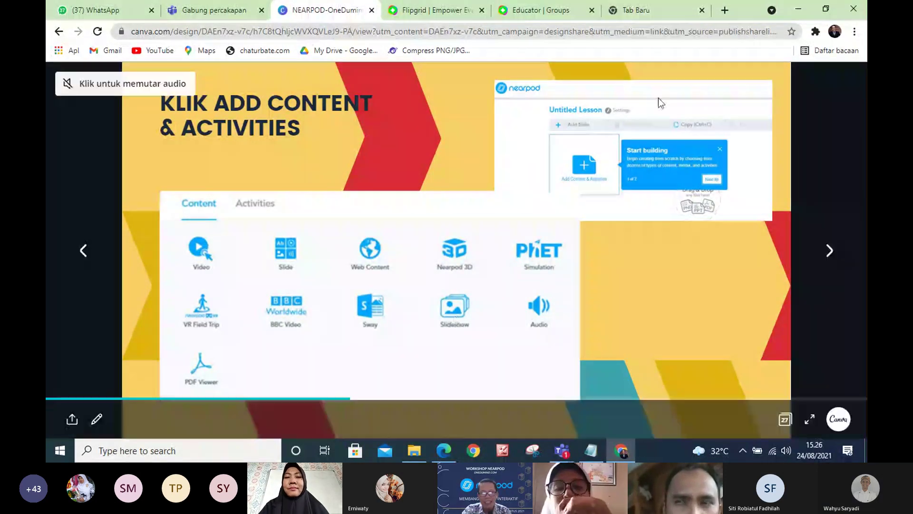
pyautogui.click(679, 11)
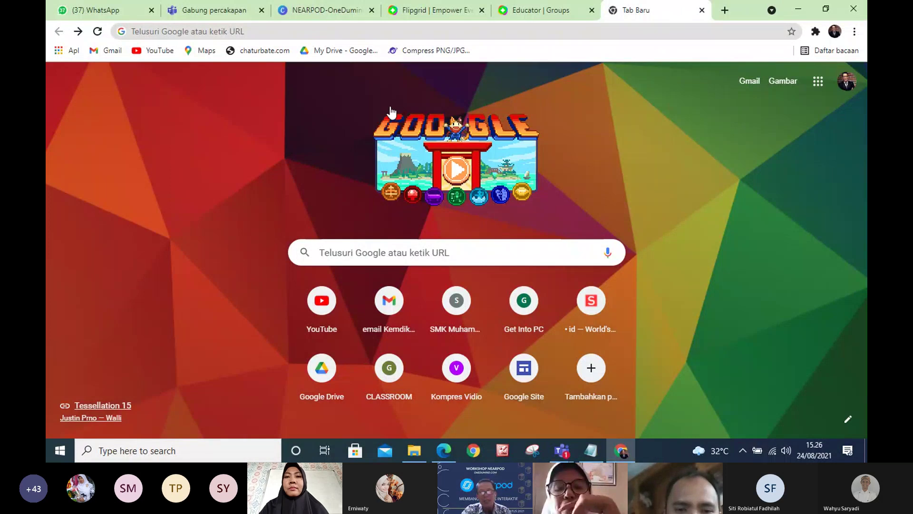
pyautogui.click(260, 32)
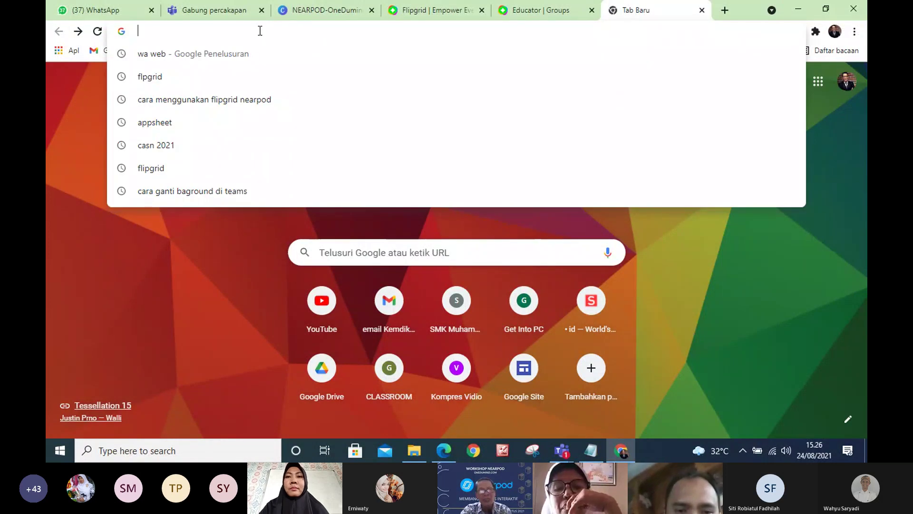
pyautogui.write('nearpo')
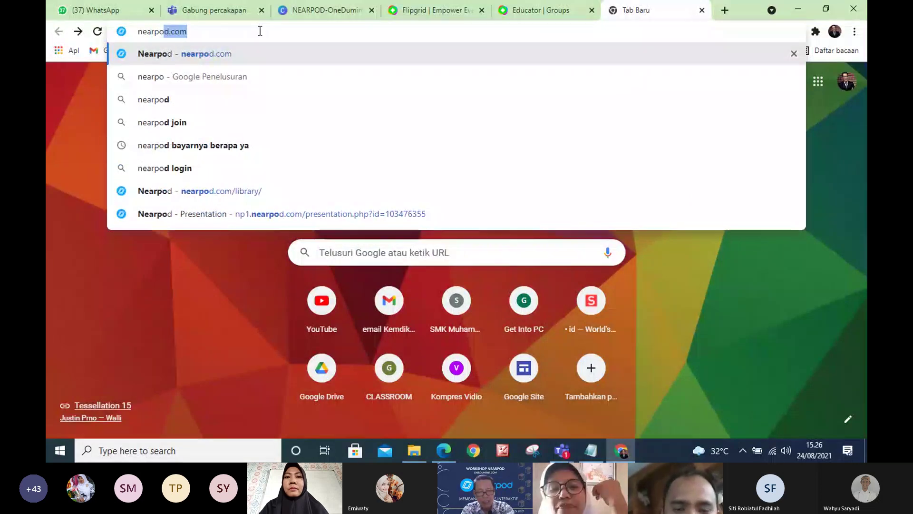
pyautogui.press('Return')
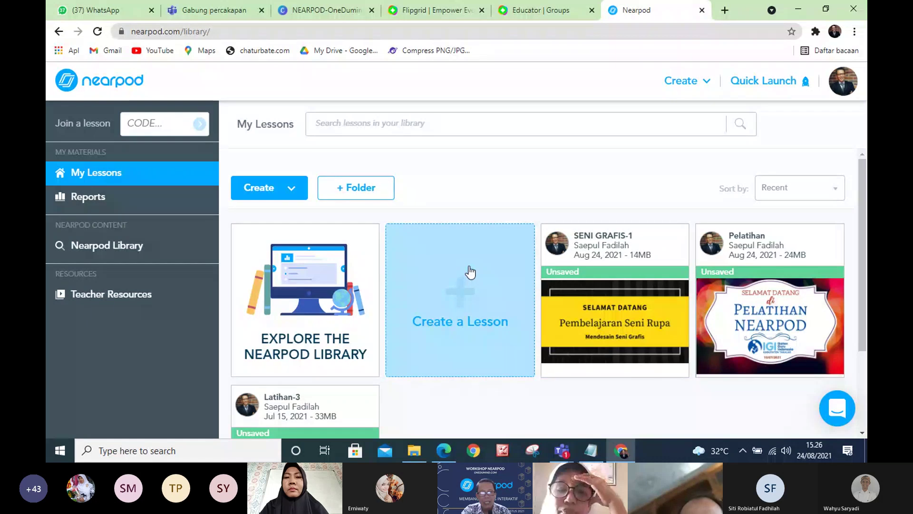
# - Open canva.com in a new browser tab and go to the Semua desain Anda collection
pyautogui.click(725, 10)
pyautogui.write('ca')
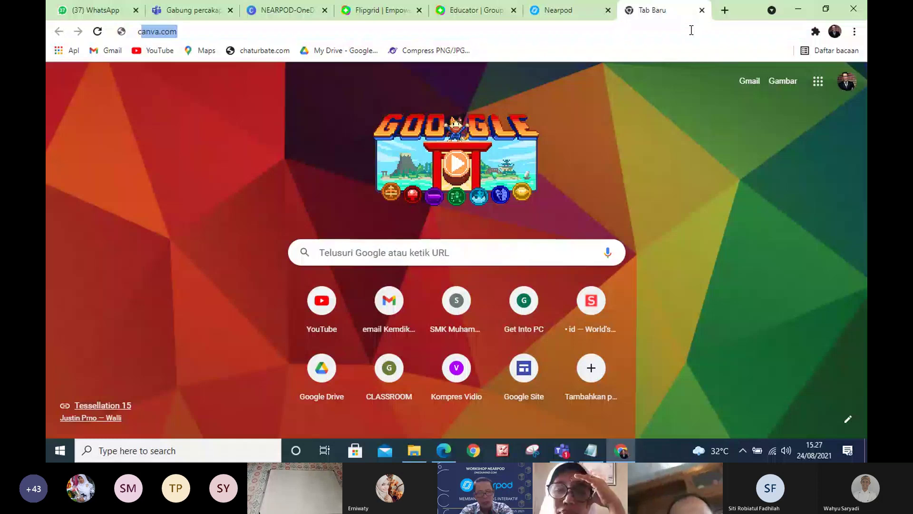
pyautogui.write('n')
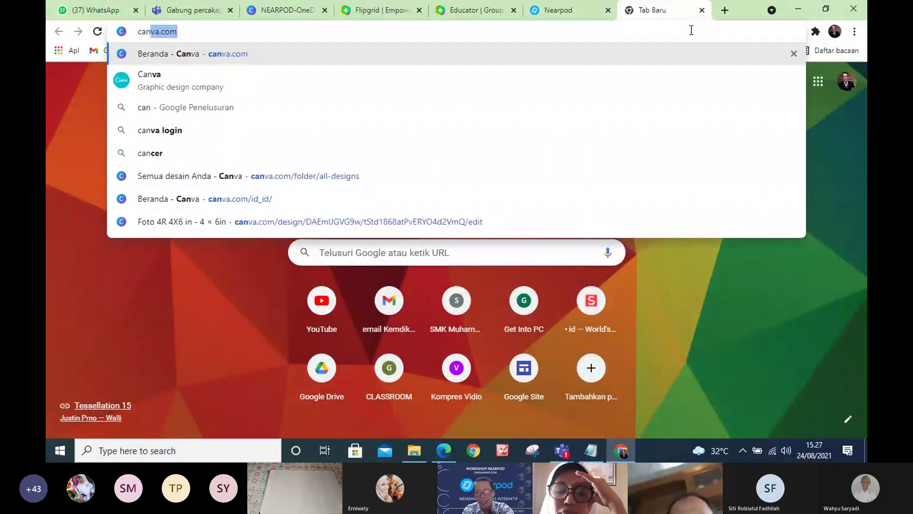
pyautogui.press('Return')
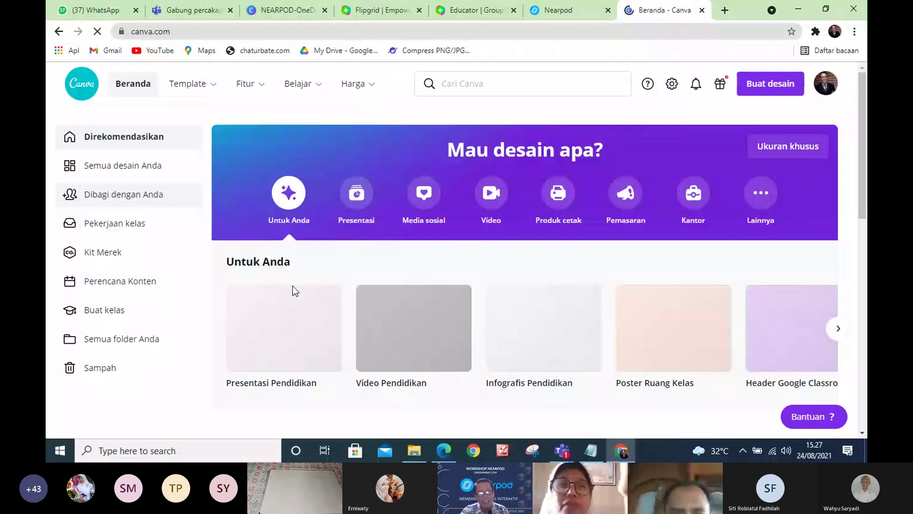
pyautogui.scroll(-1, 301, 300)
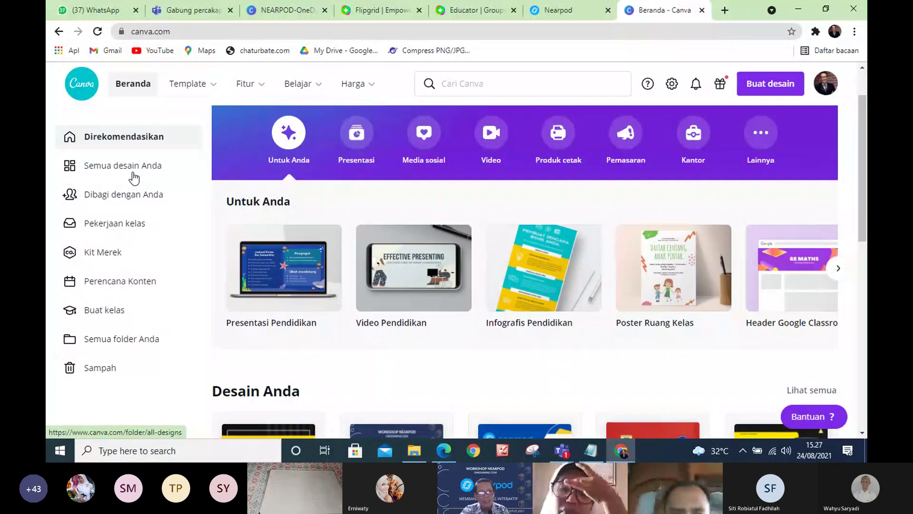
pyautogui.click(132, 174)
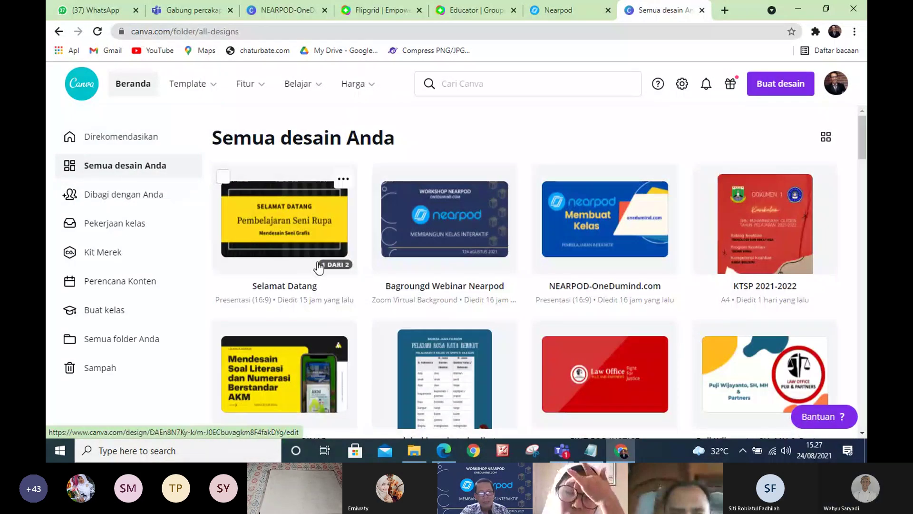
# - Look through the thumbnails of all saved designs, from the newest to the older ones, and return to the newest
pyautogui.scroll(-3, 475, 262)
pyautogui.scroll(3, 657, 250)
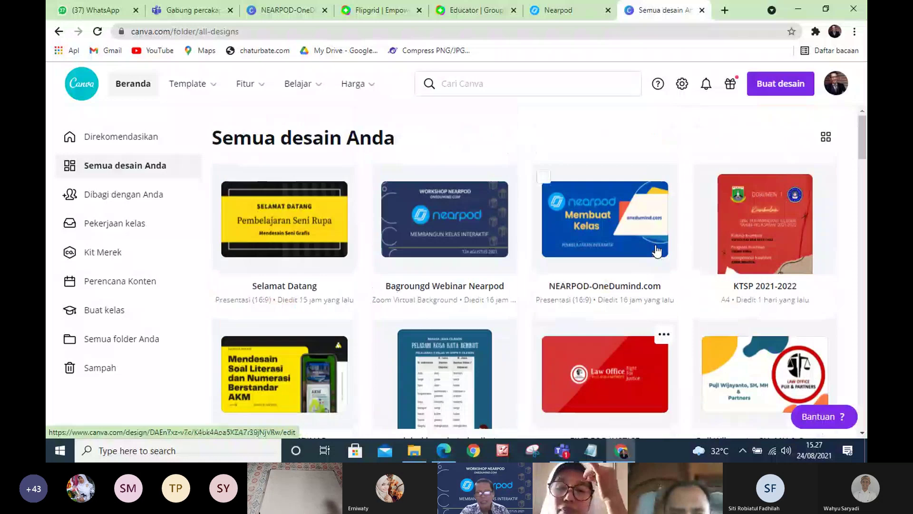
pyautogui.scroll(-2, 657, 251)
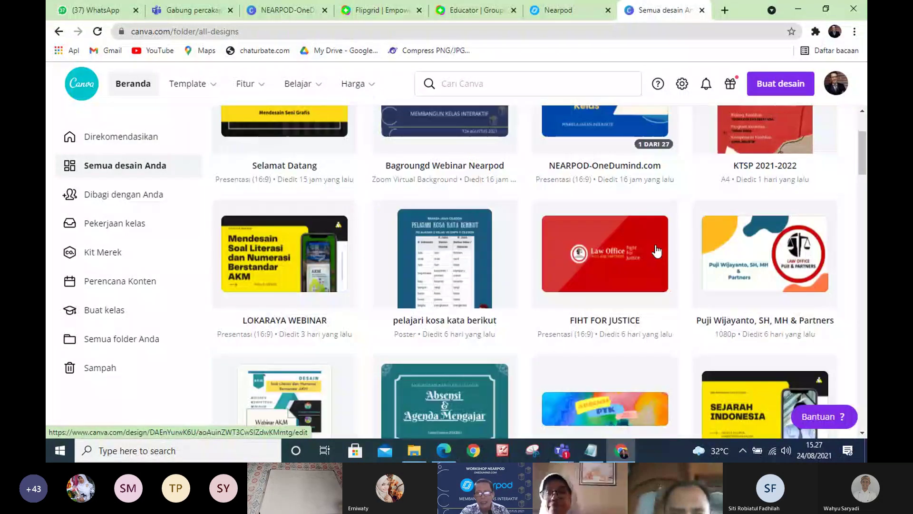
pyautogui.scroll(-5, 582, 281)
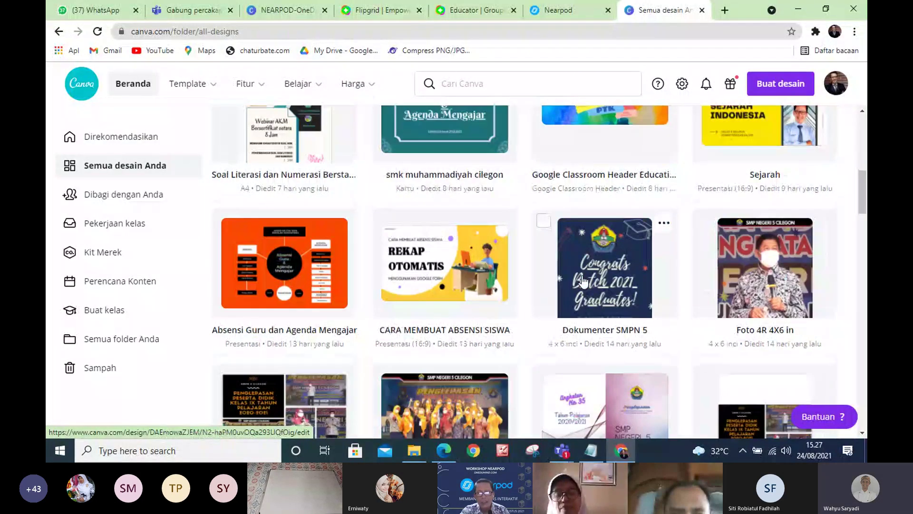
pyautogui.scroll(-10, 583, 282)
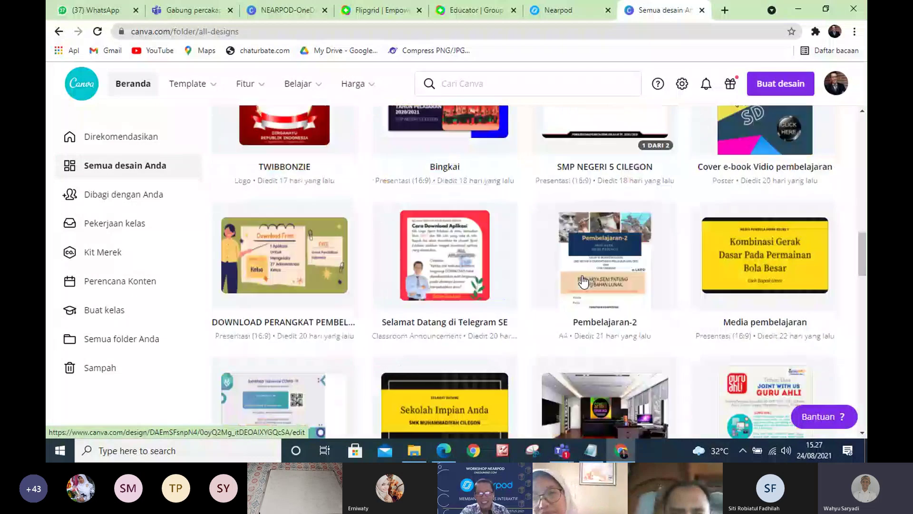
pyautogui.scroll(2, 584, 282)
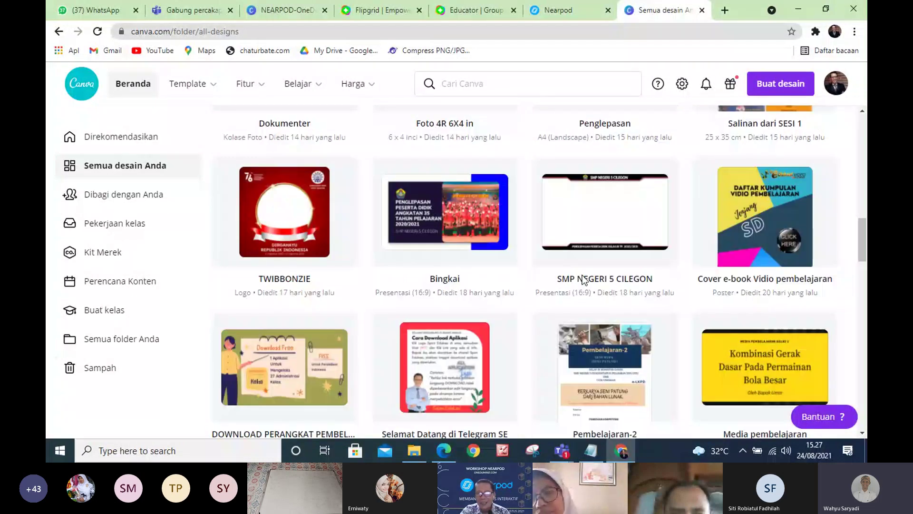
pyautogui.scroll(10, 584, 281)
pyautogui.scroll(1, 584, 280)
pyautogui.scroll(-1, 583, 280)
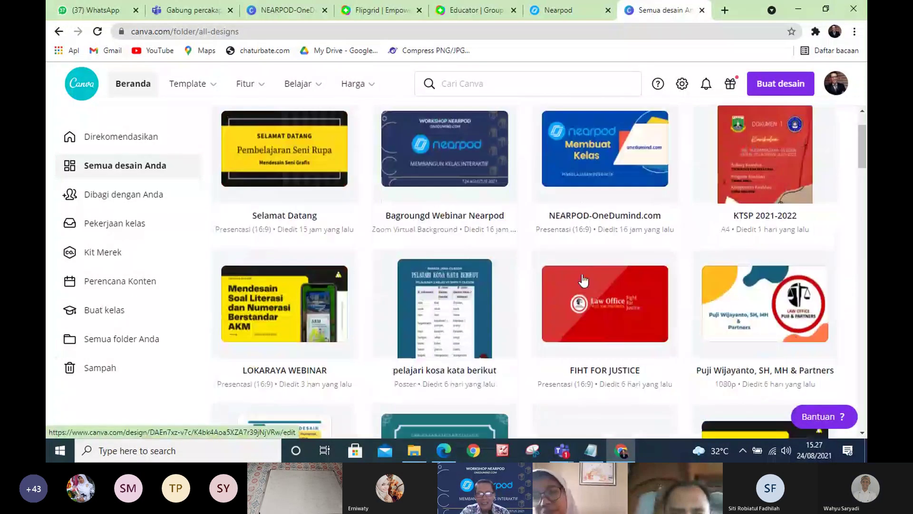
pyautogui.scroll(-8, 550, 294)
pyautogui.scroll(-6, 550, 294)
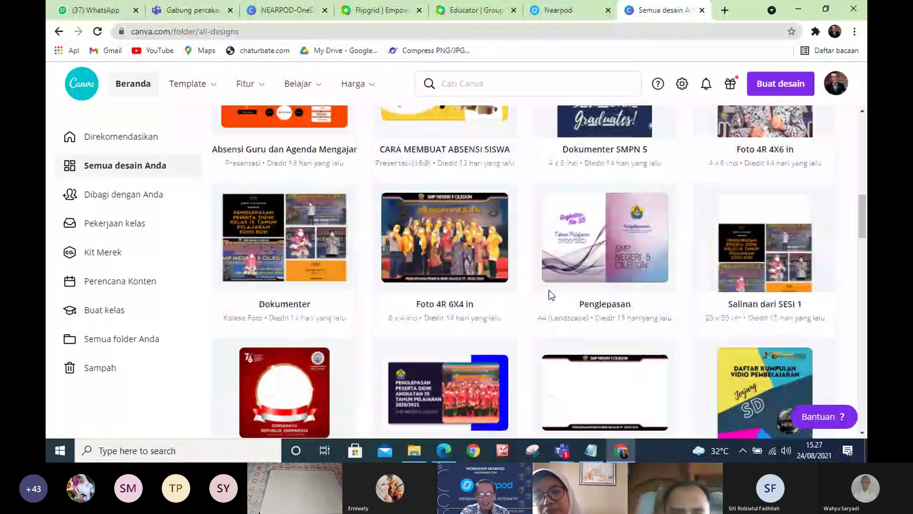
pyautogui.scroll(-5, 550, 293)
pyautogui.scroll(-15, 549, 294)
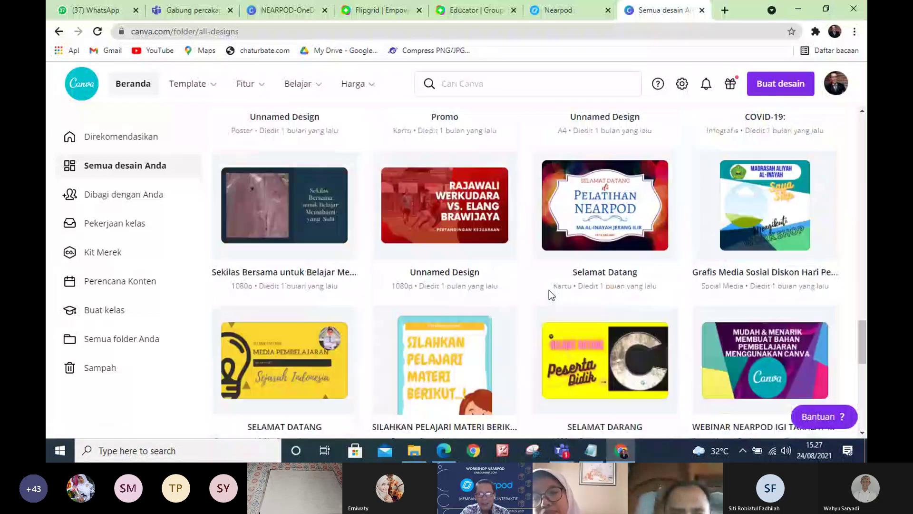
pyautogui.scroll(-12, 549, 291)
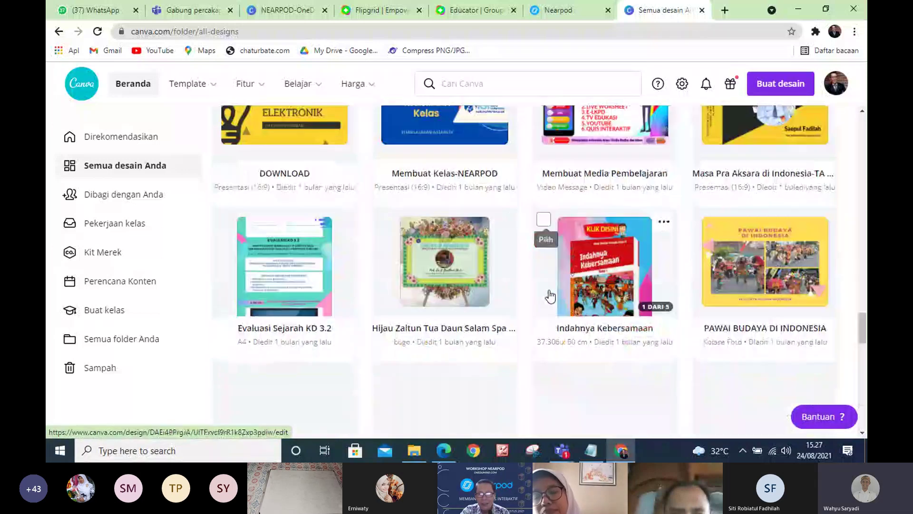
pyautogui.scroll(-10, 550, 292)
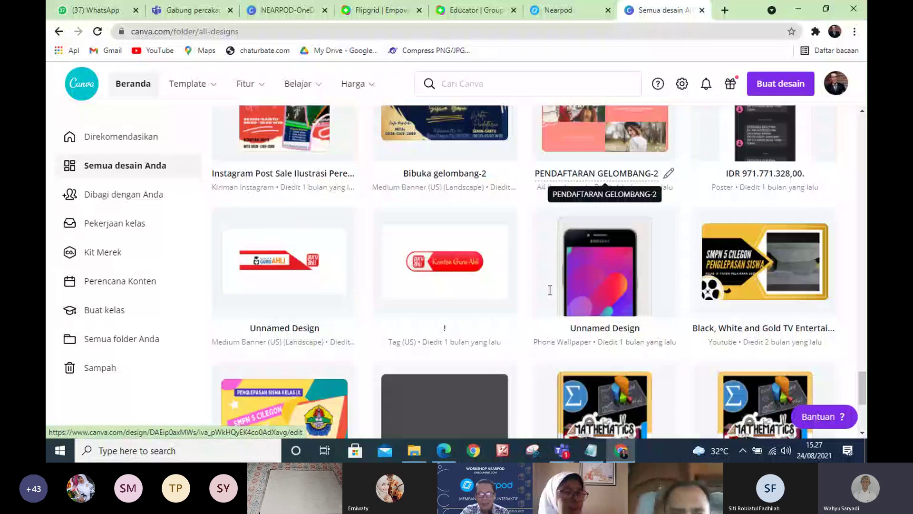
pyautogui.scroll(-8, 549, 291)
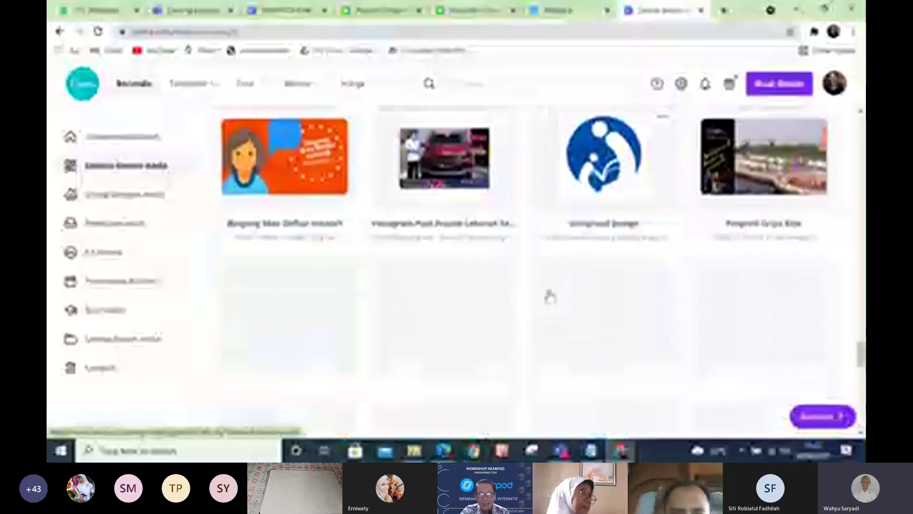
pyautogui.scroll(15, 550, 296)
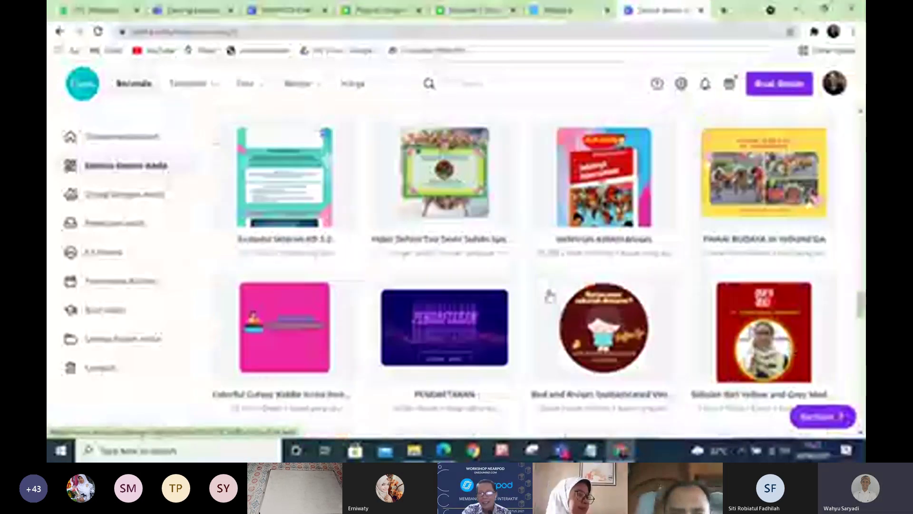
pyautogui.scroll(12, 546, 293)
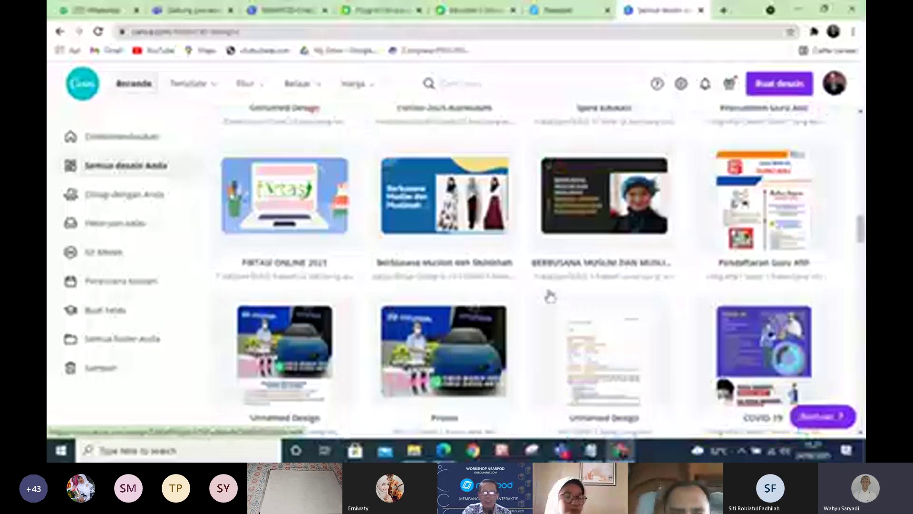
pyautogui.scroll(10, 545, 295)
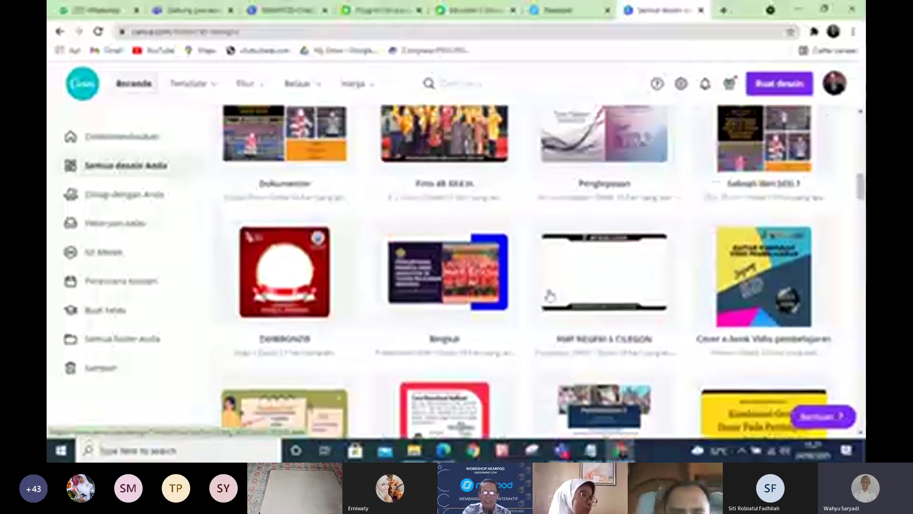
pyautogui.scroll(5, 549, 295)
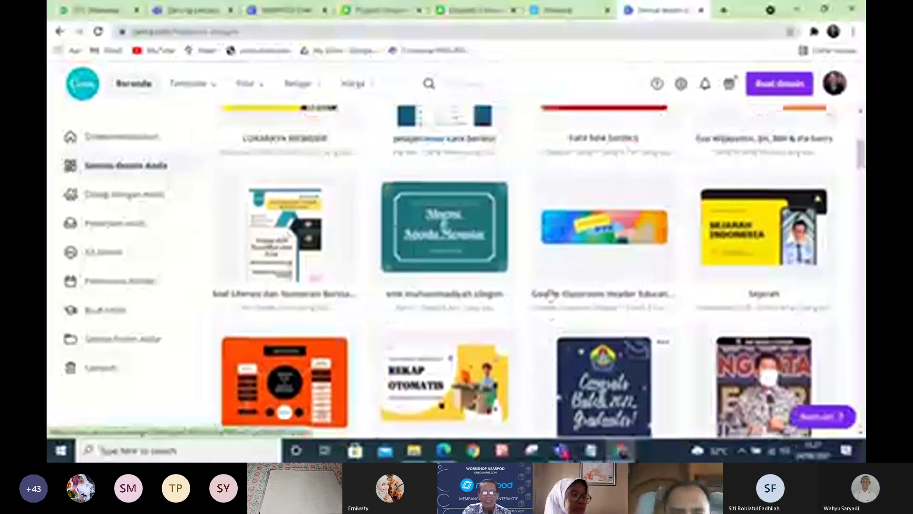
pyautogui.scroll(5, 549, 294)
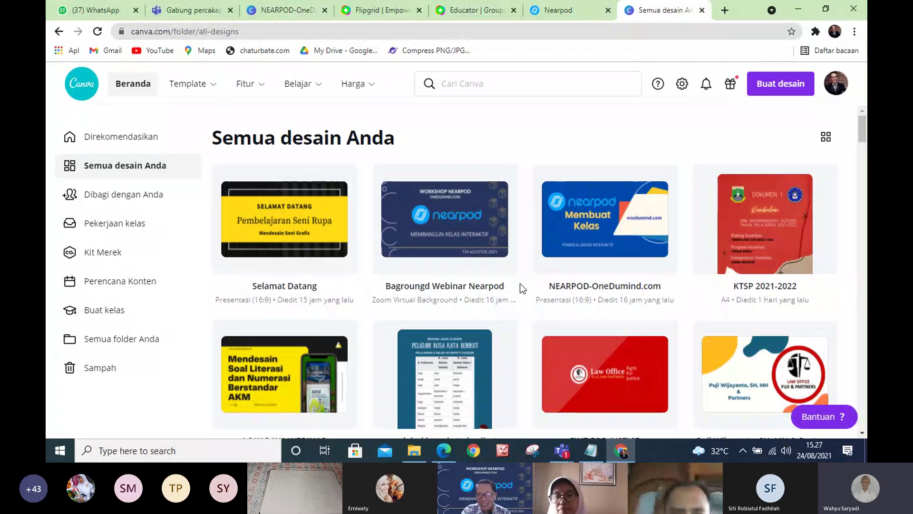
pyautogui.scroll(-10, 531, 276)
pyautogui.scroll(-10, 532, 276)
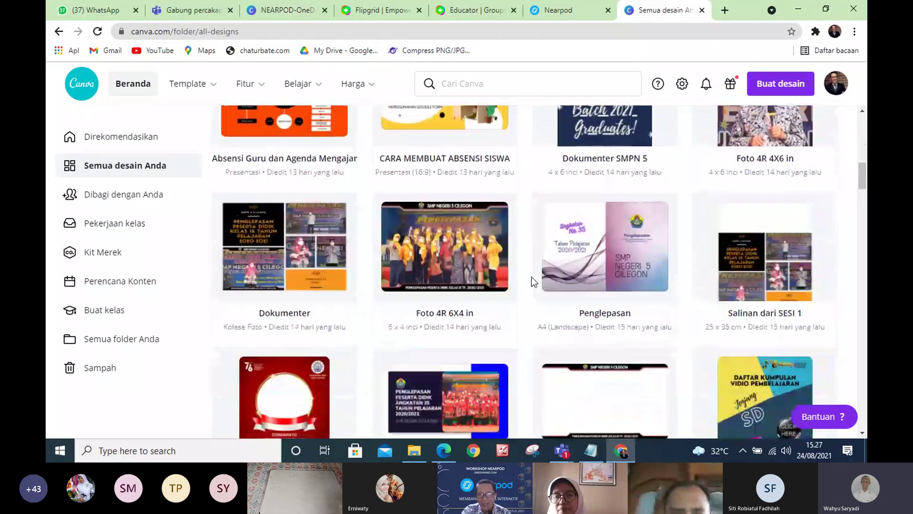
pyautogui.scroll(-3, 531, 276)
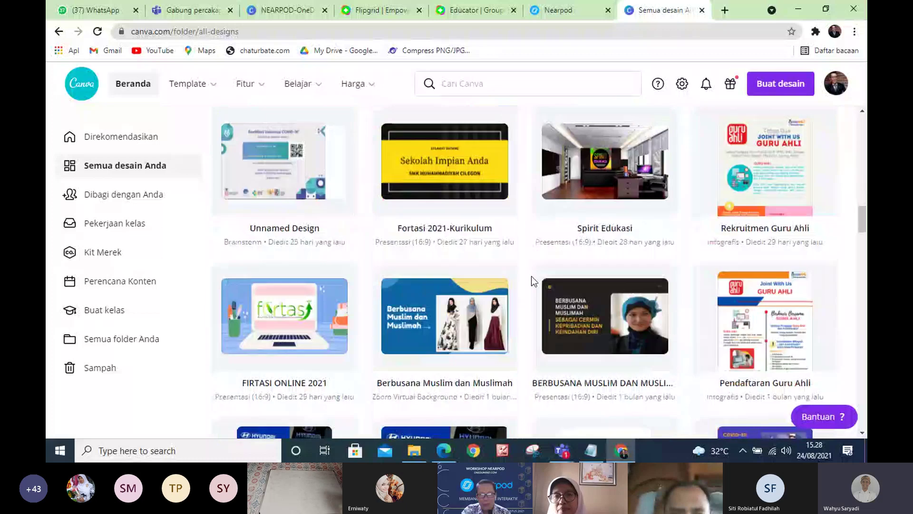
pyautogui.scroll(-4, 532, 276)
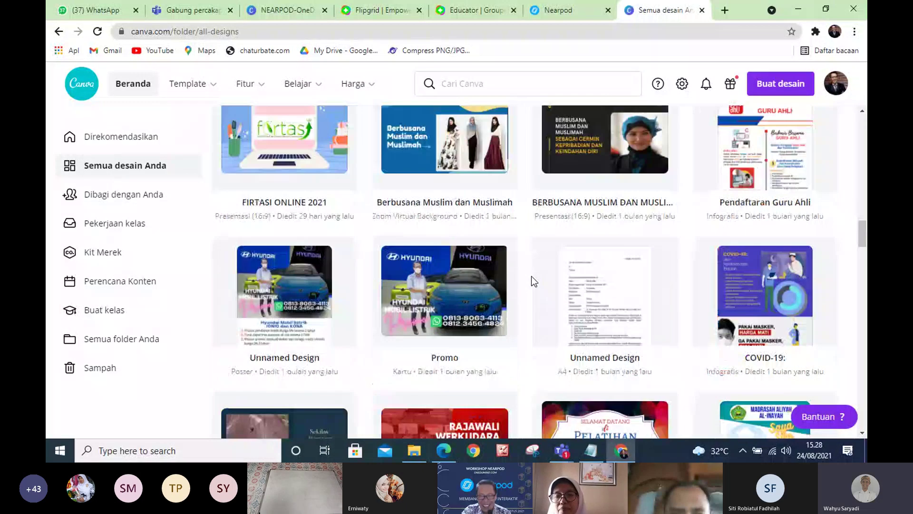
pyautogui.scroll(-3, 532, 276)
pyautogui.scroll(-3, 532, 276)
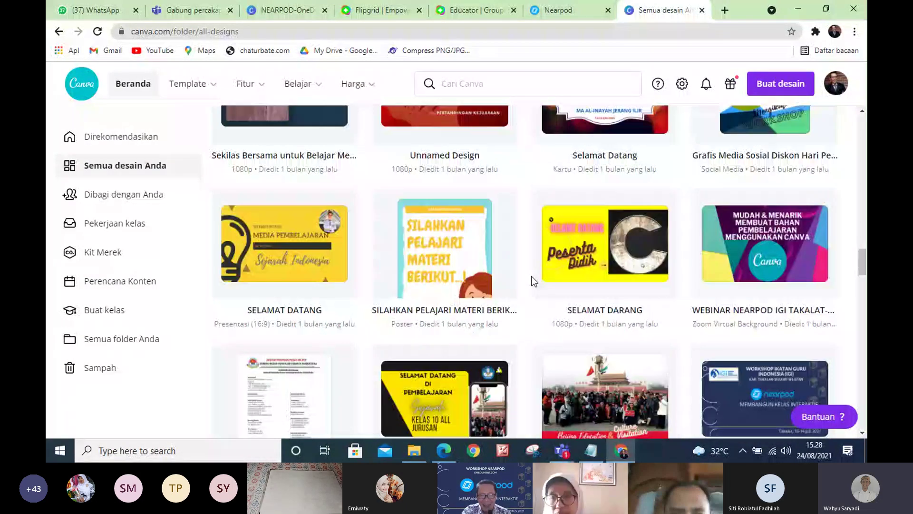
pyautogui.scroll(-3, 531, 276)
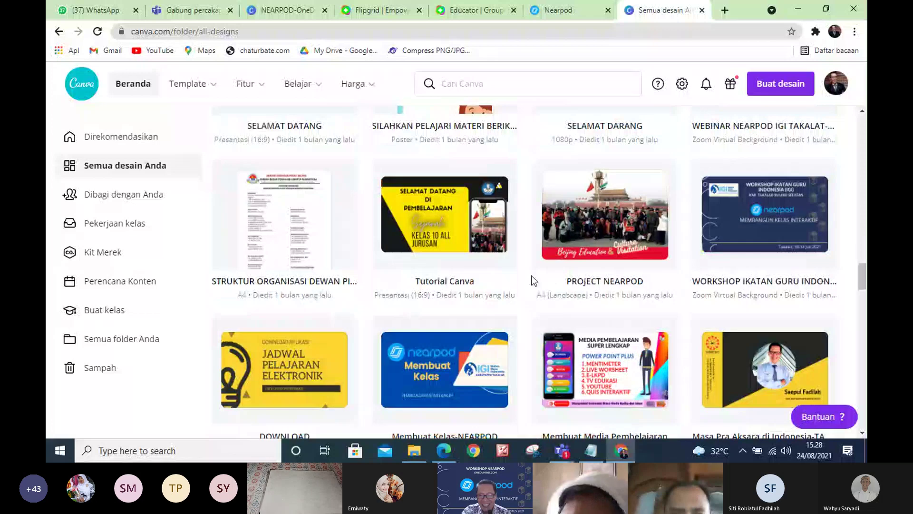
pyautogui.scroll(-5, 531, 276)
pyautogui.scroll(-5, 531, 276)
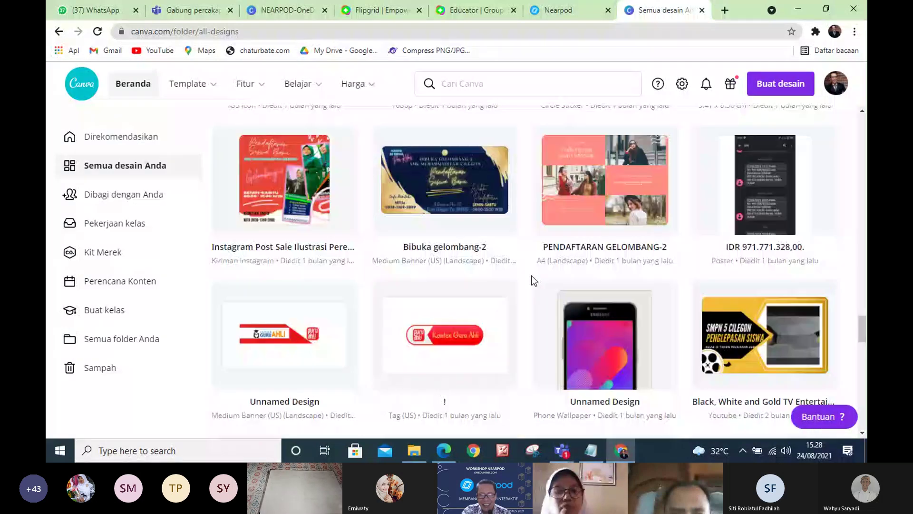
pyautogui.scroll(-5, 532, 280)
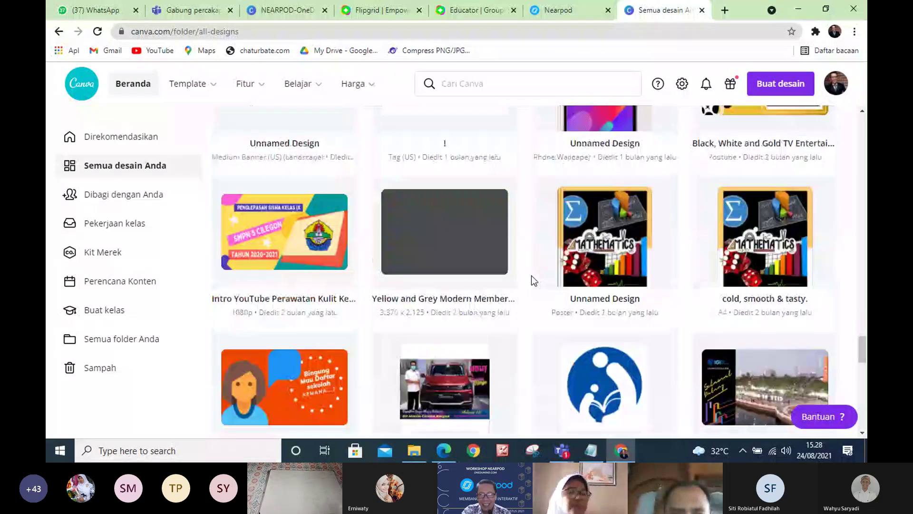
pyautogui.scroll(-3, 532, 280)
pyautogui.scroll(10, 532, 278)
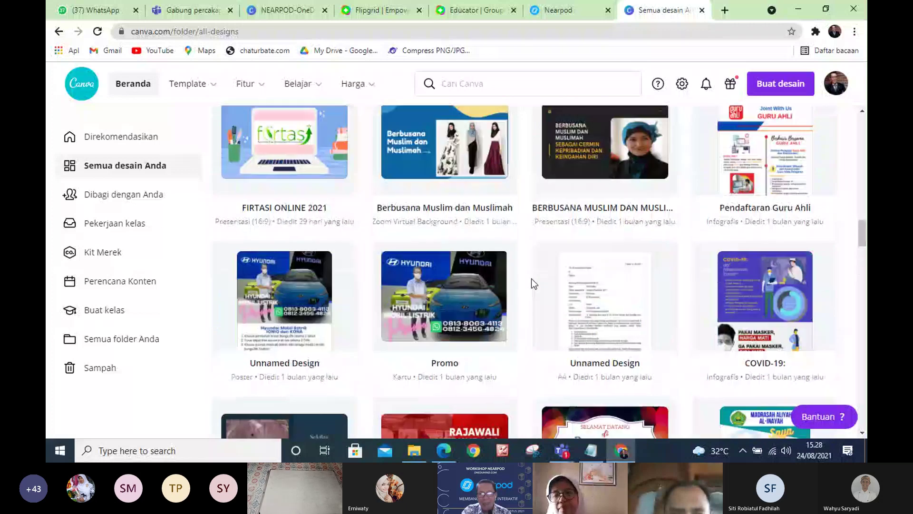
pyautogui.scroll(10, 531, 281)
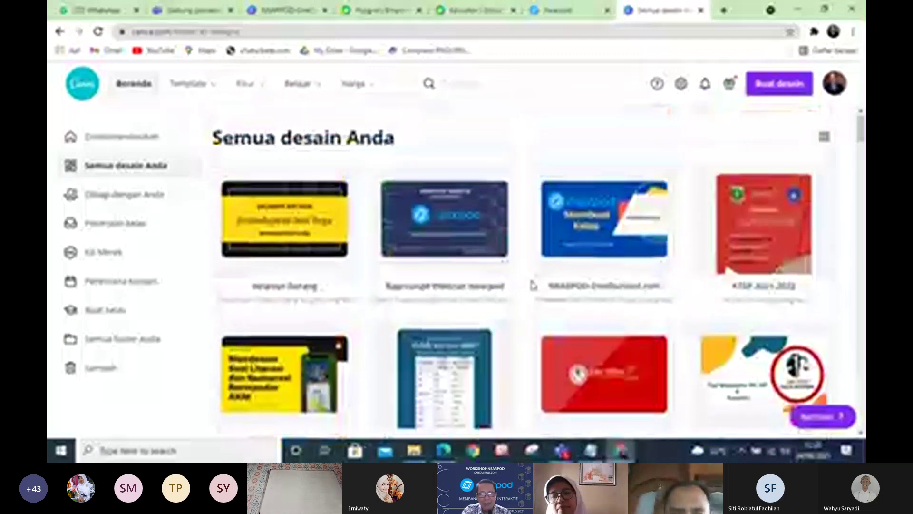
# - Open the Selamat Datang presentation and shift the KLIK DISINI graphic slightly to the right on its second page
pyautogui.click(532, 285)
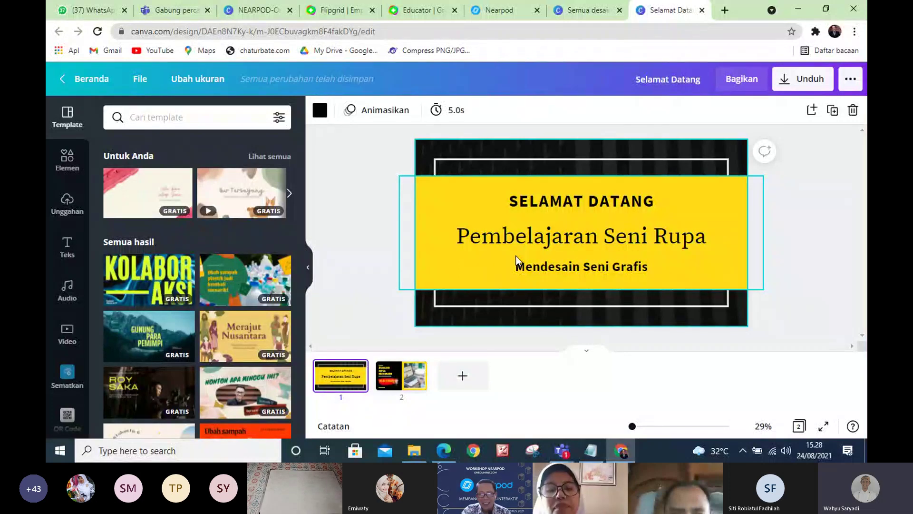
pyautogui.click(408, 379)
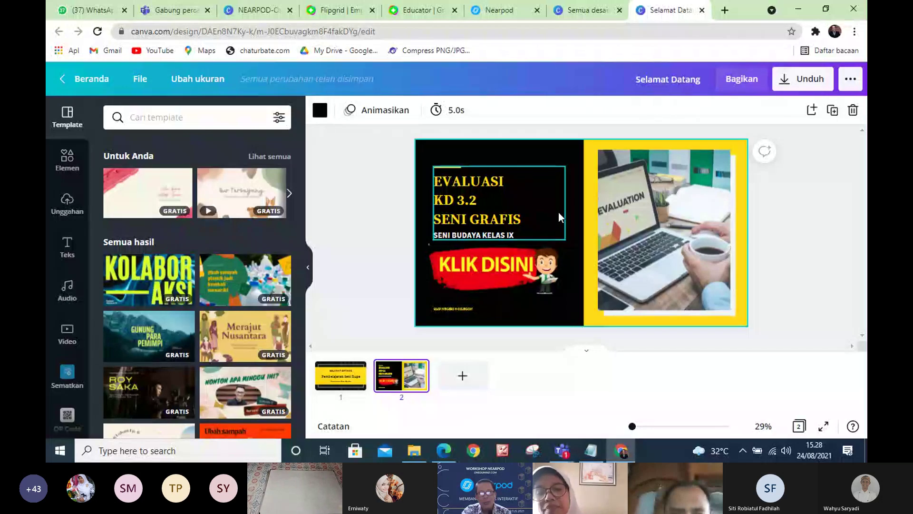
pyautogui.click(490, 267)
pyautogui.moveTo(490, 267)
pyautogui.mouseDown()
pyautogui.moveTo(518, 274)
pyautogui.moveTo(479, 315)
pyautogui.moveTo(514, 315)
pyautogui.moveTo(486, 264)
pyautogui.moveTo(493, 272)
pyautogui.mouseUp()
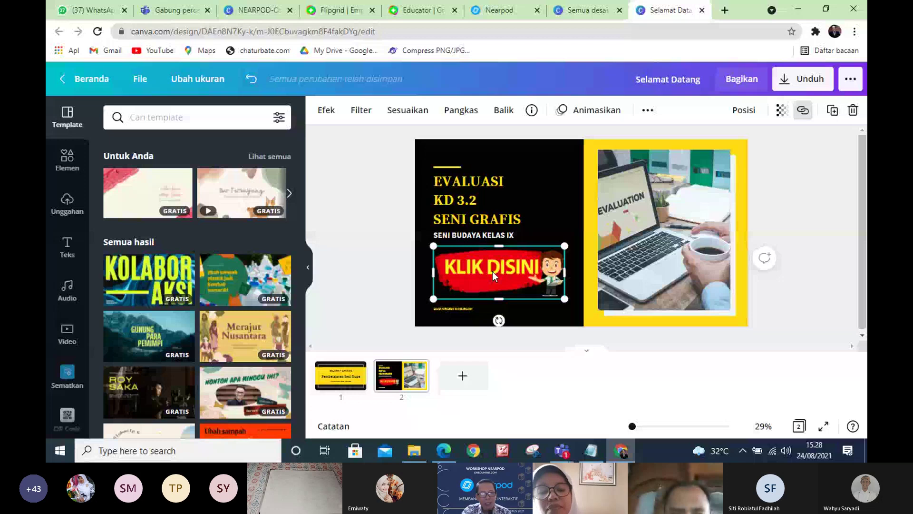
# - Switch to File Explorer and open the NEARPOD INTERAKTIF folder inside WEBINAR-ONEDUMIND.COM-NEARPOD
pyautogui.click(414, 451)
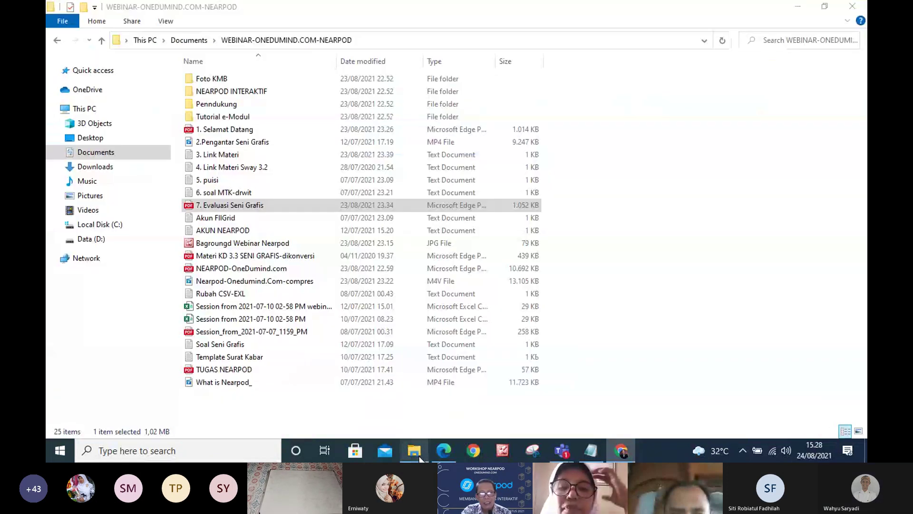
pyautogui.click(247, 95)
pyautogui.doubleClick(247, 95)
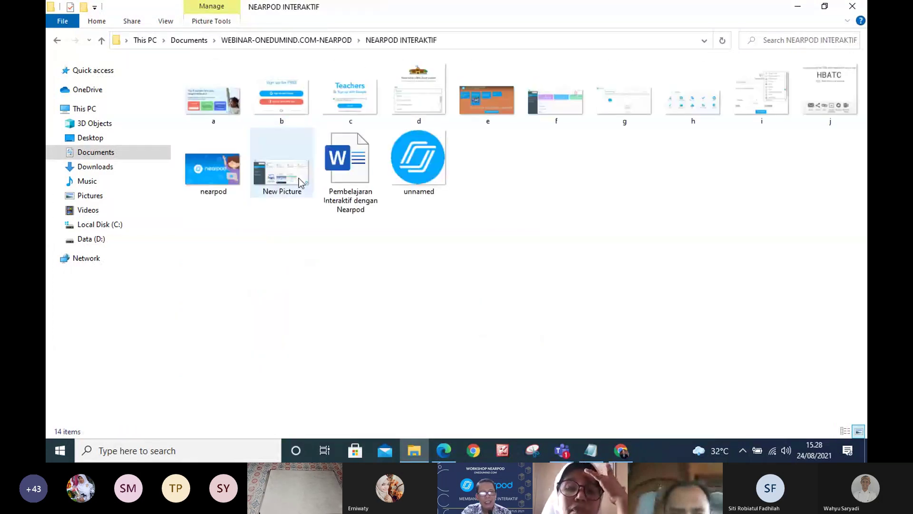
# - Switch back to the Canva presentation and nudge the KLIK DISINI graphic slightly down and the EVALUASI text group slightly right on page 2
pyautogui.click(57, 39)
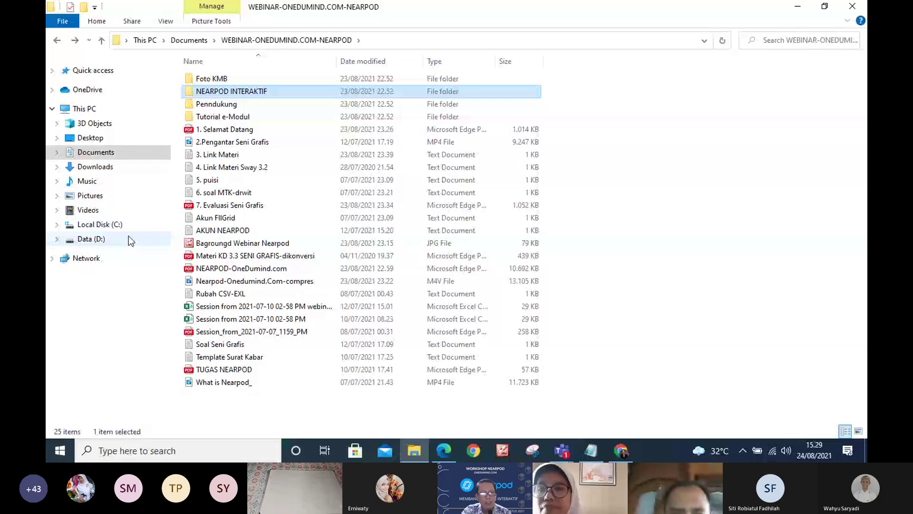
pyautogui.click(628, 452)
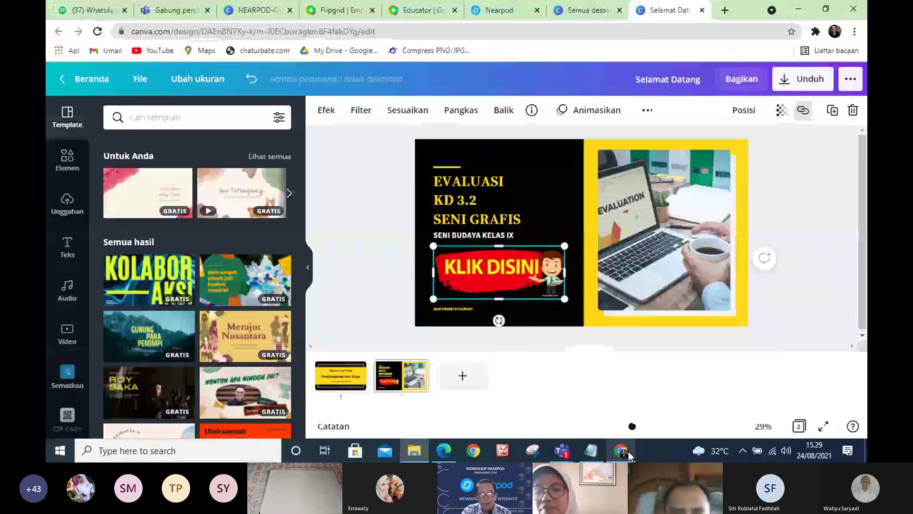
pyautogui.moveTo(494, 273); pyautogui.dragTo(494, 278)
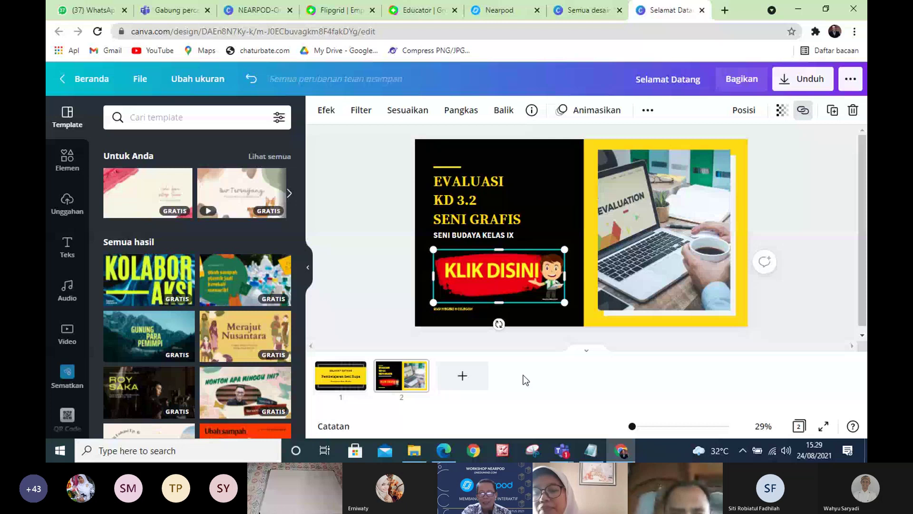
pyautogui.click(358, 276)
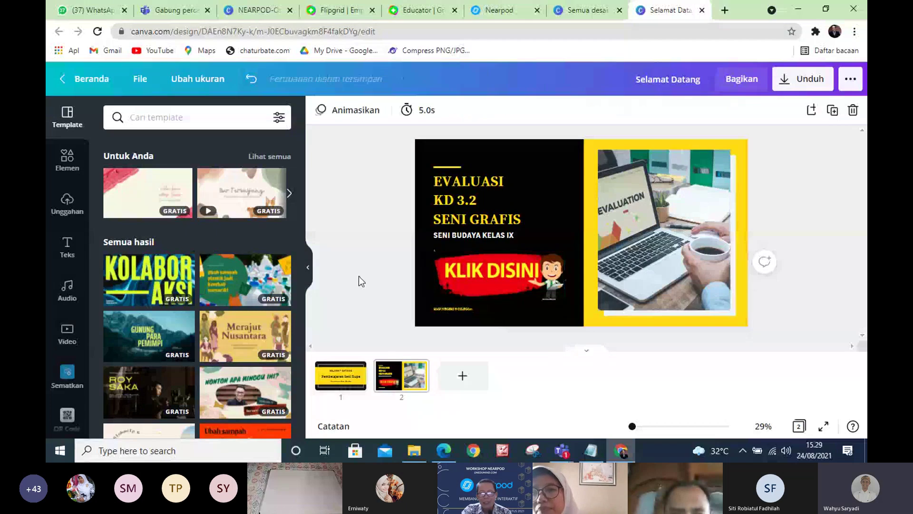
pyautogui.click(474, 205)
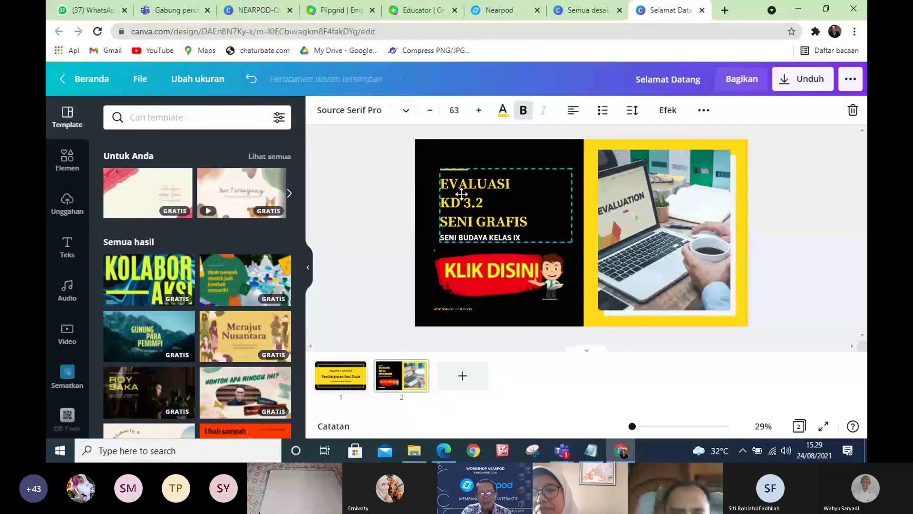
pyautogui.moveTo(459, 191); pyautogui.dragTo(463, 191)
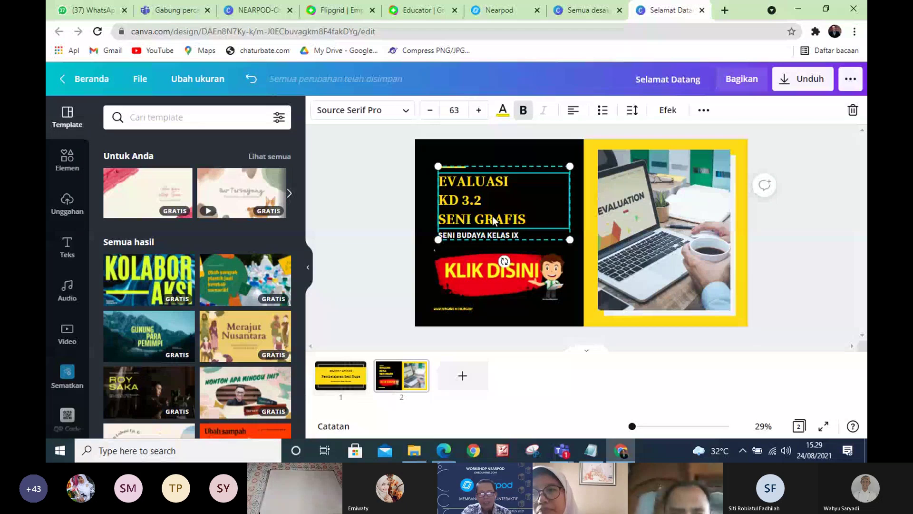
# - Point out the KLIK DISINI graphic and the laptop photo by selecting each, and glance through the template suggestions
pyautogui.click(497, 283)
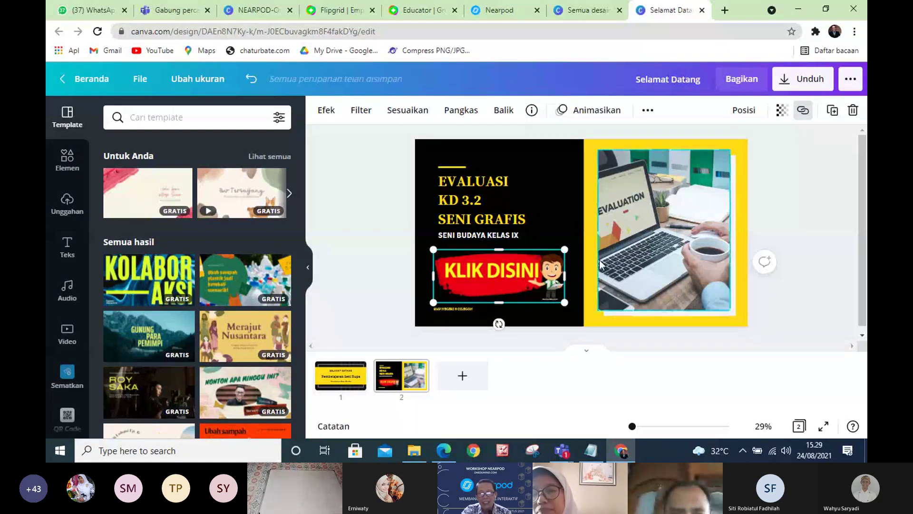
pyautogui.click(650, 243)
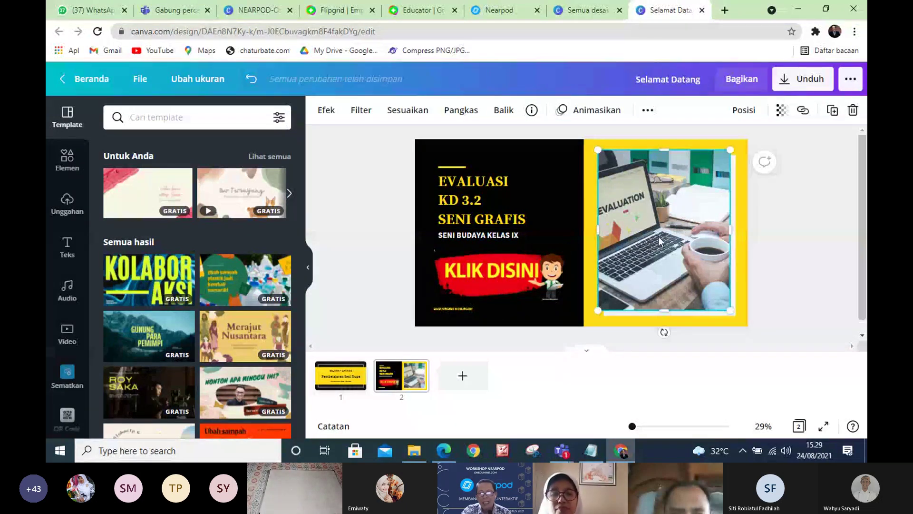
pyautogui.scroll(-3, 124, 247)
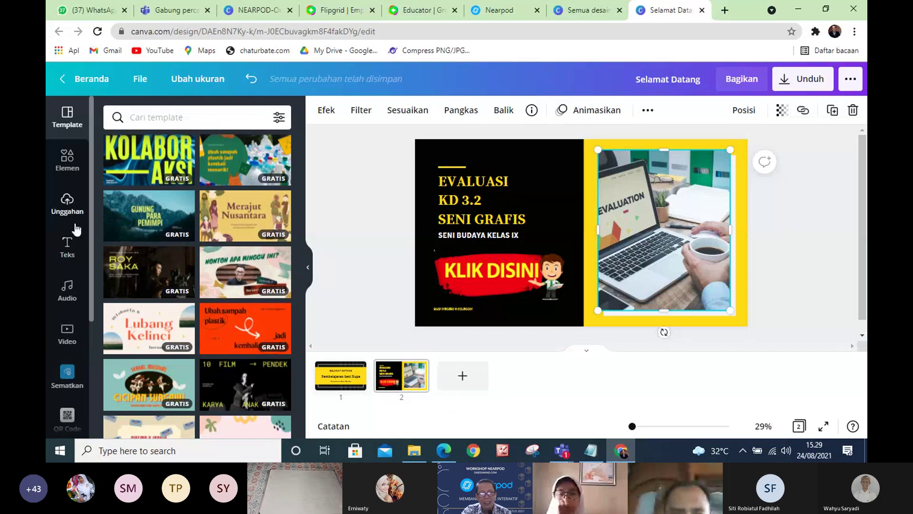
pyautogui.scroll(3, 173, 297)
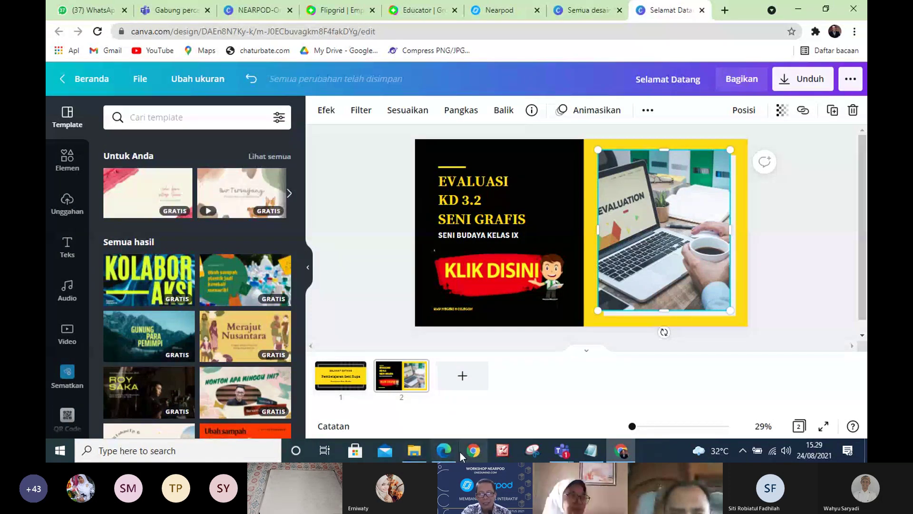
# - Bring up the 3. Link Materi text file in Notepad, look over its saved material links, and close it
pyautogui.click(598, 452)
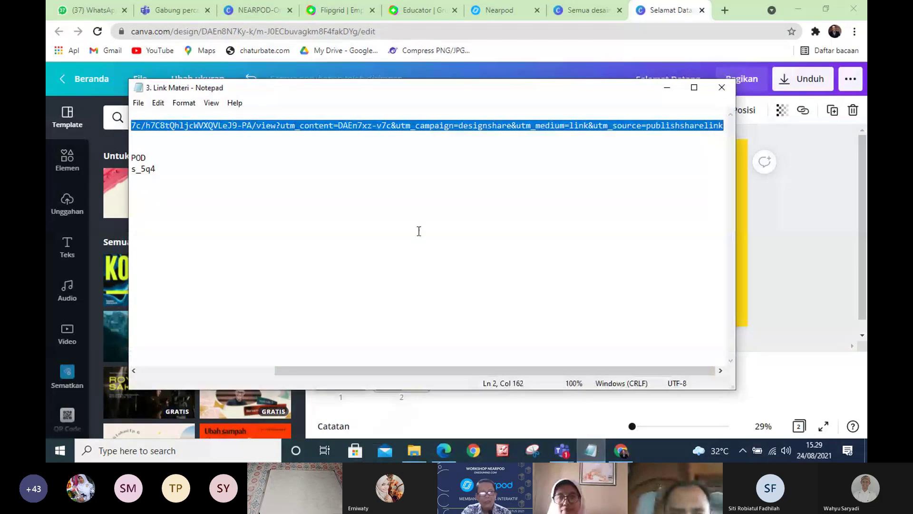
pyautogui.click(364, 233)
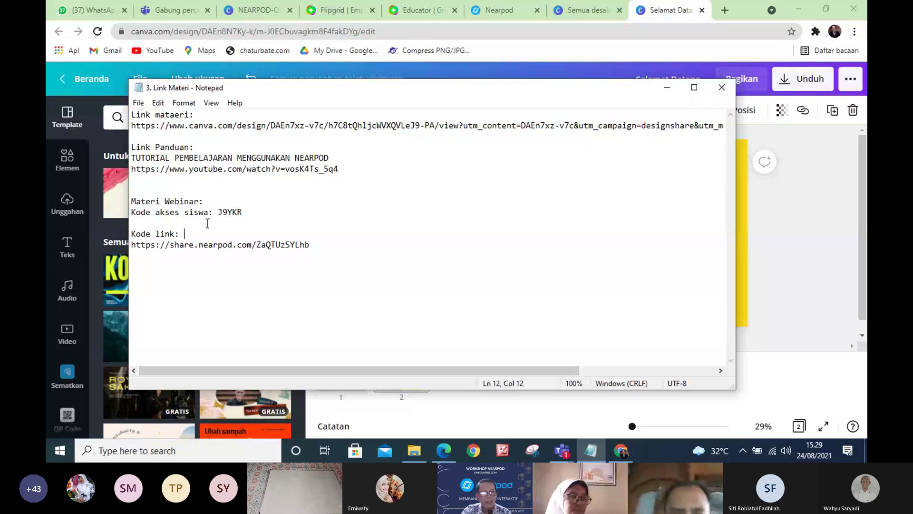
pyautogui.hscroll(1, 206, 222)
pyautogui.hscroll(-1, 207, 222)
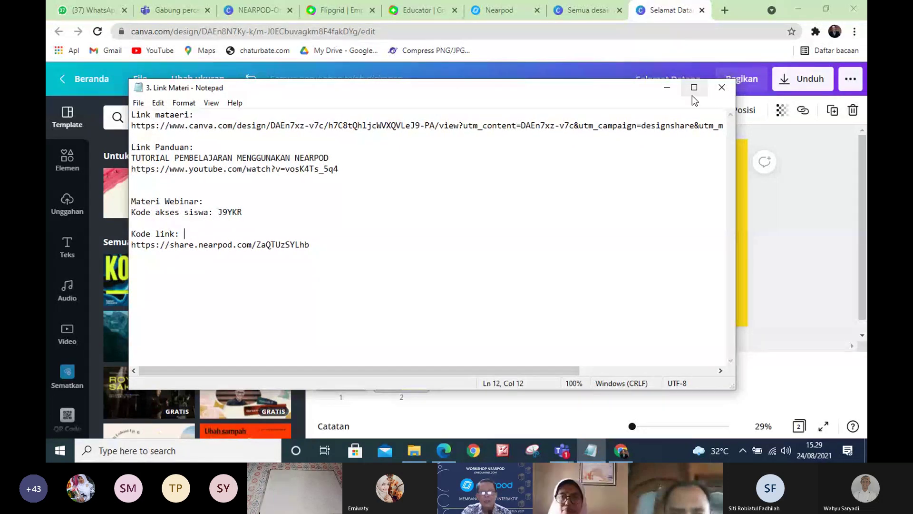
pyautogui.click(722, 88)
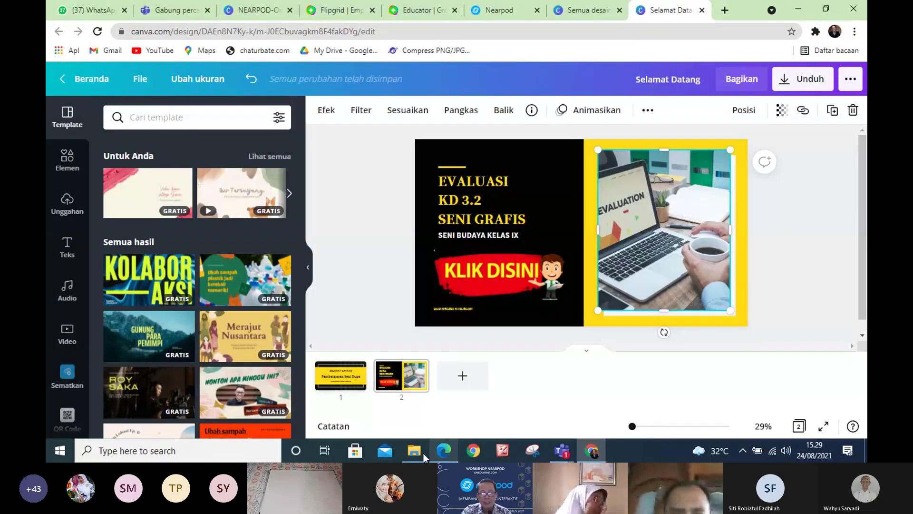
# - Open the Soal Seni Grafis text file from the webinar folder, select its PostTest form link, and close the file
pyautogui.click(421, 455)
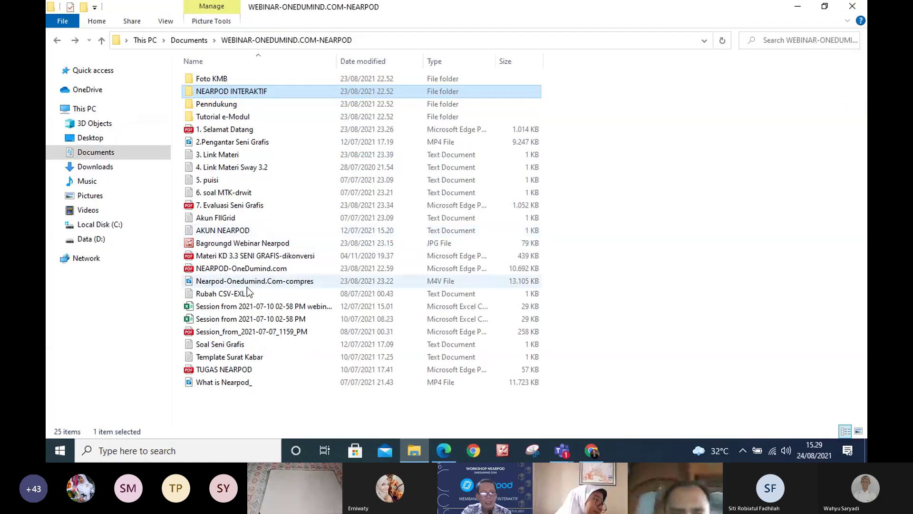
pyautogui.click(230, 346)
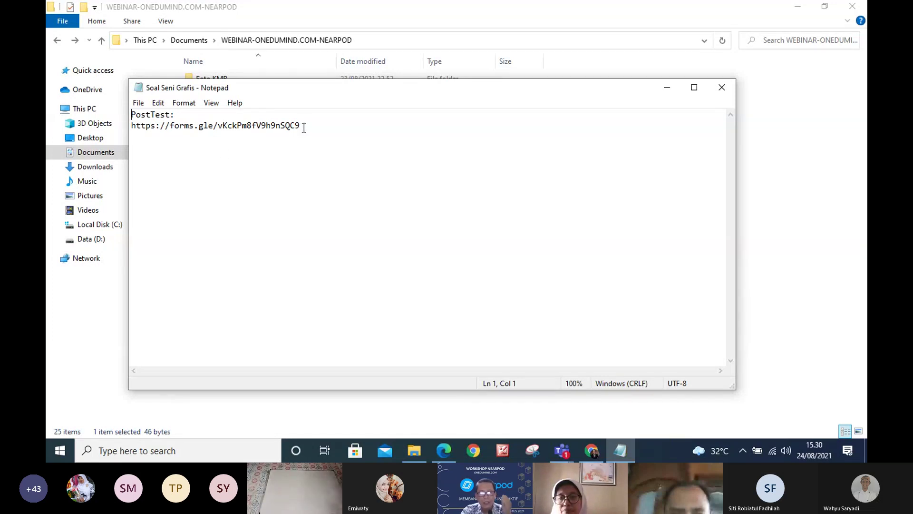
pyautogui.moveTo(304, 127); pyautogui.dragTo(156, 126)
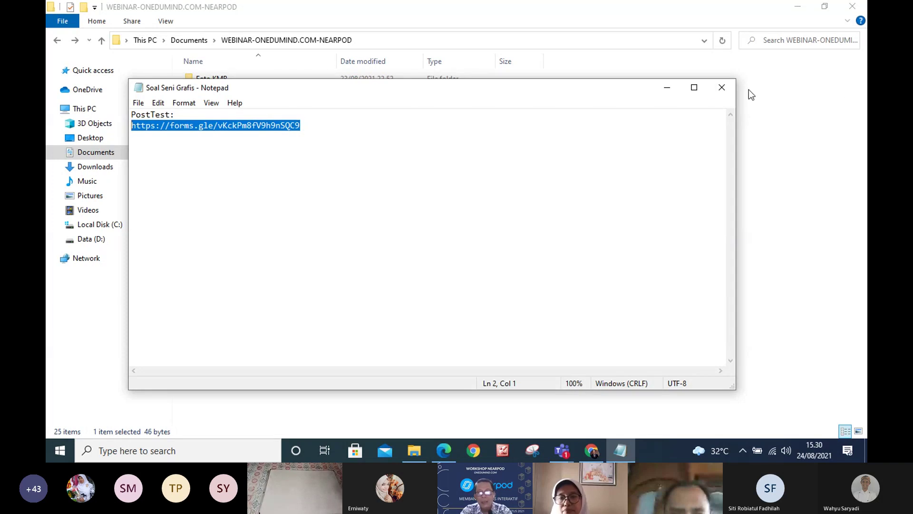
pyautogui.click(721, 87)
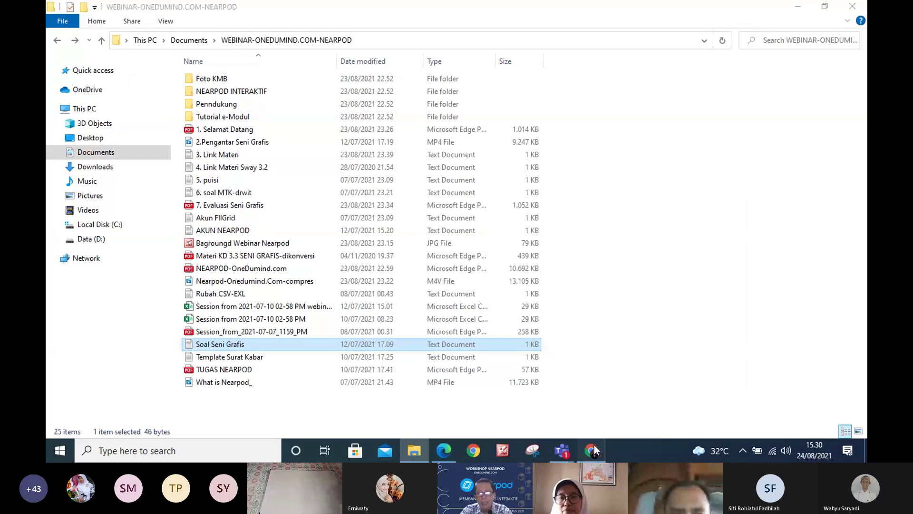
pyautogui.click(592, 450)
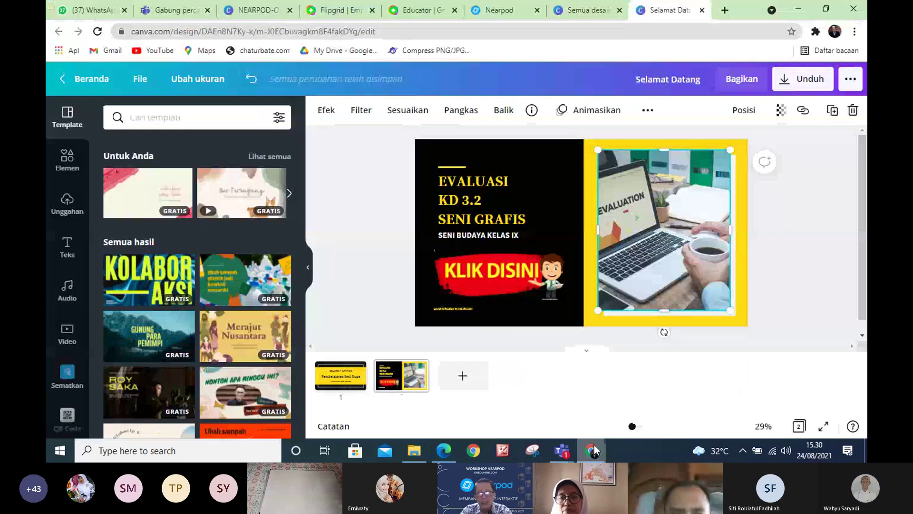
pyautogui.click(494, 279)
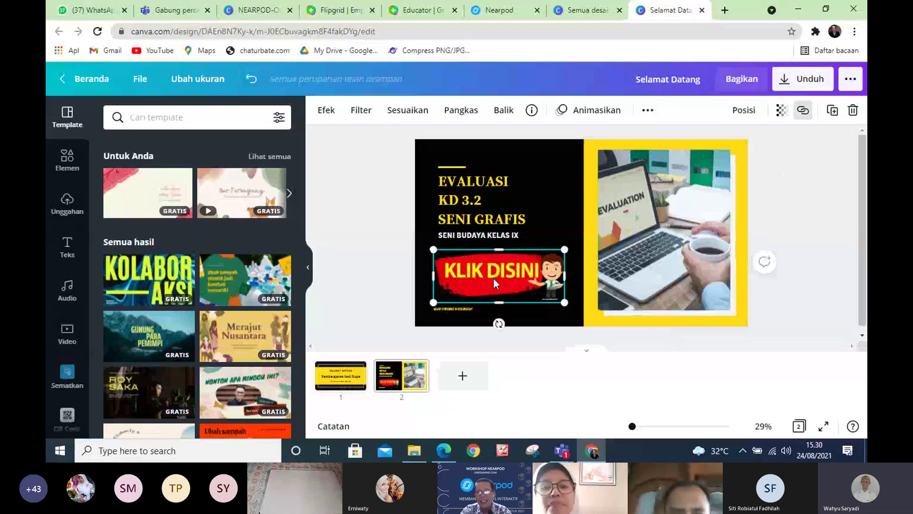
pyautogui.click(803, 114)
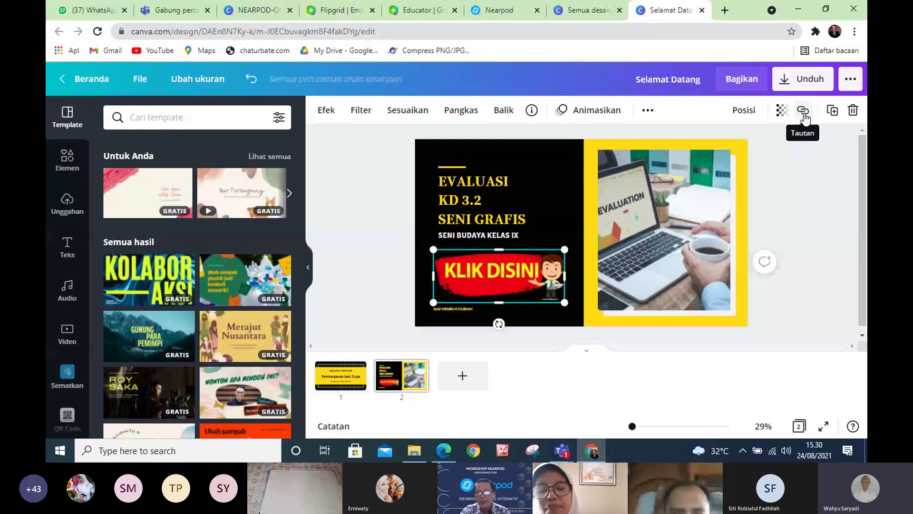
pyautogui.click(803, 113)
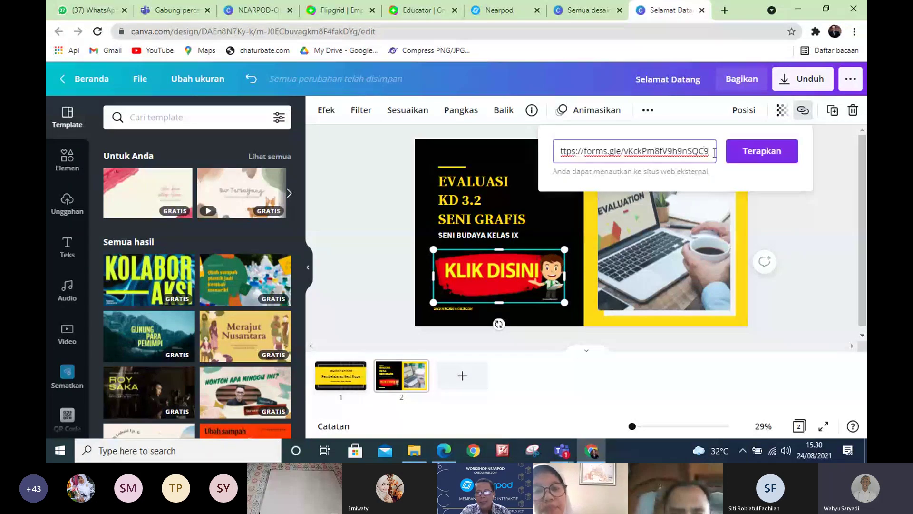
pyautogui.moveTo(714, 153); pyautogui.dragTo(530, 159)
pyautogui.click(578, 161)
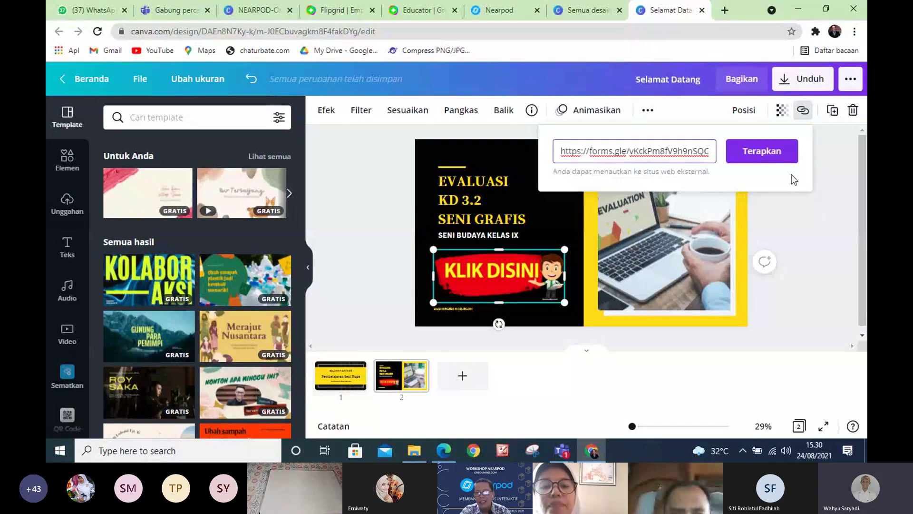
pyautogui.click(775, 151)
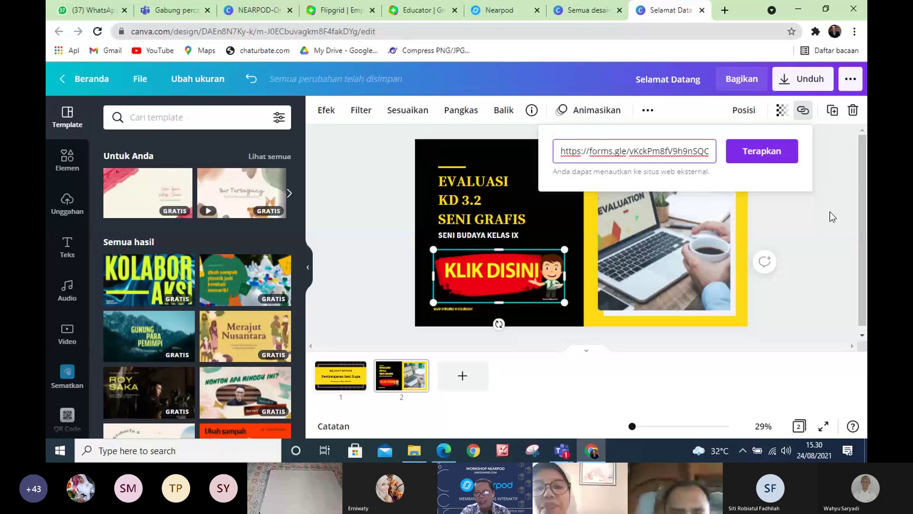
pyautogui.click(815, 179)
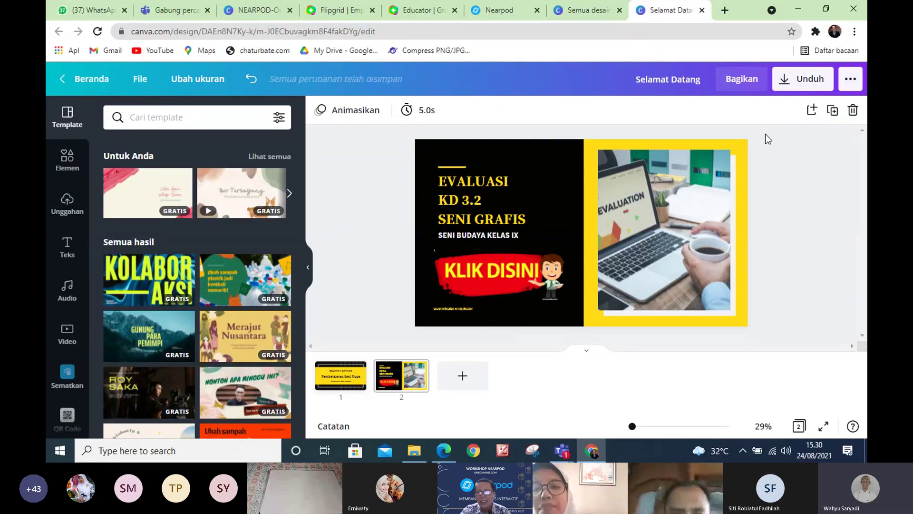
# - Choose PDF Standar as the presentation's download file type for all pages and close the download options
pyautogui.click(815, 84)
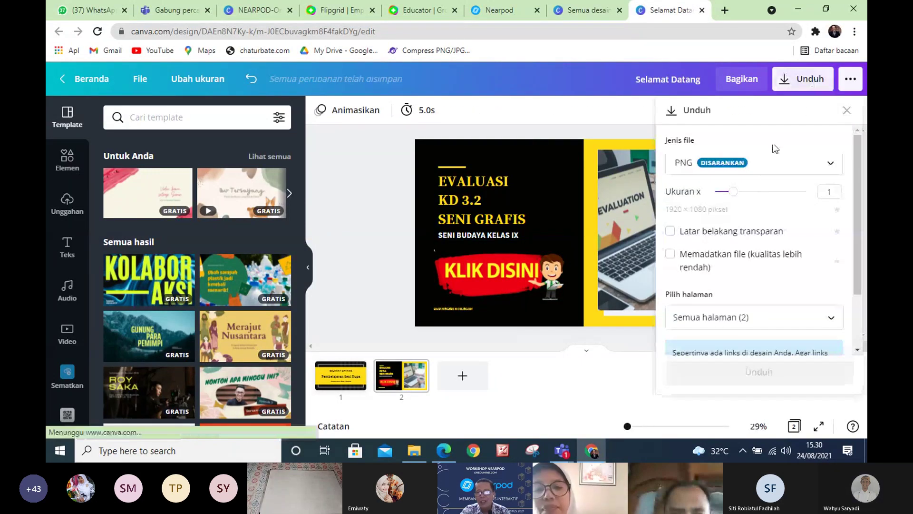
pyautogui.click(771, 172)
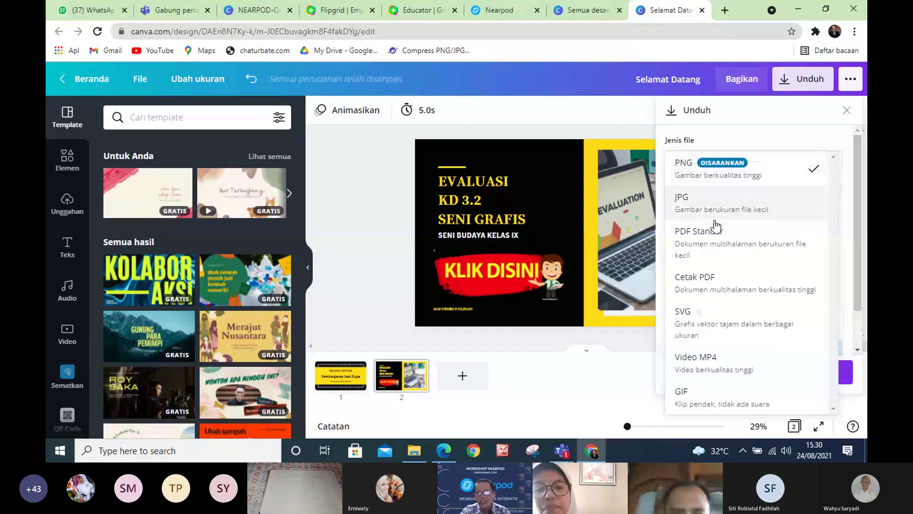
pyautogui.click(703, 243)
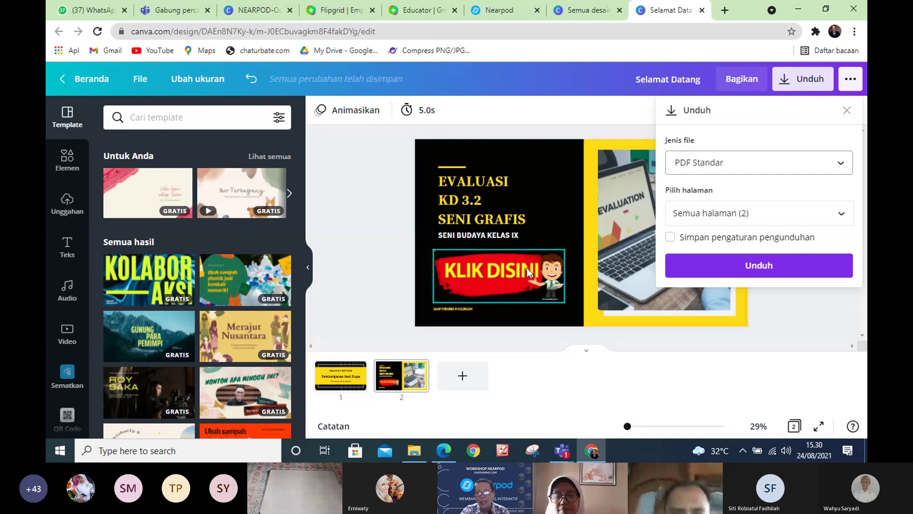
pyautogui.click(702, 380)
# - Open 7. Evaluasi Seni Grafis from File Explorer, follow its KLIK DISINI link to the post-test form, and close the Edge window
pyautogui.moveTo(414, 451)
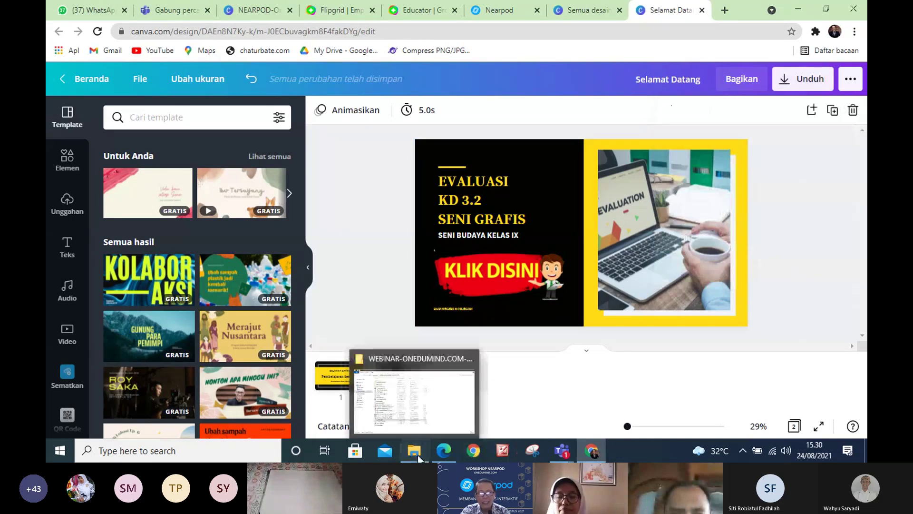
pyautogui.click(412, 404)
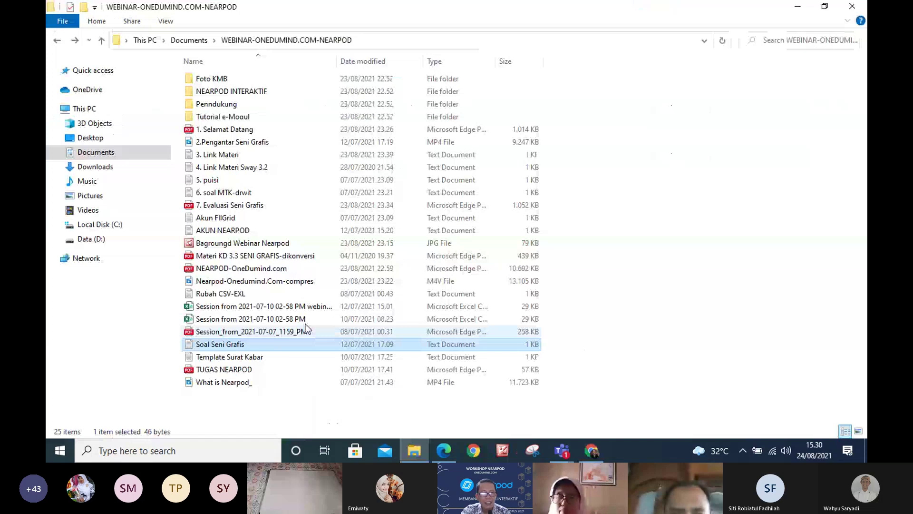
pyautogui.doubleClick(223, 207)
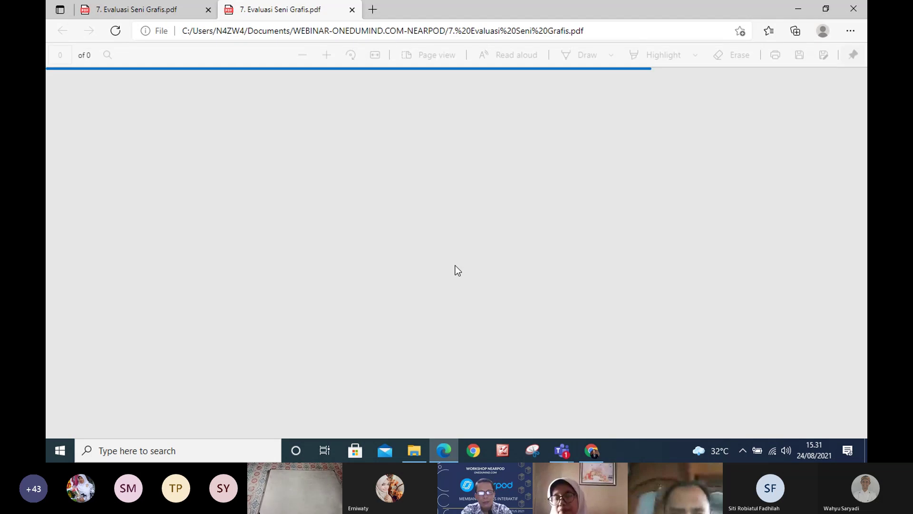
pyautogui.scroll(-2, 455, 267)
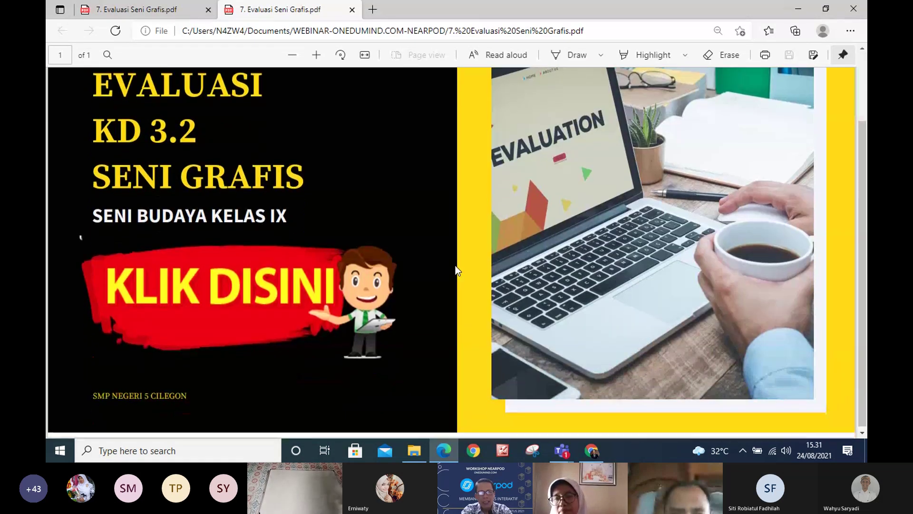
pyautogui.scroll(-4, 455, 267)
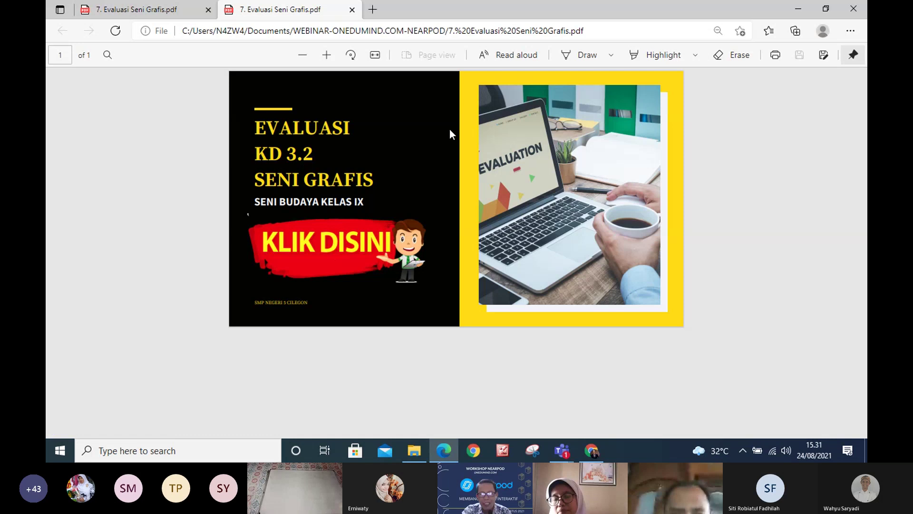
pyautogui.click(326, 256)
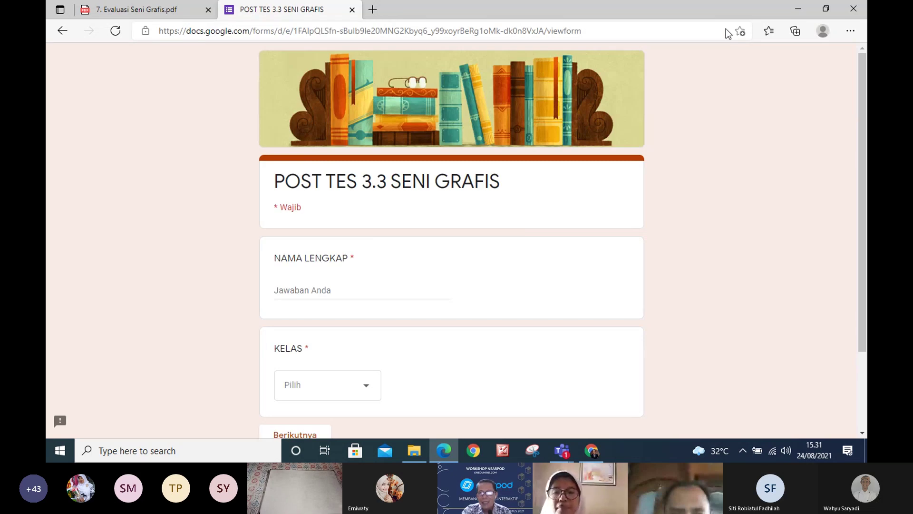
pyautogui.click(856, 10)
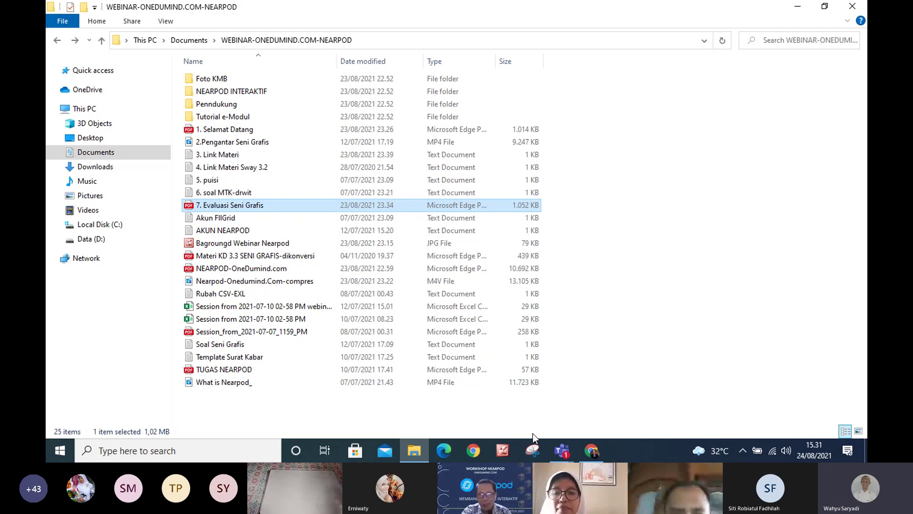
# - Return to Chrome, pass through the Canva design collection and the NEARPOD presentation, and bring up Nearpod's My Lessons page
pyautogui.click(591, 450)
pyautogui.click(593, 9)
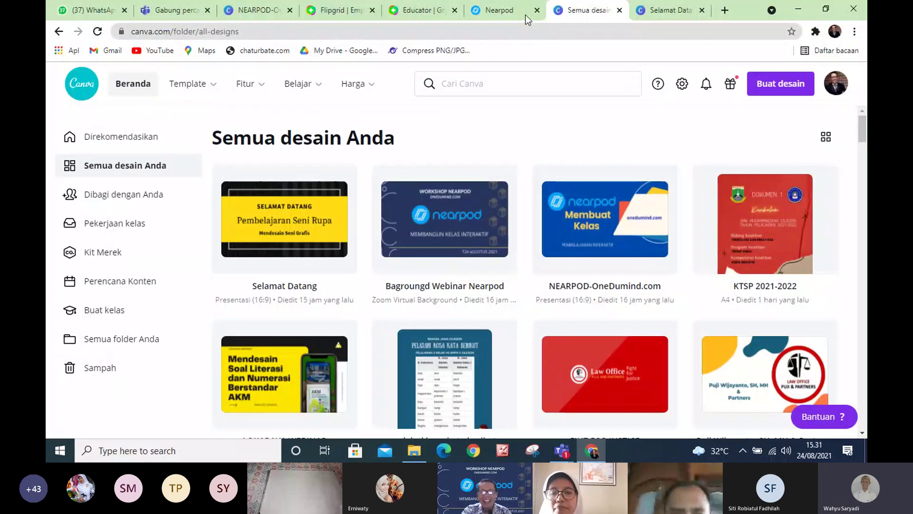
pyautogui.click(274, 19)
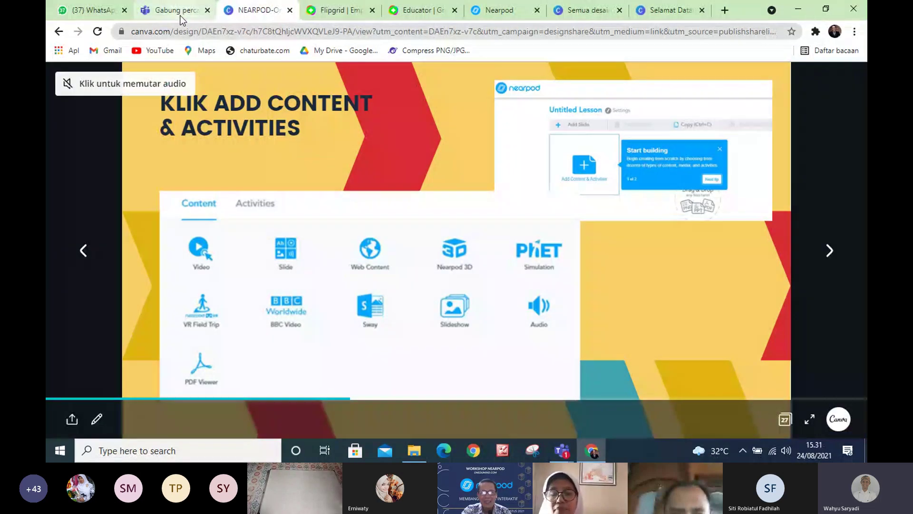
pyautogui.click(501, 16)
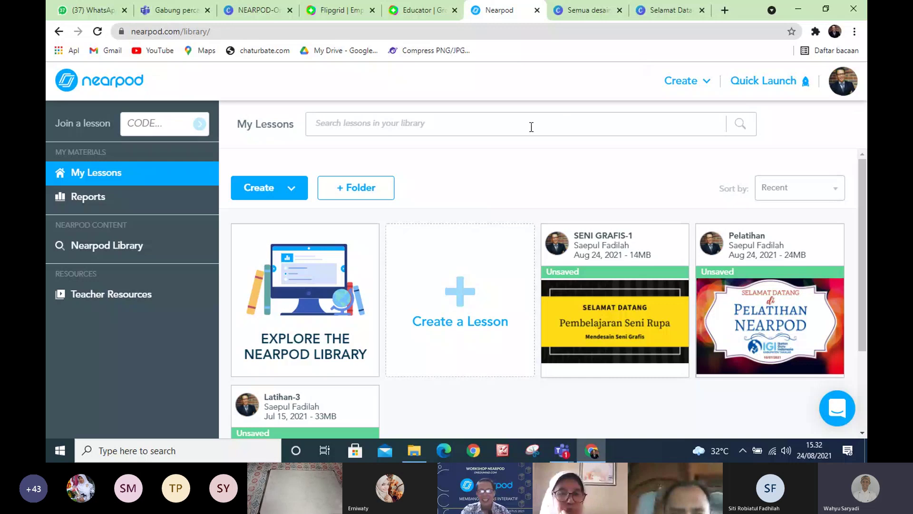
# - Switch to the NearPod meeting window in Microsoft Teams
pyautogui.moveTo(593, 460)
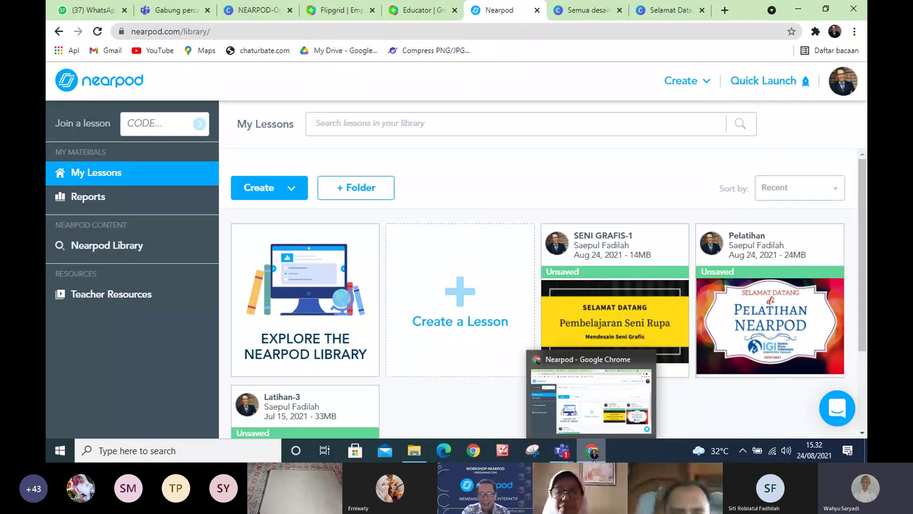
pyautogui.moveTo(562, 452)
pyautogui.click(587, 394)
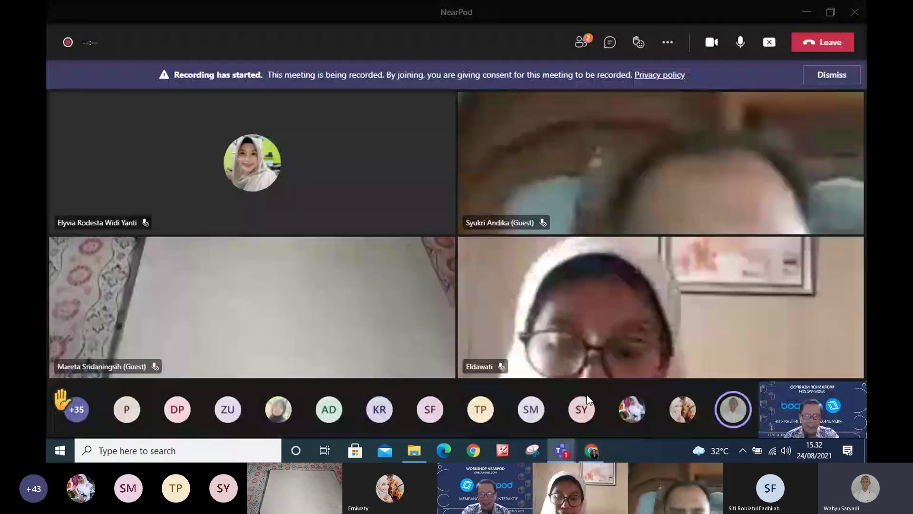